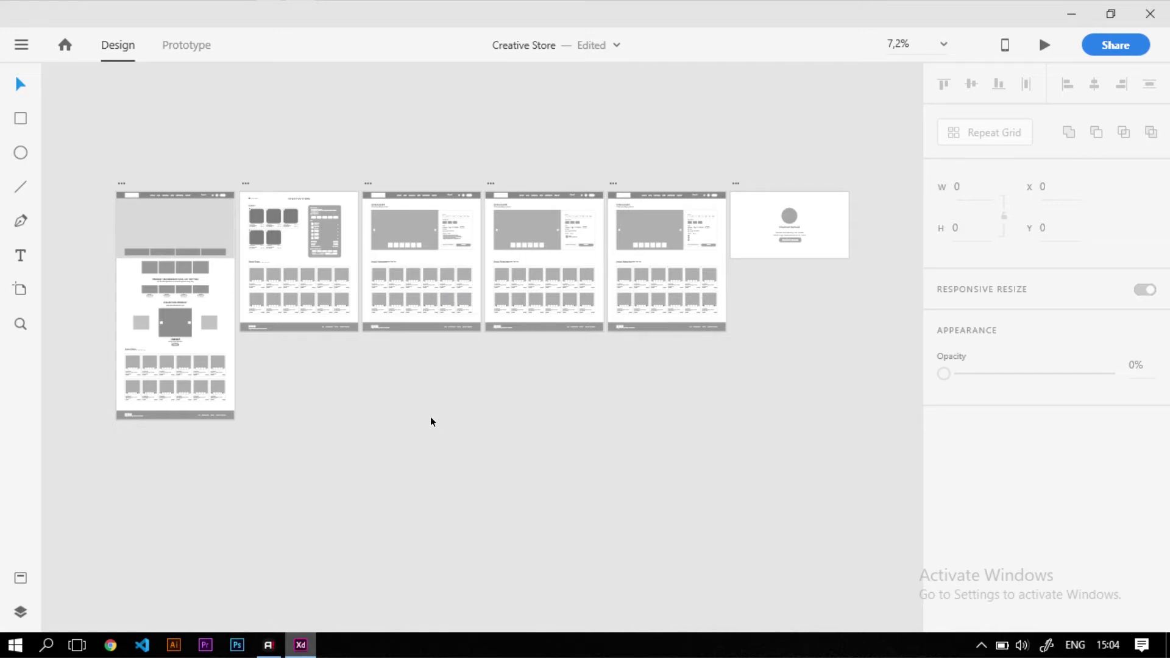
Add a Web 1920 artboard below the first, tallest page of the project
{"action": "scroll", "coordinate": [396, 381], "scroll_direction": "down", "scroll_amount": 3}
{"action": "scroll", "coordinate": [410, 374], "scroll_direction": "left", "scroll_amount": 1}
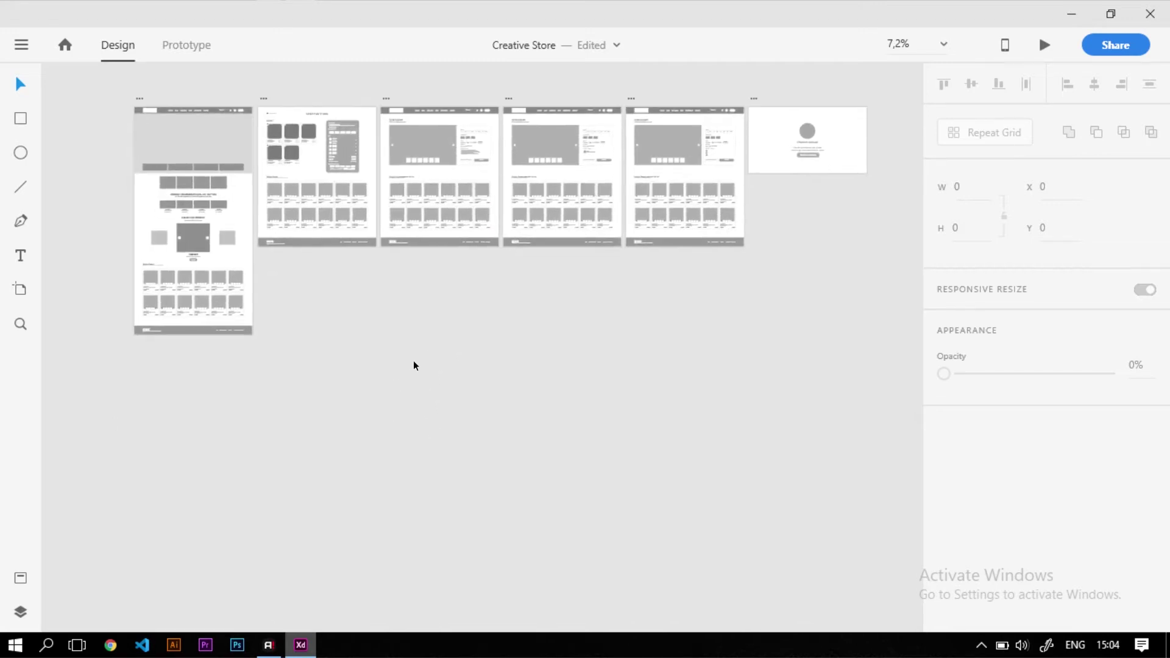
{"action": "scroll", "coordinate": [298, 331], "scroll_direction": "up", "scroll_amount": 5}
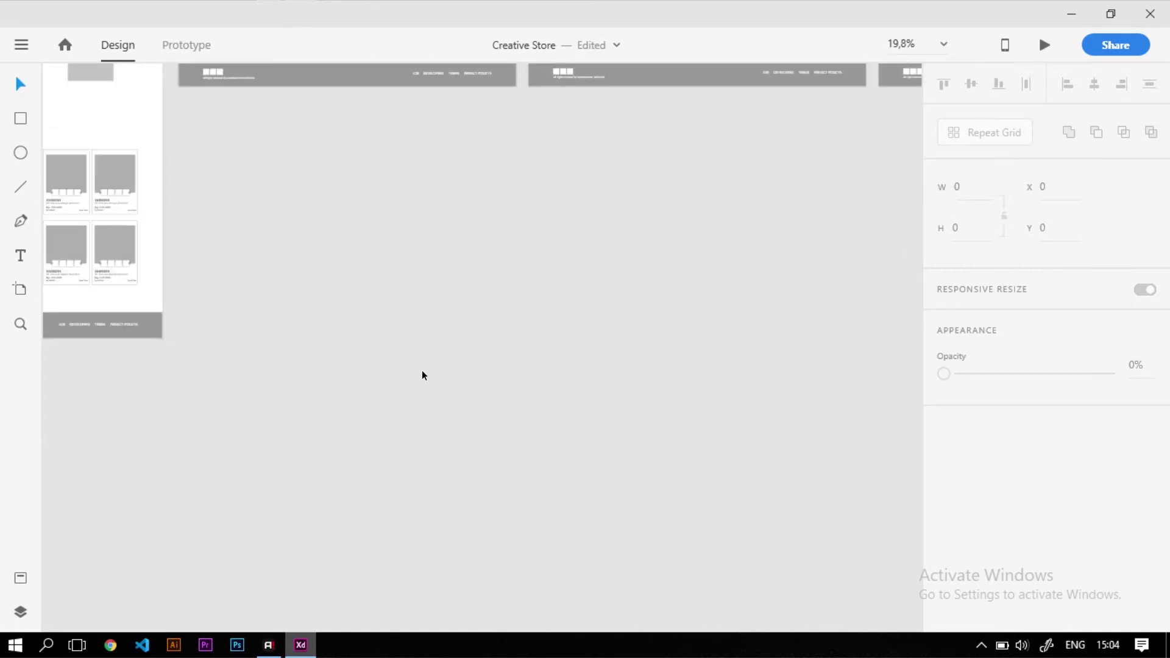
{"action": "scroll", "coordinate": [431, 371], "scroll_direction": "down", "scroll_amount": 2}
{"action": "scroll", "coordinate": [374, 339], "scroll_direction": "up", "scroll_amount": 3}
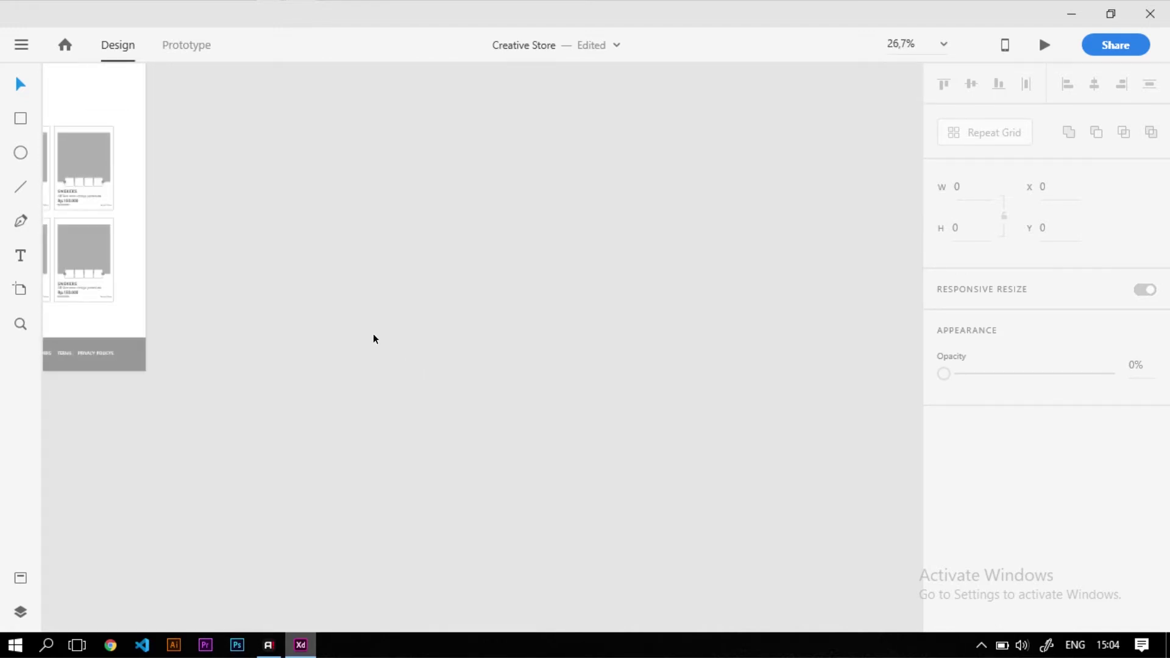
{"action": "left_click", "coordinate": [17, 295]}
{"action": "scroll", "coordinate": [1037, 250], "scroll_direction": "down", "scroll_amount": 8}
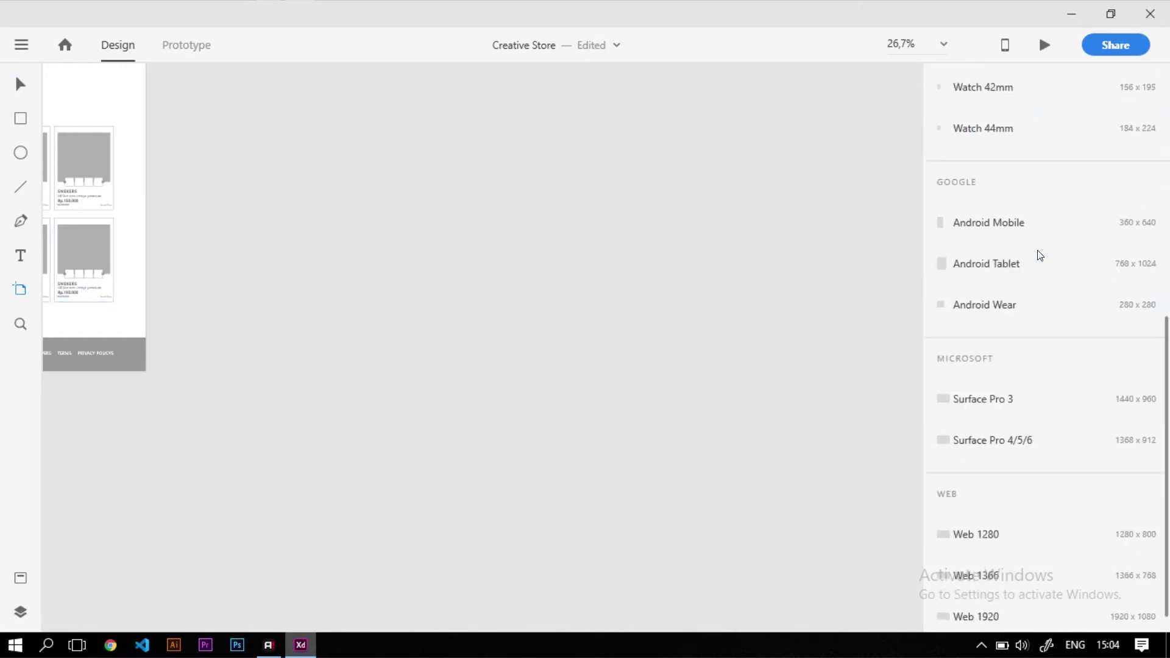
{"action": "left_click", "coordinate": [1000, 598]}
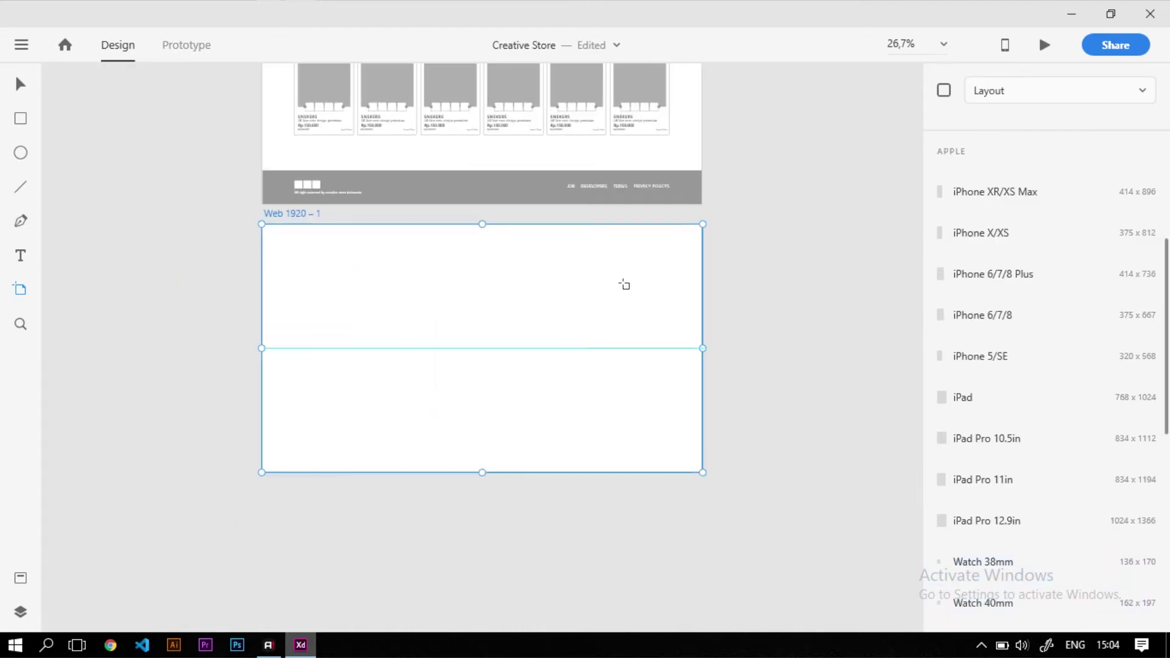
{"action": "left_click", "coordinate": [20, 84]}
{"action": "left_click", "coordinate": [345, 280]}
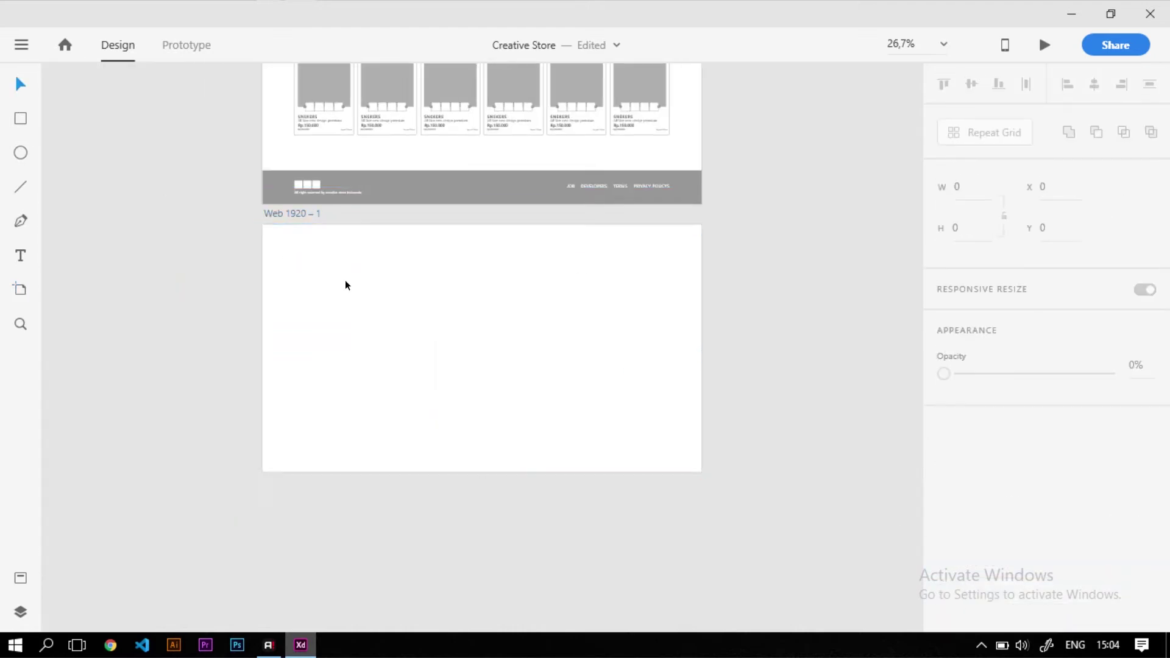
Rename the new Web 1920 artboard as Login
{"action": "scroll", "coordinate": [333, 244], "scroll_direction": "up", "scroll_amount": 5}
{"action": "left_click", "coordinate": [168, 175]}
{"action": "double_click", "coordinate": [168, 176]}
{"action": "type", "text": "Login"}
{"action": "key", "text": "Return"}
{"action": "scroll", "coordinate": [289, 166], "scroll_direction": "down", "scroll_amount": 5}
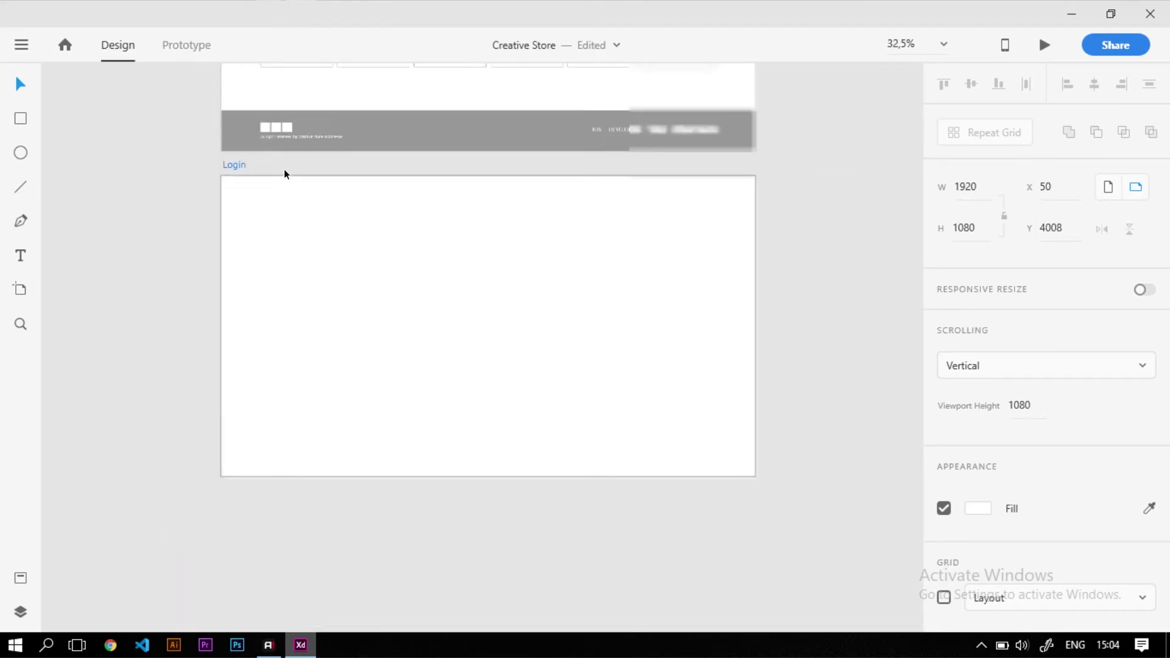
{"action": "scroll", "coordinate": [444, 253], "scroll_direction": "up", "scroll_amount": 1}
{"action": "left_click", "coordinate": [780, 289]}
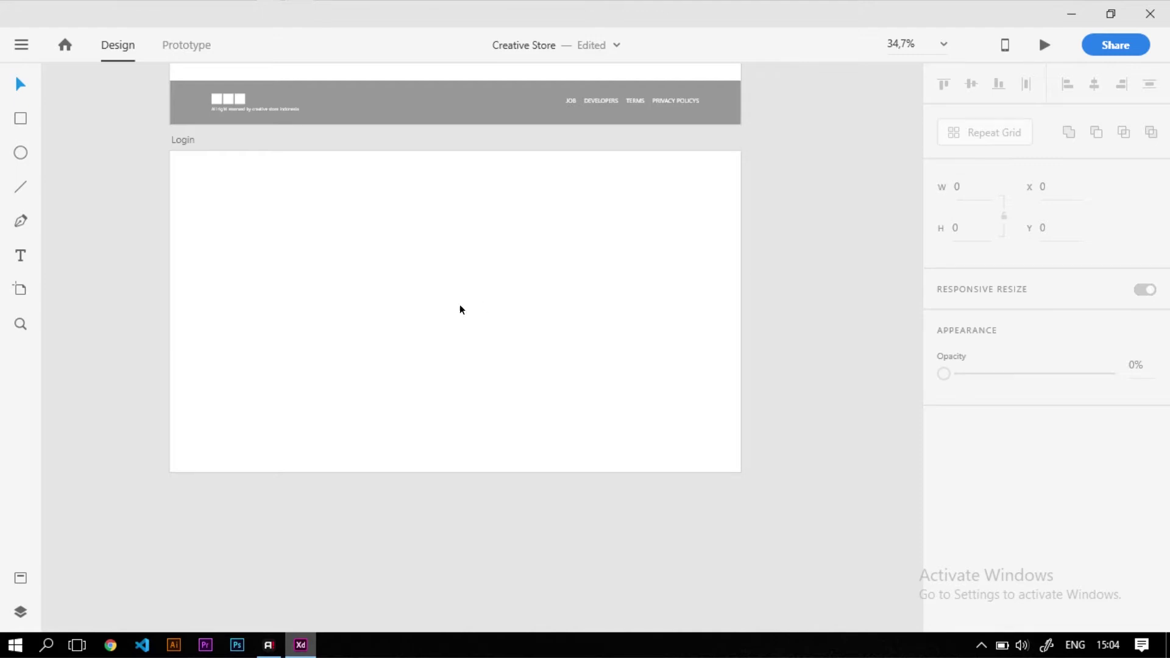
Draw a rectangle about 755 wide and 1080 high on the Login artboard, starting about 137 from its left edge
{"action": "left_click", "coordinate": [20, 118]}
{"action": "mouse_move", "coordinate": [210, 152]}
{"action": "left_mouse_down"}
{"action": "mouse_move", "coordinate": [404, 412]}
{"action": "mouse_move", "coordinate": [433, 481]}
{"action": "mouse_move", "coordinate": [433, 471]}
{"action": "left_mouse_up"}
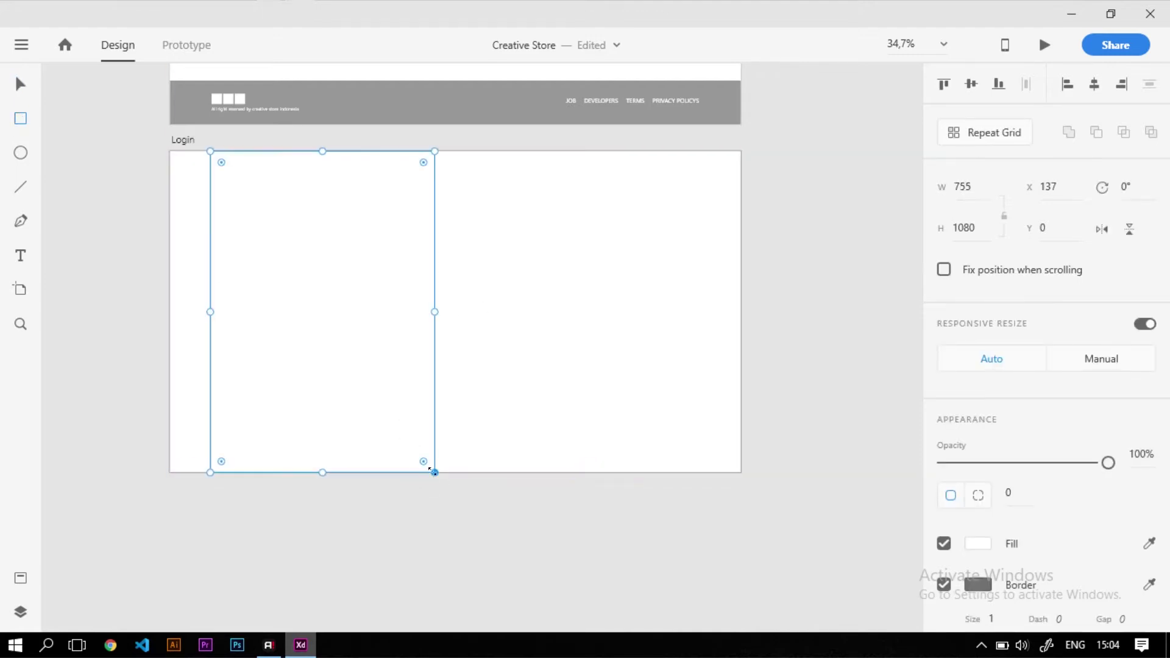
{"action": "left_click", "coordinate": [21, 83]}
Turn on the column layout grid for the Login artboard
{"action": "left_click", "coordinate": [486, 254]}
{"action": "left_click", "coordinate": [487, 255]}
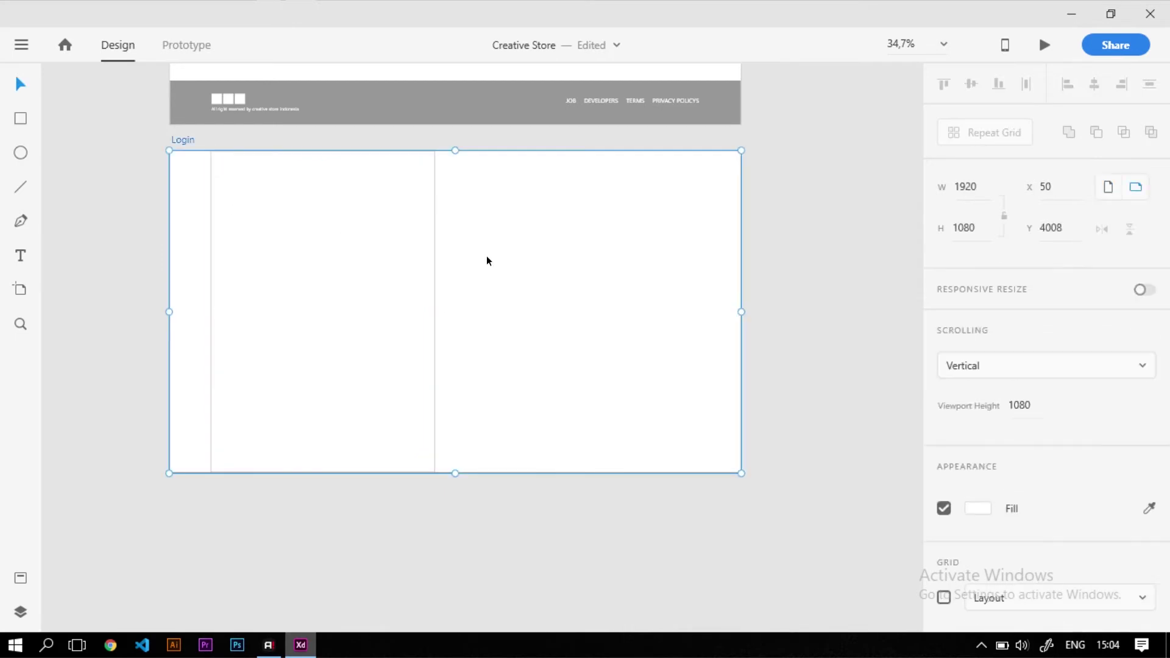
{"action": "scroll", "coordinate": [986, 537], "scroll_direction": "down", "scroll_amount": 1}
{"action": "left_click", "coordinate": [944, 591]}
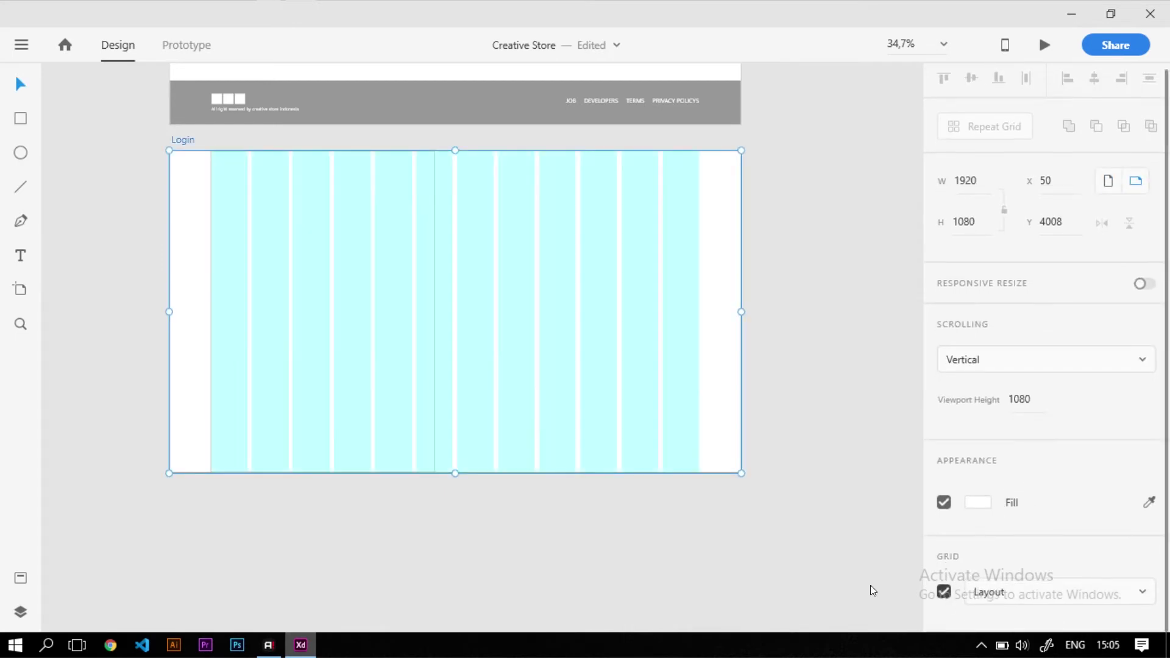
{"action": "left_click", "coordinate": [619, 567]}
Set the rectangle's width to 812
{"action": "left_click", "coordinate": [366, 349]}
{"action": "scroll", "coordinate": [298, 328], "scroll_direction": "up", "scroll_amount": 2}
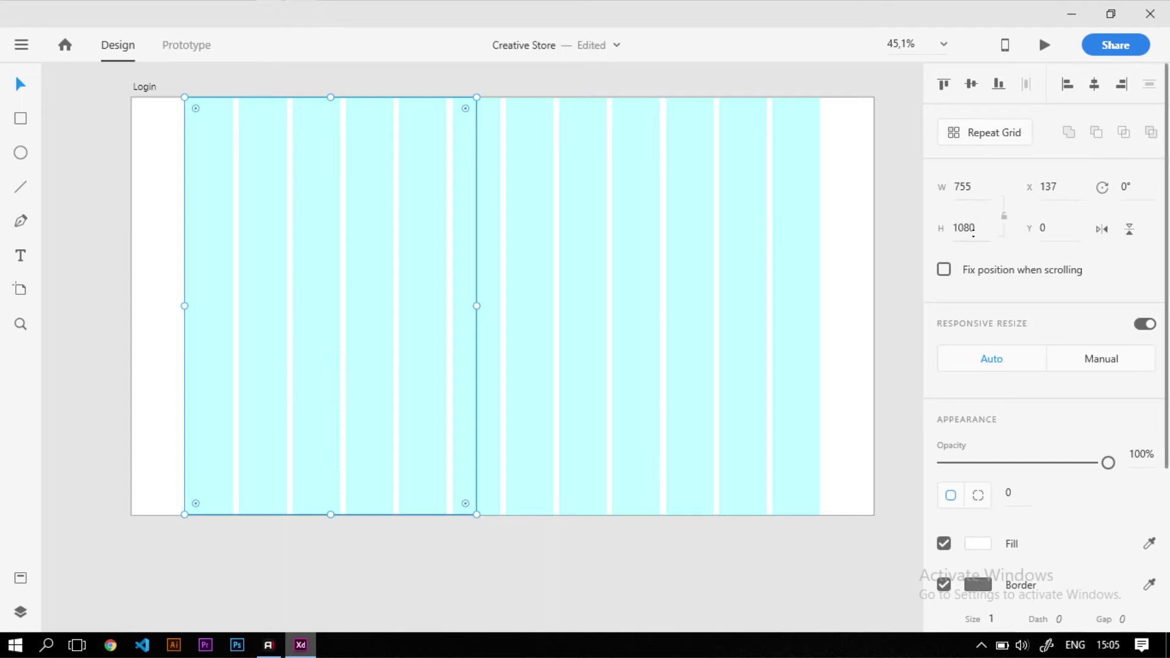
{"action": "left_click", "coordinate": [968, 180]}
{"action": "key", "text": "BackSpace"}
{"action": "type", "text": "812"}
{"action": "key", "text": "Return"}
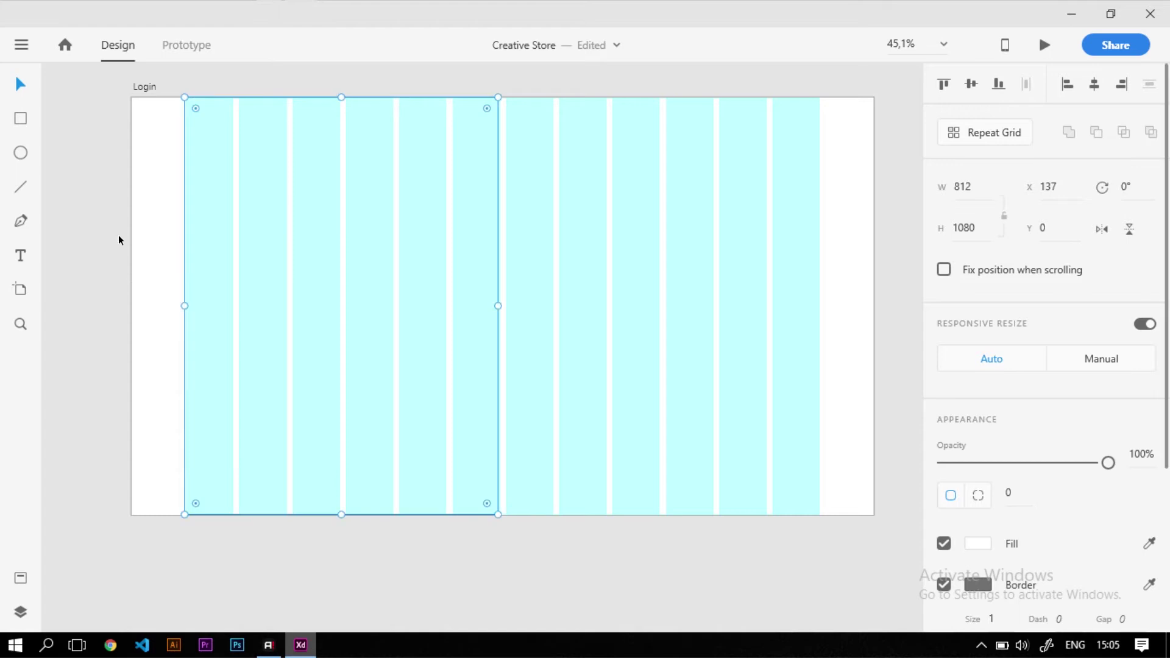
Shift the rectangle to X 140 so its left edge aligns with the first grid column
{"action": "scroll", "coordinate": [213, 413], "scroll_direction": "up", "scroll_amount": 5}
{"action": "mouse_move", "coordinate": [186, 490]}
{"action": "left_mouse_down"}
{"action": "mouse_move", "coordinate": [198, 491]}
{"action": "mouse_move", "coordinate": [187, 485]}
{"action": "left_mouse_up"}
{"action": "scroll", "coordinate": [235, 469], "scroll_direction": "down", "scroll_amount": 12}
{"action": "left_click", "coordinate": [319, 408]}
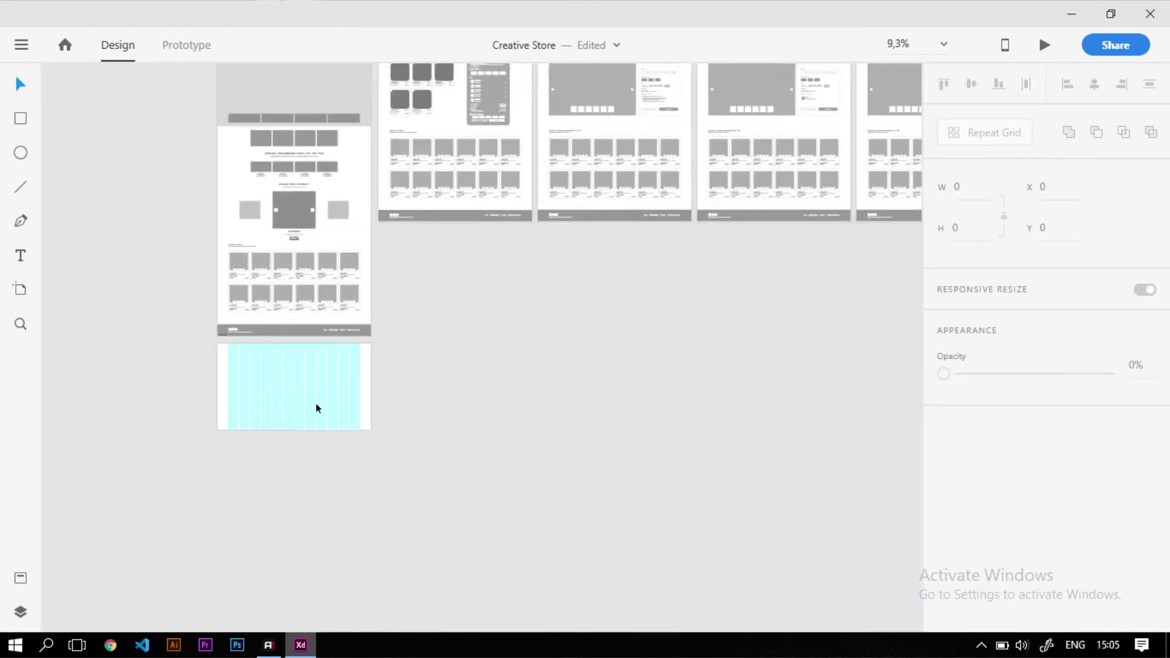
Fill the rectangle with a neutral grey of about #B2B0B0
{"action": "scroll", "coordinate": [305, 405], "scroll_direction": "up", "scroll_amount": 4}
{"action": "scroll", "coordinate": [195, 419], "scroll_direction": "up", "scroll_amount": 2}
{"action": "left_click", "coordinate": [236, 390]}
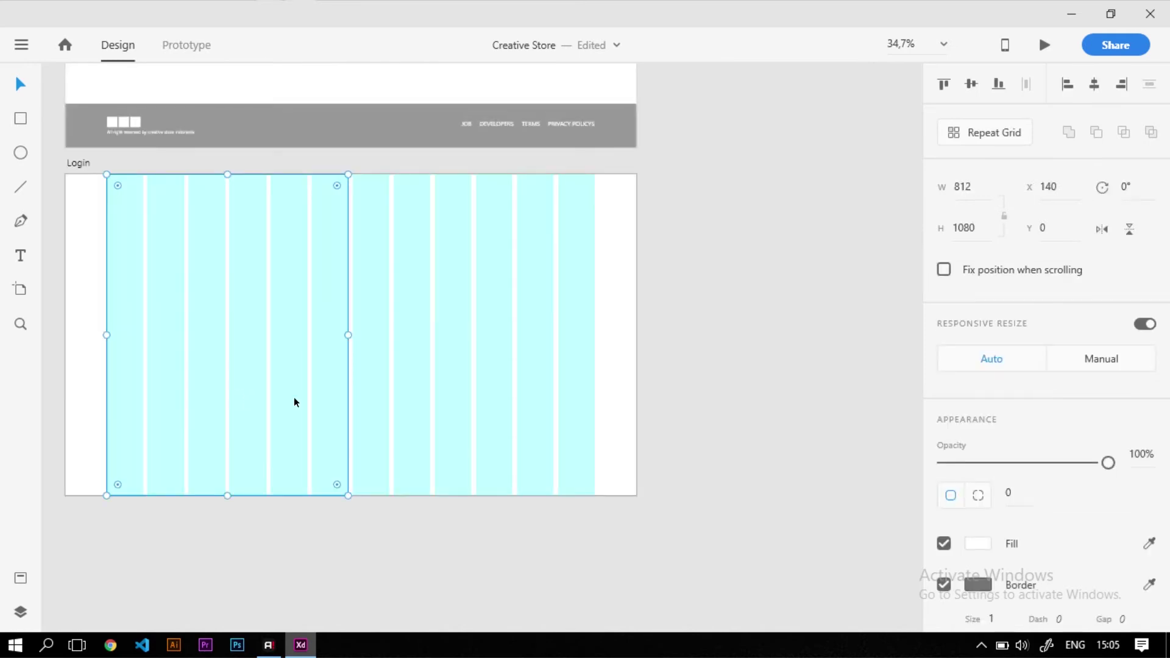
{"action": "left_click", "coordinate": [977, 544]}
{"action": "left_click", "coordinate": [722, 431]}
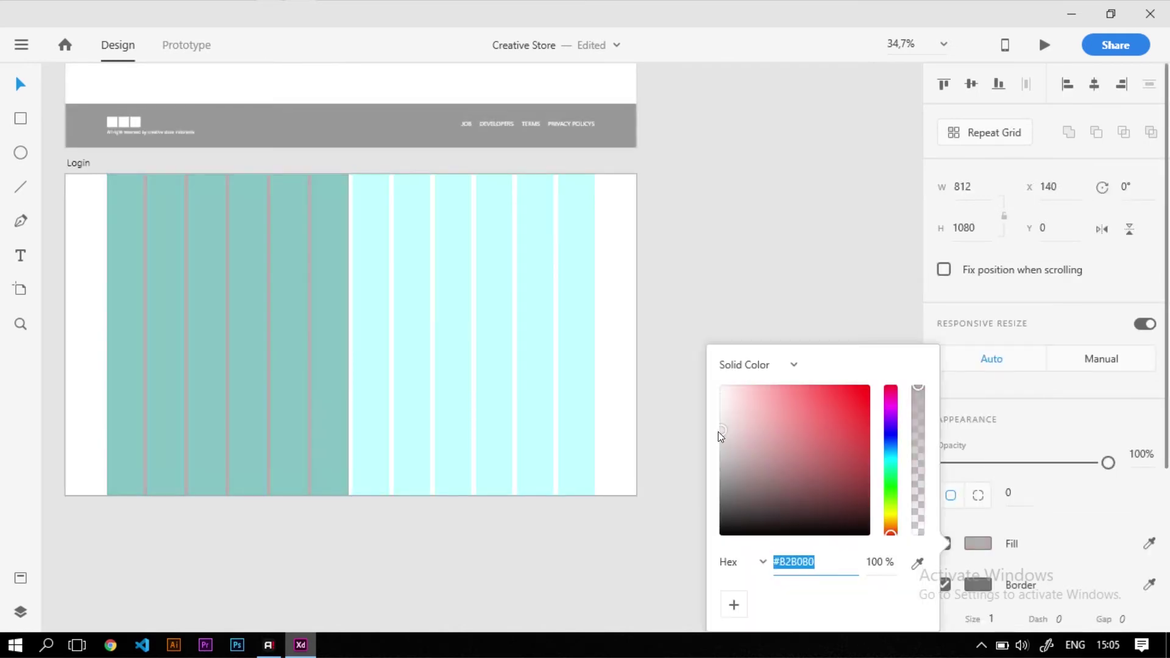
{"action": "left_click", "coordinate": [494, 465]}
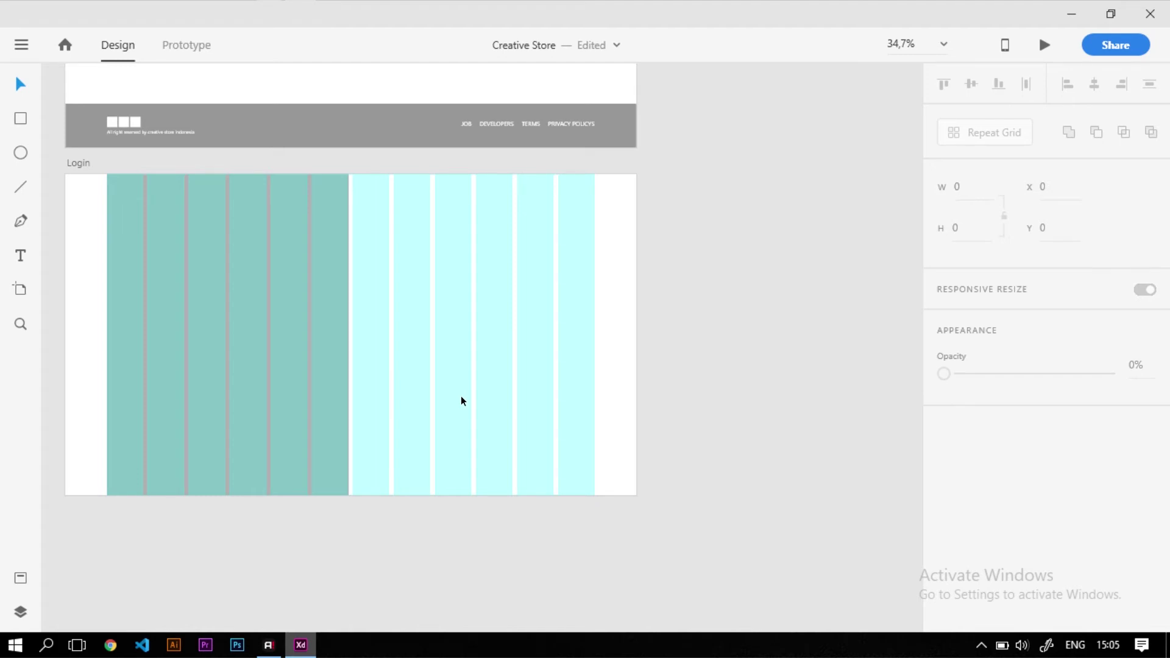
Duplicate the grey rectangle onto the artboard's right half and align it with the last grid column at X 968
{"action": "left_click_drag", "start_coordinate": [271, 385], "coordinate": [524, 407]}
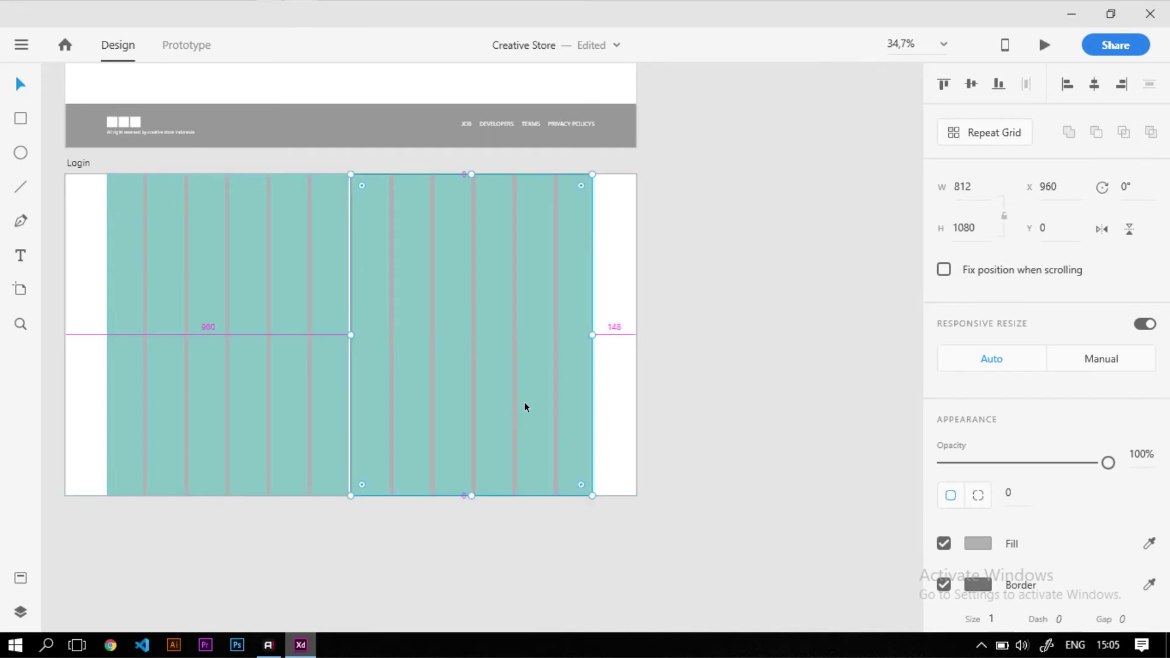
{"action": "scroll", "coordinate": [447, 372], "scroll_direction": "up", "scroll_amount": 5}
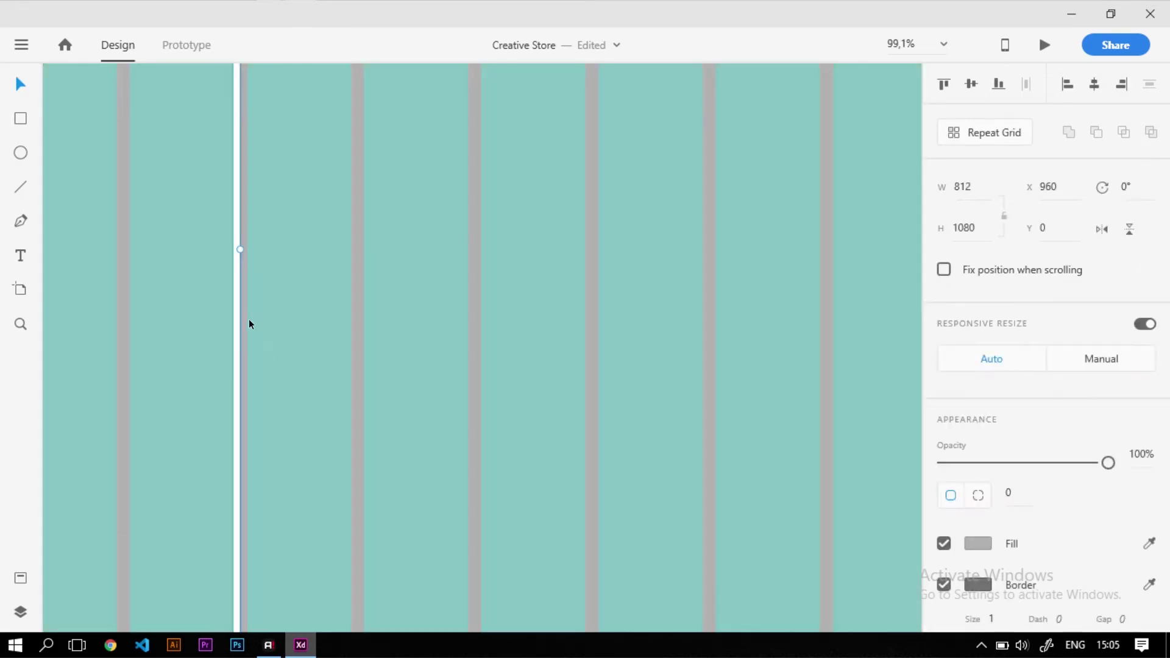
{"action": "scroll", "coordinate": [470, 366], "scroll_direction": "down", "scroll_amount": 5}
{"action": "scroll", "coordinate": [598, 303], "scroll_direction": "up", "scroll_amount": 5}
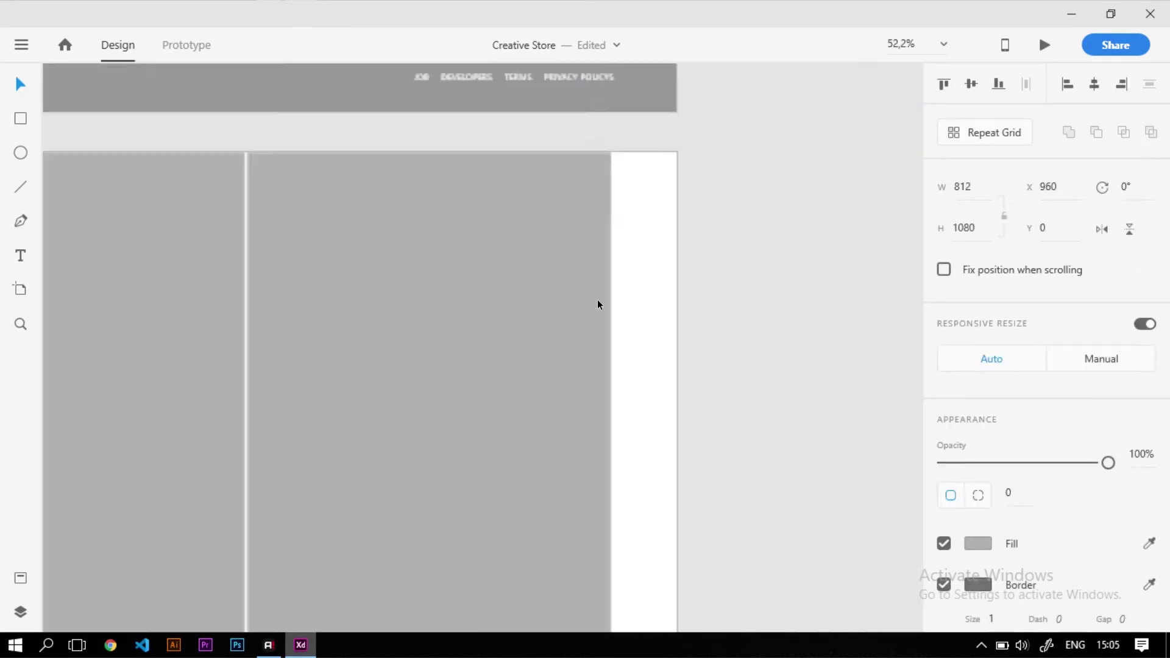
{"action": "left_click_drag", "start_coordinate": [594, 340], "coordinate": [599, 342]}
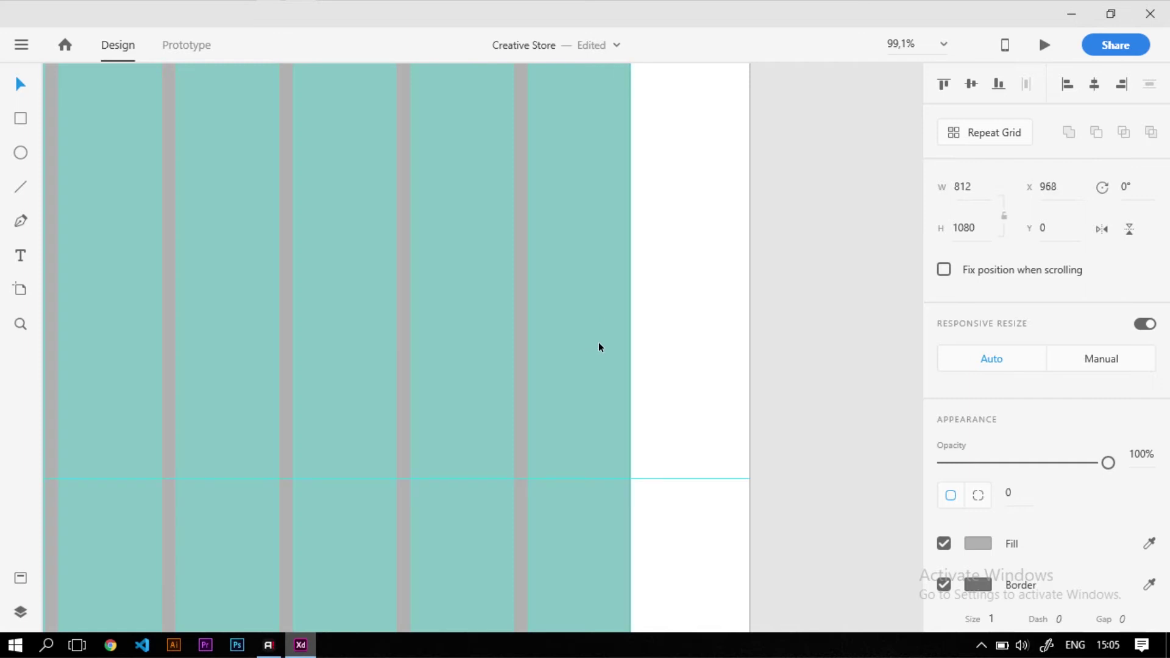
Extend the right rectangle's left edge to meet the left rectangle, making it 828 wide
{"action": "scroll", "coordinate": [567, 349], "scroll_direction": "down", "scroll_amount": 5}
{"action": "scroll", "coordinate": [733, 357], "scroll_direction": "up", "scroll_amount": 3}
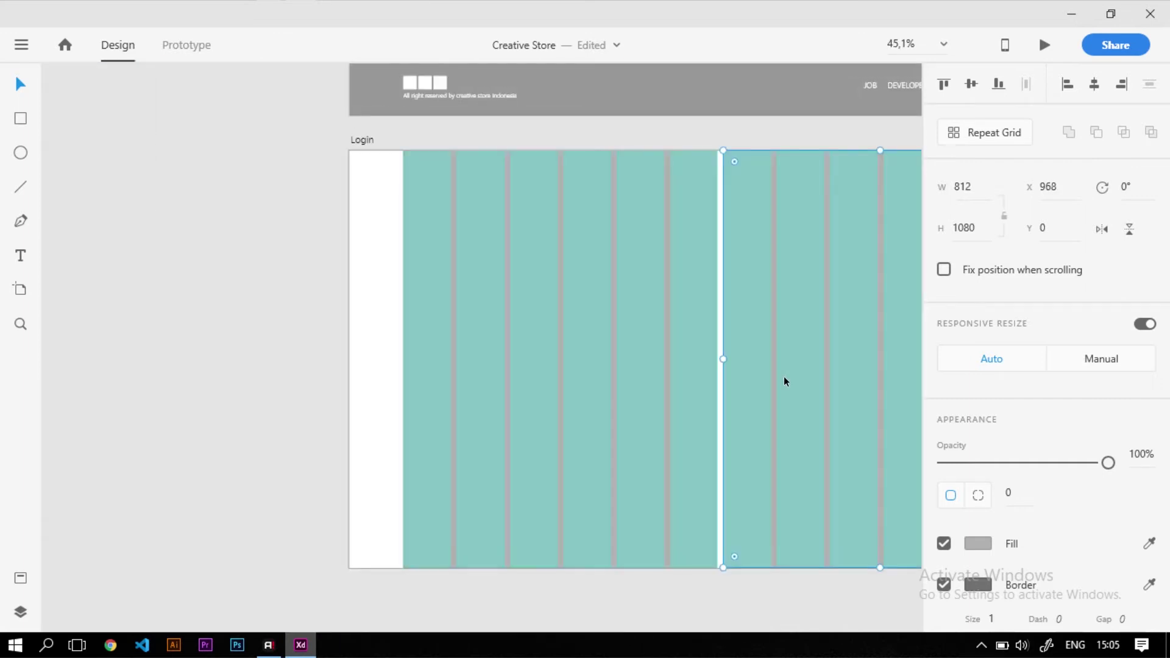
{"action": "left_click_drag", "start_coordinate": [718, 357], "coordinate": [714, 356]}
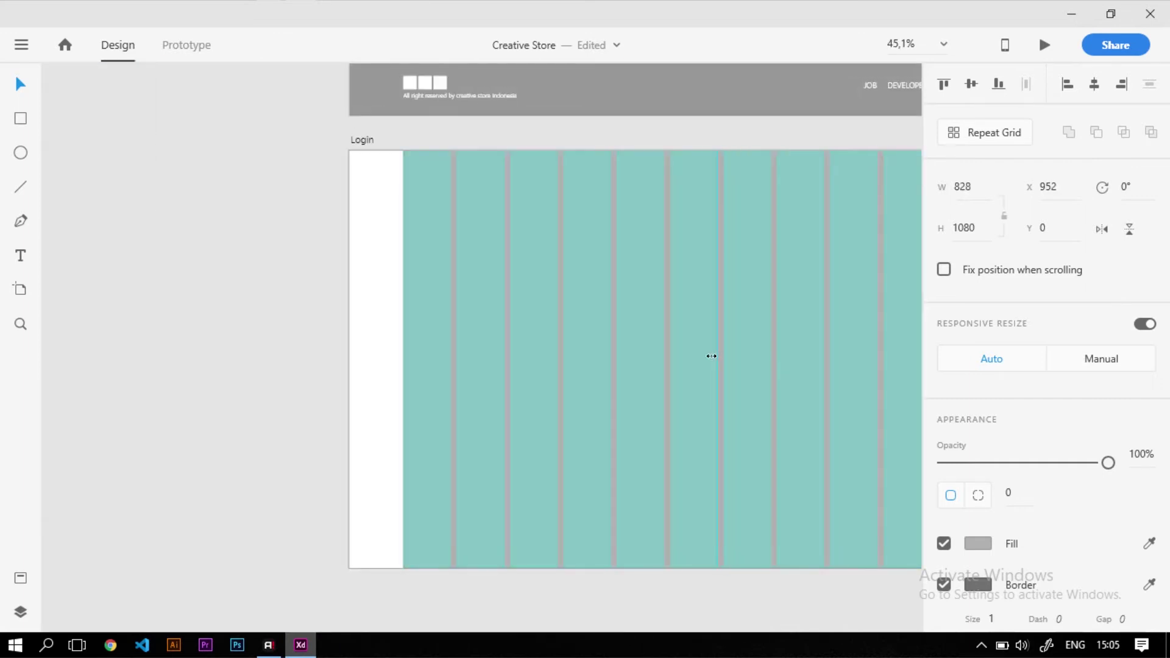
Fill the right rectangle with the lighter grey #CEC8C8
{"action": "scroll", "coordinate": [536, 418], "scroll_direction": "down", "scroll_amount": 4}
{"action": "scroll", "coordinate": [562, 408], "scroll_direction": "up", "scroll_amount": 3}
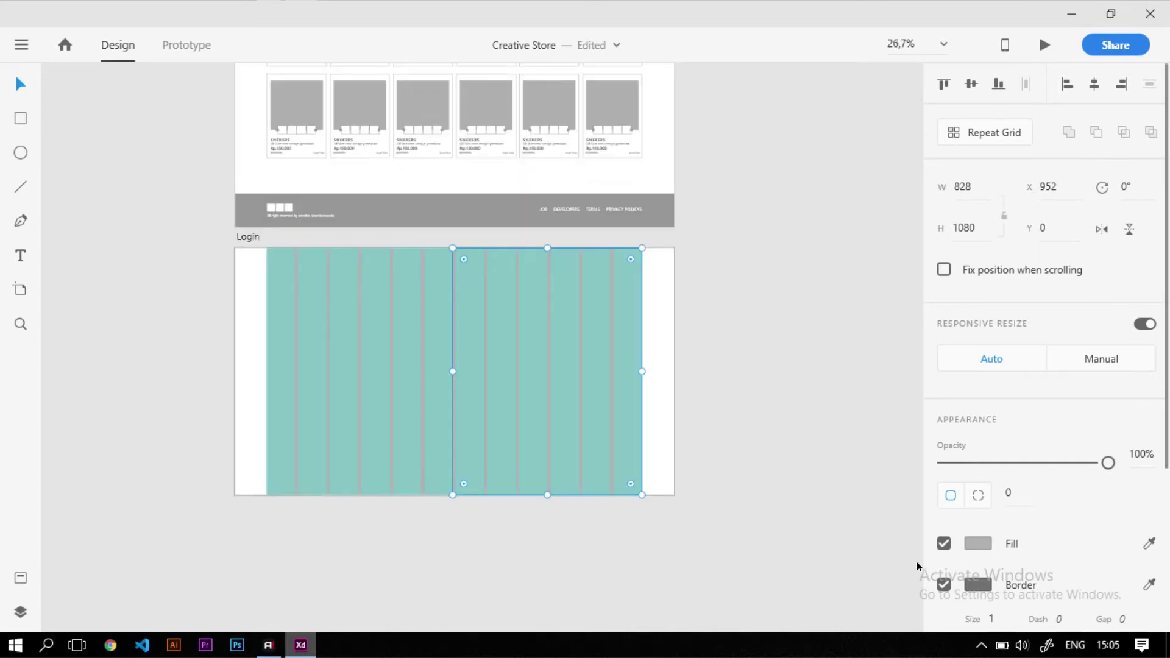
{"action": "left_click", "coordinate": [978, 543]}
{"action": "left_click", "coordinate": [723, 413]}
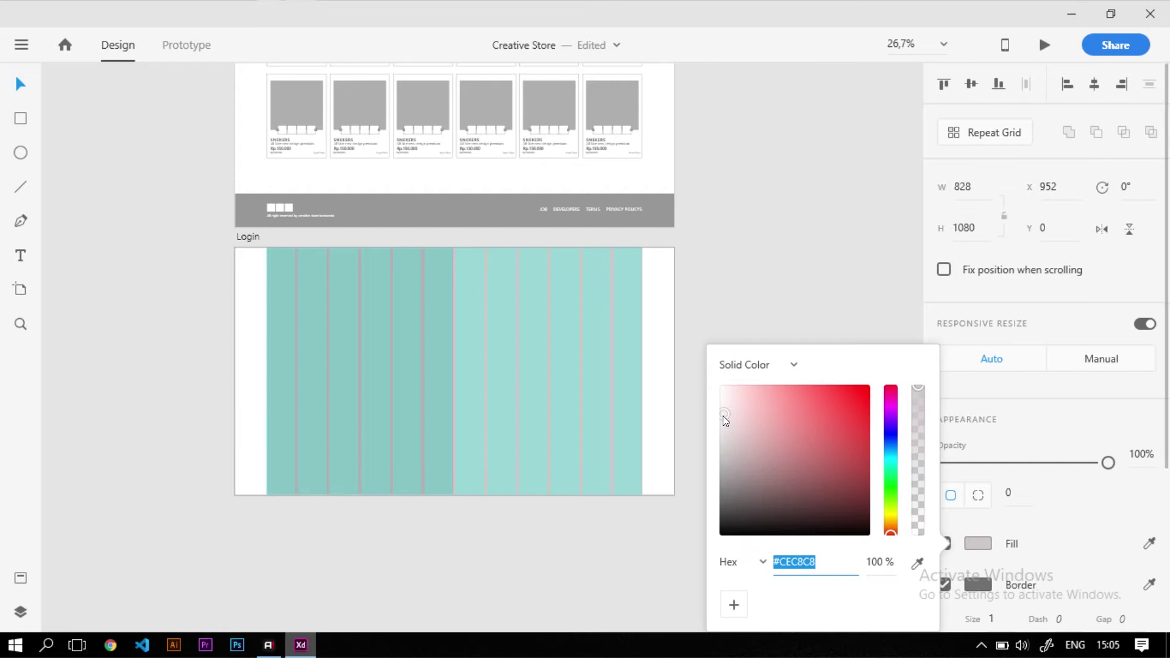
{"action": "left_click", "coordinate": [567, 342]}
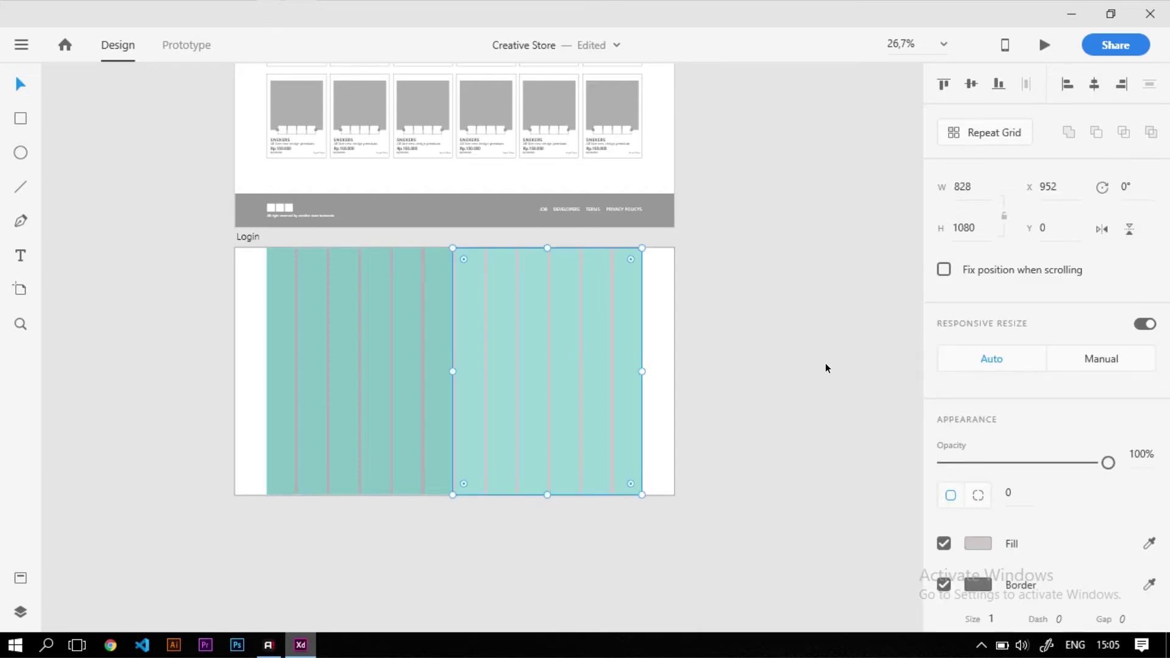
Remove the border from both rectangles on the Login artboard
{"action": "left_click", "coordinate": [407, 408]}
{"action": "left_click", "coordinate": [943, 585]}
{"action": "left_click", "coordinate": [943, 585]}
{"action": "left_click", "coordinate": [738, 512]}
Add a left-aligned "Login" text near the upper left of the dark grey rectangle
{"action": "scroll", "coordinate": [418, 322], "scroll_direction": "up", "scroll_amount": 3}
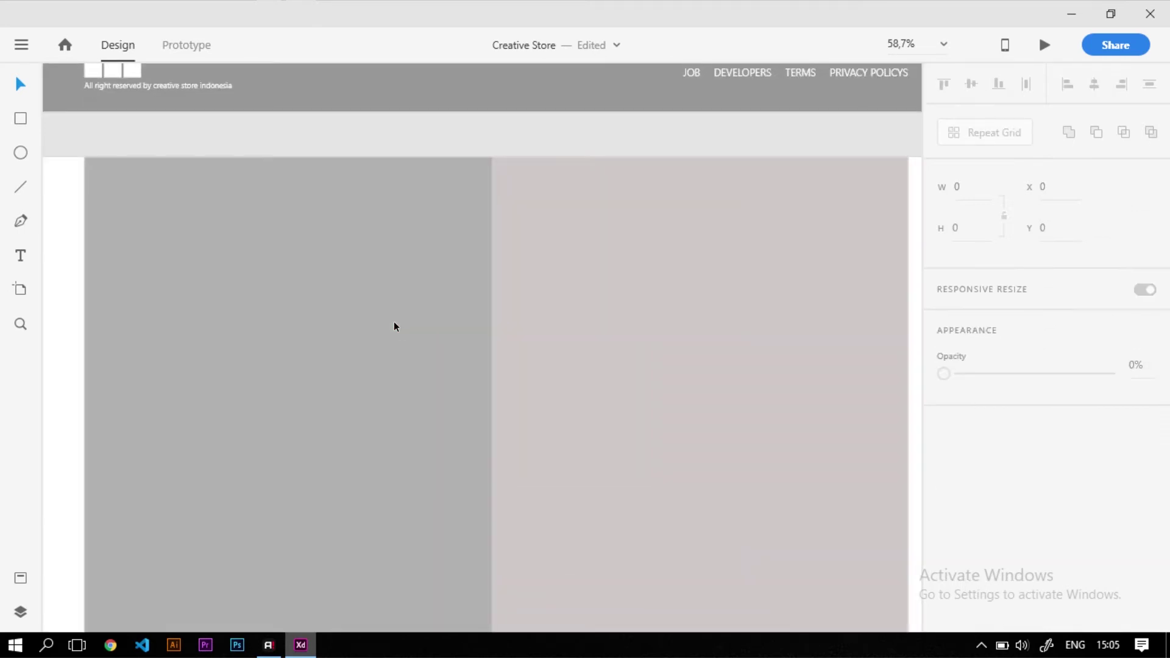
{"action": "left_click_drag", "start_coordinate": [223, 305], "coordinate": [304, 261]}
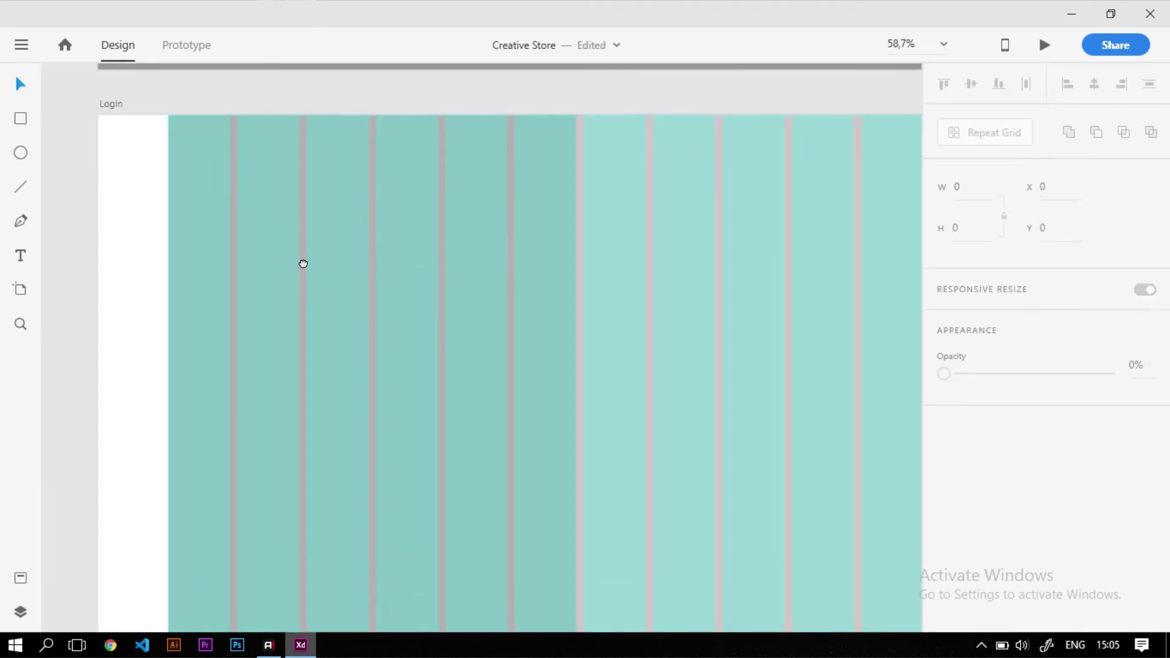
{"action": "key", "text": "t"}
{"action": "left_click", "coordinate": [197, 213]}
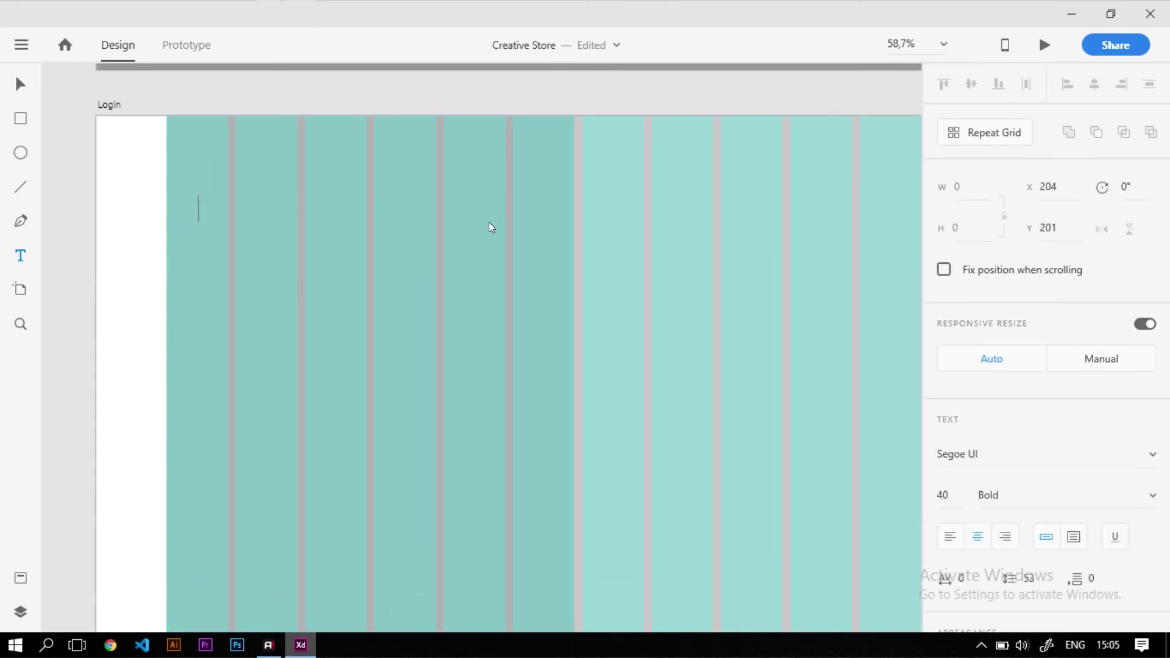
{"action": "type", "text": "Login"}
{"action": "key", "text": "ctrl+a"}
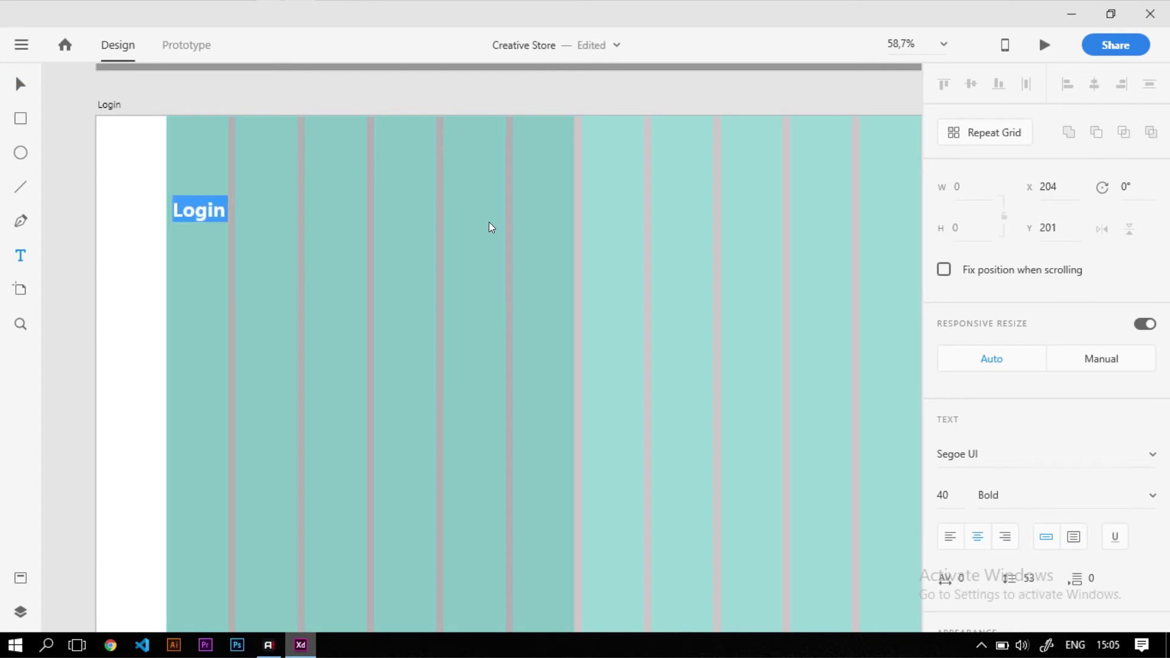
{"action": "left_click", "coordinate": [954, 549]}
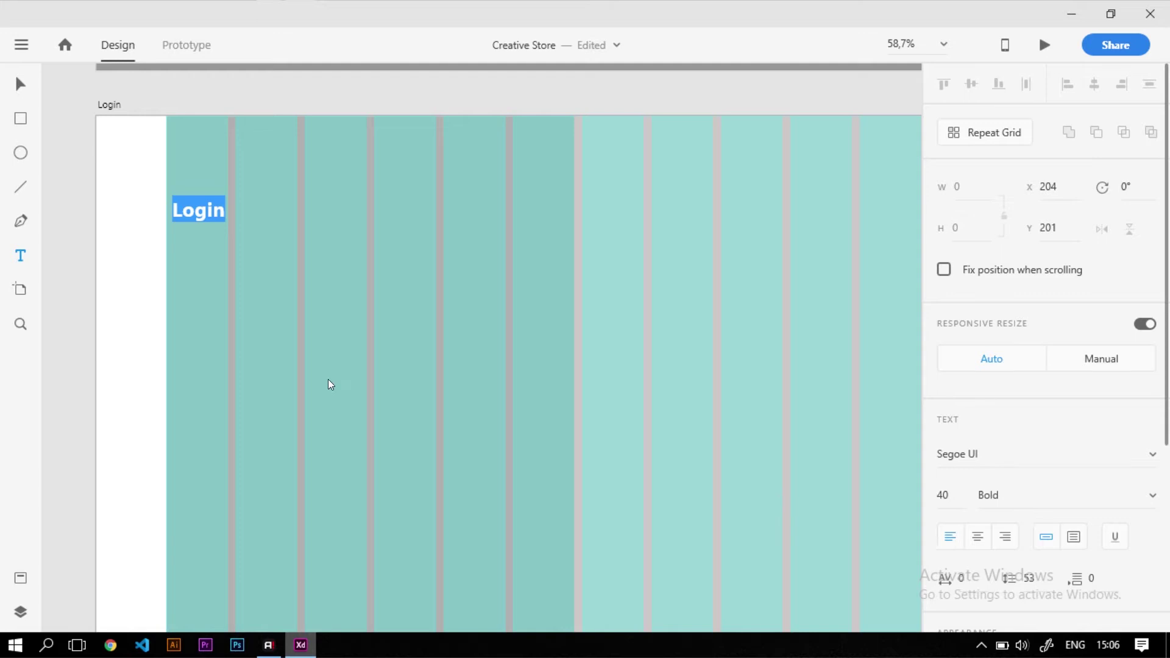
Set the font size of the Login text to 35
{"action": "key", "text": "Escape"}
{"action": "left_click", "coordinate": [950, 494]}
{"action": "type", "text": "30"}
{"action": "key", "text": "Return"}
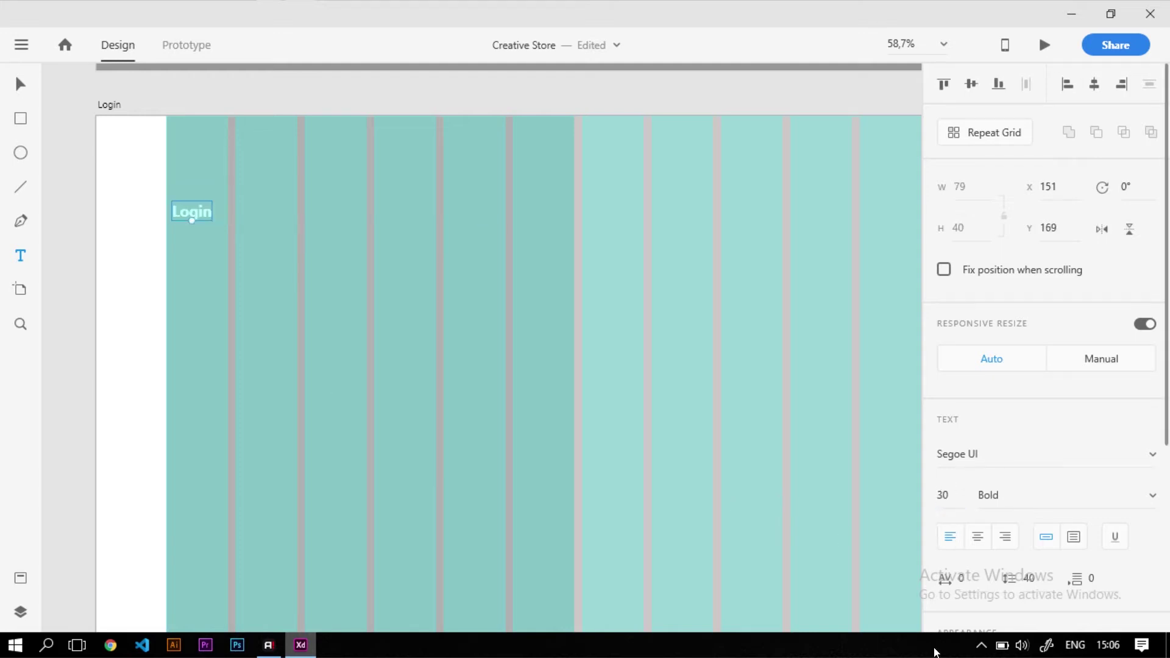
{"action": "key", "text": "Escape"}
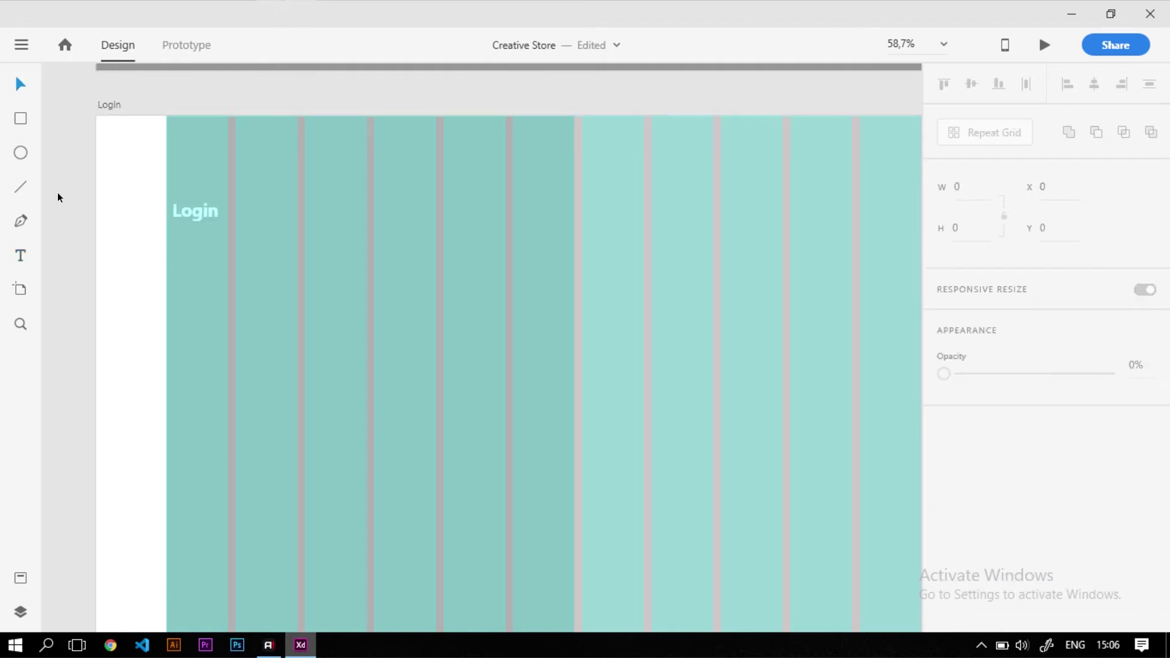
Move the Login text down the dark grey rectangle to about X 170, Y 415
{"action": "left_click", "coordinate": [207, 201]}
{"action": "left_click_drag", "start_coordinate": [175, 363], "coordinate": [209, 335]}
{"action": "scroll", "coordinate": [214, 337], "scroll_direction": "up", "scroll_amount": 3}
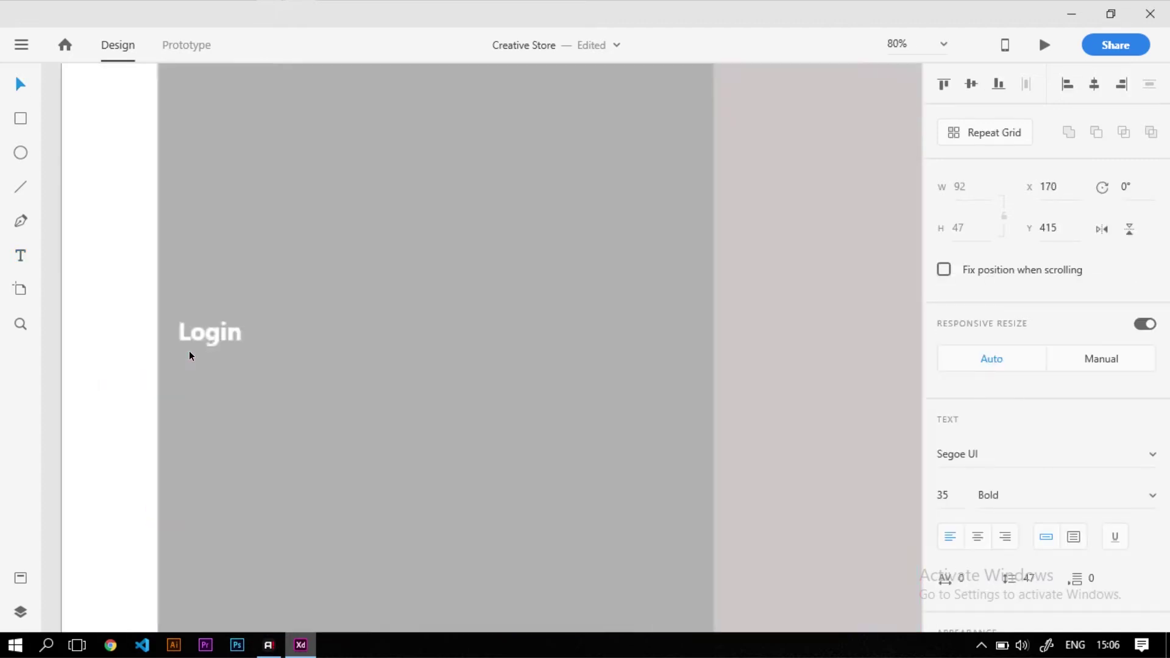
Duplicate the Login text directly below it and reword the copy as "ayo login..! banyak promo menarik untuk mu / hari ini, belanja sesuka hatimu.."
{"action": "left_click_drag", "start_coordinate": [233, 328], "coordinate": [250, 372]}
{"action": "double_click", "coordinate": [247, 377]}
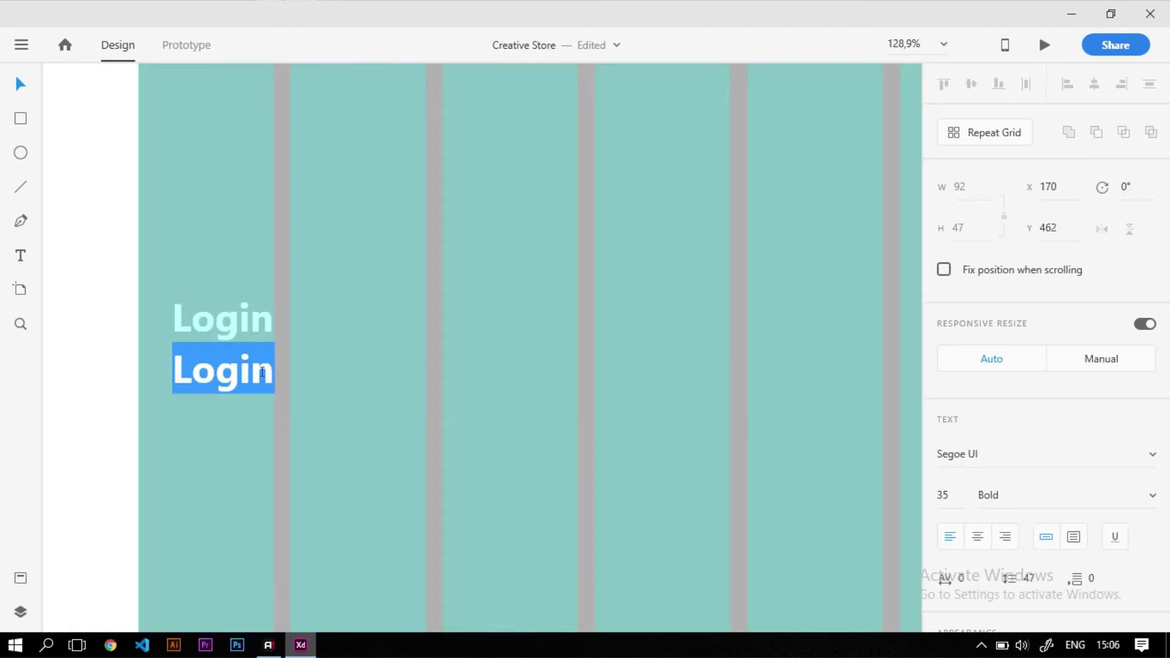
{"action": "type", "text": "ay"}
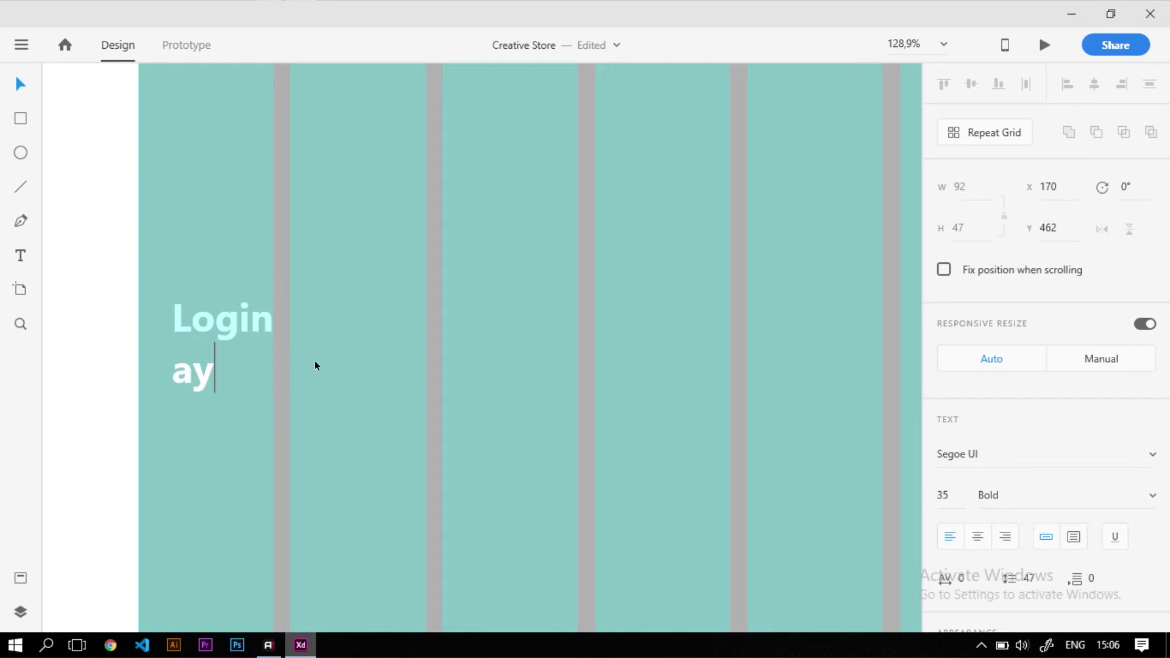
{"action": "type", "text": "yo login"}
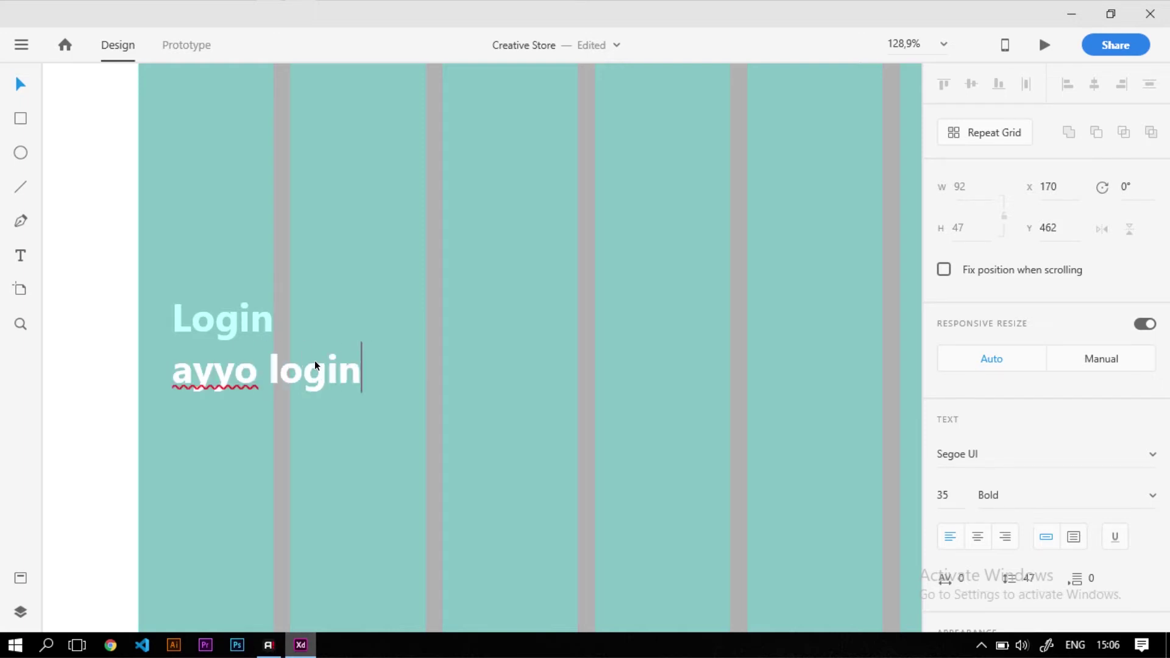
{"action": "type", "text": "..! banyak promo menarik untu"}
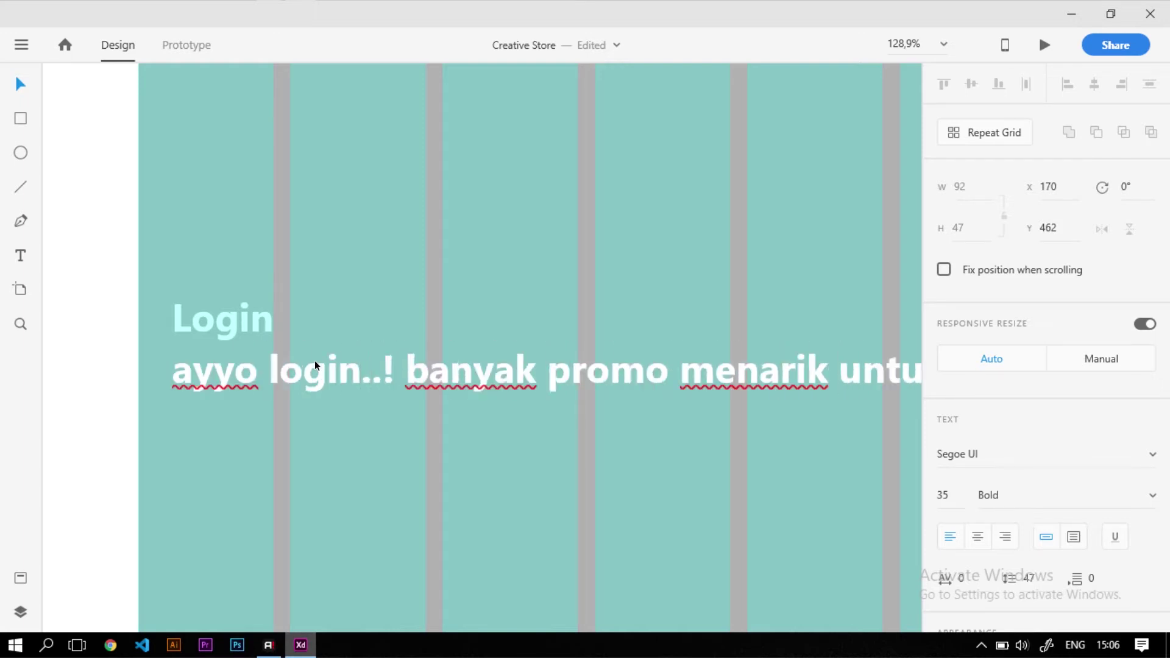
{"action": "scroll", "coordinate": [372, 349], "scroll_direction": "down", "scroll_amount": 3}
{"action": "type", "text": "k mu"}
{"action": "key", "text": "Return"}
{"action": "type", "text": "hari ini, bel"}
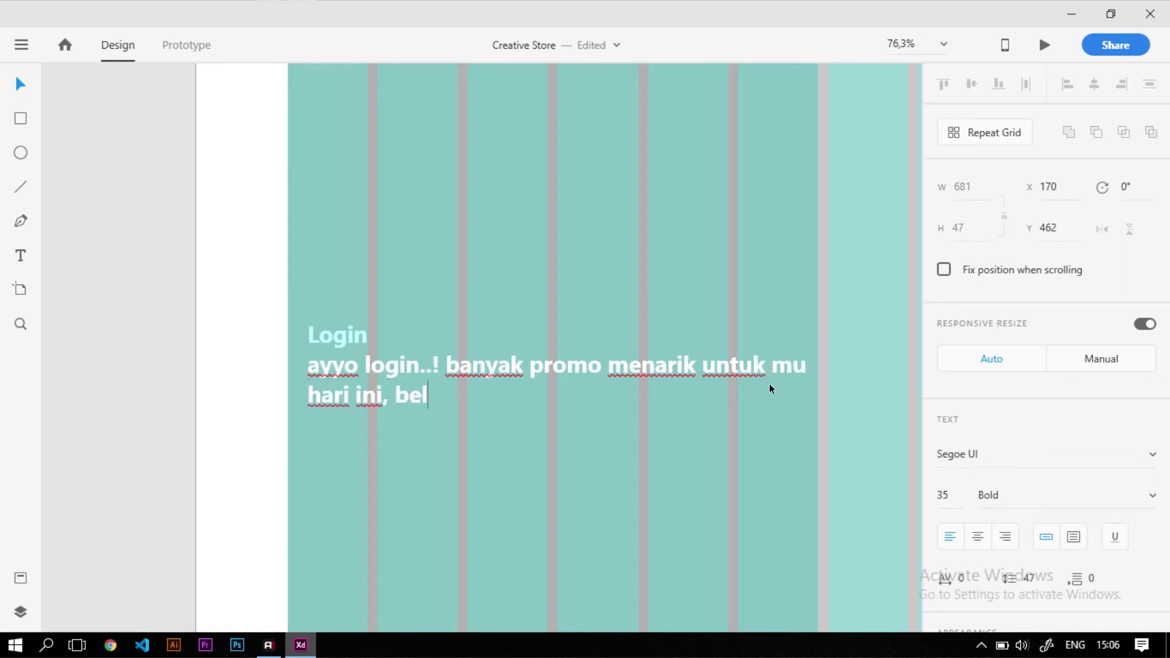
{"action": "type", "text": "anja sesuka hatimu.."}
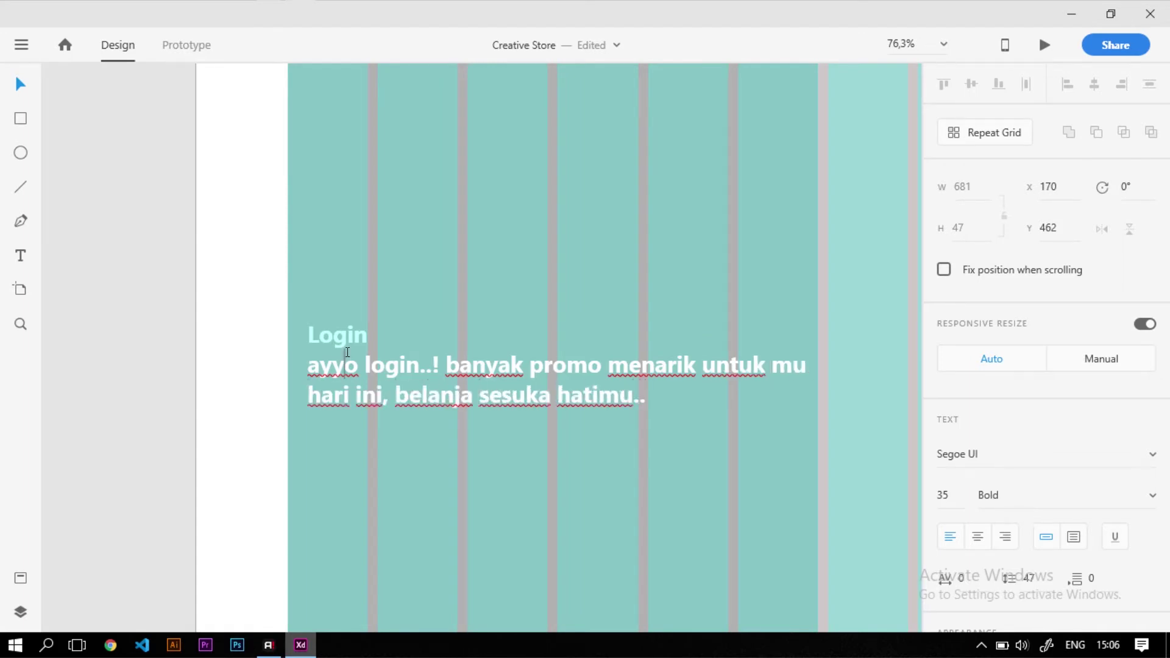
{"action": "key", "text": "BackSpace"}
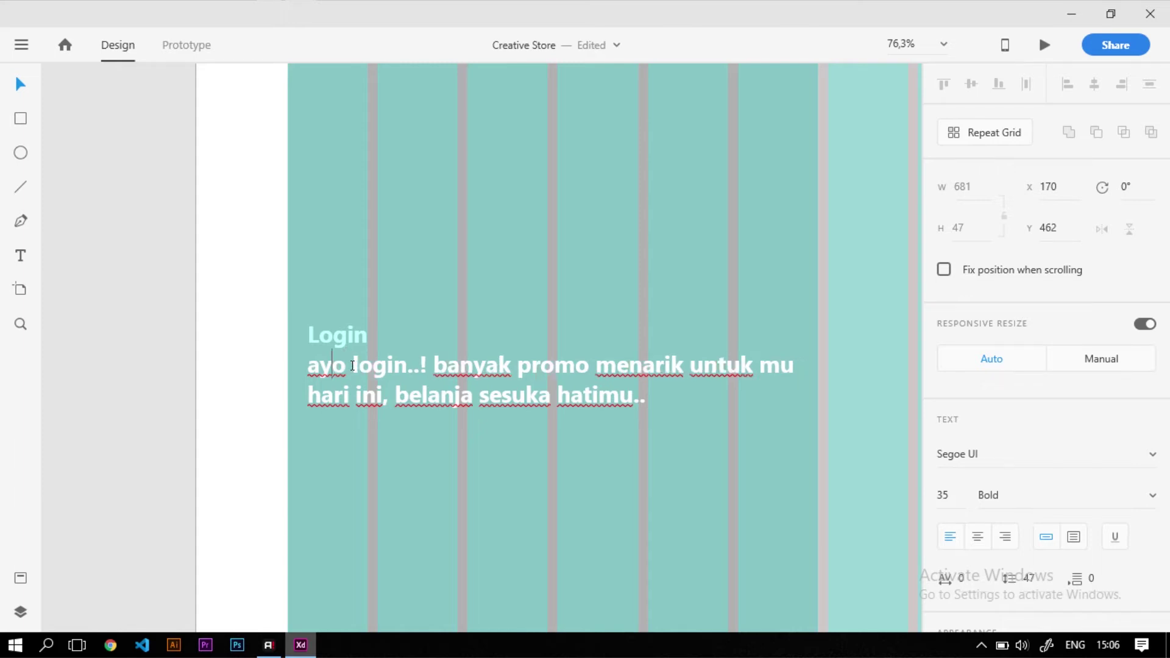
Set the two-line tagline below the Login heading to Regular weight with font size 20
{"action": "key", "text": "ctrl+a"}
{"action": "left_click", "coordinate": [1152, 491]}
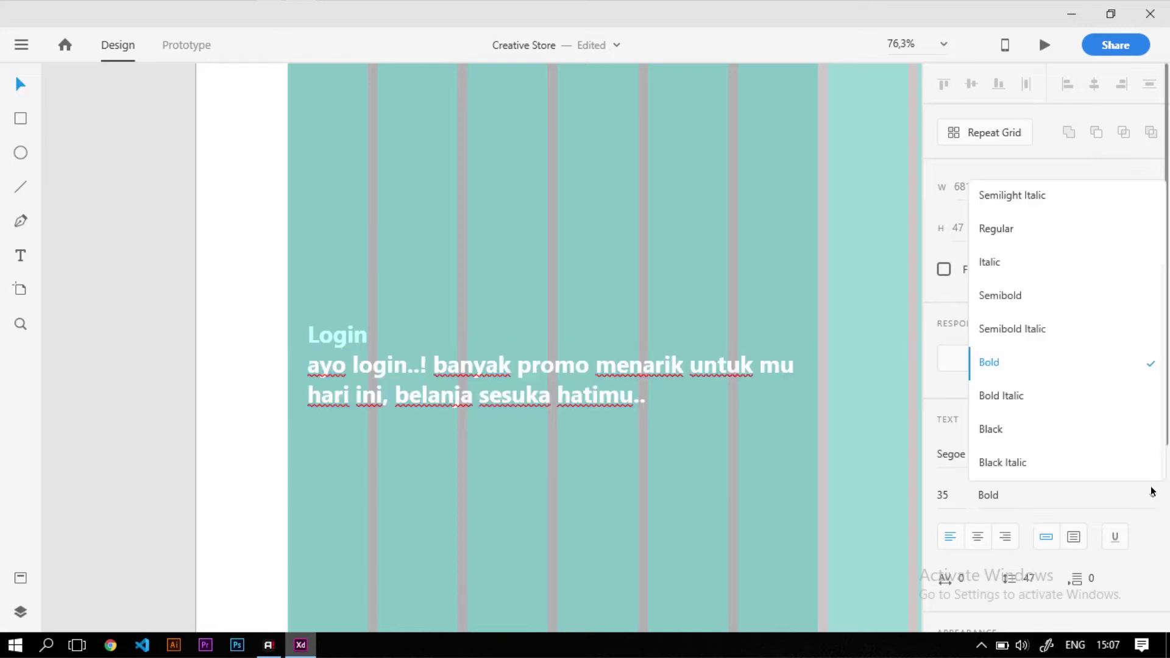
{"action": "left_click", "coordinate": [1031, 228]}
{"action": "left_click", "coordinate": [953, 491]}
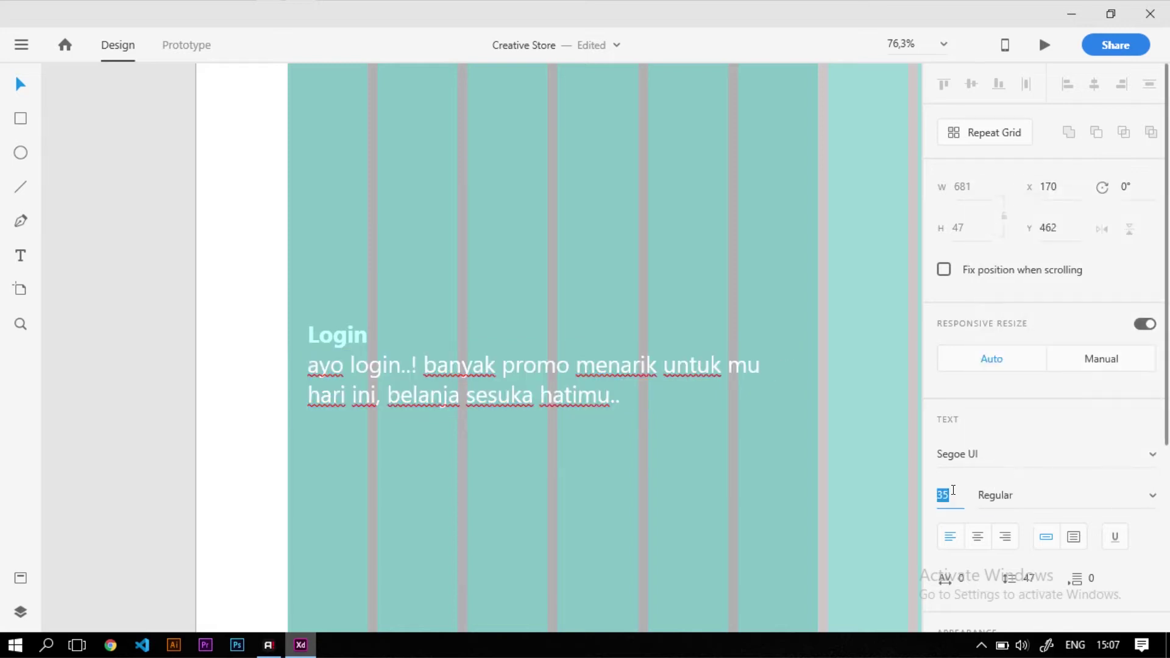
{"action": "type", "text": "20"}
{"action": "key", "text": "Return"}
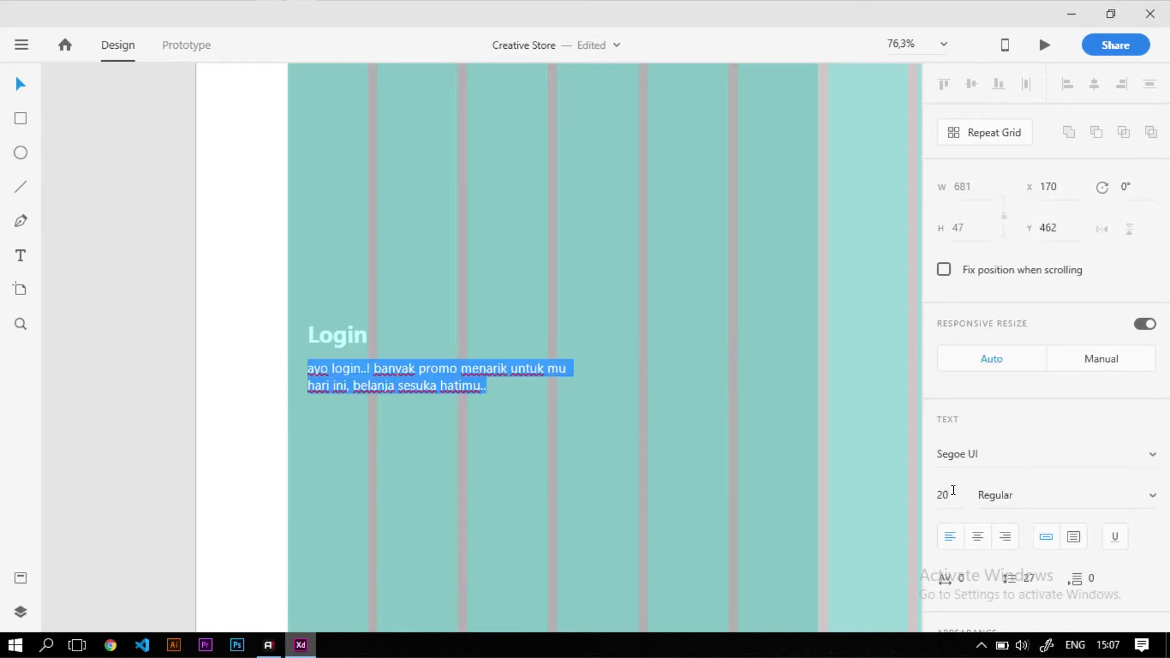
{"action": "key", "text": "Escape"}
Move the tagline up so it sits close beneath the Login heading, aligned with its left edge
{"action": "scroll", "coordinate": [418, 367], "scroll_direction": "up", "scroll_amount": 3}
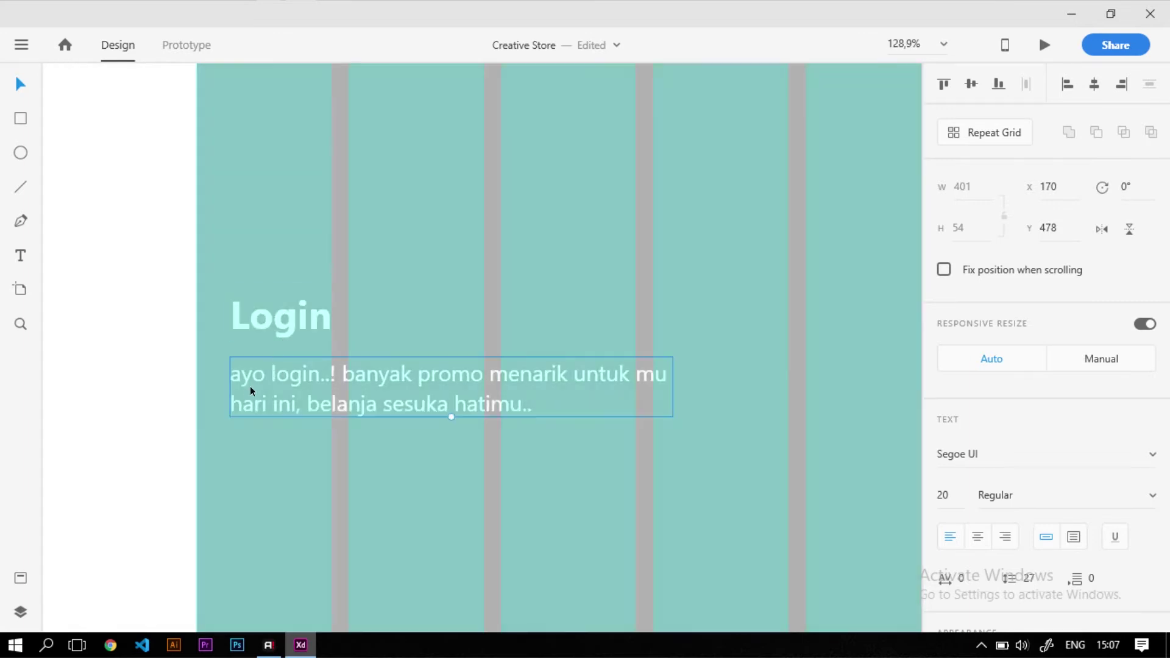
{"action": "scroll", "coordinate": [250, 386], "scroll_direction": "up", "scroll_amount": 3}
{"action": "left_click_drag", "start_coordinate": [291, 382], "coordinate": [287, 350]}
{"action": "left_click", "coordinate": [307, 436]}
{"action": "scroll", "coordinate": [317, 327], "scroll_direction": "down", "scroll_amount": 2}
{"action": "scroll", "coordinate": [356, 375], "scroll_direction": "down", "scroll_amount": 3}
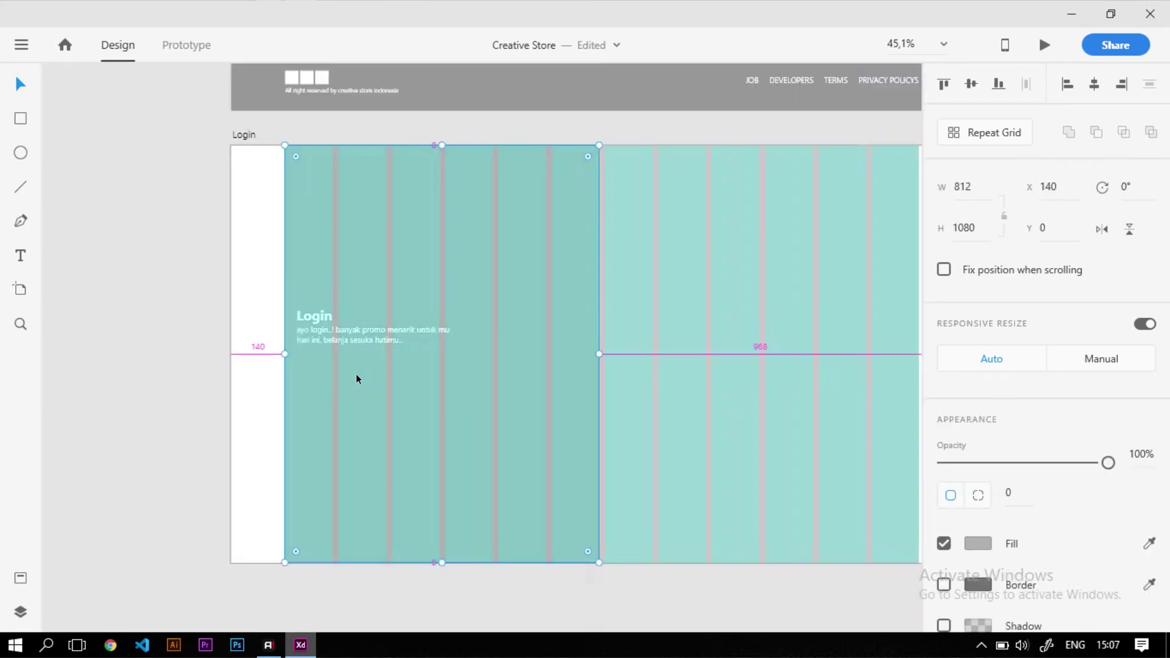
Move the Login heading and tagline together up the dark grey rectangle to about Y 239
{"action": "scroll", "coordinate": [356, 375], "scroll_direction": "up", "scroll_amount": 2}
{"action": "left_click", "coordinate": [287, 293]}
{"action": "left_click", "coordinate": [269, 254], "text": "shift"}
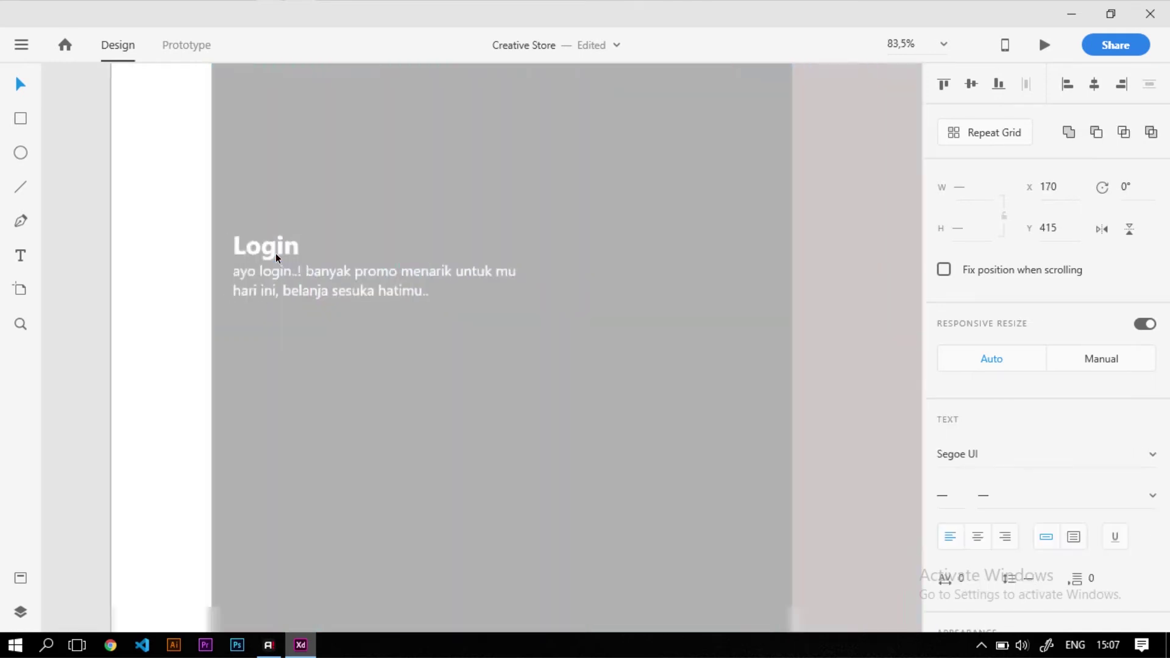
{"action": "scroll", "coordinate": [276, 254], "scroll_direction": "down", "scroll_amount": 3}
{"action": "left_click_drag", "start_coordinate": [275, 253], "coordinate": [285, 228]}
{"action": "scroll", "coordinate": [268, 225], "scroll_direction": "up", "scroll_amount": 3}
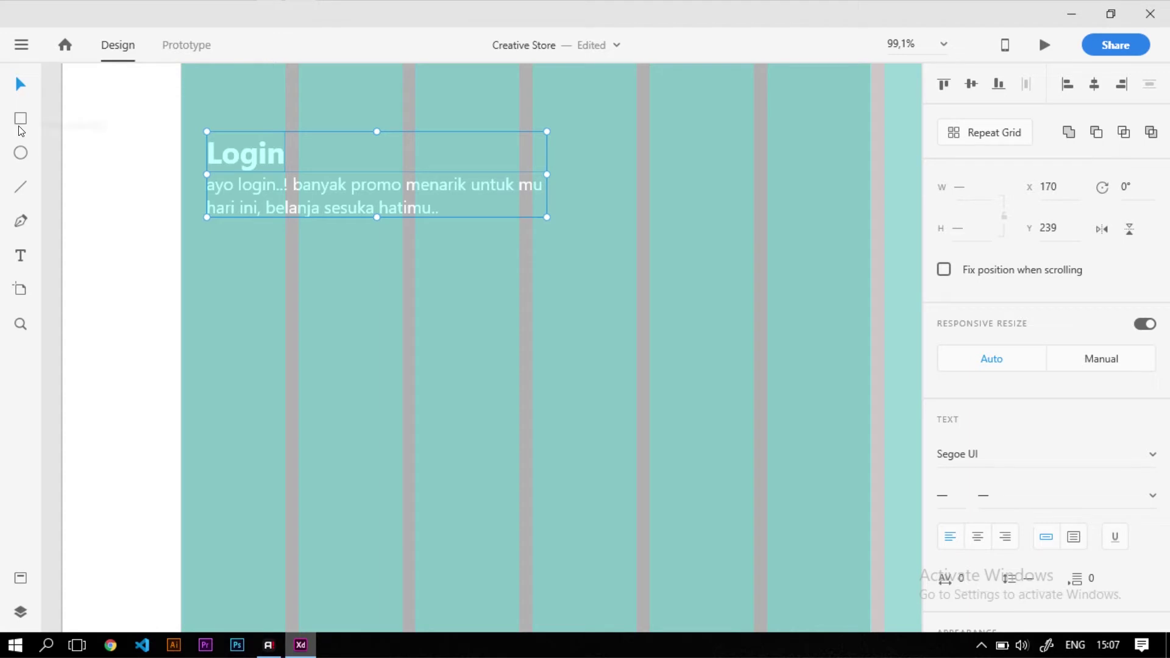
Add a "username" text below the tagline, starting at the second grid column at about X 278
{"action": "left_click", "coordinate": [22, 259]}
{"action": "left_click", "coordinate": [301, 272]}
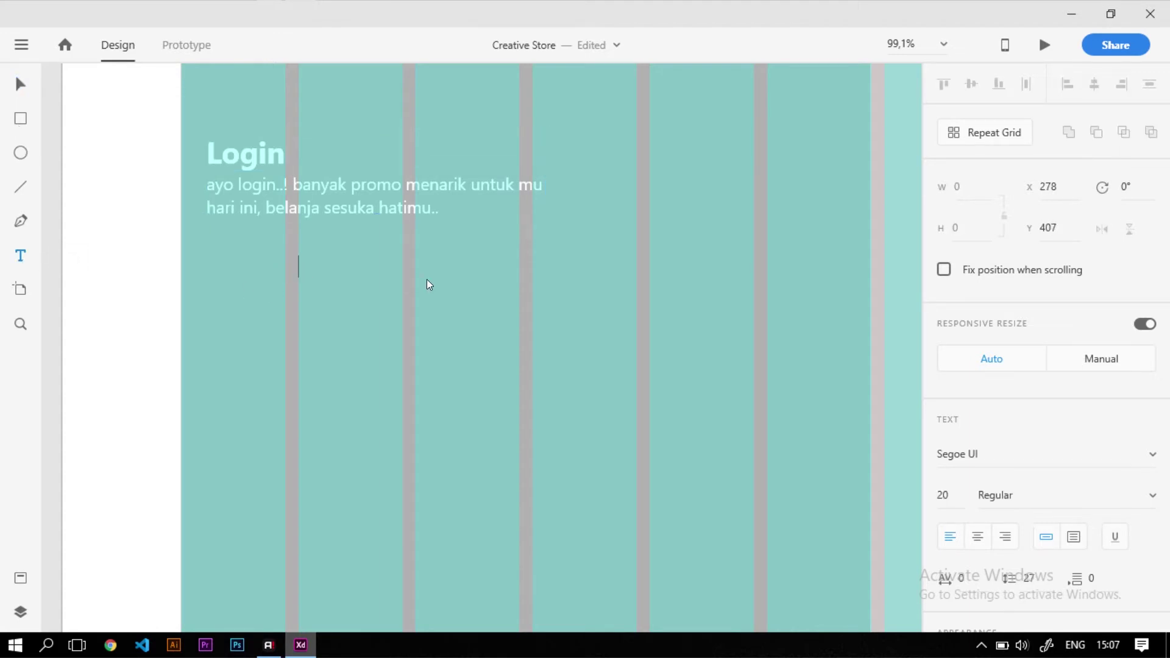
{"action": "type", "text": "username"}
Format the username label as Bold with font size 25
{"action": "key", "text": "ctrl+a"}
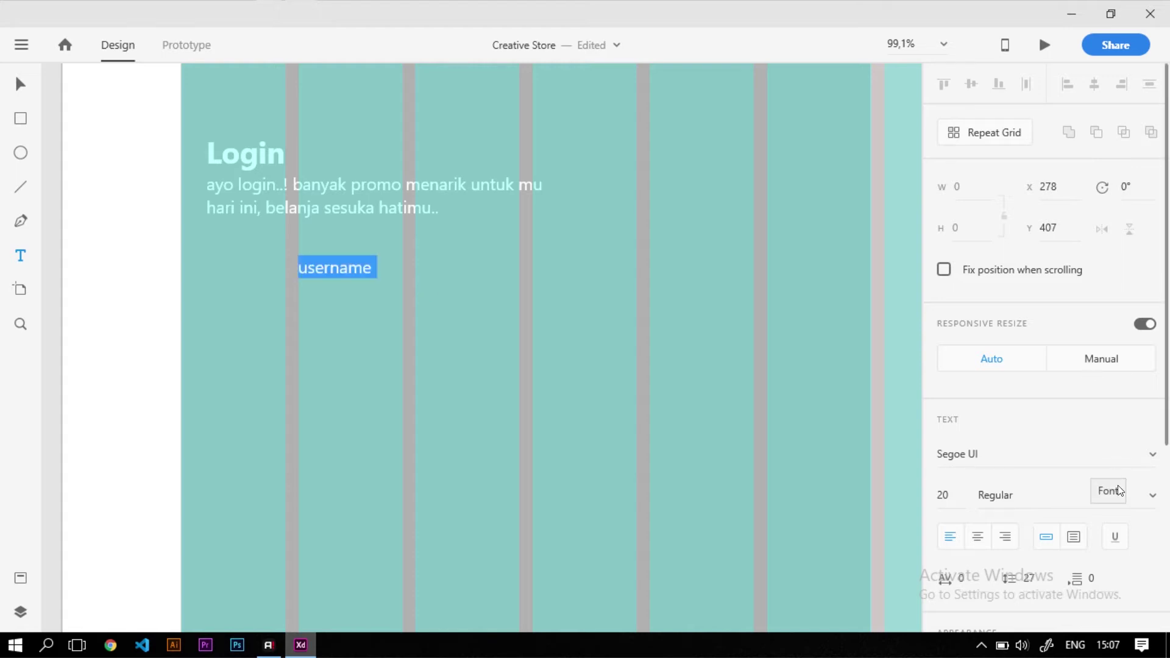
{"action": "left_click", "coordinate": [1142, 499]}
{"action": "left_click", "coordinate": [1142, 500]}
{"action": "left_click", "coordinate": [1008, 362]}
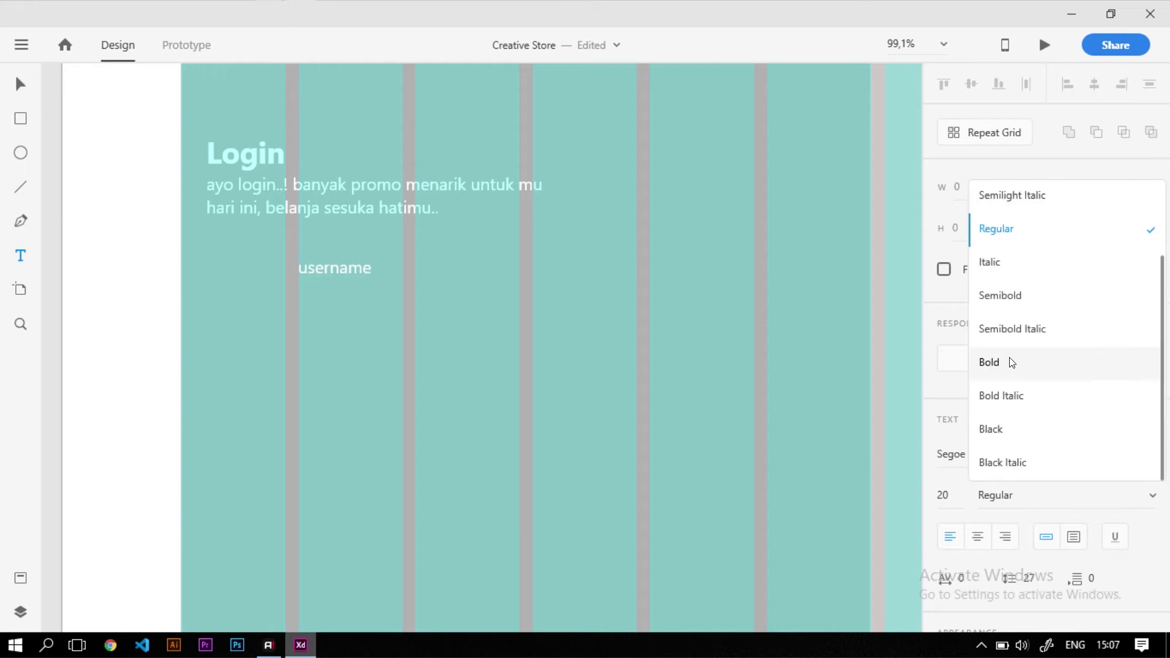
{"action": "left_click", "coordinate": [1011, 362]}
{"action": "left_click", "coordinate": [943, 495]}
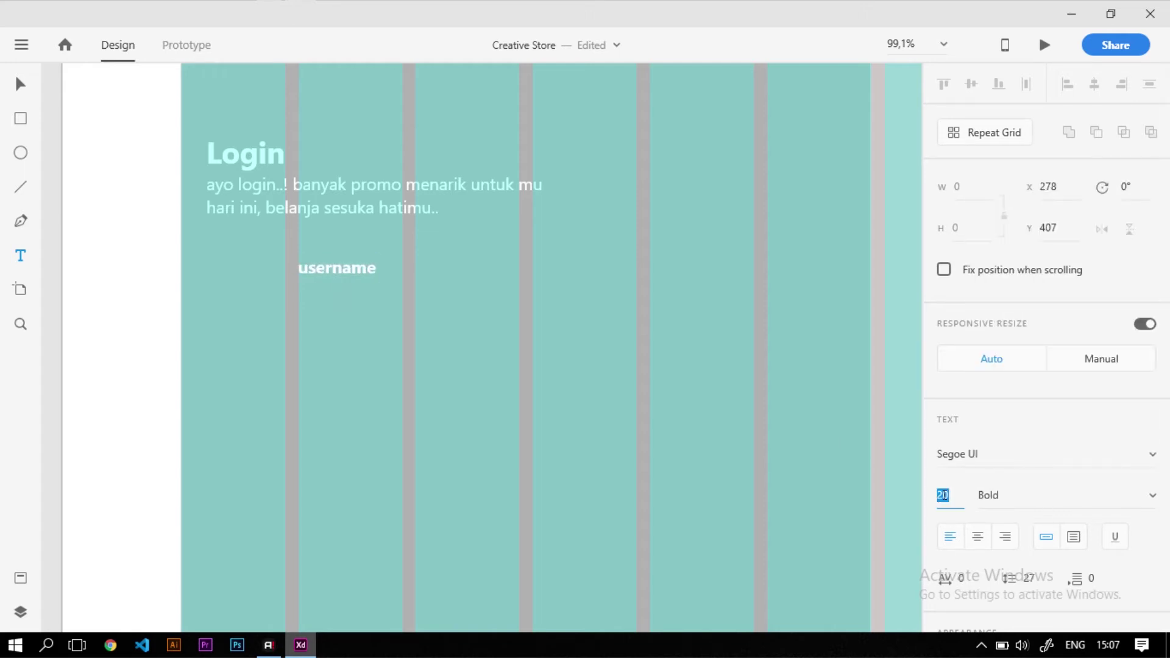
{"action": "type", "text": "24"}
{"action": "key", "text": "Return"}
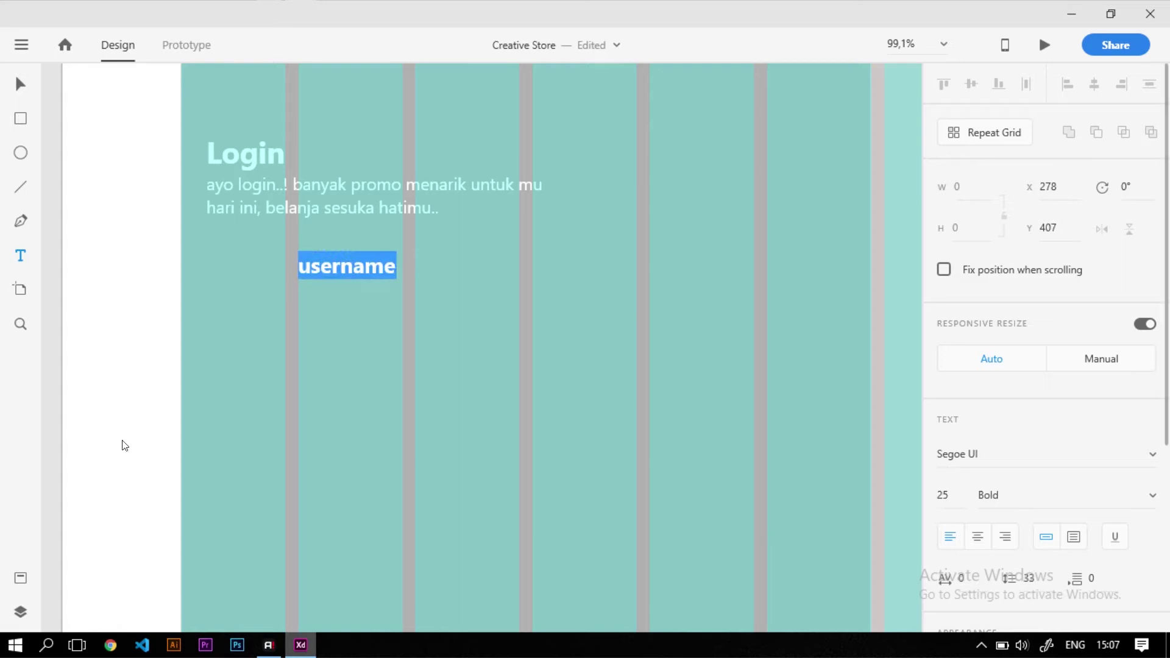
{"action": "key", "text": "Escape"}
Draw an input field rectangle about 348 by 48 below the username label, aligned with its left edge
{"action": "scroll", "coordinate": [199, 219], "scroll_direction": "up", "scroll_amount": 3}
{"action": "key", "text": "r"}
{"action": "left_click_drag", "start_coordinate": [367, 334], "coordinate": [865, 403]}
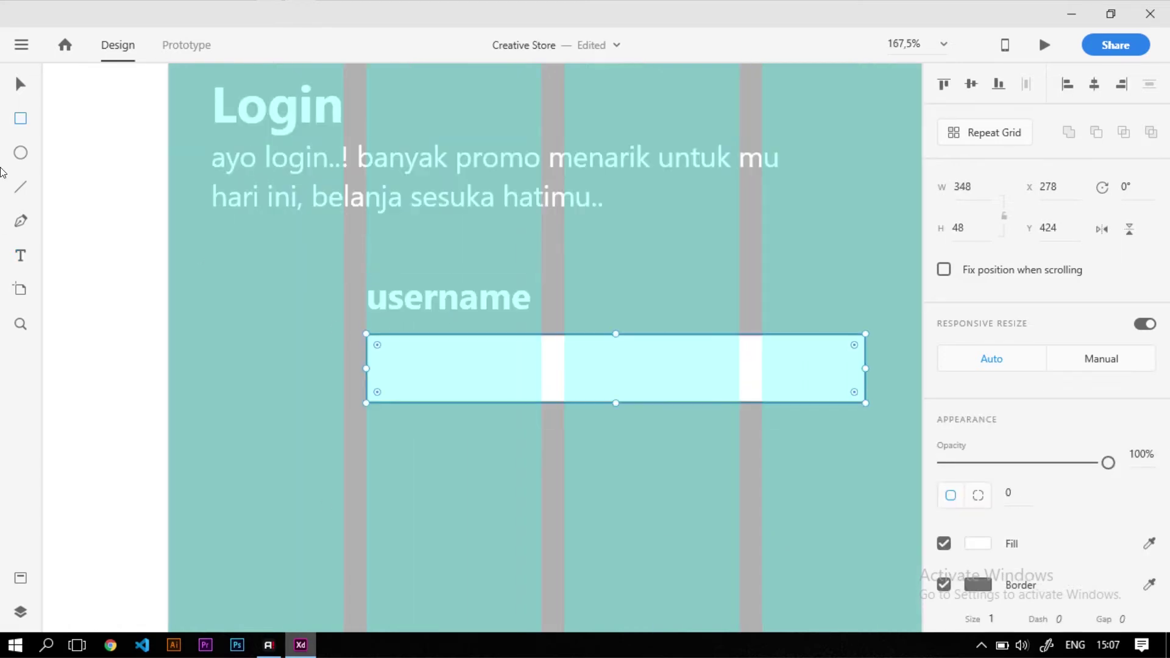
{"action": "left_click", "coordinate": [20, 83]}
{"action": "scroll", "coordinate": [402, 345], "scroll_direction": "down", "scroll_amount": 3}
{"action": "scroll", "coordinate": [402, 345], "scroll_direction": "up", "scroll_amount": 2}
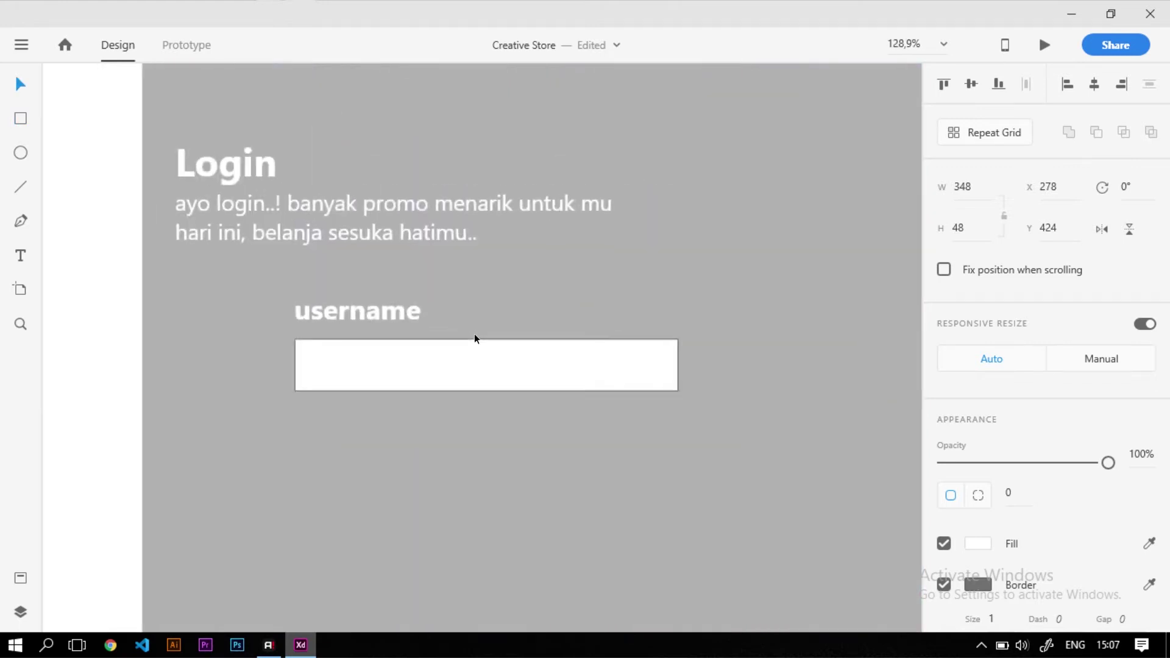
Set the username field rectangle's width to 536 and height to 45
{"action": "left_click", "coordinate": [463, 359]}
{"action": "left_click", "coordinate": [979, 184]}
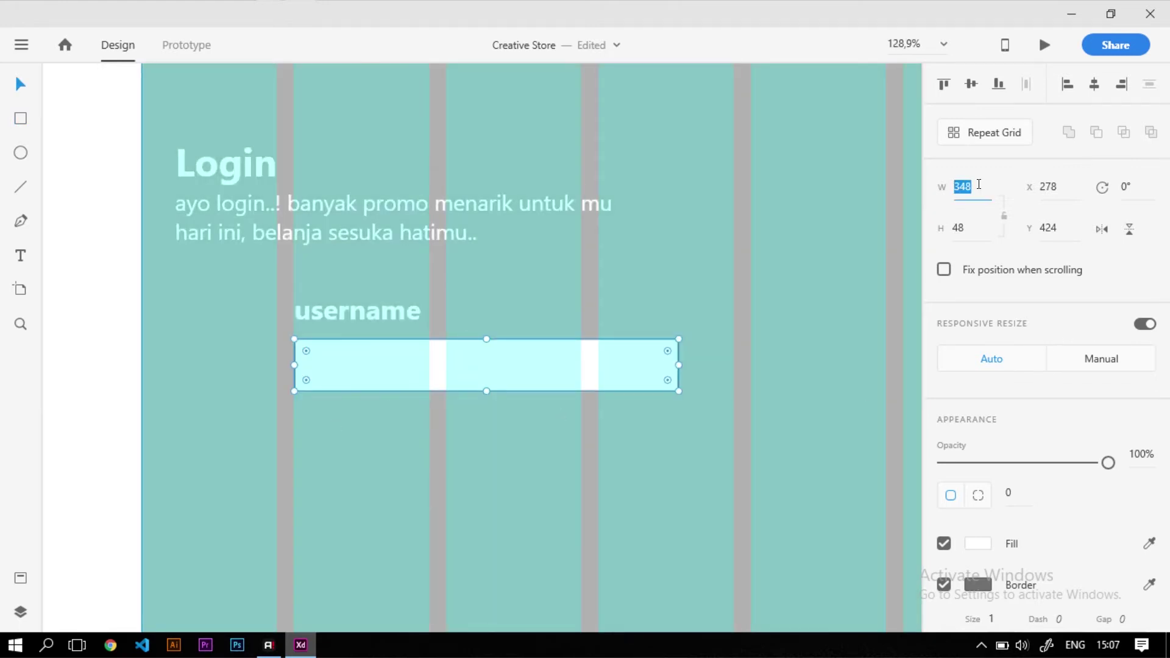
{"action": "type", "text": "536"}
{"action": "key", "text": "Tab"}
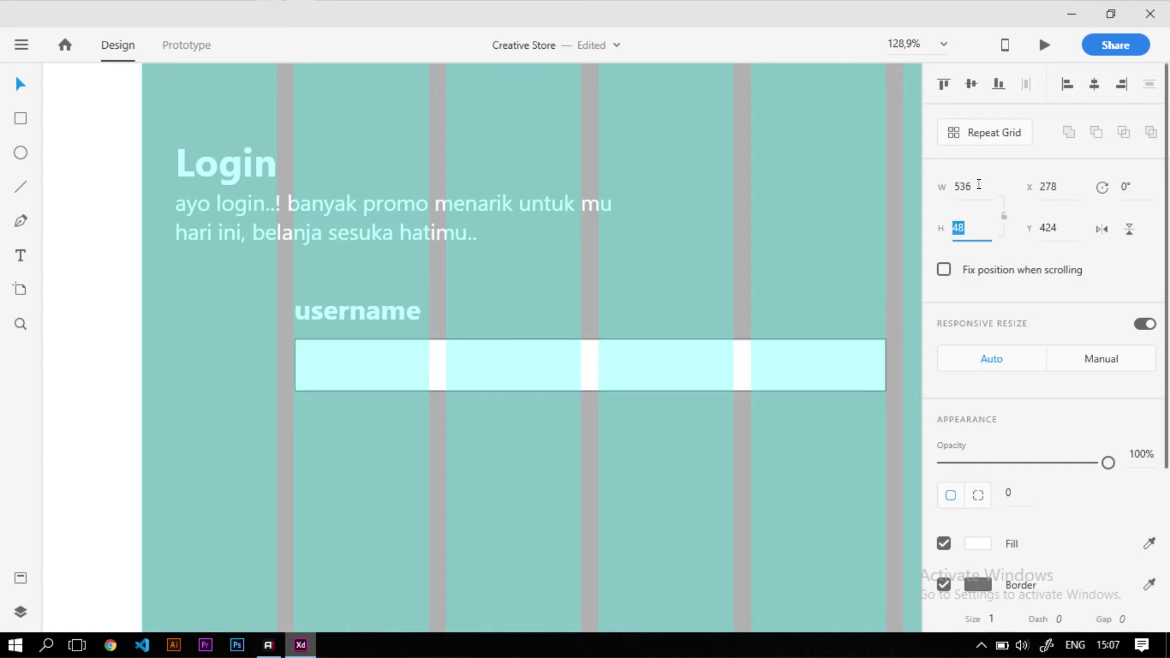
{"action": "type", "text": "45"}
{"action": "key", "text": "Return"}
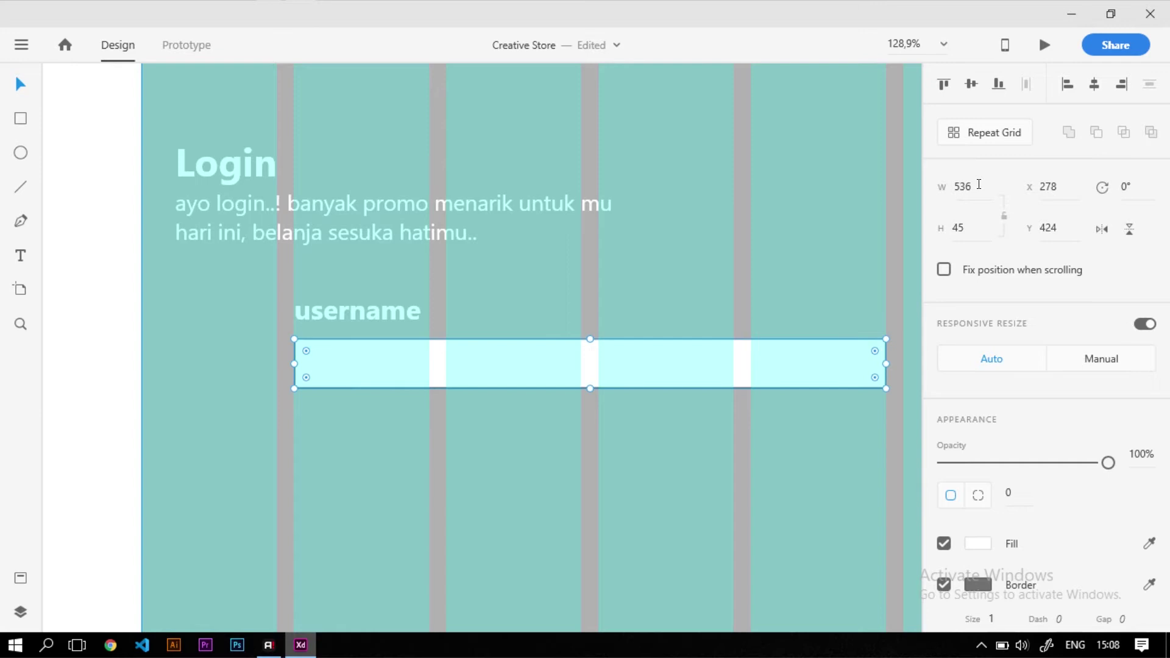
Slightly round all corners of the username field rectangle
{"action": "scroll", "coordinate": [294, 331], "scroll_direction": "up", "scroll_amount": 5}
{"action": "left_click_drag", "start_coordinate": [267, 290], "coordinate": [273, 297]}
{"action": "left_click", "coordinate": [274, 364]}
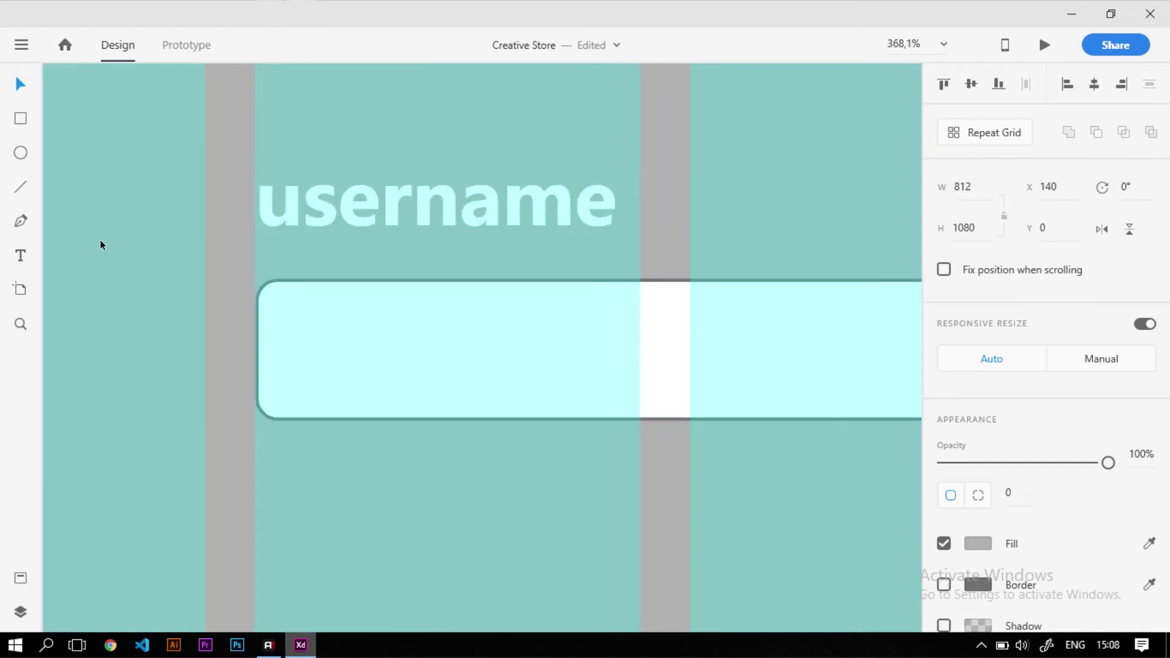
Draw a small icon placeholder square inside the left end of the username field and size it to 23 by 23
{"action": "left_click", "coordinate": [21, 119]}
{"action": "left_click_drag", "start_coordinate": [290, 308], "coordinate": [372, 390]}
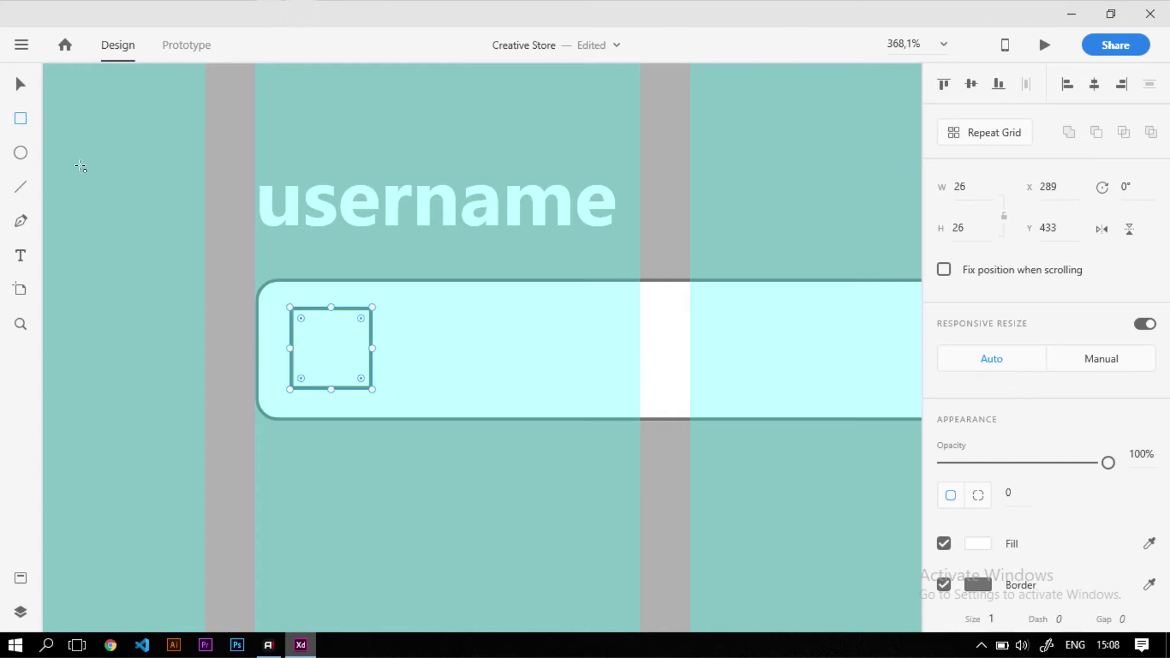
{"action": "left_click", "coordinate": [20, 83]}
{"action": "left_click", "coordinate": [966, 192]}
{"action": "type", "text": "23"}
{"action": "key", "text": "Tab"}
{"action": "type", "text": "23"}
{"action": "key", "text": "Return"}
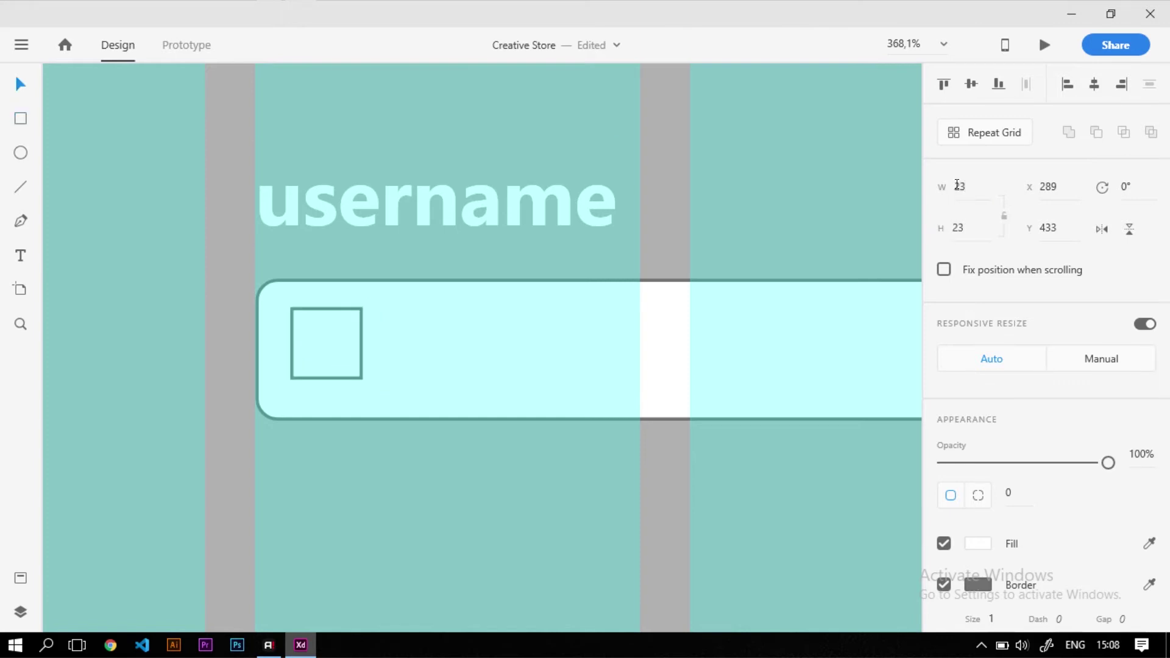
Move the placeholder square down to Y 435 inside the username field and round its corners to radius 5
{"action": "left_click_drag", "start_coordinate": [337, 342], "coordinate": [335, 351]}
{"action": "scroll", "coordinate": [351, 350], "scroll_direction": "up", "scroll_amount": 2}
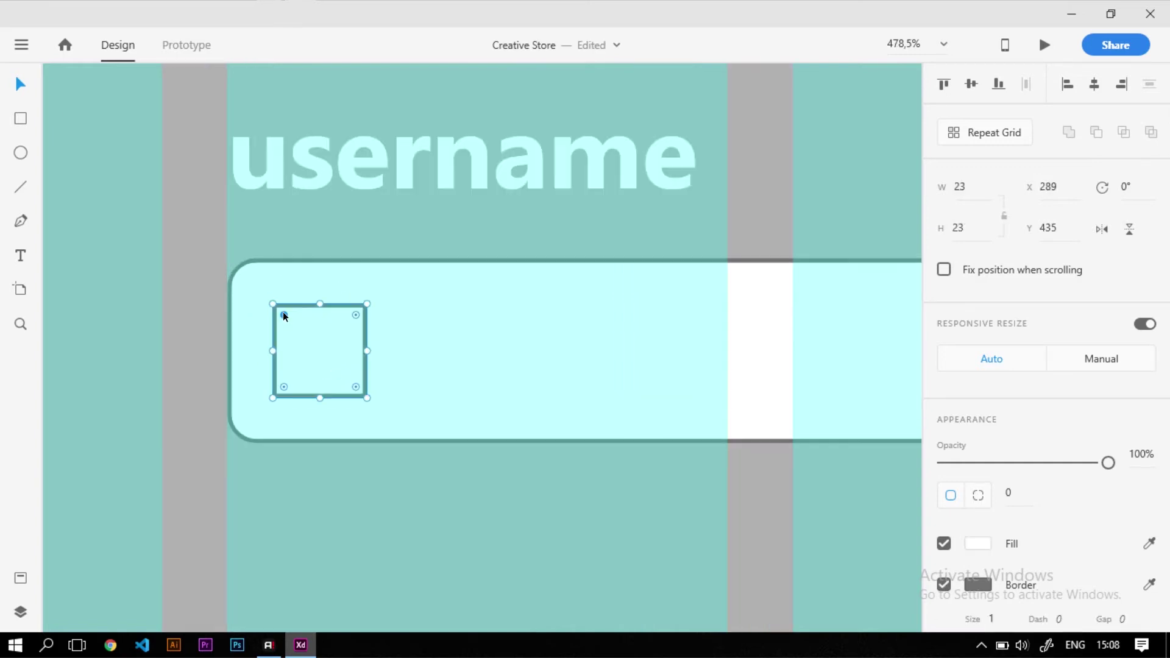
{"action": "left_click", "coordinate": [288, 320]}
{"action": "scroll", "coordinate": [312, 350], "scroll_direction": "down", "scroll_amount": 5}
{"action": "left_click", "coordinate": [95, 334]}
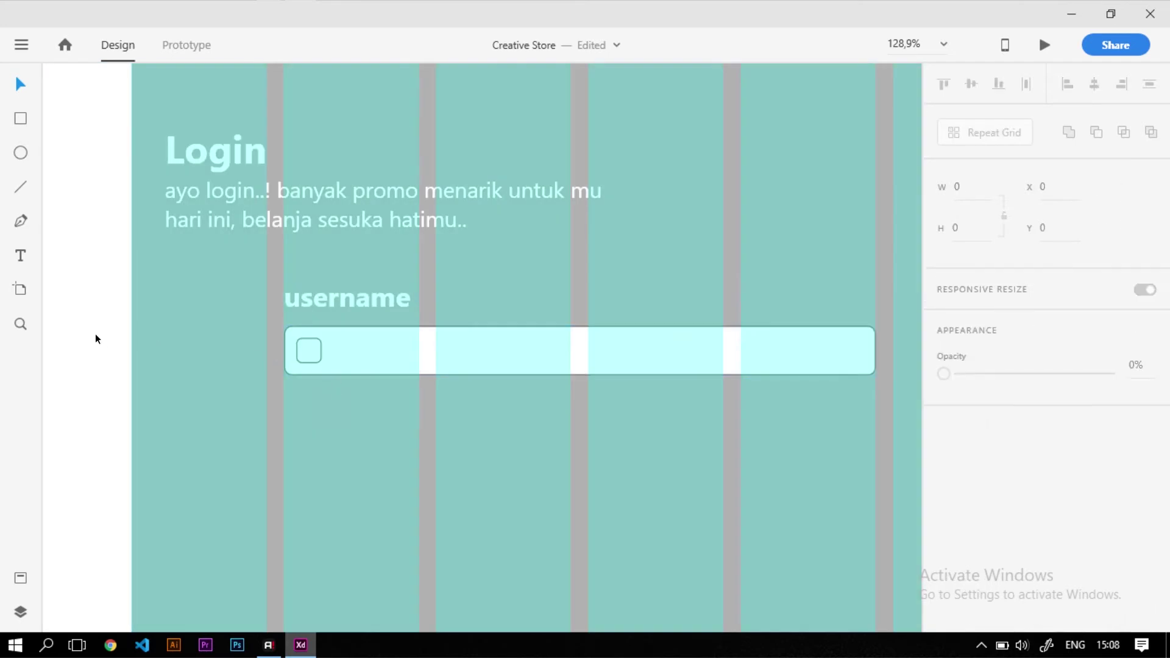
{"action": "scroll", "coordinate": [158, 352], "scroll_direction": "down", "scroll_amount": 3}
{"action": "scroll", "coordinate": [164, 356], "scroll_direction": "up", "scroll_amount": 3}
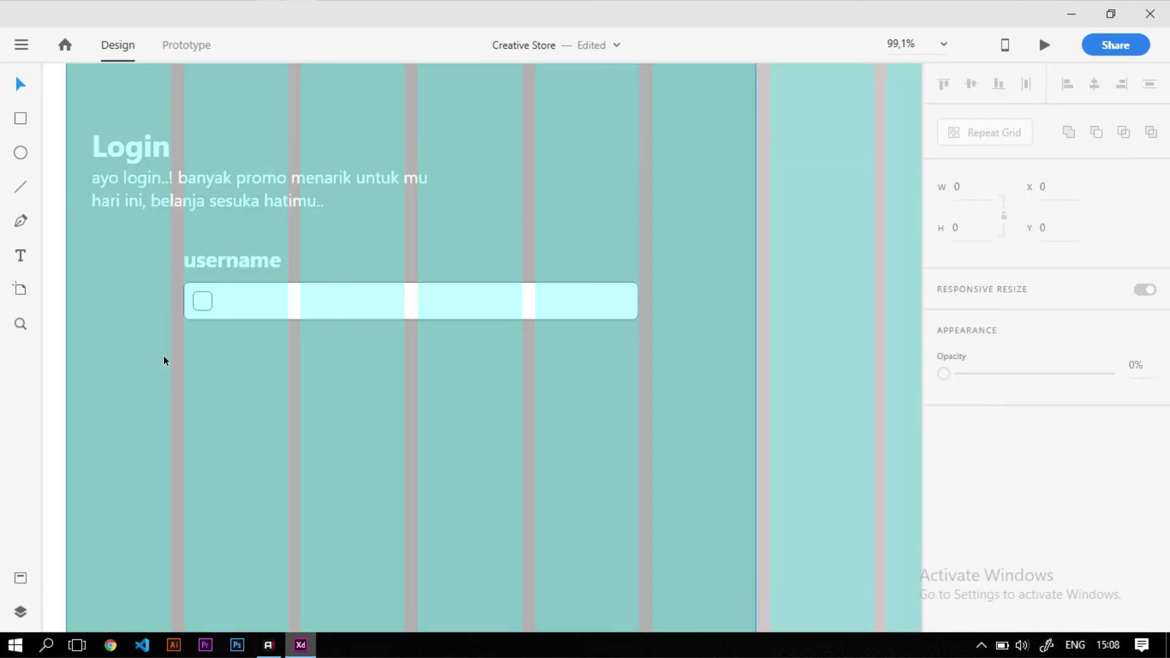
Duplicate the username label, field and placeholder square together straight below the originals at about Y 498
{"action": "left_click", "coordinate": [209, 301]}
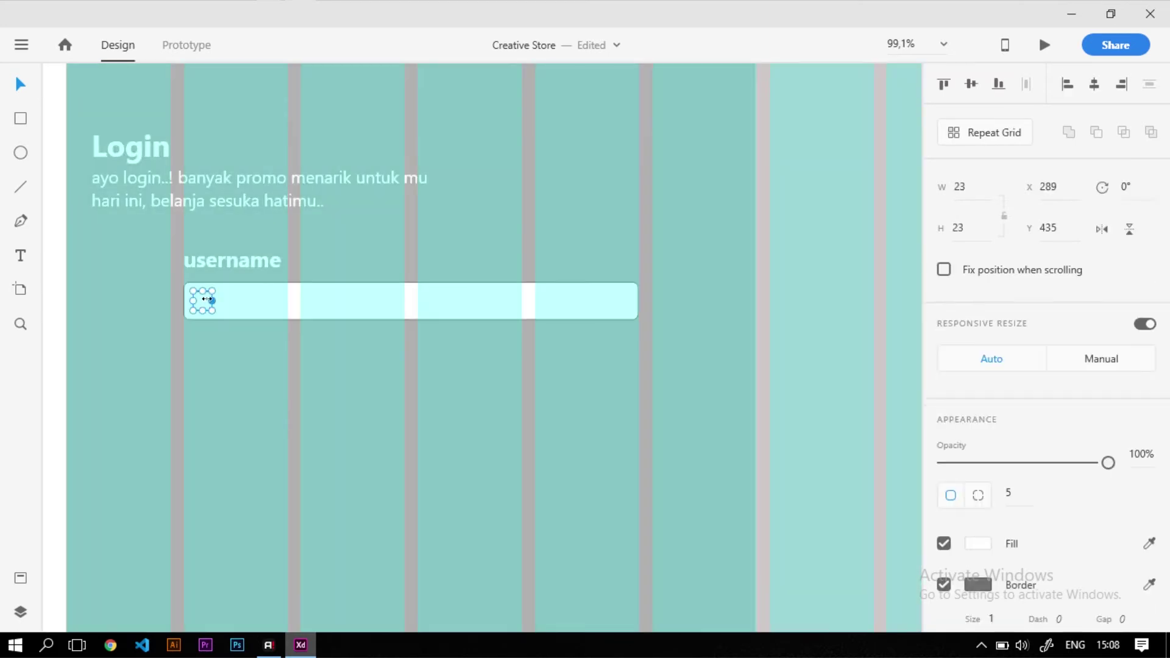
{"action": "left_click", "coordinate": [239, 302], "text": "shift"}
{"action": "left_click", "coordinate": [246, 258], "text": "shift"}
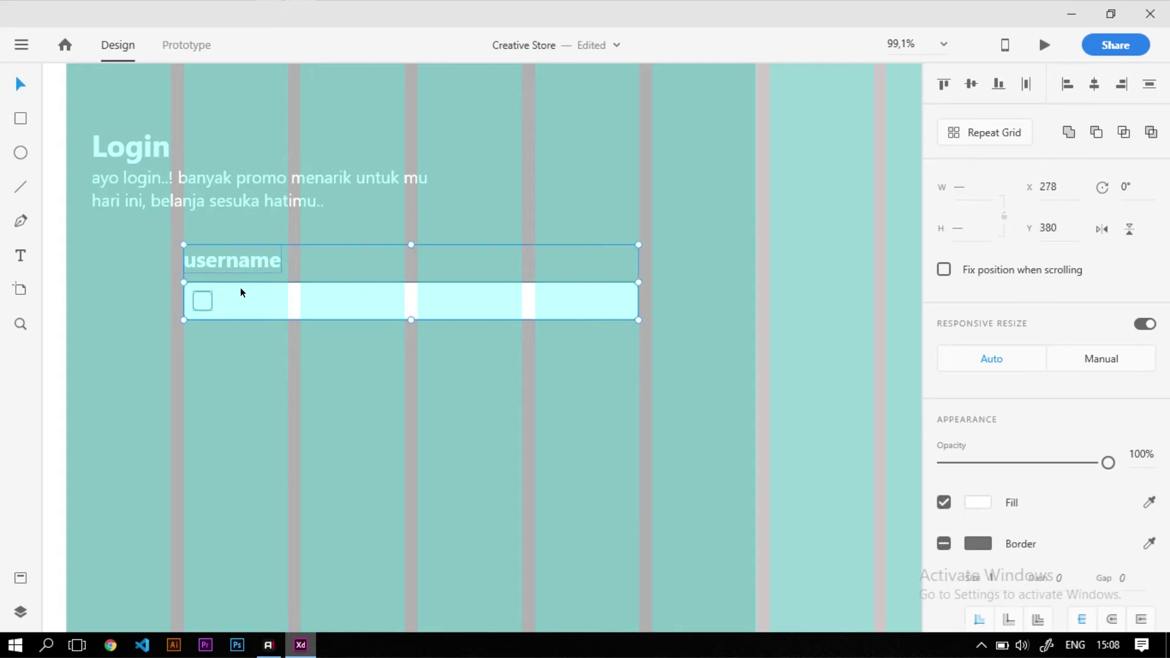
{"action": "left_click_drag", "start_coordinate": [256, 290], "coordinate": [281, 396]}
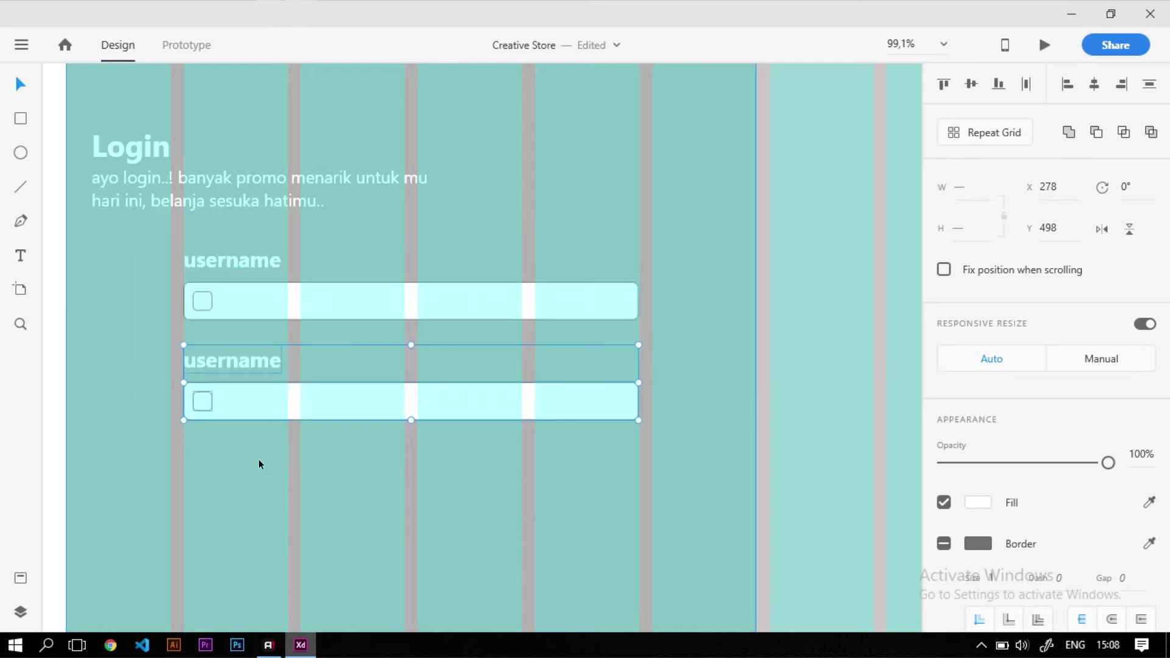
Change the label text above the duplicated field to "password"
{"action": "left_click", "coordinate": [270, 422]}
{"action": "scroll", "coordinate": [250, 341], "scroll_direction": "up", "scroll_amount": 3}
{"action": "double_click", "coordinate": [249, 338]}
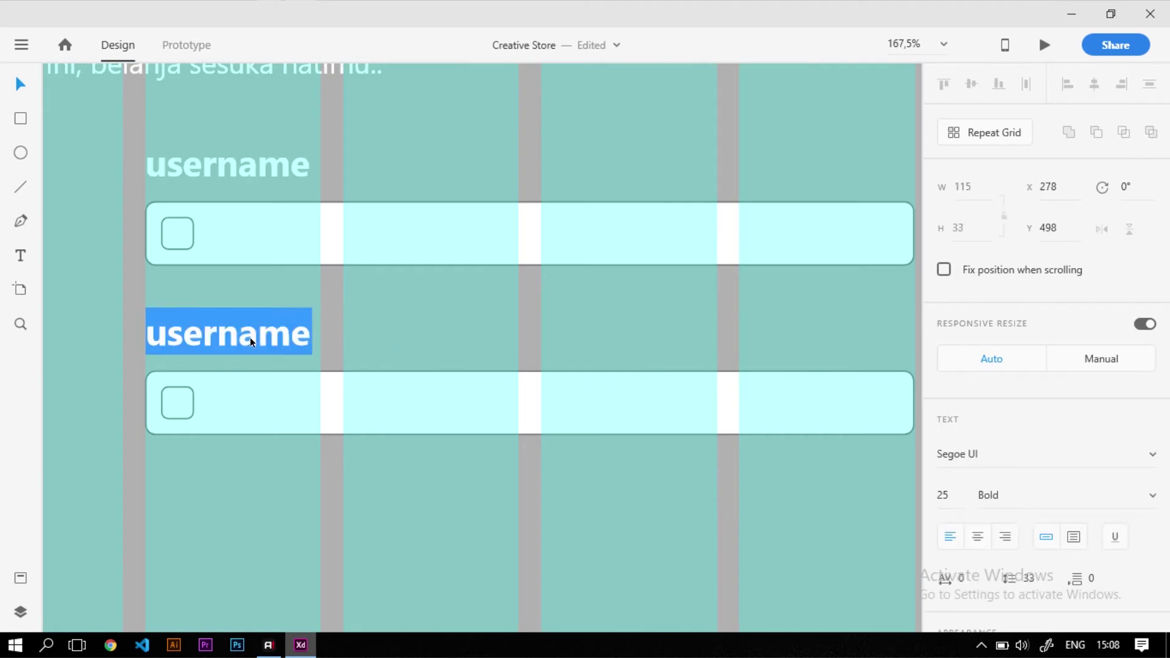
{"action": "type", "text": "password"}
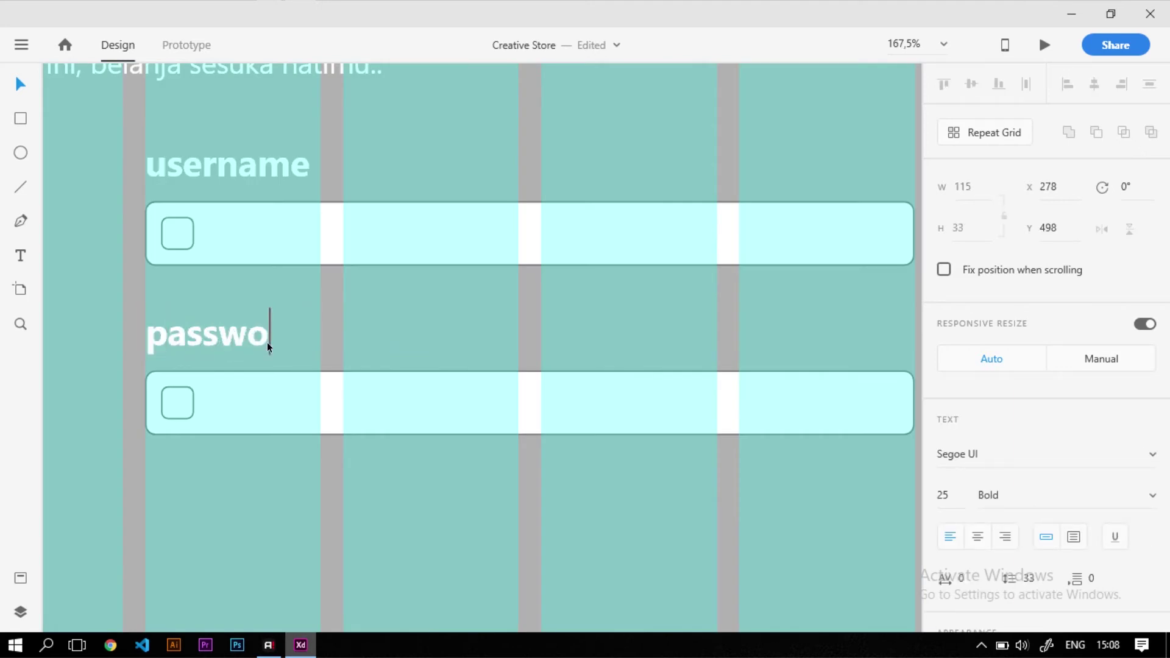
Finish editing the password label and select both login fields together with their labels and placeholder squares
{"action": "key", "text": "Escape"}
{"action": "scroll", "coordinate": [383, 268], "scroll_direction": "down", "scroll_amount": 8}
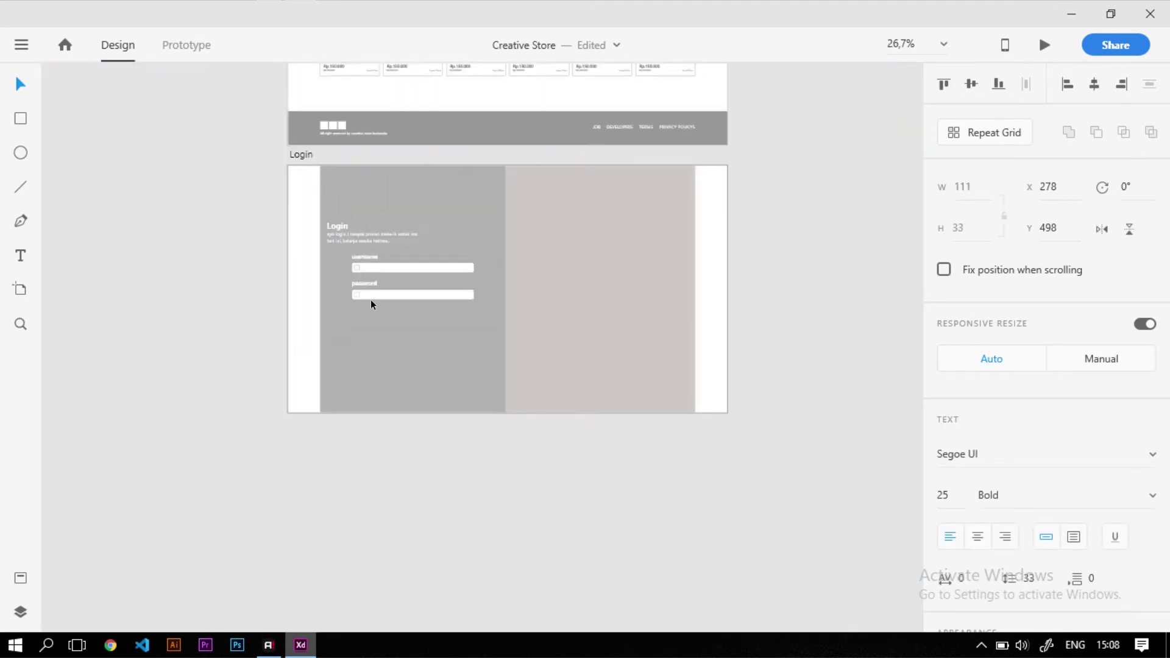
{"action": "scroll", "coordinate": [372, 304], "scroll_direction": "up", "scroll_amount": 3}
{"action": "left_click", "coordinate": [374, 247]}
{"action": "scroll", "coordinate": [374, 250], "scroll_direction": "up", "scroll_amount": 1}
{"action": "left_click_drag", "start_coordinate": [153, 232], "coordinate": [454, 307]}
{"action": "left_click_drag", "start_coordinate": [115, 214], "coordinate": [488, 319]}
{"action": "left_click", "coordinate": [381, 261]}
{"action": "scroll", "coordinate": [391, 253], "scroll_direction": "up", "scroll_amount": 5}
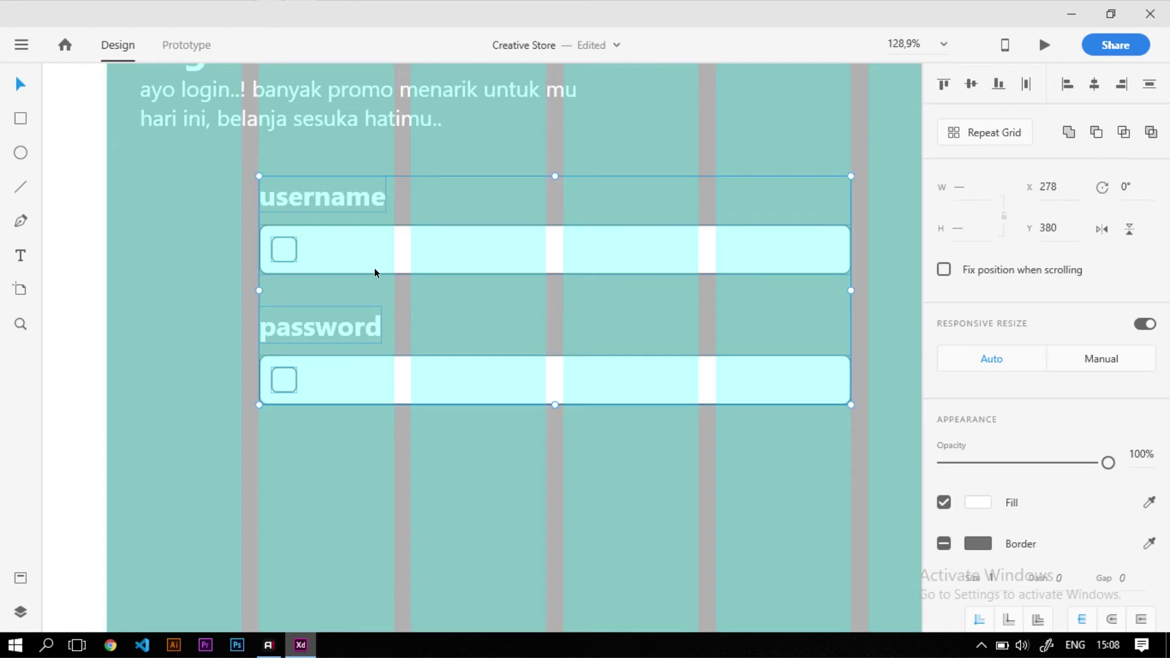
{"action": "scroll", "coordinate": [272, 250], "scroll_direction": "up", "scroll_amount": 3}
Draw a checkbox square below the password field, flush with its left edge, and size it to 23 by 23
{"action": "key", "text": "ctrl+shift+apostrophe"}
{"action": "scroll", "coordinate": [288, 269], "scroll_direction": "down", "scroll_amount": 3}
{"action": "key", "text": "r"}
{"action": "left_click_drag", "start_coordinate": [178, 379], "coordinate": [248, 440]}
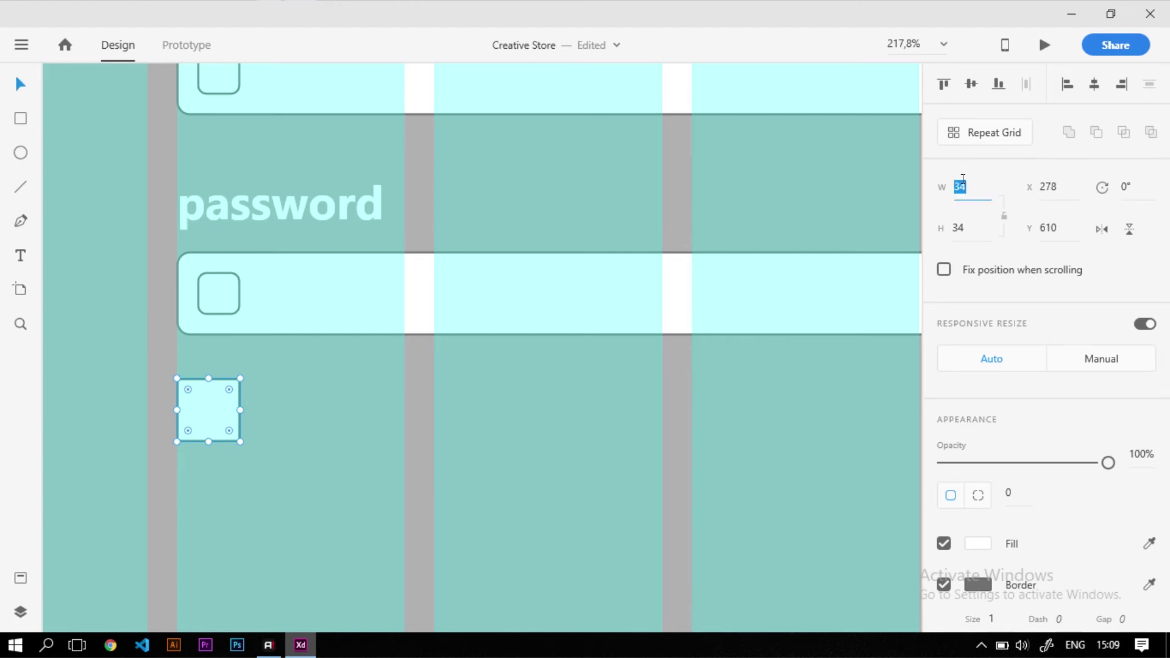
{"action": "type", "text": "23"}
{"action": "key", "text": "Tab"}
{"action": "type", "text": "23"}
{"action": "key", "text": "Return"}
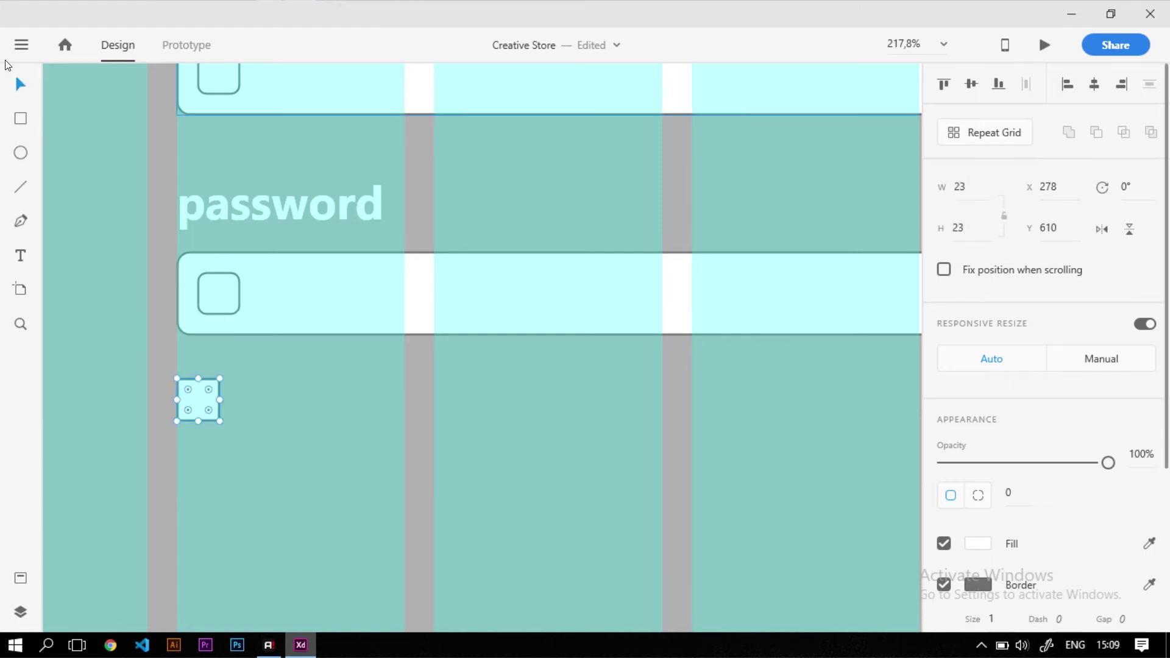
Add the text "Keep me login" to the right of the checkbox and position it at X 312, Y 603
{"action": "left_click", "coordinate": [19, 258]}
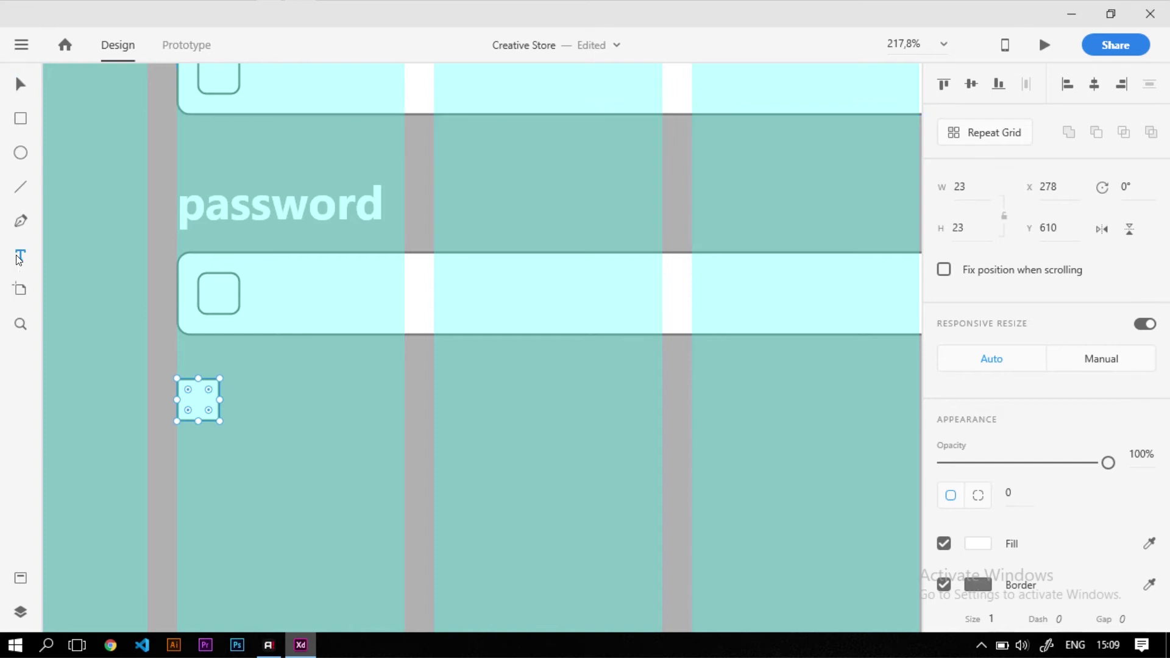
{"action": "left_click", "coordinate": [239, 397]}
{"action": "type", "text": "Keepo"}
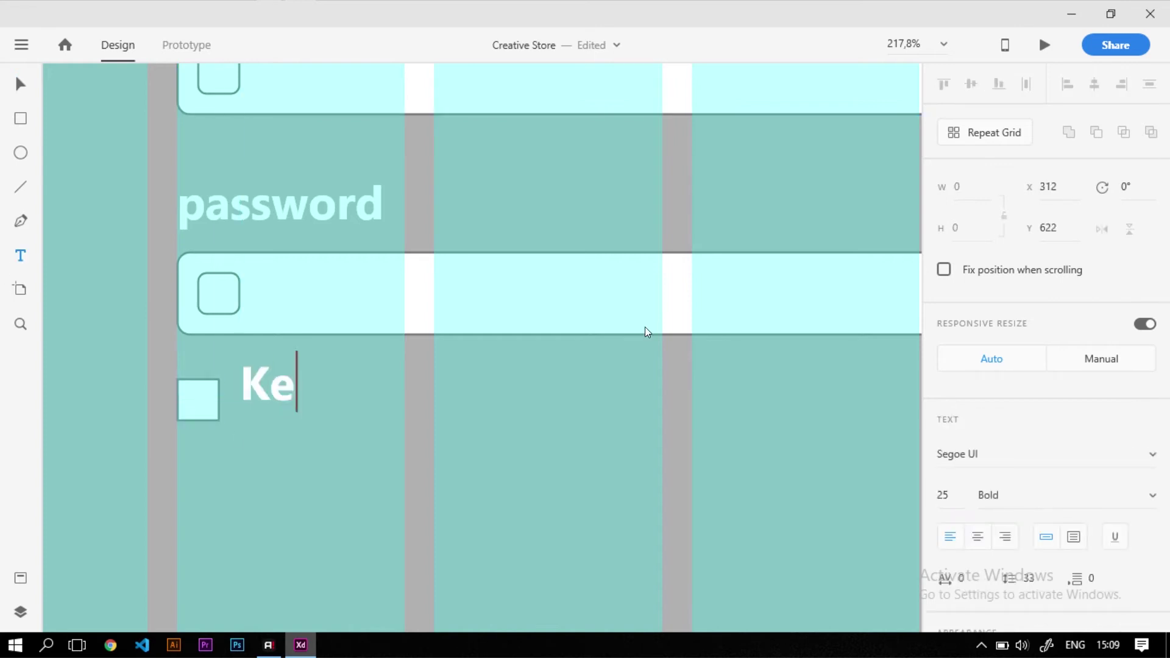
{"action": "key", "text": "BackSpace"}
{"action": "type", "text": "me login"}
{"action": "key", "text": "ctrl+a"}
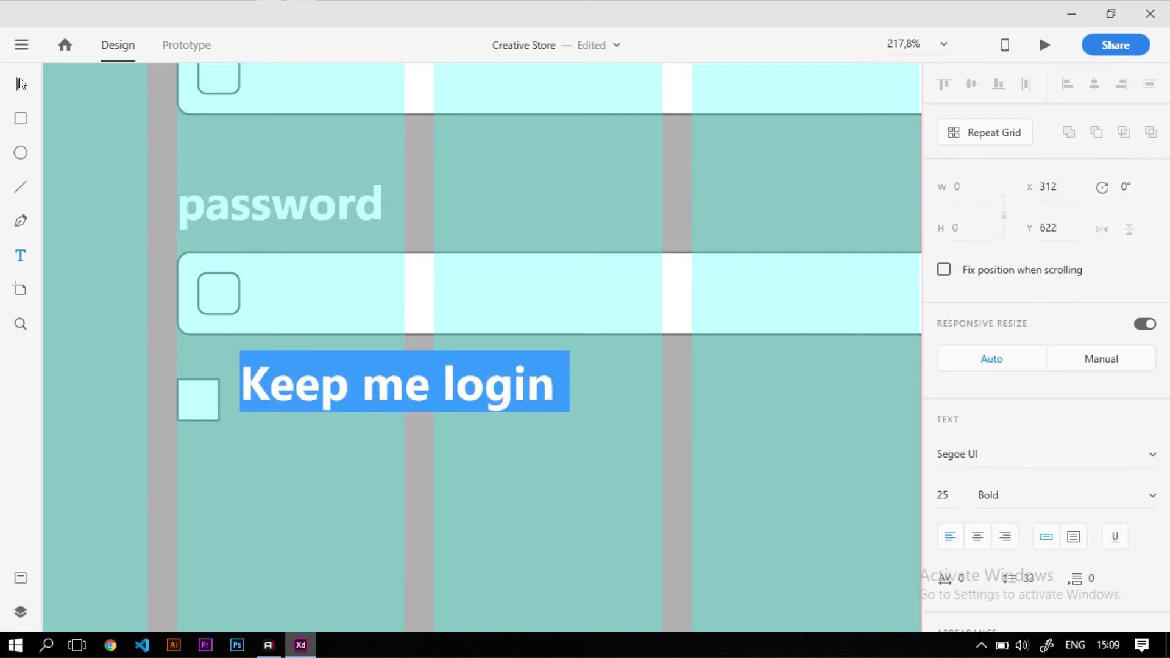
{"action": "left_click", "coordinate": [21, 84]}
{"action": "scroll", "coordinate": [266, 394], "scroll_direction": "up", "scroll_amount": 2}
{"action": "mouse_move", "coordinate": [248, 404]}
{"action": "left_mouse_down"}
{"action": "mouse_move", "coordinate": [248, 415]}
{"action": "mouse_move", "coordinate": [257, 406]}
{"action": "left_mouse_up"}
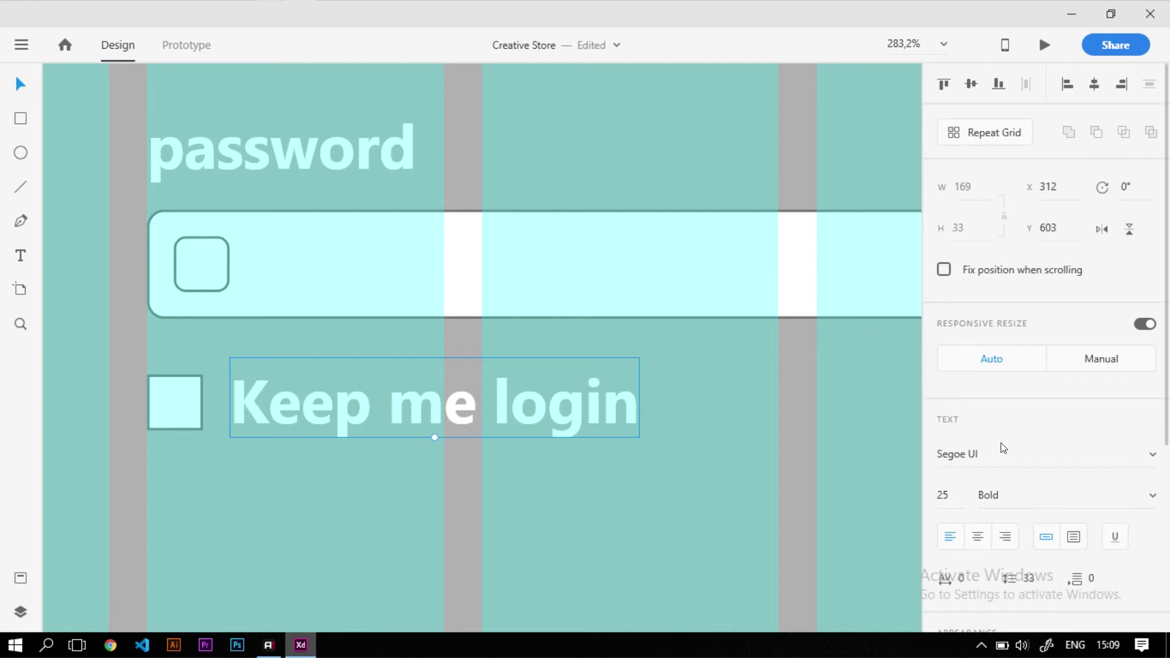
Set the "Keep me login" text to Regular weight and size 20
{"action": "left_click", "coordinate": [1036, 494]}
{"action": "left_click", "coordinate": [1017, 242]}
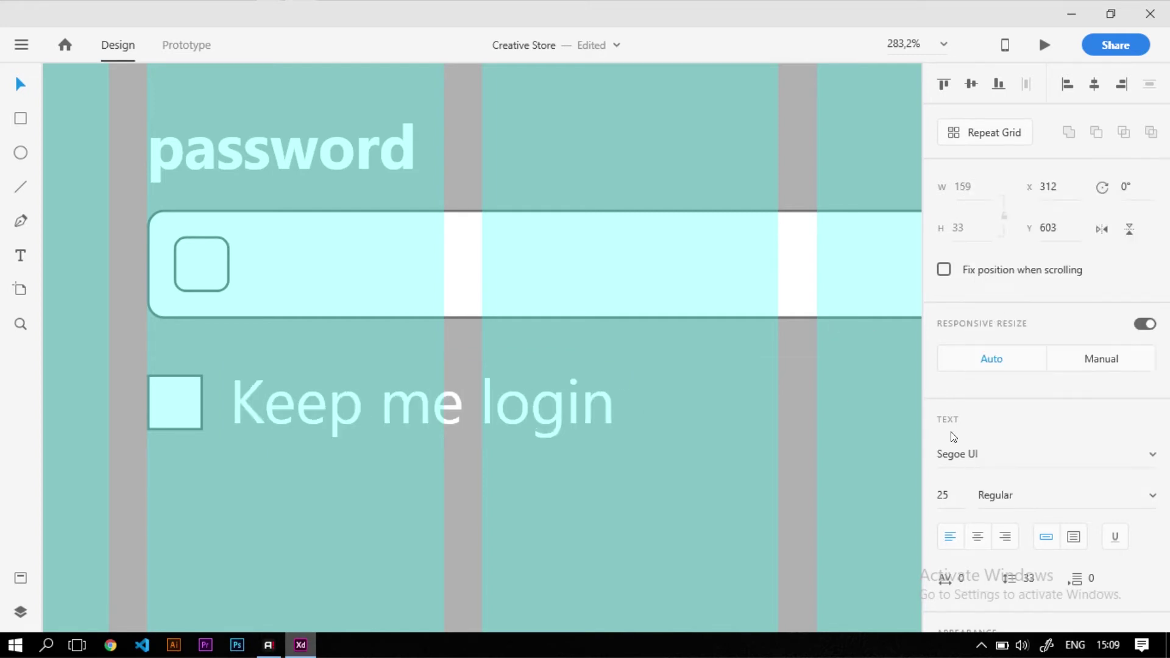
{"action": "double_click", "coordinate": [944, 495]}
{"action": "type", "text": "20"}
{"action": "key", "text": "Return"}
Align the "Keep me login" text and its checkbox square to each other's vertical middle
{"action": "left_click", "coordinate": [271, 444]}
{"action": "left_click_drag", "start_coordinate": [279, 420], "coordinate": [279, 408]}
{"action": "left_click", "coordinate": [136, 416], "text": "shift"}
{"action": "left_click", "coordinate": [162, 404], "text": "shift"}
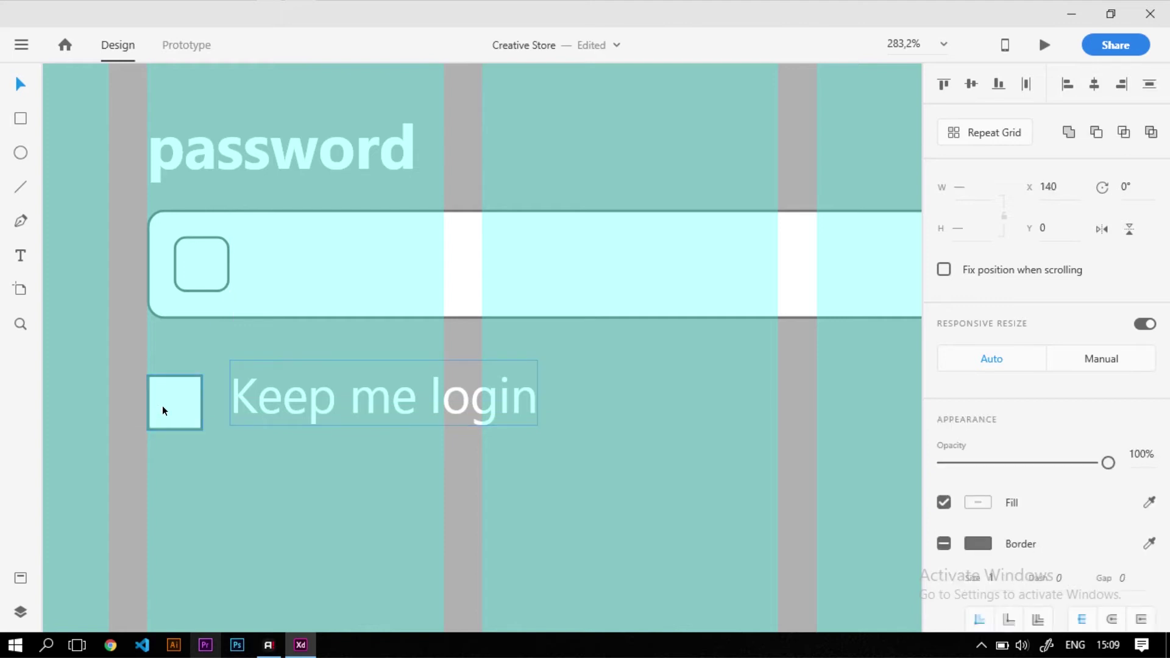
{"action": "scroll", "coordinate": [378, 376], "scroll_direction": "down", "scroll_amount": 1}
{"action": "scroll", "coordinate": [378, 374], "scroll_direction": "down", "scroll_amount": 3, "text": "ctrl"}
{"action": "left_click", "coordinate": [86, 411]}
{"action": "left_click", "coordinate": [298, 368], "text": "shift"}
{"action": "left_click", "coordinate": [968, 87]}
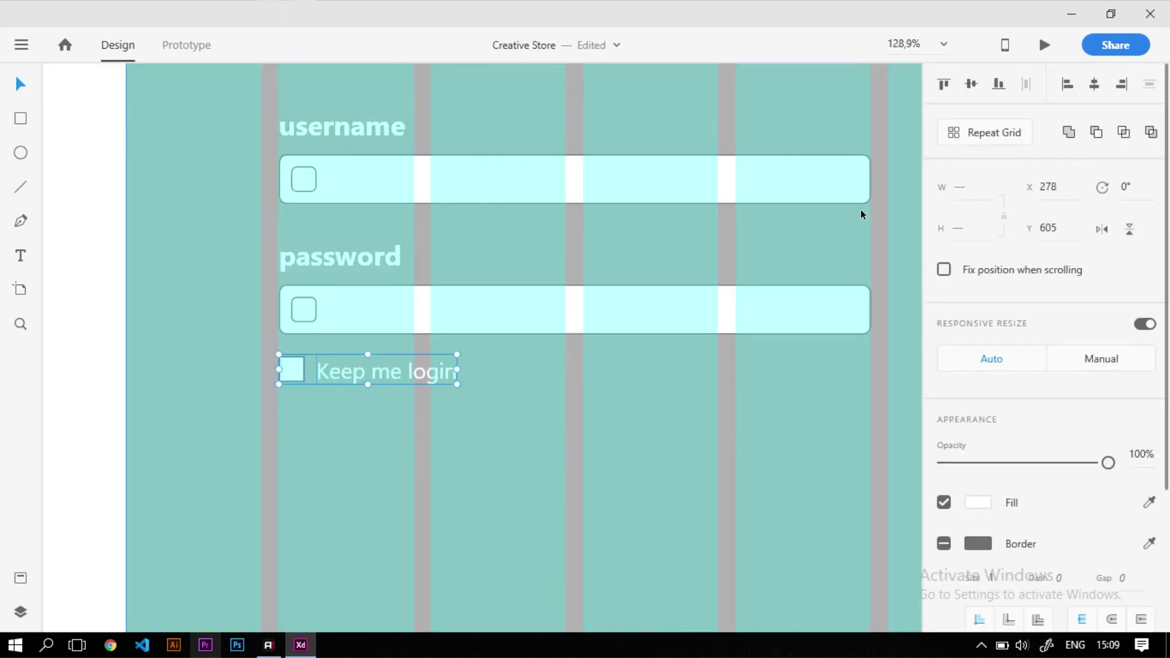
Move the checkbox and "Keep me login" text together slightly farther below the password field
{"action": "left_click", "coordinate": [472, 420]}
{"action": "left_click", "coordinate": [292, 366]}
{"action": "left_click", "coordinate": [336, 375], "text": "shift"}
{"action": "left_click_drag", "start_coordinate": [335, 375], "coordinate": [337, 386]}
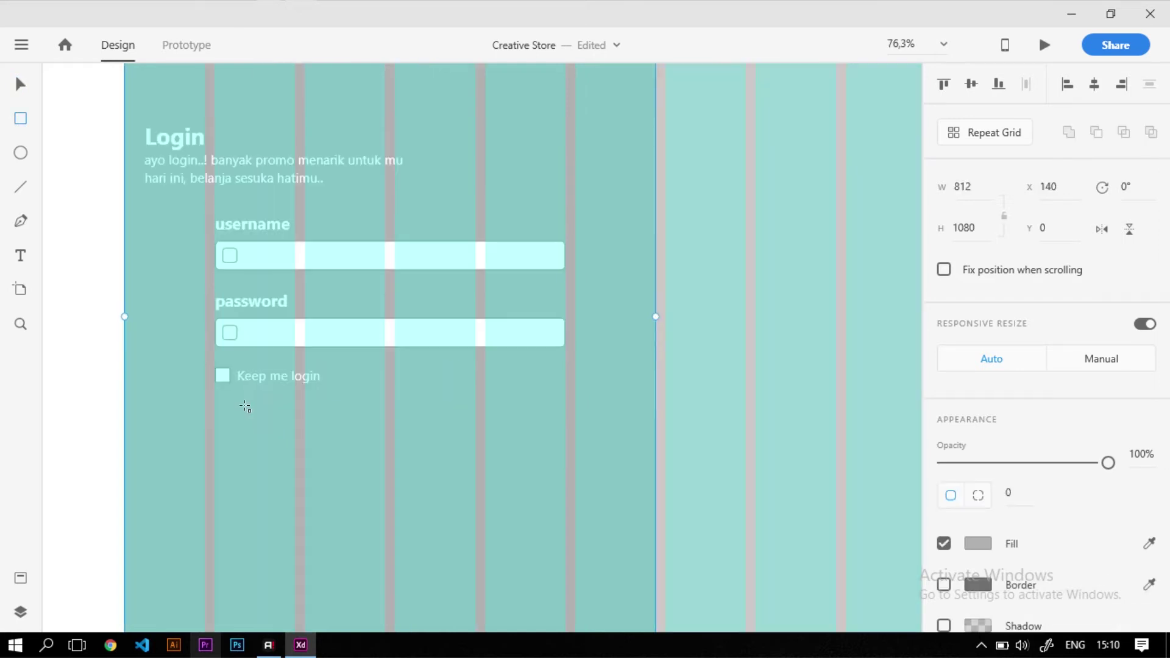
Draw a button rectangle below the checkbox row at about X 278, Y 688 and size it to 520 by 50
{"action": "mouse_move", "coordinate": [213, 413]}
{"action": "left_mouse_down"}
{"action": "mouse_move", "coordinate": [575, 439]}
{"action": "mouse_move", "coordinate": [565, 444]}
{"action": "left_mouse_up"}
{"action": "left_click", "coordinate": [18, 88]}
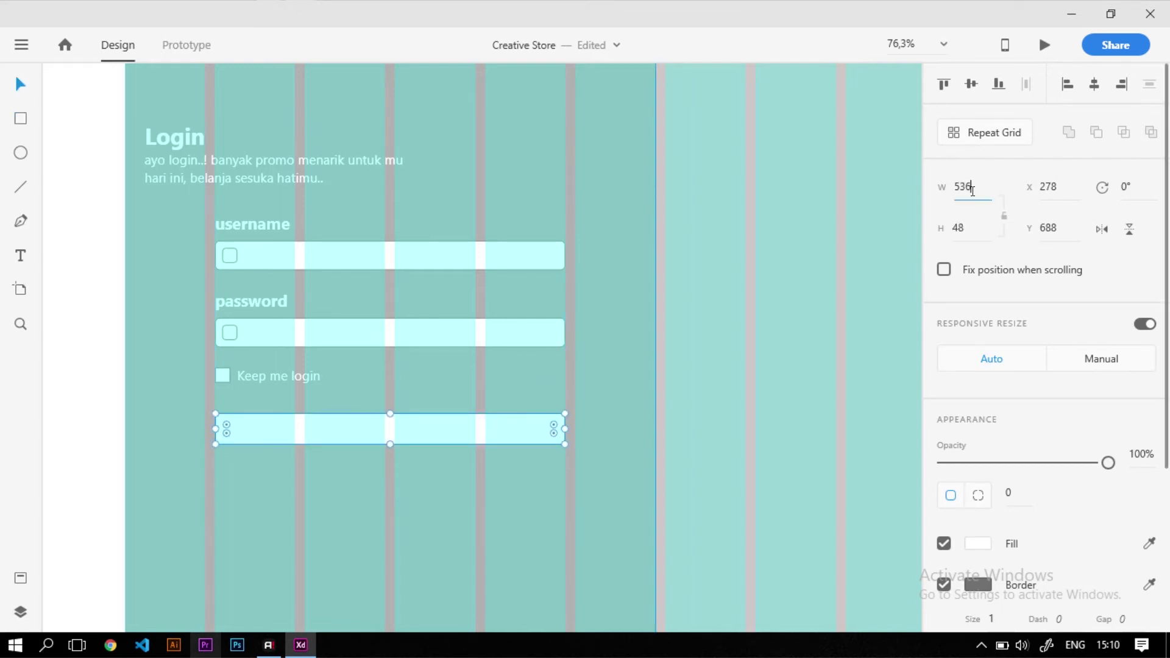
{"action": "type", "text": "520"}
{"action": "key", "text": "Tab"}
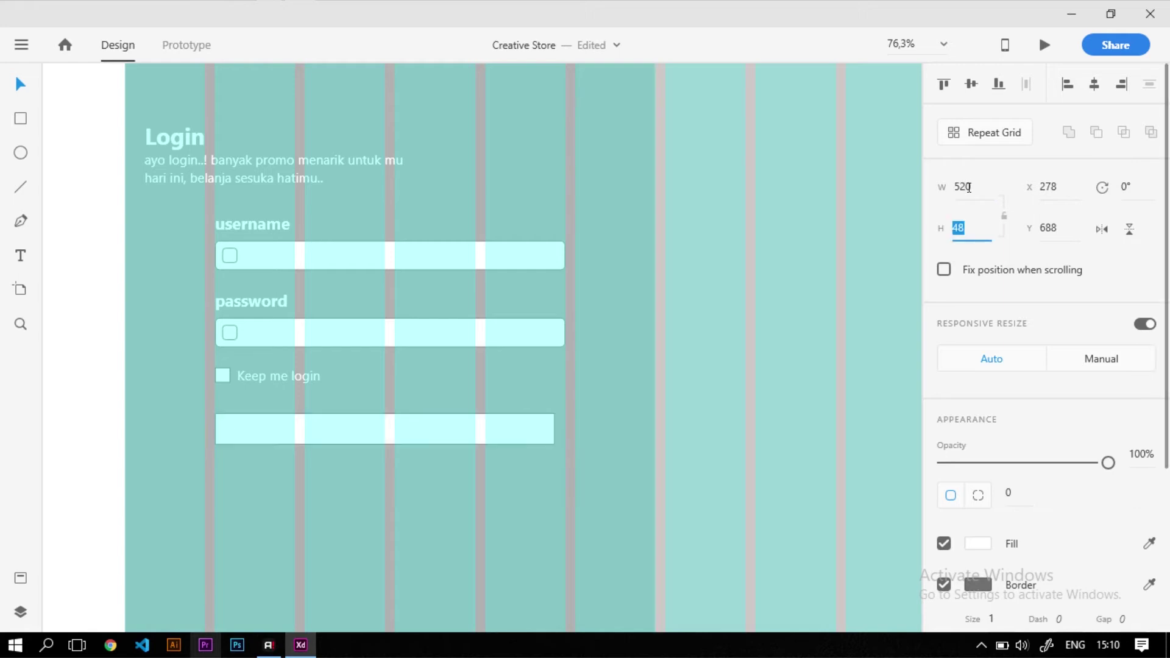
{"action": "type", "text": "50"}
{"action": "key", "text": "Return"}
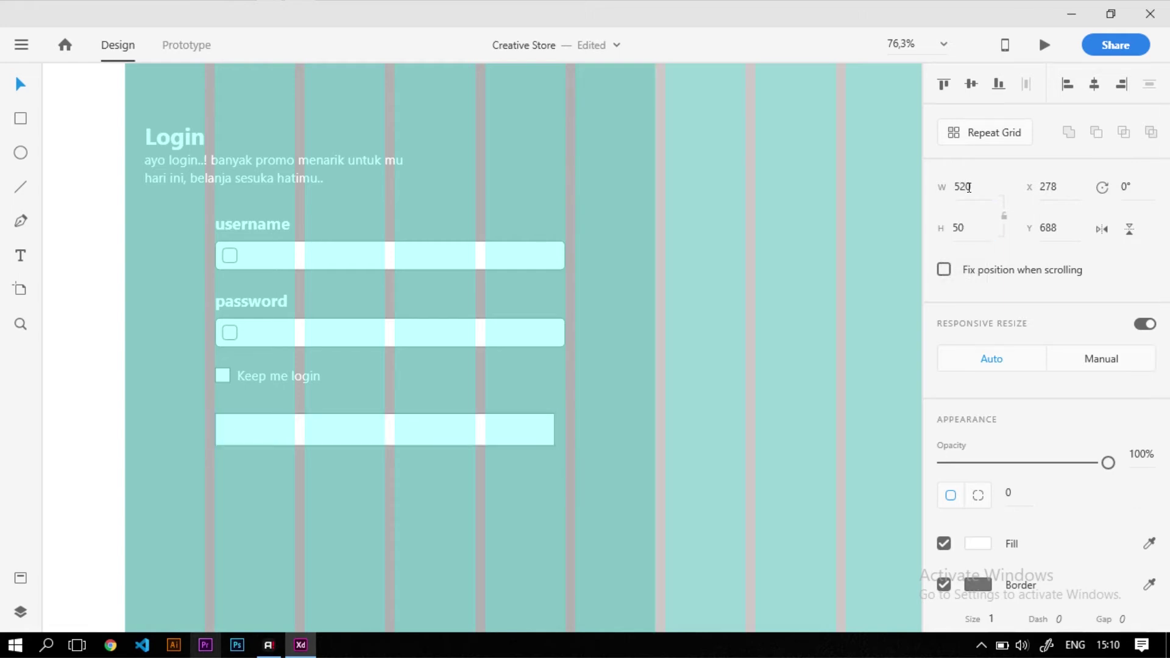
Widen the button rectangle to 536 to match the input fields and round its corners to radius 12
{"action": "scroll", "coordinate": [259, 421], "scroll_direction": "up", "scroll_amount": 3}
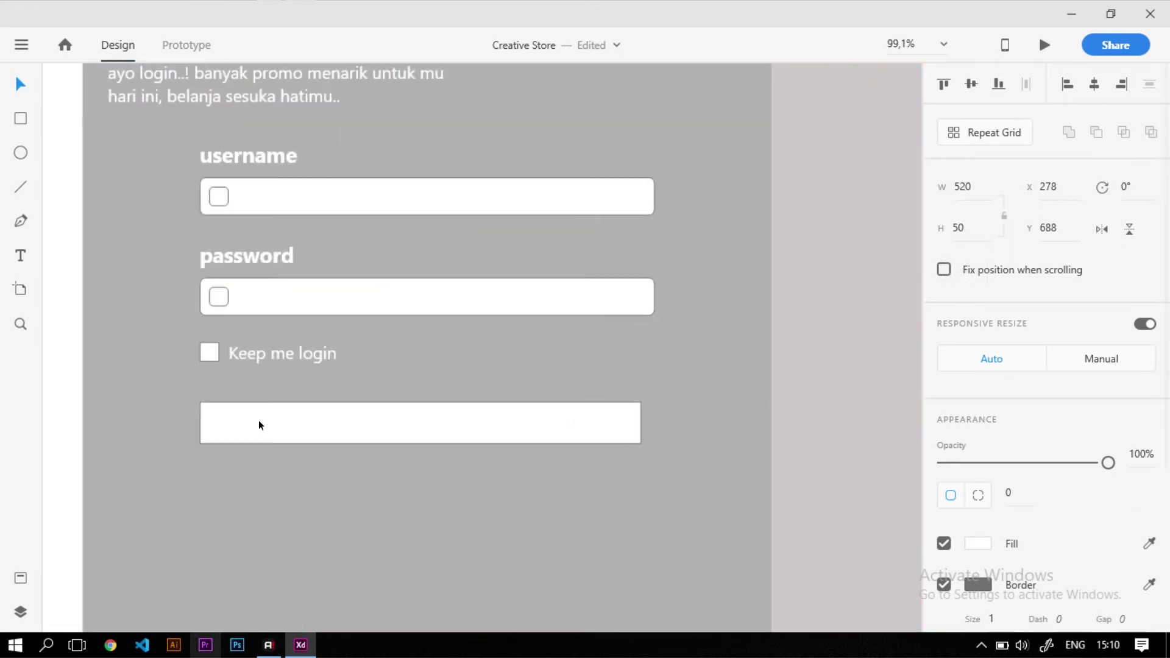
{"action": "mouse_move", "coordinate": [277, 426]}
{"action": "left_mouse_down"}
{"action": "mouse_move", "coordinate": [291, 427]}
{"action": "mouse_move", "coordinate": [280, 429]}
{"action": "left_mouse_up"}
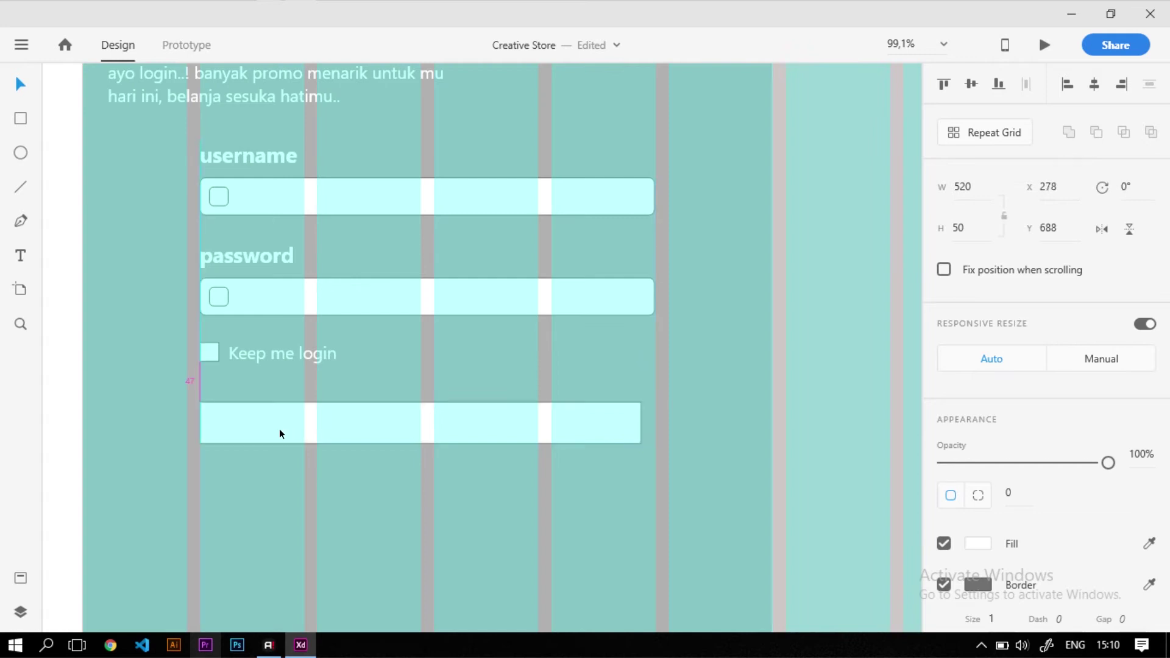
{"action": "left_click_drag", "start_coordinate": [641, 420], "coordinate": [654, 422]}
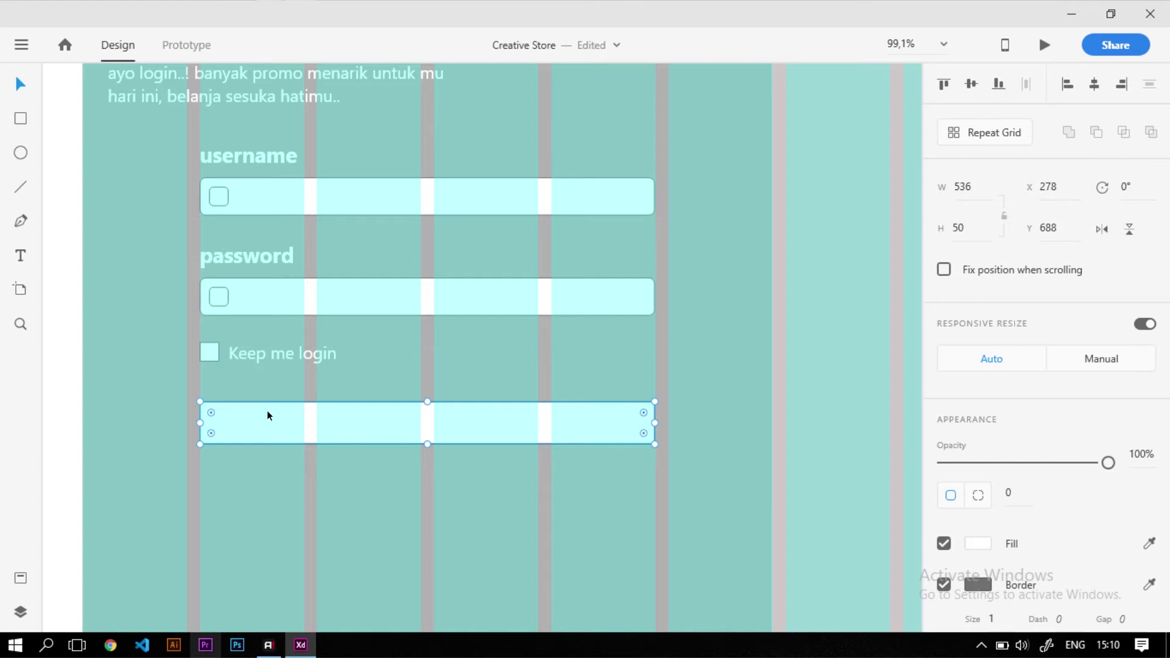
{"action": "scroll", "coordinate": [243, 412], "scroll_direction": "up", "scroll_amount": 3}
{"action": "left_click_drag", "start_coordinate": [211, 382], "coordinate": [215, 382]}
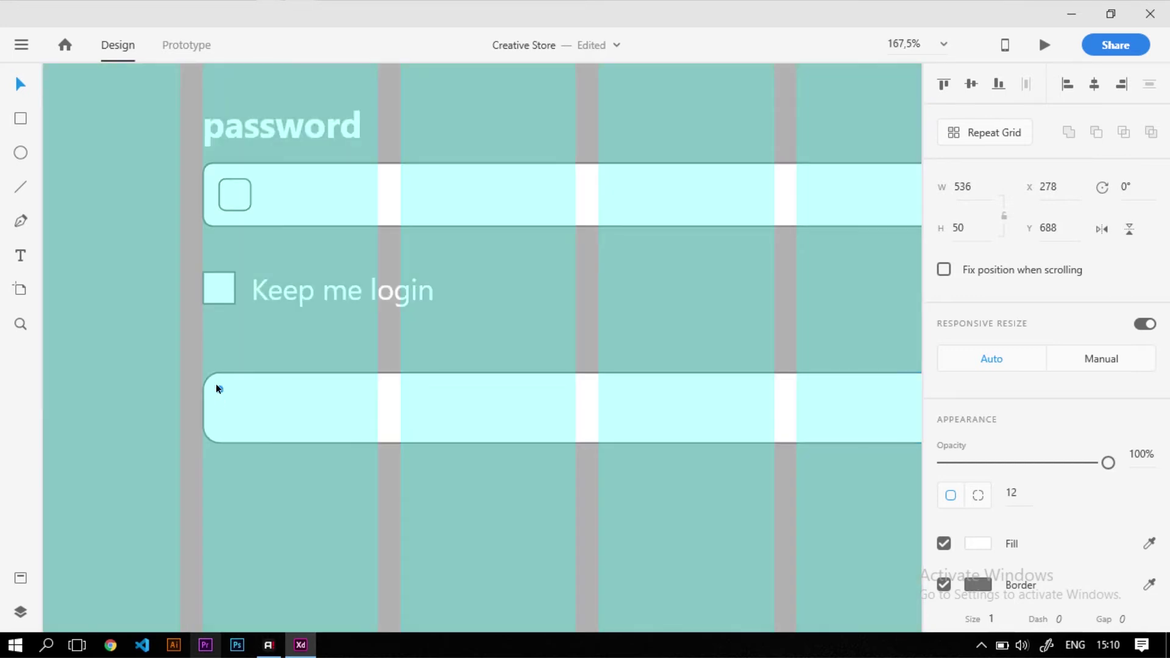
Fill the button rectangle with a darker grey and remove its border
{"action": "left_click", "coordinate": [978, 543]}
{"action": "left_click_drag", "start_coordinate": [766, 460], "coordinate": [722, 456]}
{"action": "left_click", "coordinate": [979, 605]}
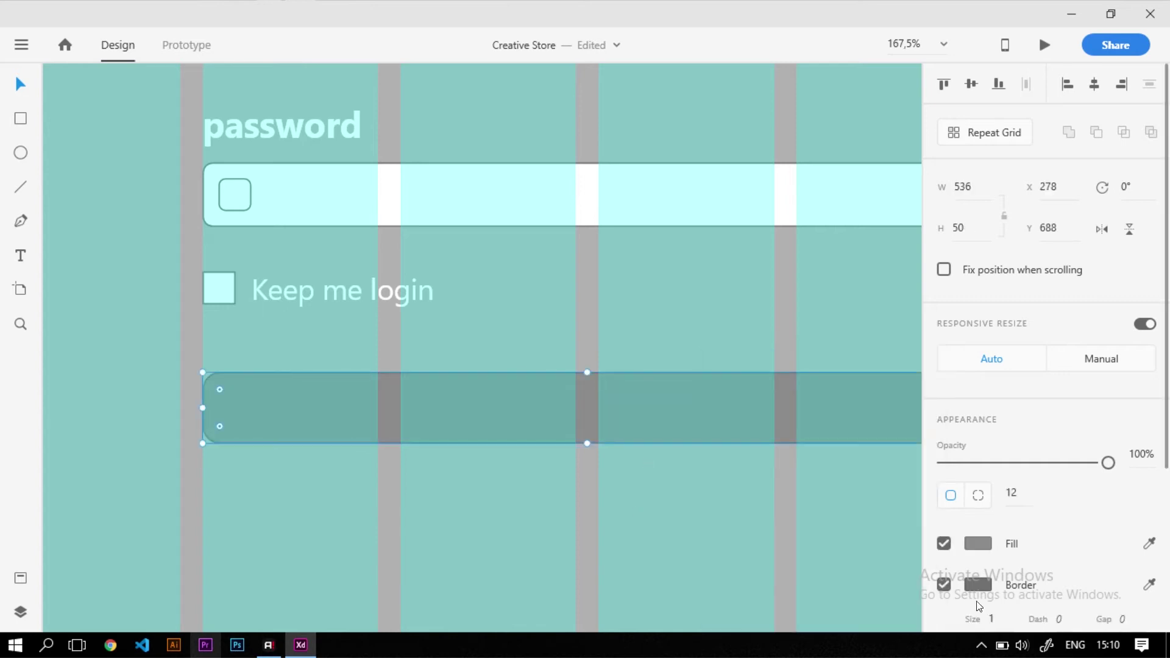
{"action": "left_click", "coordinate": [615, 594]}
Add the label "MASUK" on the button and set its text size to 25
{"action": "left_click", "coordinate": [20, 255]}
{"action": "left_click", "coordinate": [425, 406]}
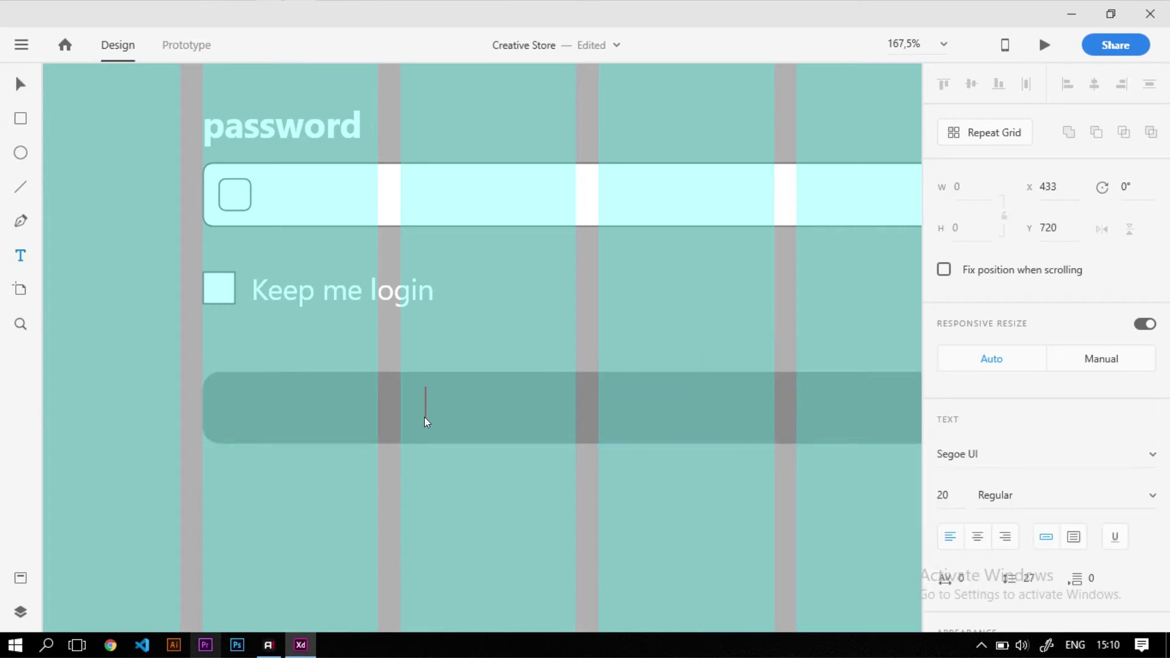
{"action": "type", "text": "MASUK"}
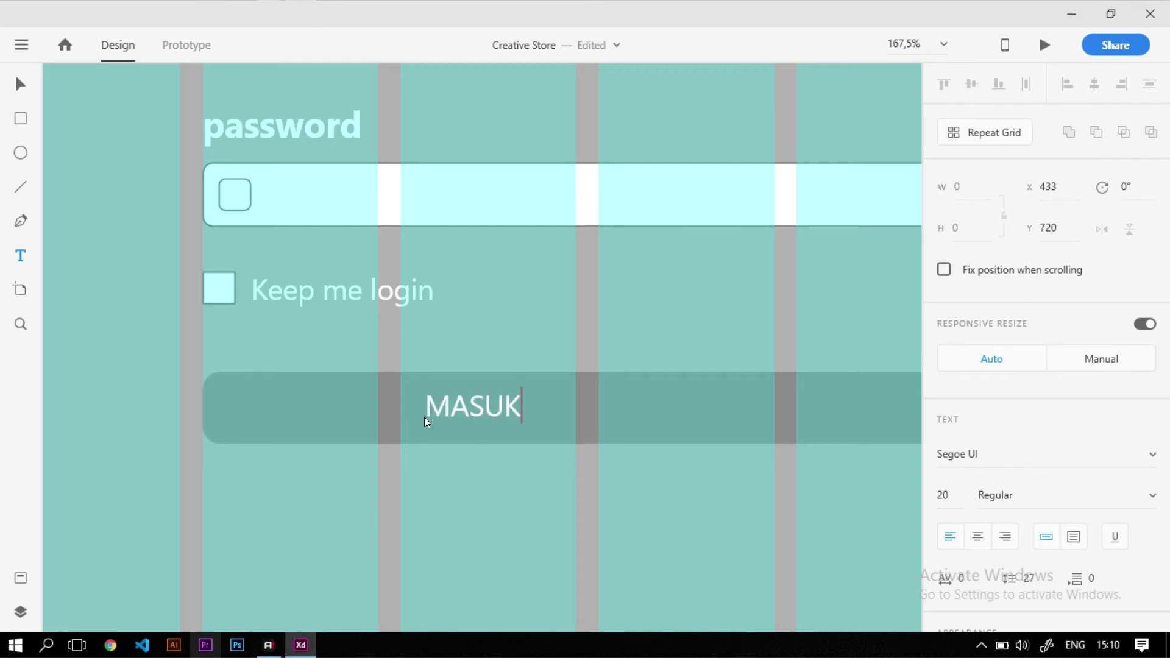
{"action": "key", "text": "ctrl+a"}
{"action": "left_click", "coordinate": [957, 491]}
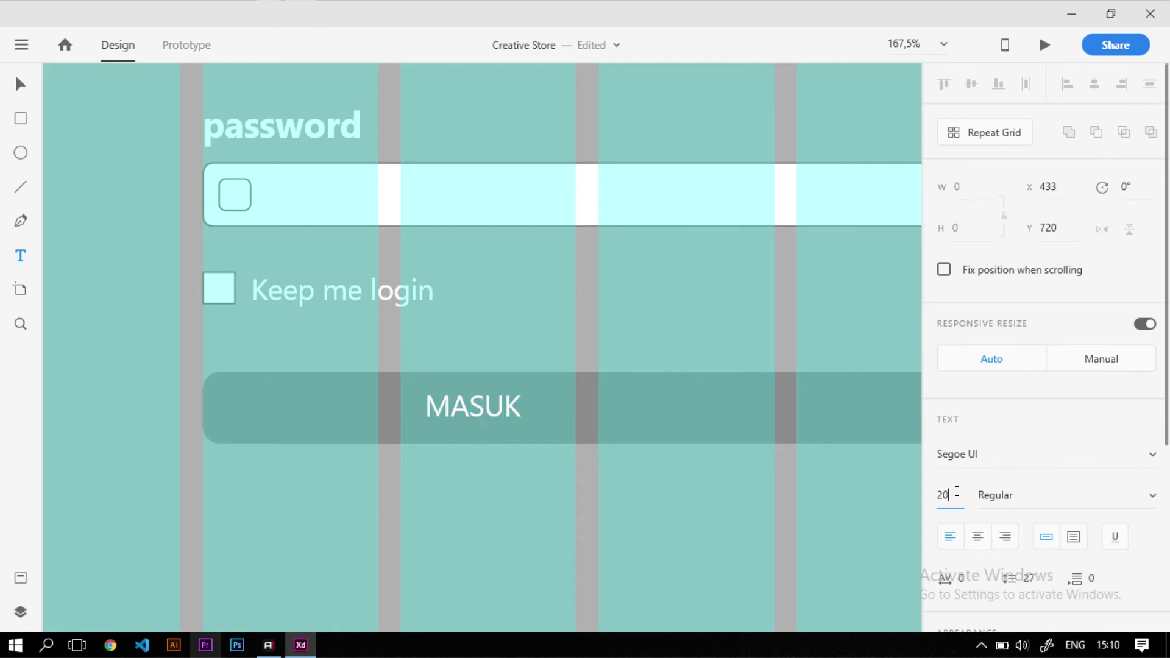
{"action": "type", "text": "25"}
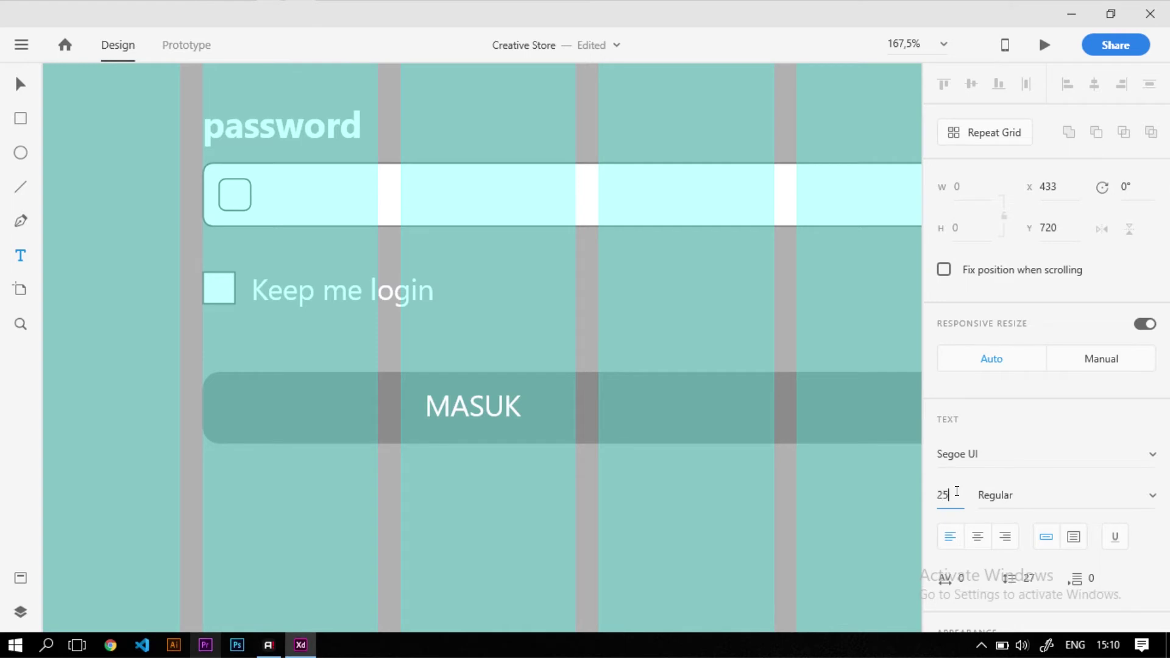
{"action": "key", "text": "Return"}
{"action": "left_click", "coordinate": [20, 84]}
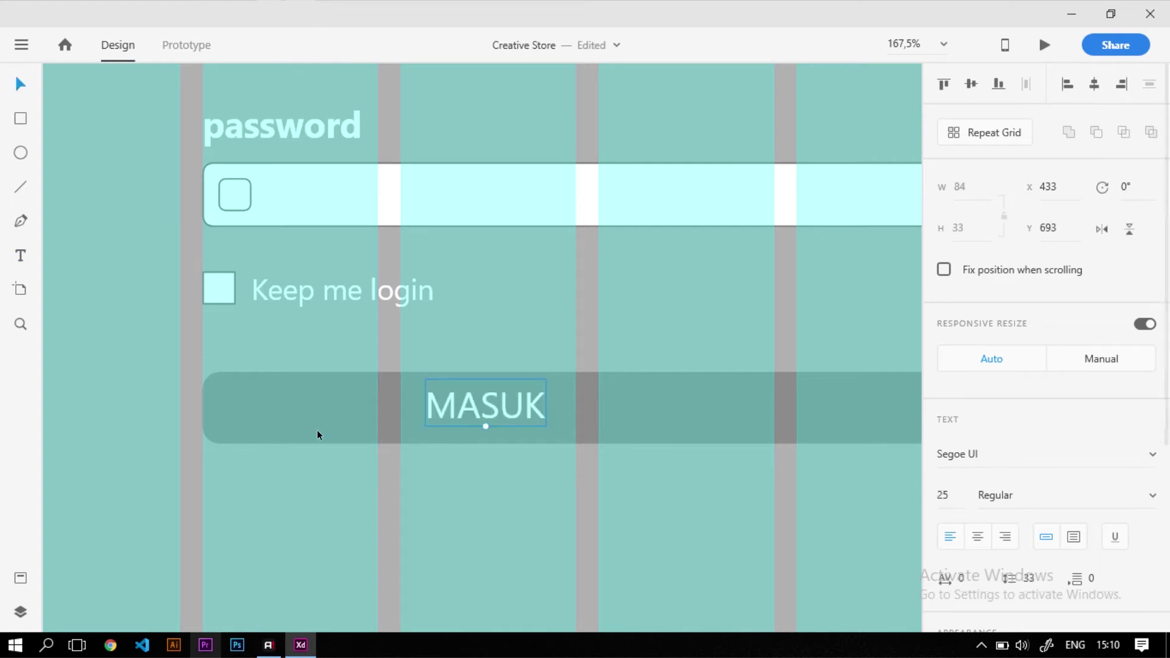
Centre the "MASUK" label vertically and horizontally on the button rectangle
{"action": "scroll", "coordinate": [329, 431], "scroll_direction": "down", "scroll_amount": 4}
{"action": "scroll", "coordinate": [364, 433], "scroll_direction": "up", "scroll_amount": 3}
{"action": "key", "text": "ctrl+shift+apostrophe"}
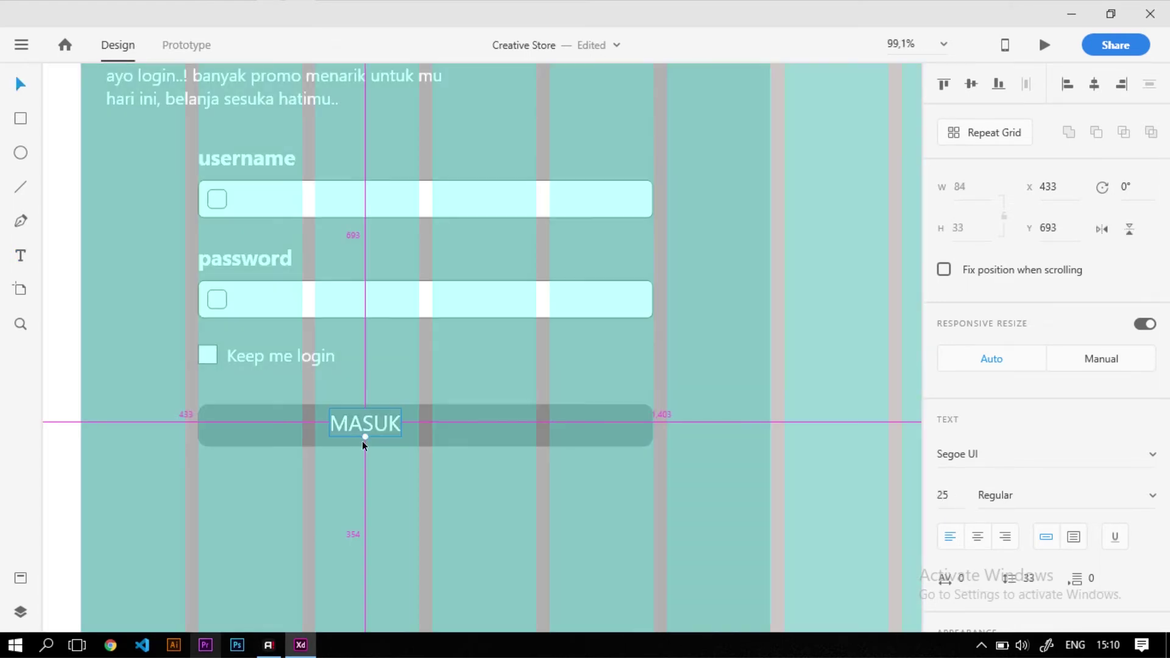
{"action": "scroll", "coordinate": [363, 432], "scroll_direction": "up", "scroll_amount": 2}
{"action": "left_click", "coordinate": [531, 424], "text": "shift"}
{"action": "left_click", "coordinate": [971, 83]}
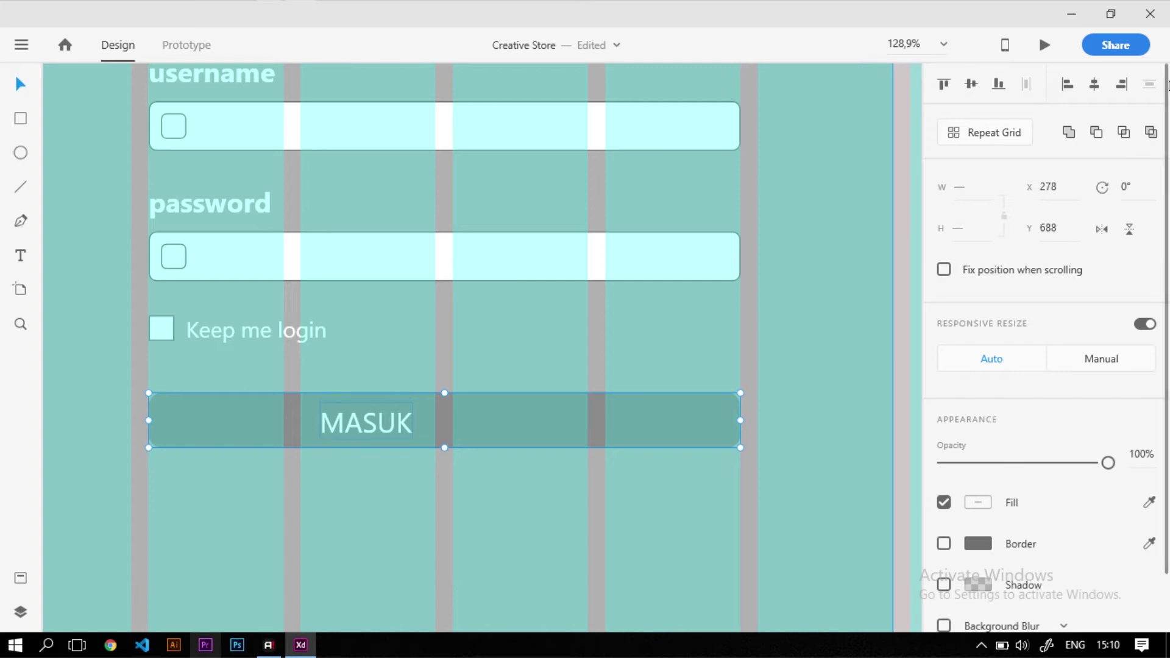
{"action": "left_click", "coordinate": [1094, 84]}
{"action": "left_click", "coordinate": [776, 458]}
{"action": "scroll", "coordinate": [616, 309], "scroll_direction": "down", "scroll_amount": 6}
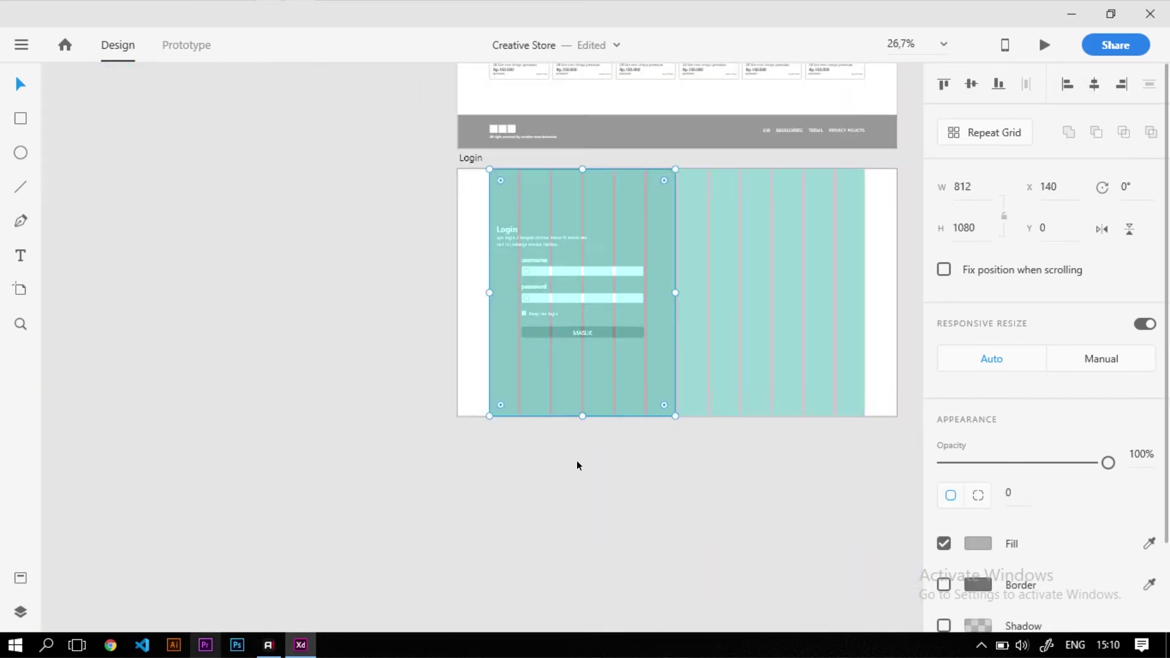
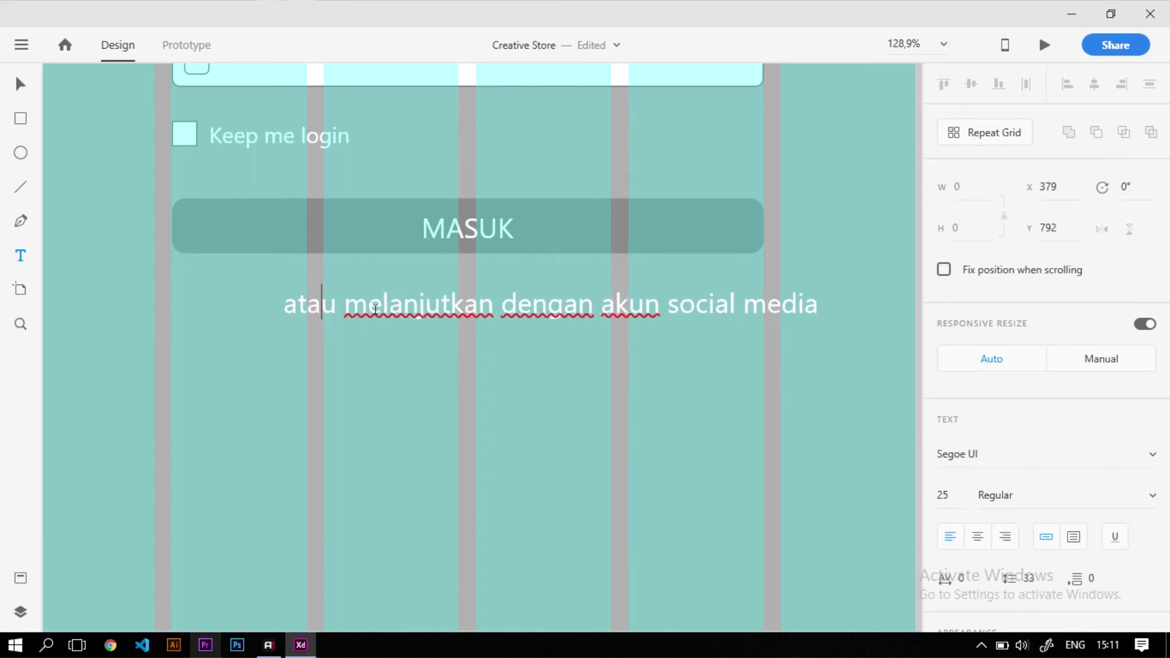
Centre the "atau melanjutkan dengan akun social media" text horizontally on the left grey panel
{"action": "left_click", "coordinate": [18, 89]}
{"action": "left_click", "coordinate": [278, 418]}
{"action": "scroll", "coordinate": [584, 365], "scroll_direction": "down", "scroll_amount": 3}
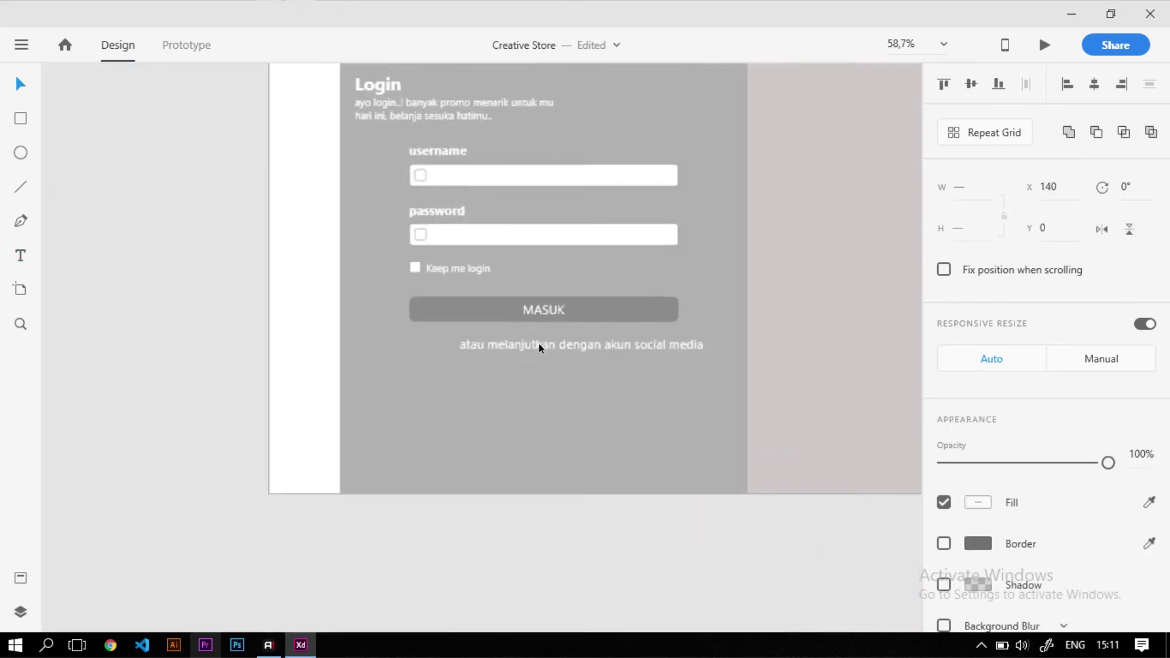
{"action": "left_click", "coordinate": [1094, 84]}
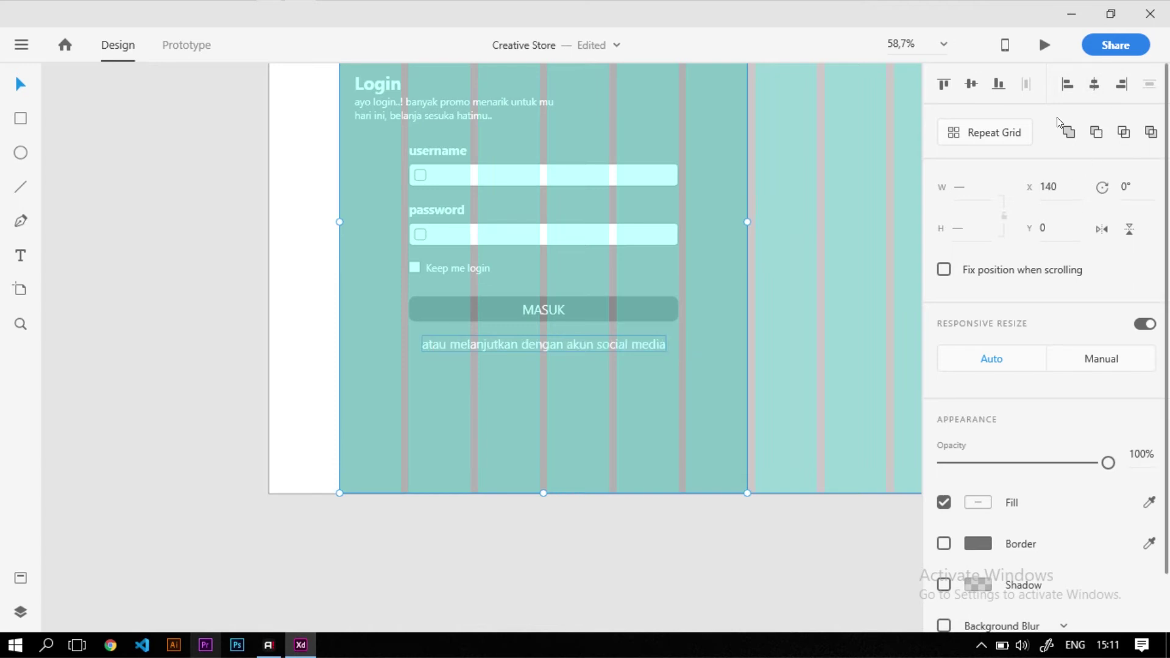
Set the social media line's text size to 20 and centre it again horizontally on the left grey panel
{"action": "scroll", "coordinate": [584, 404], "scroll_direction": "up", "scroll_amount": 4}
{"action": "left_click", "coordinate": [637, 302]}
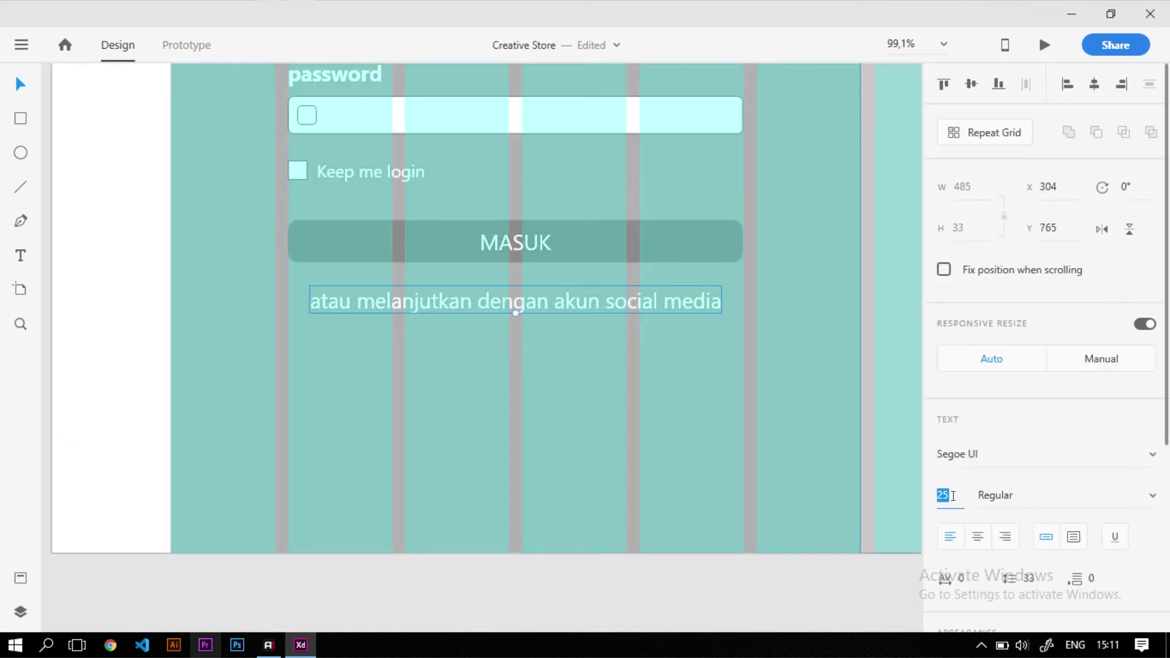
{"action": "type", "text": "20"}
{"action": "key", "text": "Escape"}
{"action": "left_click", "coordinate": [390, 305]}
{"action": "left_click", "coordinate": [397, 324], "text": "shift"}
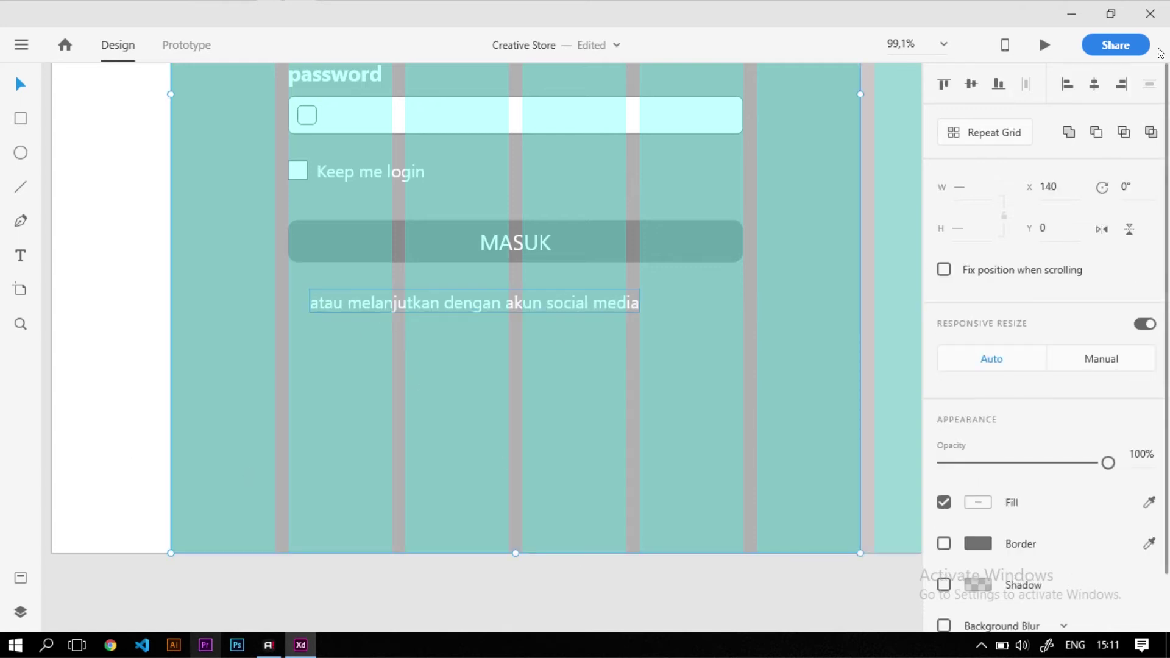
{"action": "left_click", "coordinate": [1094, 84]}
{"action": "left_click", "coordinate": [145, 382]}
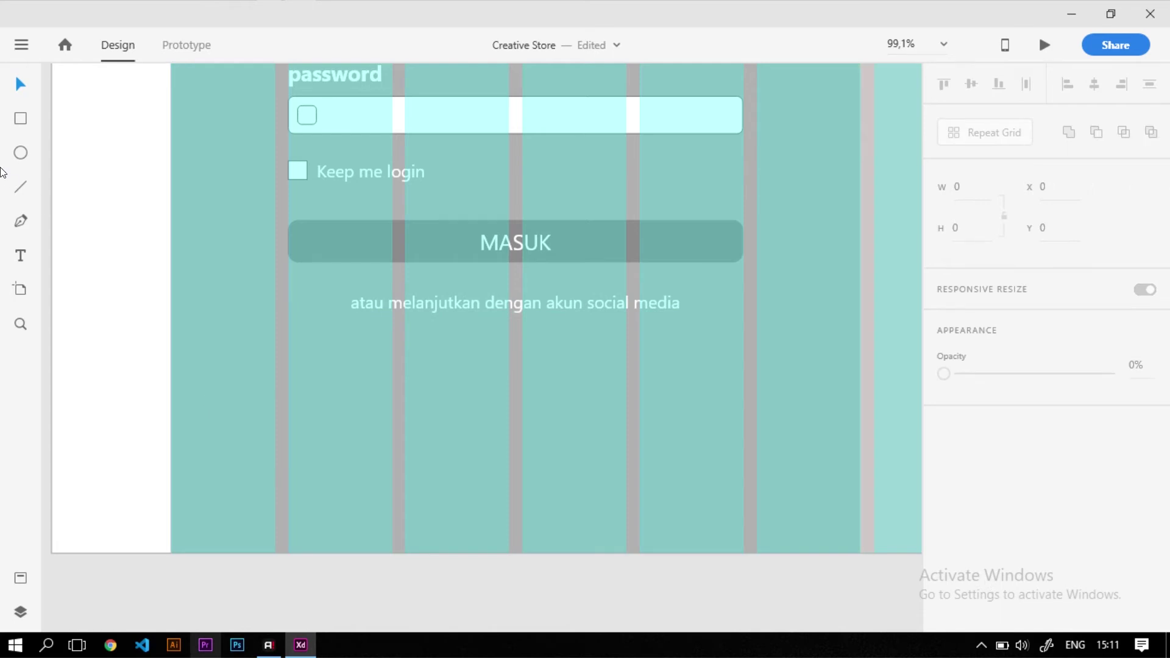
Draw a circle about 62 by 62 below the left part of the social media line, at about X 367, Y 816
{"action": "scroll", "coordinate": [357, 290], "scroll_direction": "up", "scroll_amount": 1}
{"action": "scroll", "coordinate": [357, 290], "scroll_direction": "down", "scroll_amount": 1}
{"action": "scroll", "coordinate": [356, 290], "scroll_direction": "up", "scroll_amount": 1}
{"action": "left_click_drag", "start_coordinate": [366, 342], "coordinate": [434, 426]}
{"action": "left_click", "coordinate": [23, 83]}
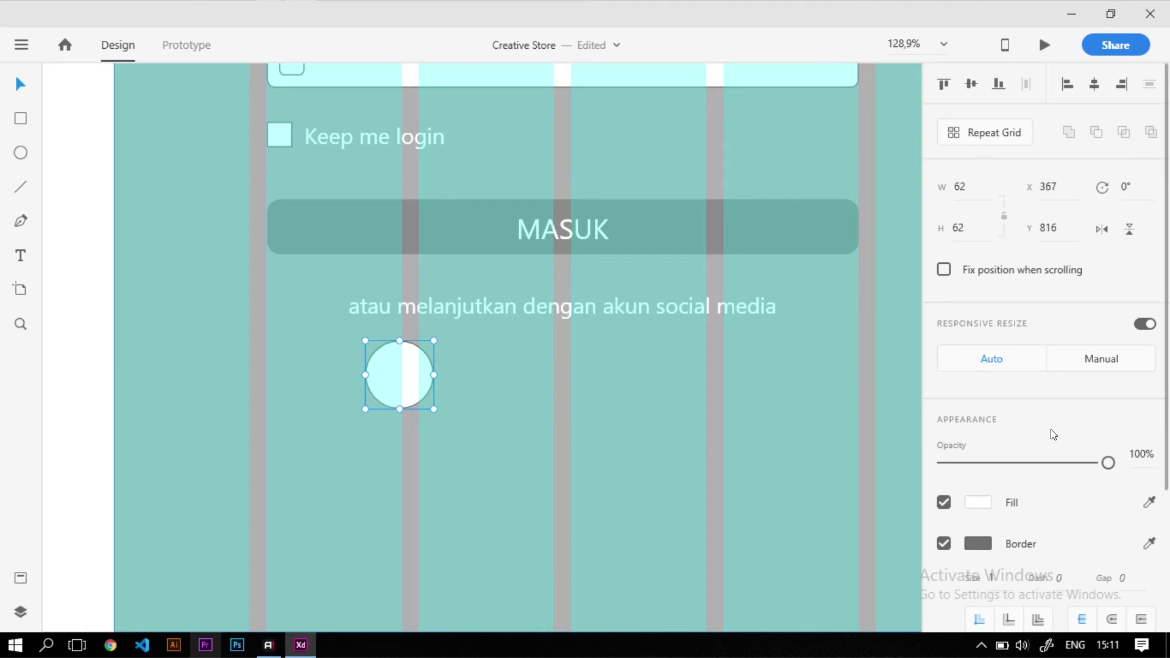
Set the circle's width and height to 60 each
{"action": "type", "text": "60"}
{"action": "key", "text": "Tab"}
{"action": "type", "text": "60"}
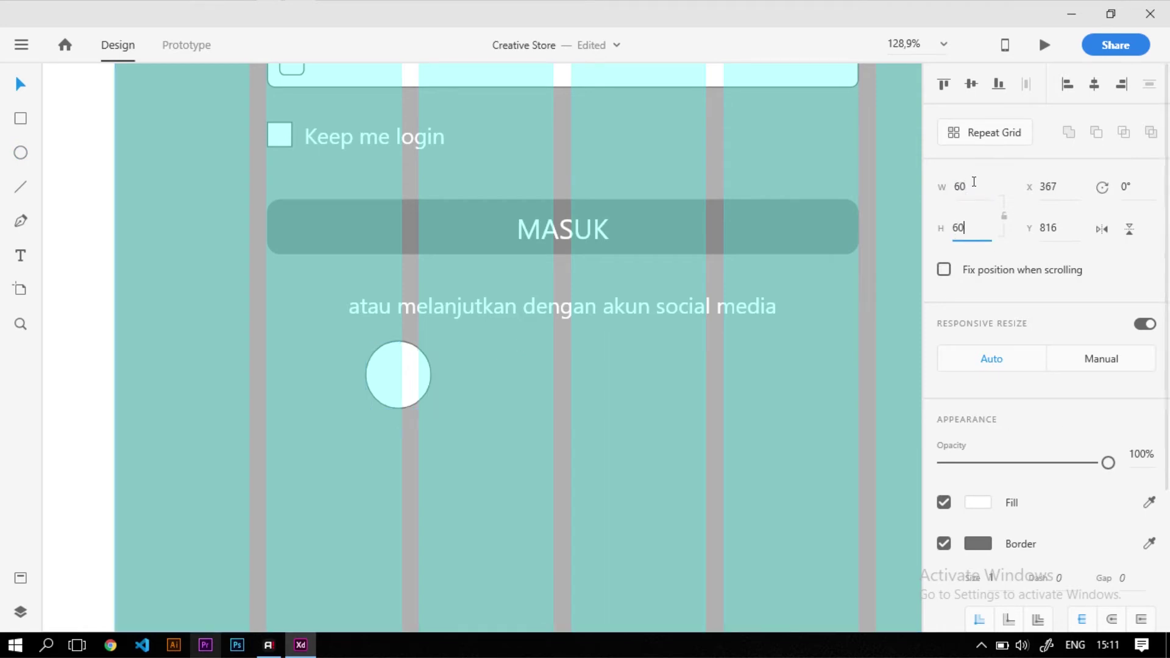
{"action": "left_click", "coordinate": [299, 458]}
{"action": "left_click", "coordinate": [389, 389]}
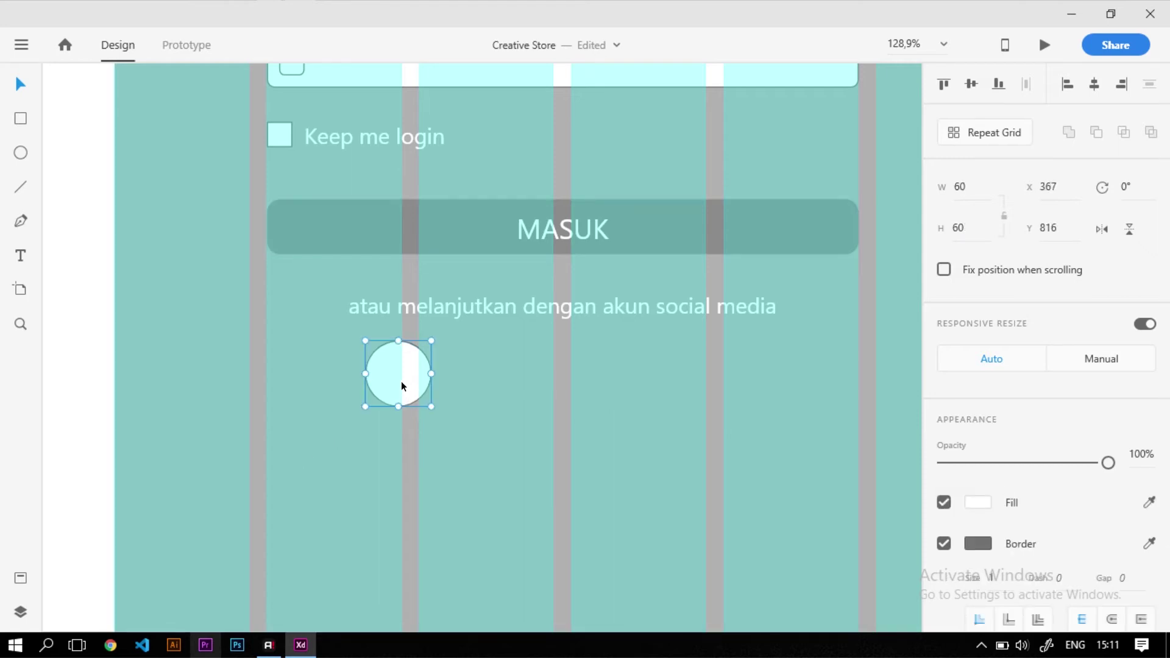
Duplicate the circle to make an evenly spaced row of four circles below the social media line
{"action": "scroll", "coordinate": [449, 400], "scroll_direction": "up", "scroll_amount": 3}
{"action": "mouse_move", "coordinate": [390, 370]}
{"action": "left_mouse_down"}
{"action": "mouse_move", "coordinate": [516, 378]}
{"action": "mouse_move", "coordinate": [494, 381]}
{"action": "left_mouse_up"}
{"action": "left_click", "coordinate": [473, 484]}
{"action": "left_click", "coordinate": [485, 392]}
{"action": "key", "text": "alt"}
{"action": "scroll", "coordinate": [401, 421], "scroll_direction": "down", "scroll_amount": 2}
{"action": "left_click_drag", "start_coordinate": [465, 382], "coordinate": [662, 375]}
{"action": "scroll", "coordinate": [576, 400], "scroll_direction": "down", "scroll_amount": 2}
{"action": "scroll", "coordinate": [590, 397], "scroll_direction": "up", "scroll_amount": 1}
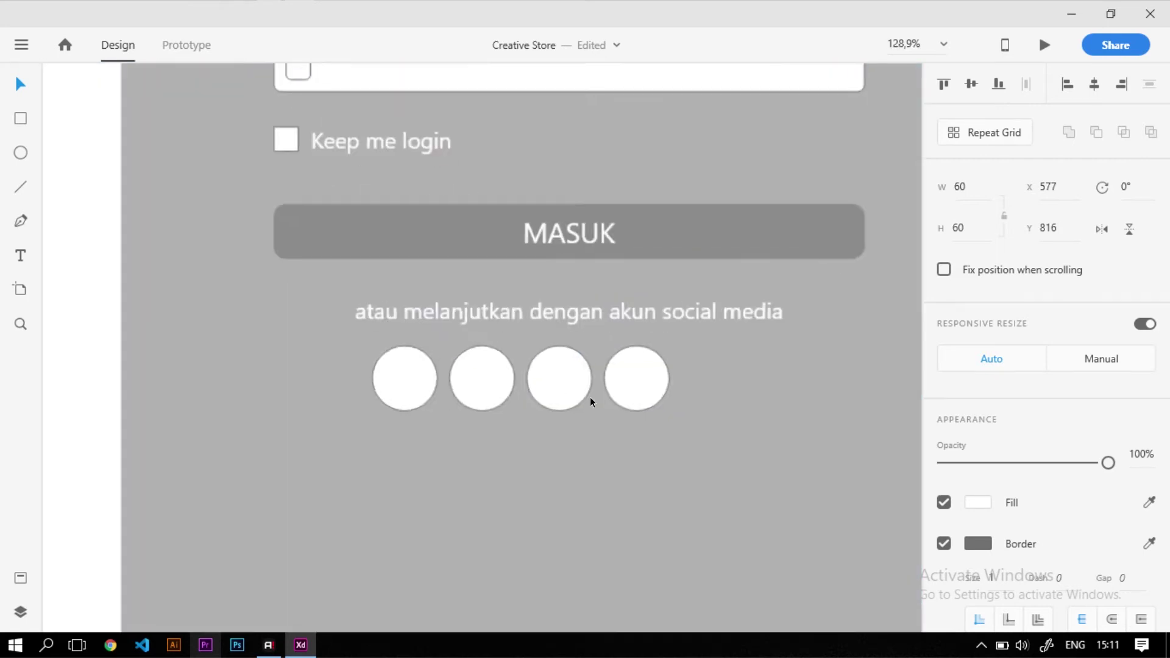
Centre the row of four circles horizontally on the left grey panel
{"action": "left_click", "coordinate": [548, 389], "text": "shift"}
{"action": "left_click", "coordinate": [459, 382], "text": "shift"}
{"action": "left_click", "coordinate": [423, 378], "text": "shift"}
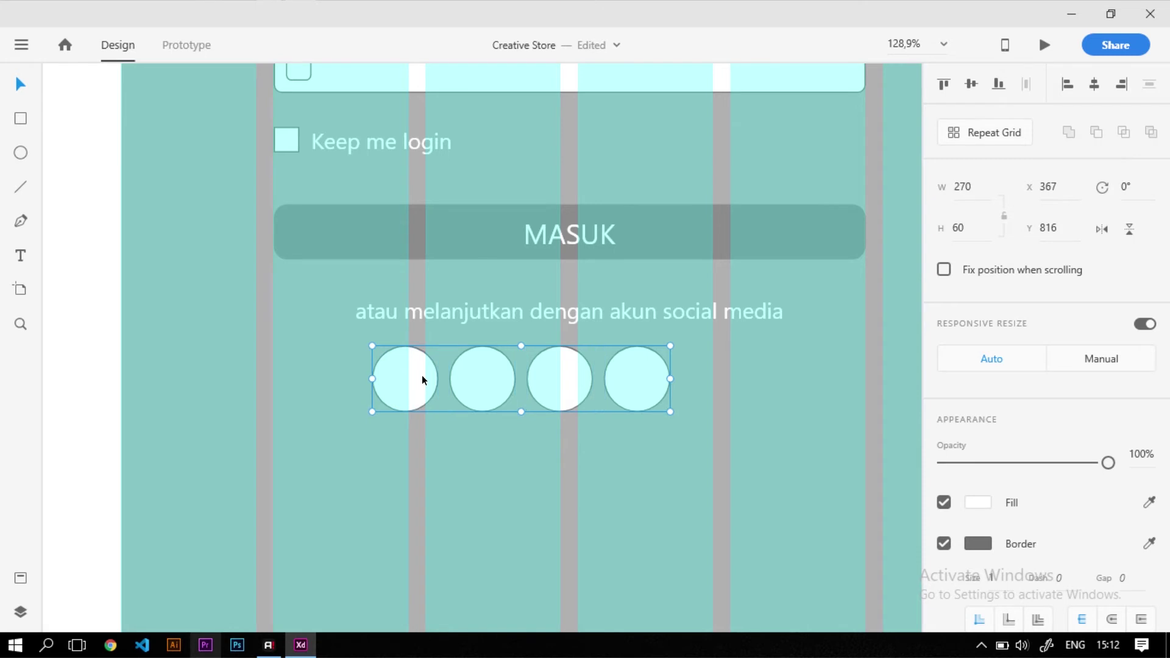
{"action": "scroll", "coordinate": [251, 484], "scroll_direction": "down", "scroll_amount": 3}
{"action": "scroll", "coordinate": [264, 498], "scroll_direction": "up", "scroll_amount": 1}
{"action": "left_click", "coordinate": [322, 478], "text": "shift"}
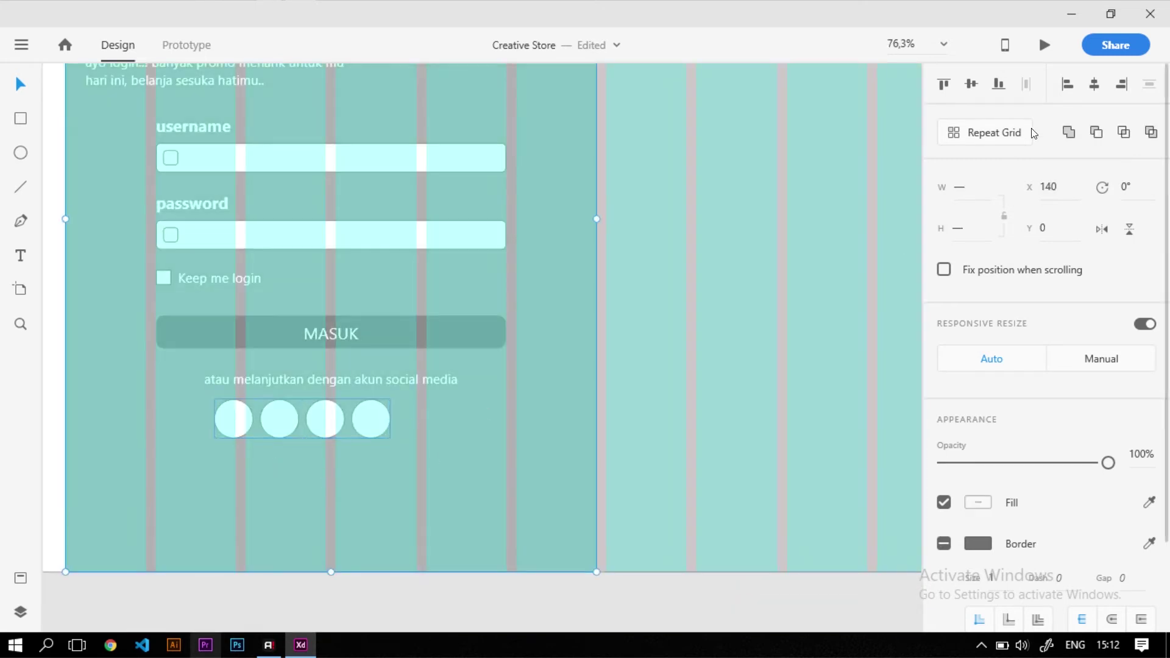
{"action": "left_click", "coordinate": [1095, 84]}
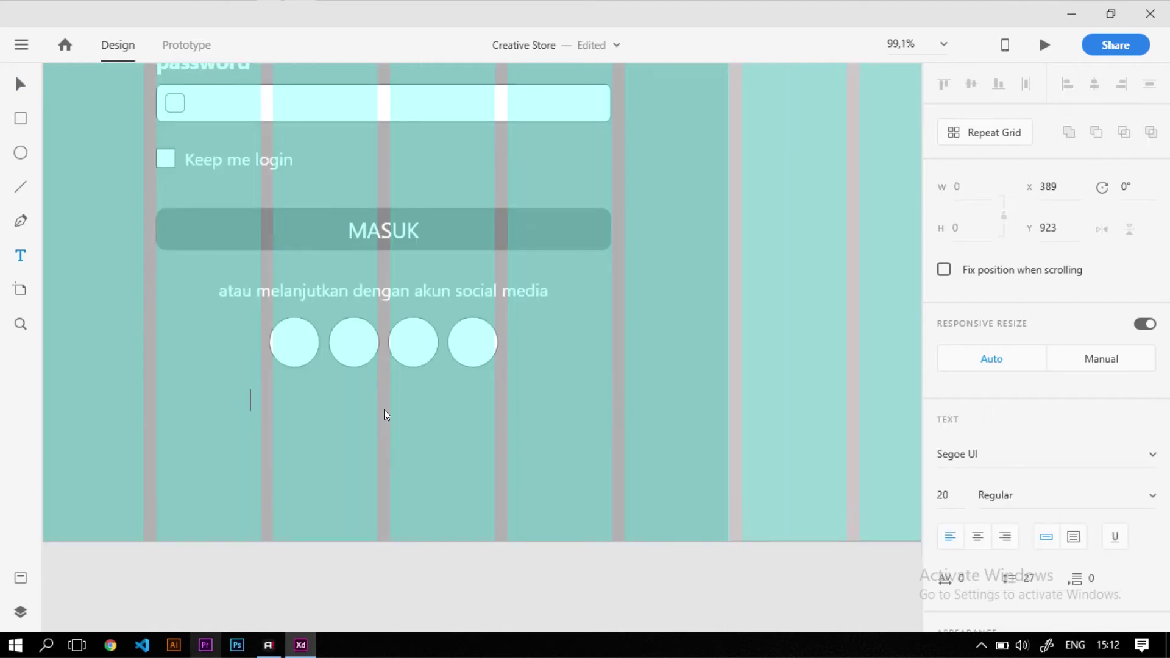
Add the text "tidak punya kaun..? Mendaftar" below the row of circles
{"action": "type", "text": "tidak pu"}
{"action": "key", "text": "BackSpace"}
{"action": "key", "text": "BackSpace"}
{"action": "type", "text": "punya"}
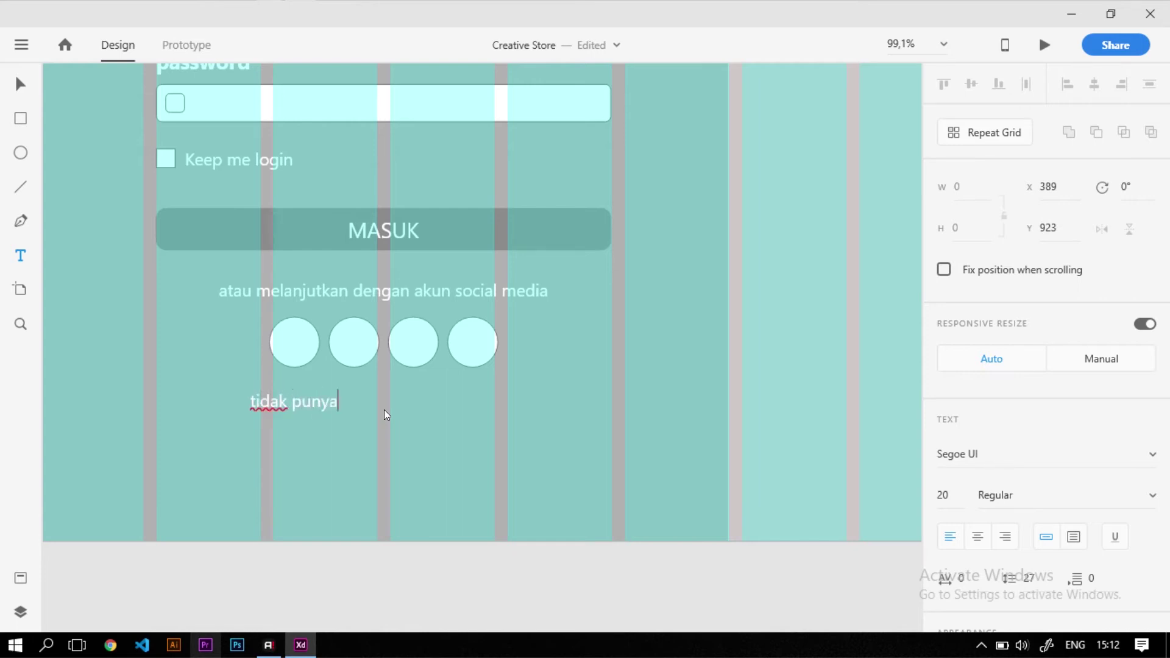
{"action": "type", "text": " kaun"}
{"action": "key", "text": "BackSpace"}
{"action": "type", "text": "..? Mendaftar"}
{"action": "key", "text": "Escape"}
{"action": "scroll", "coordinate": [165, 242], "scroll_direction": "down", "scroll_amount": 2}
{"action": "scroll", "coordinate": [274, 470], "scroll_direction": "up", "scroll_amount": 2}
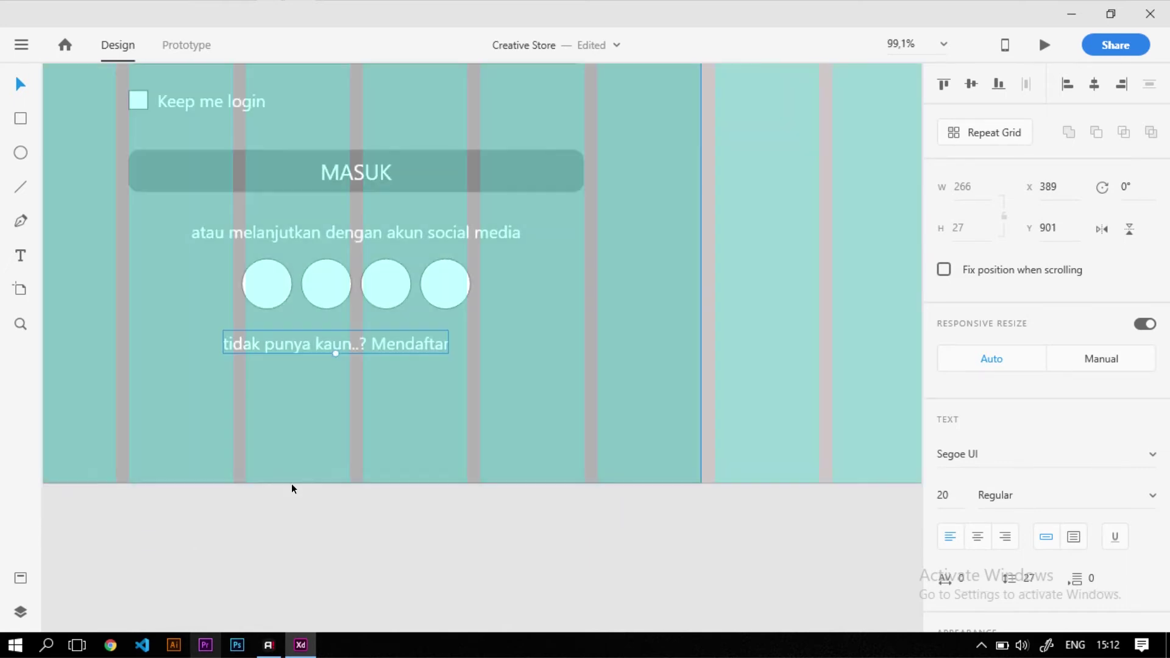
Make the word "Mendaftar" in the line below the circles bold
{"action": "left_click", "coordinate": [292, 484]}
{"action": "double_click", "coordinate": [418, 341]}
{"action": "double_click", "coordinate": [414, 344]}
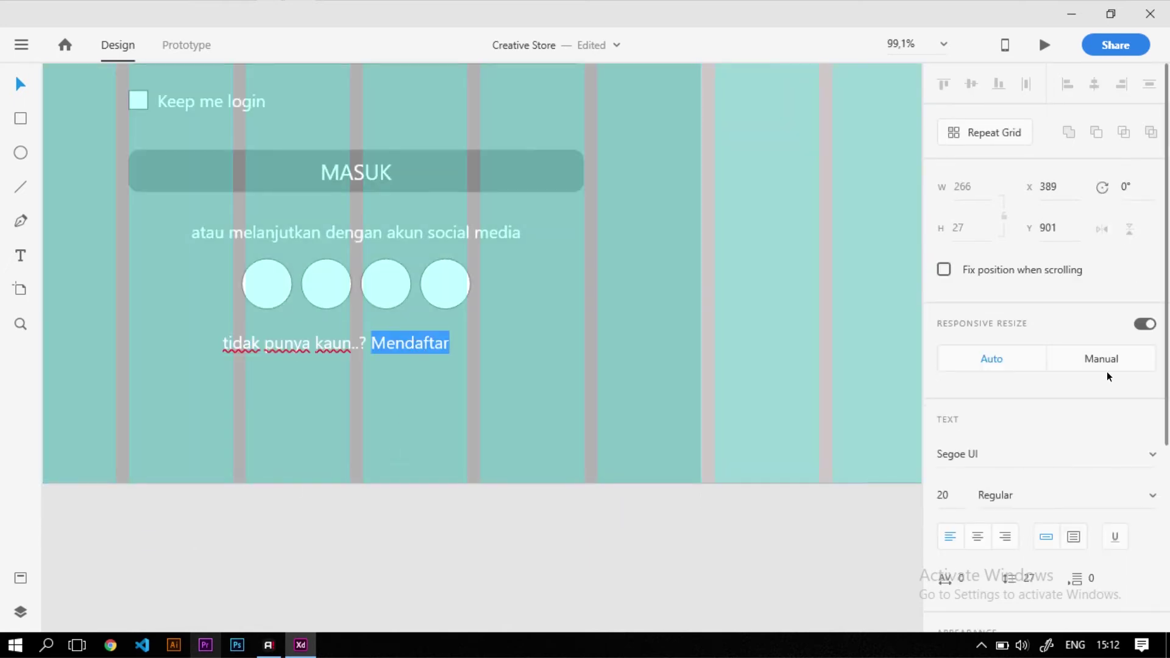
{"action": "left_click", "coordinate": [1067, 495]}
{"action": "left_click", "coordinate": [1036, 360]}
{"action": "key", "text": "Escape"}
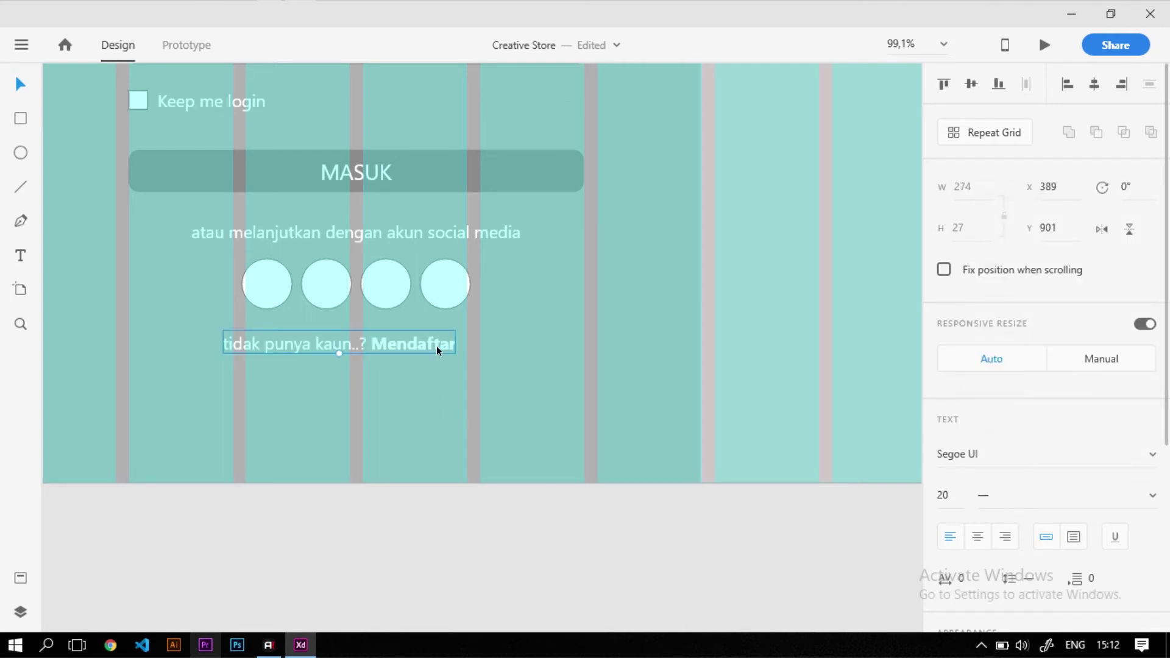
Centre the "tidak punya kaun..? Mendaftar" line horizontally on the left grey panel
{"action": "left_click", "coordinate": [472, 386], "text": "shift"}
{"action": "scroll", "coordinate": [671, 386], "scroll_direction": "down", "scroll_amount": 3}
{"action": "scroll", "coordinate": [551, 358], "scroll_direction": "up", "scroll_amount": 3}
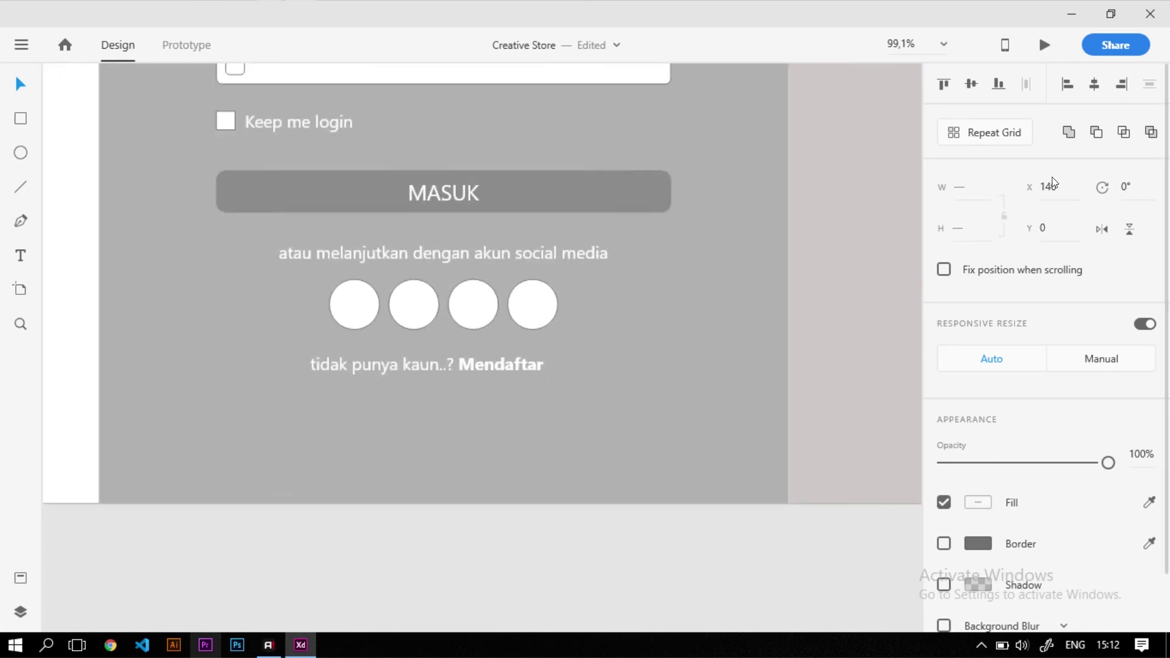
{"action": "left_click", "coordinate": [1095, 85]}
{"action": "scroll", "coordinate": [555, 349], "scroll_direction": "down", "scroll_amount": 3}
{"action": "left_click", "coordinate": [574, 532]}
{"action": "scroll", "coordinate": [524, 377], "scroll_direction": "up", "scroll_amount": 4}
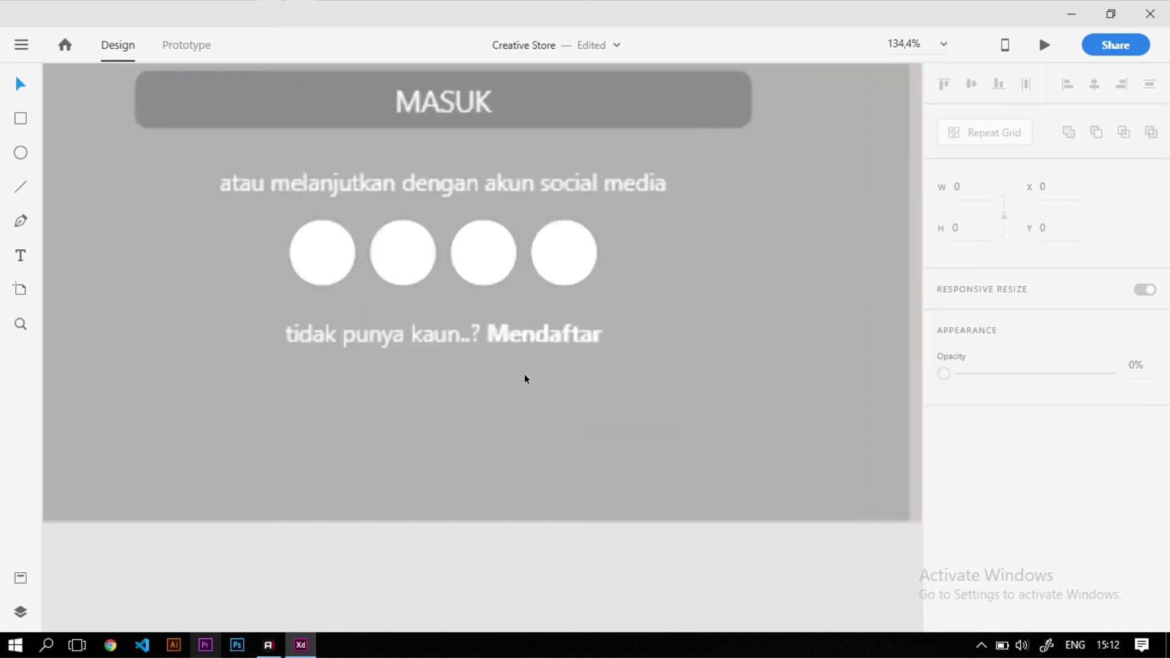
Duplicate the "tidak punya kaun..? Mendaftar" line just below itself and change the copy's text to "Lupa Password..?"
{"action": "scroll", "coordinate": [524, 374], "scroll_direction": "up", "scroll_amount": 2}
{"action": "left_click", "coordinate": [551, 329]}
{"action": "left_click_drag", "start_coordinate": [551, 329], "coordinate": [551, 375], "text": "alt"}
{"action": "double_click", "coordinate": [551, 375]}
{"action": "type", "text": "Lupa Password"}
{"action": "key", "text": "ctrl+a"}
{"action": "key", "text": "Right"}
{"action": "key", "text": "BackSpace"}
{"action": "type", "text": "D"}
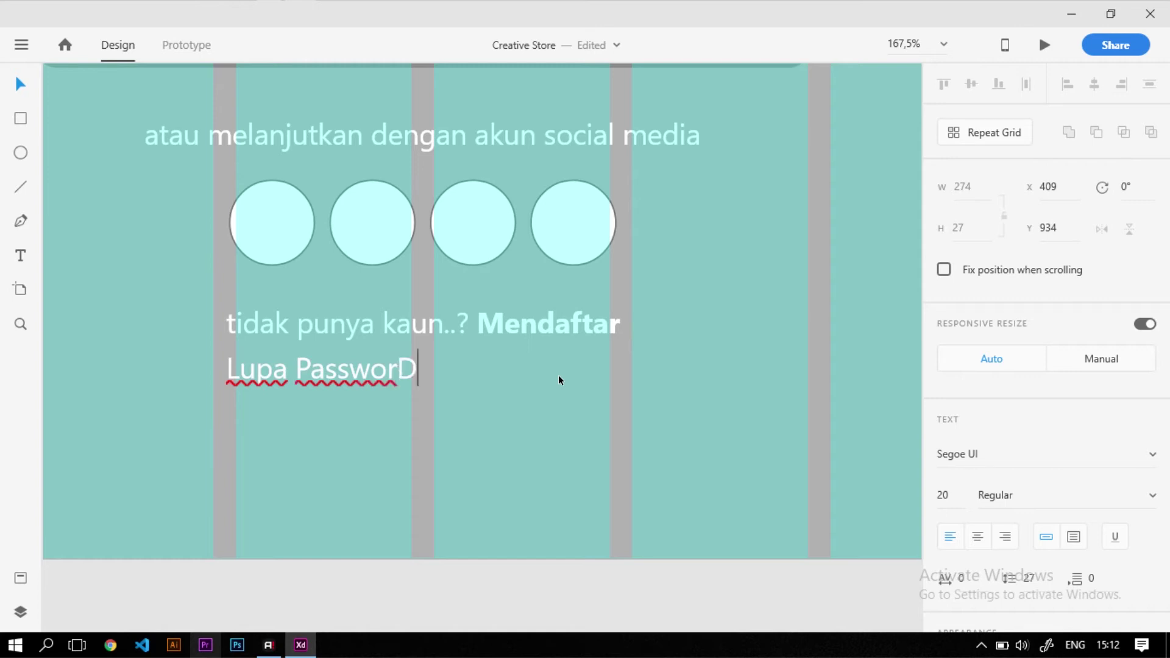
{"action": "key", "text": "BackSpace"}
{"action": "type", "text": "d..?"}
Set the whole "Lupa Password..?" text to Bold
{"action": "key", "text": "ctrl+a"}
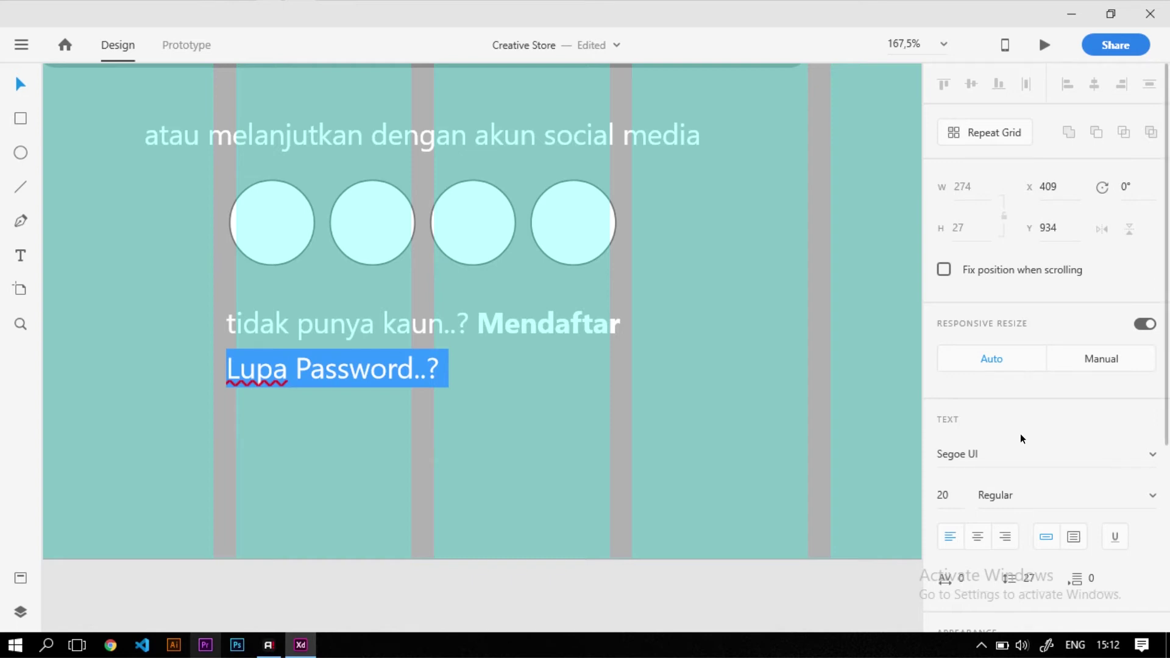
{"action": "left_click", "coordinate": [1012, 494]}
{"action": "left_click", "coordinate": [1011, 367]}
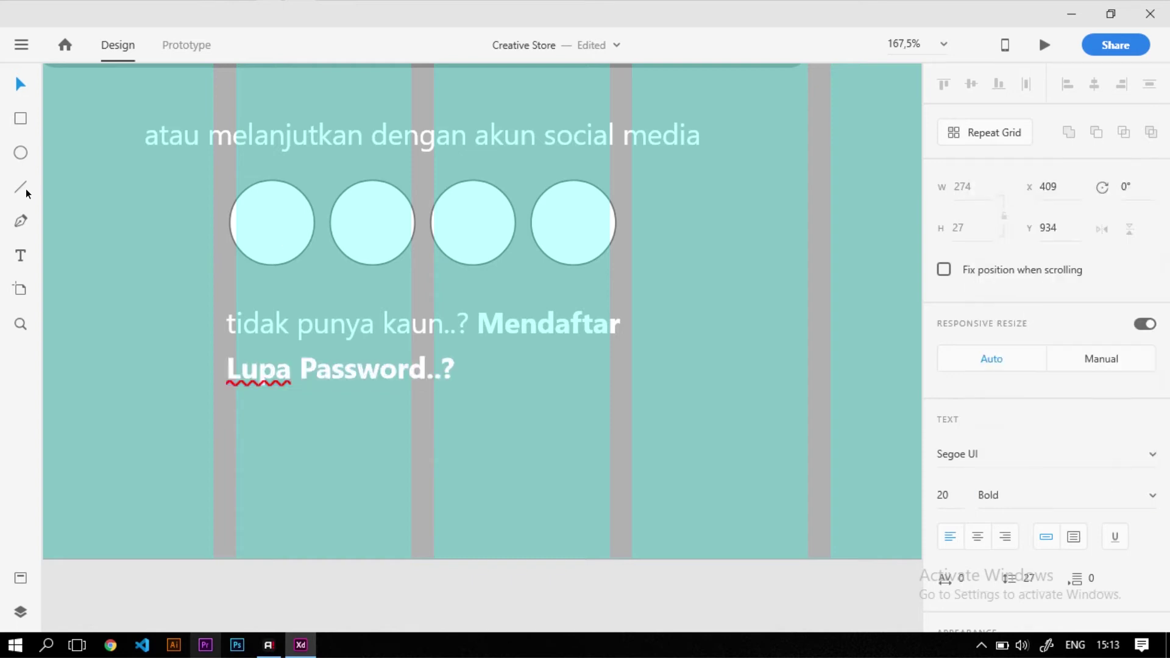
{"action": "key", "text": "Escape"}
Centre the "Lupa Password..?" text horizontally on the left grey panel
{"action": "left_click", "coordinate": [489, 421], "text": "shift"}
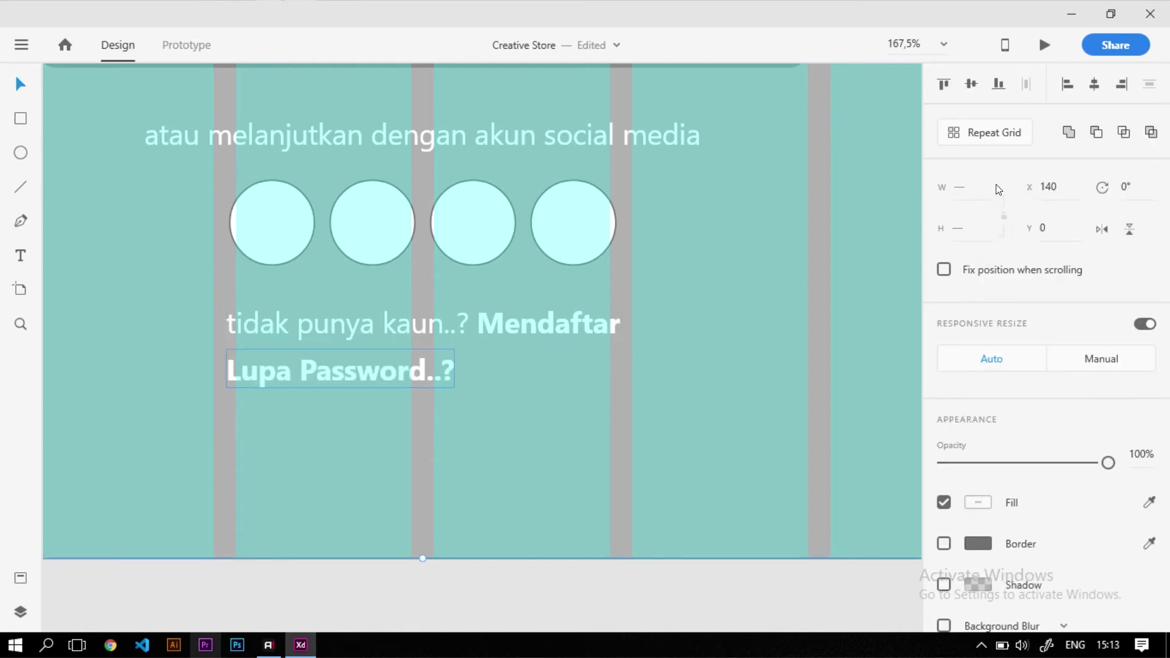
{"action": "left_click", "coordinate": [1094, 84]}
{"action": "scroll", "coordinate": [422, 382], "scroll_direction": "down", "scroll_amount": 8}
{"action": "left_click", "coordinate": [553, 481]}
{"action": "scroll", "coordinate": [342, 490], "scroll_direction": "down", "scroll_amount": 3}
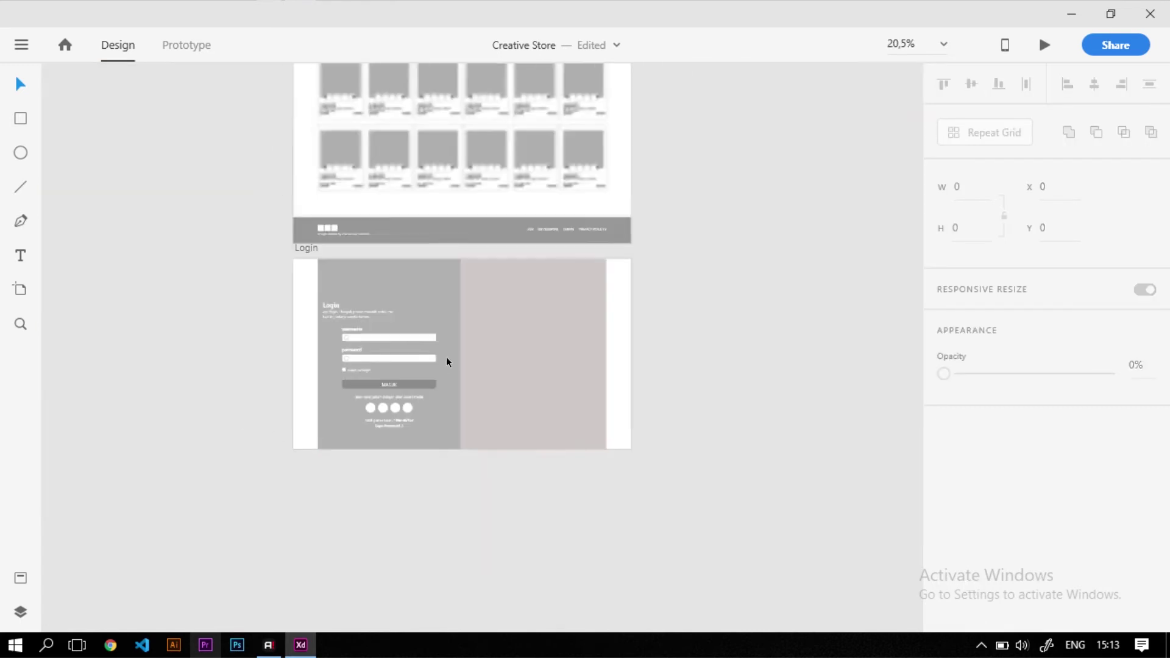
Move the Login heading and its description to X 275, Y 239, in line with the left edge of the input fields
{"action": "scroll", "coordinate": [443, 364], "scroll_direction": "up", "scroll_amount": 5}
{"action": "key", "text": "ctrl+shift+apostrophe"}
{"action": "left_click_drag", "start_coordinate": [152, 206], "coordinate": [301, 253]}
{"action": "left_click", "coordinate": [270, 226]}
{"action": "scroll", "coordinate": [271, 229], "scroll_direction": "up", "scroll_amount": 2}
{"action": "scroll", "coordinate": [301, 254], "scroll_direction": "down", "scroll_amount": 3}
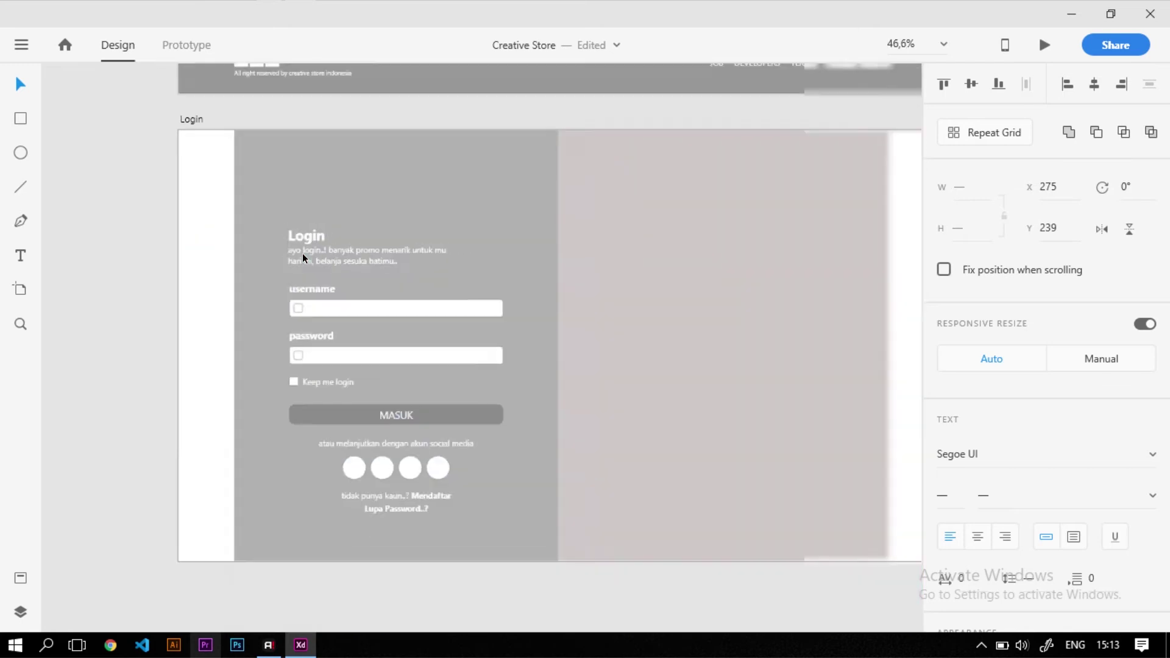
Group all the login form elements on the left grey panel, from the Login heading down to "Lupa Password..?"
{"action": "left_click", "coordinate": [139, 211]}
{"action": "left_click_drag", "start_coordinate": [120, 187], "coordinate": [459, 469]}
{"action": "left_click", "coordinate": [462, 462], "text": "shift"}
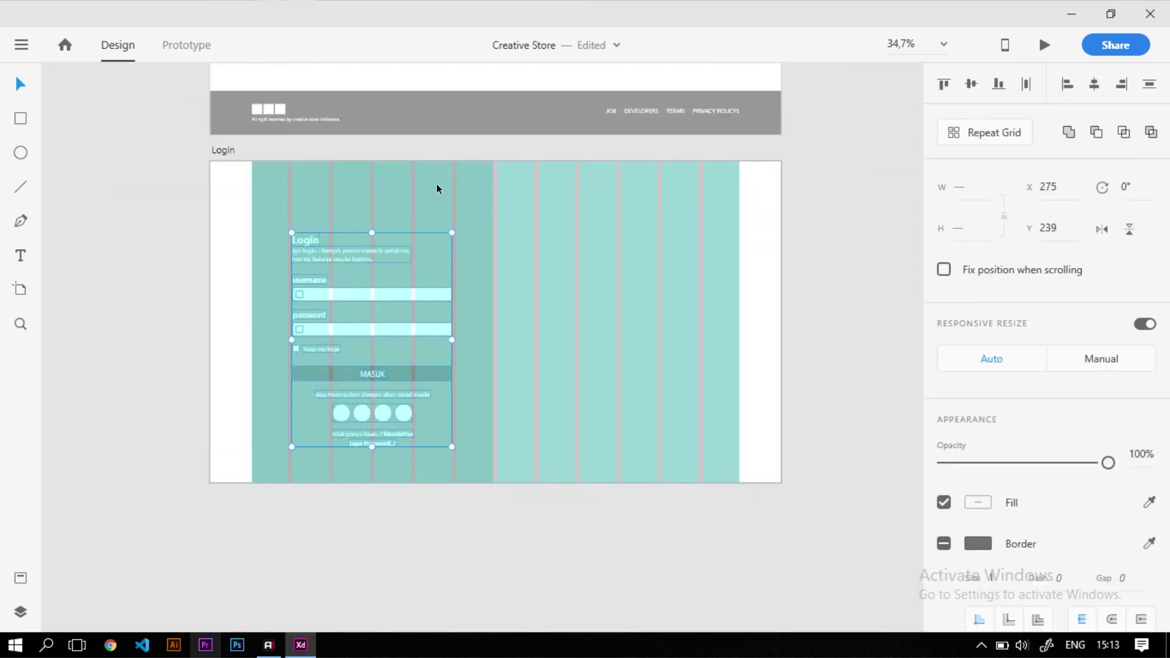
{"action": "key", "text": "ctrl+g"}
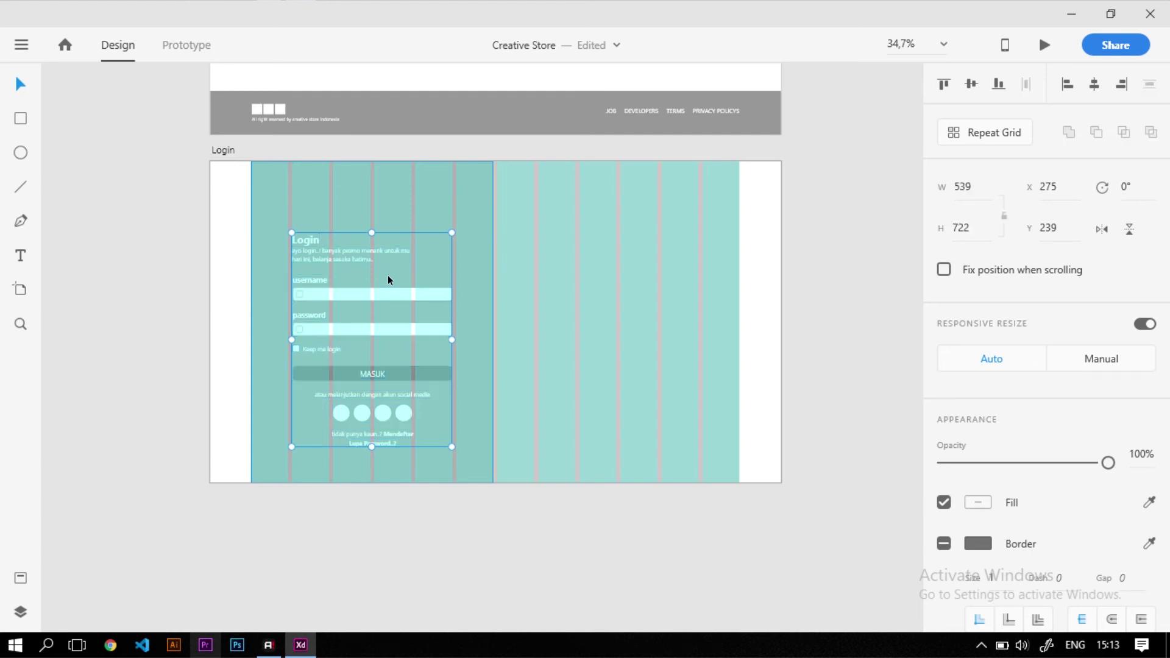
Centre the login form group vertically on the left grey panel
{"action": "left_click", "coordinate": [381, 215], "text": "shift"}
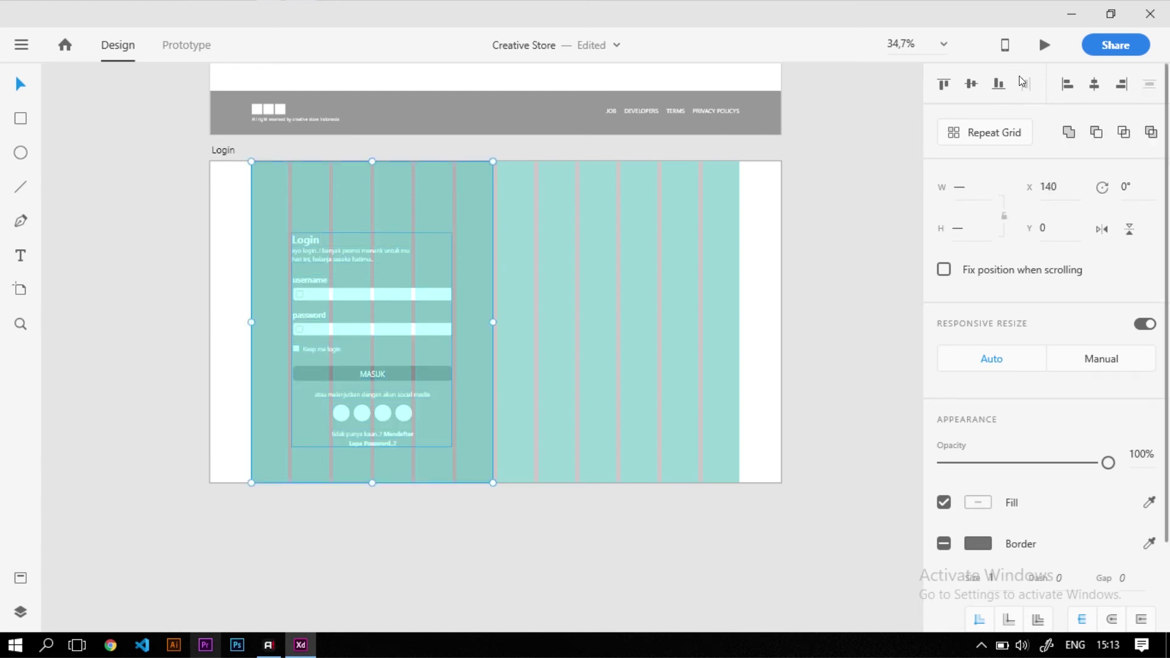
{"action": "left_click", "coordinate": [974, 85]}
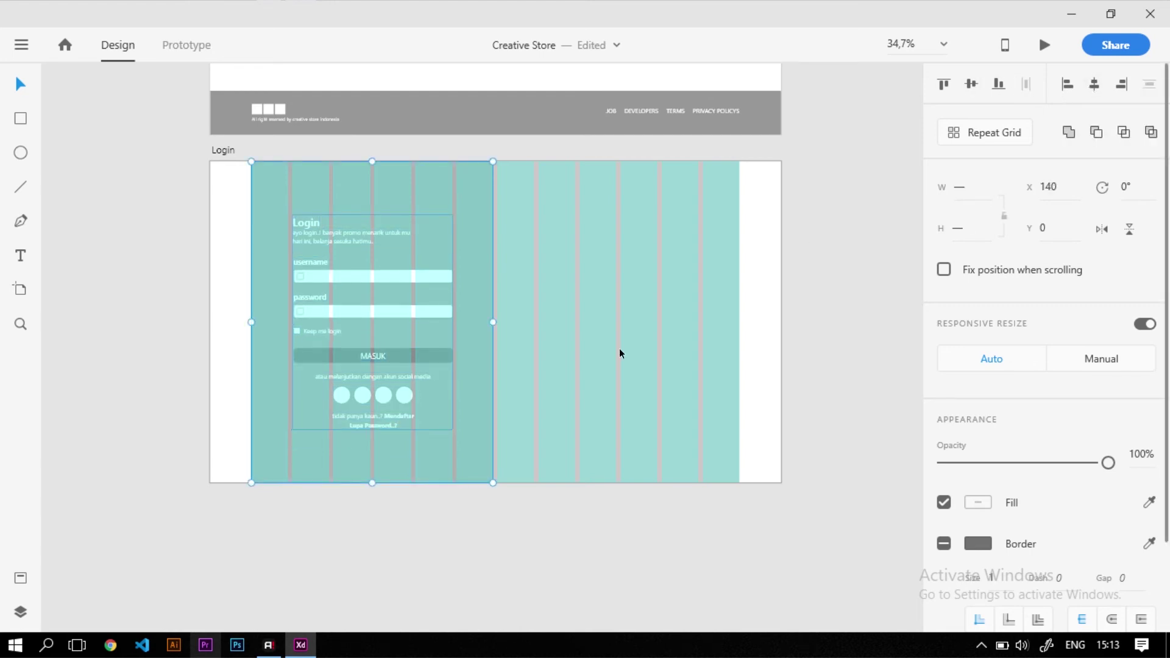
{"action": "left_click", "coordinate": [841, 153]}
{"action": "scroll", "coordinate": [284, 208], "scroll_direction": "up", "scroll_amount": 5}
{"action": "scroll", "coordinate": [390, 247], "scroll_direction": "down", "scroll_amount": 6}
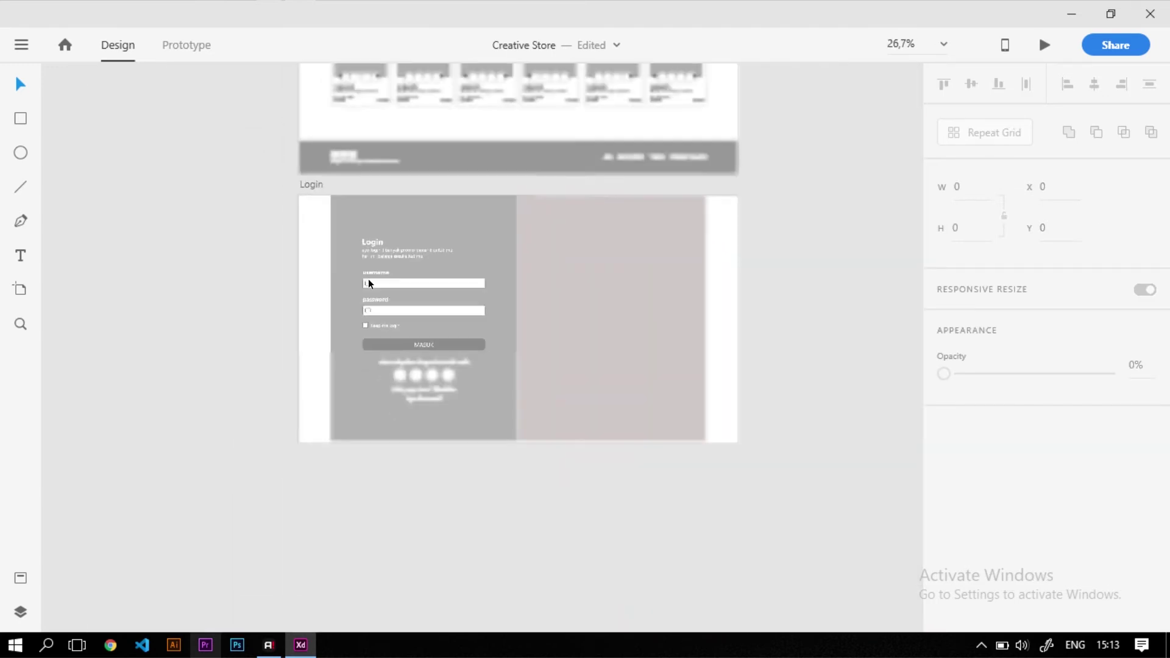
{"action": "scroll", "coordinate": [774, 281], "scroll_direction": "up", "scroll_amount": 2}
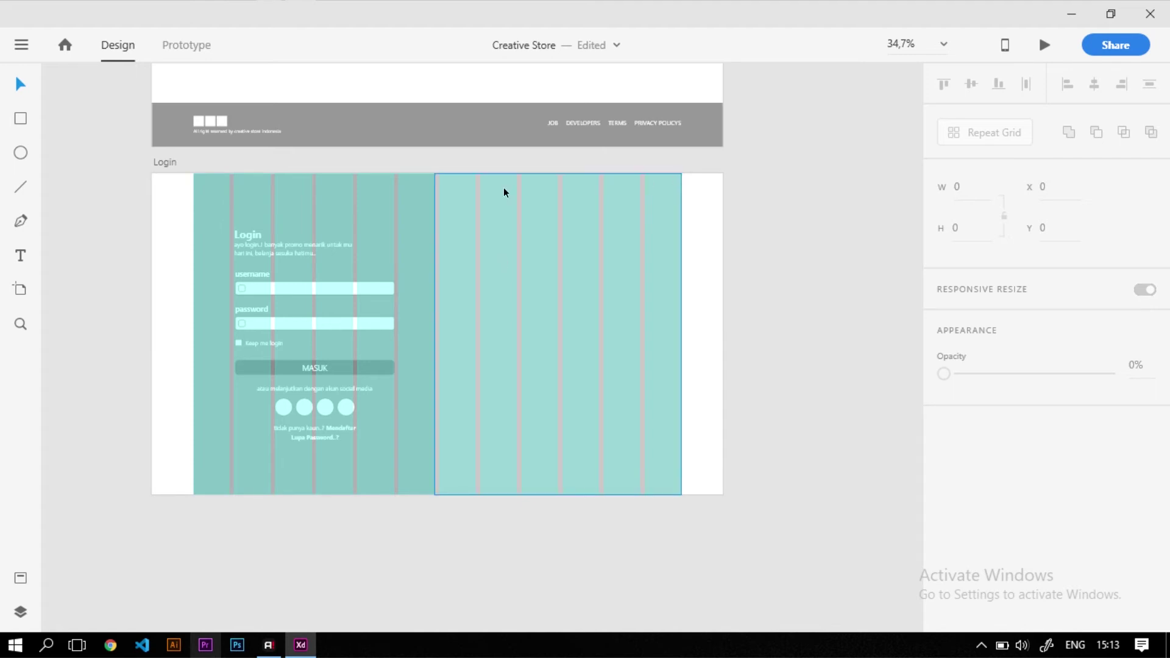
Draw a square about 64 by 64 near the right panel's upper left corner, at about X 968, Y 59
{"action": "scroll", "coordinate": [454, 181], "scroll_direction": "up", "scroll_amount": 5}
{"action": "left_click", "coordinate": [17, 120]}
{"action": "left_click_drag", "start_coordinate": [418, 204], "coordinate": [470, 253]}
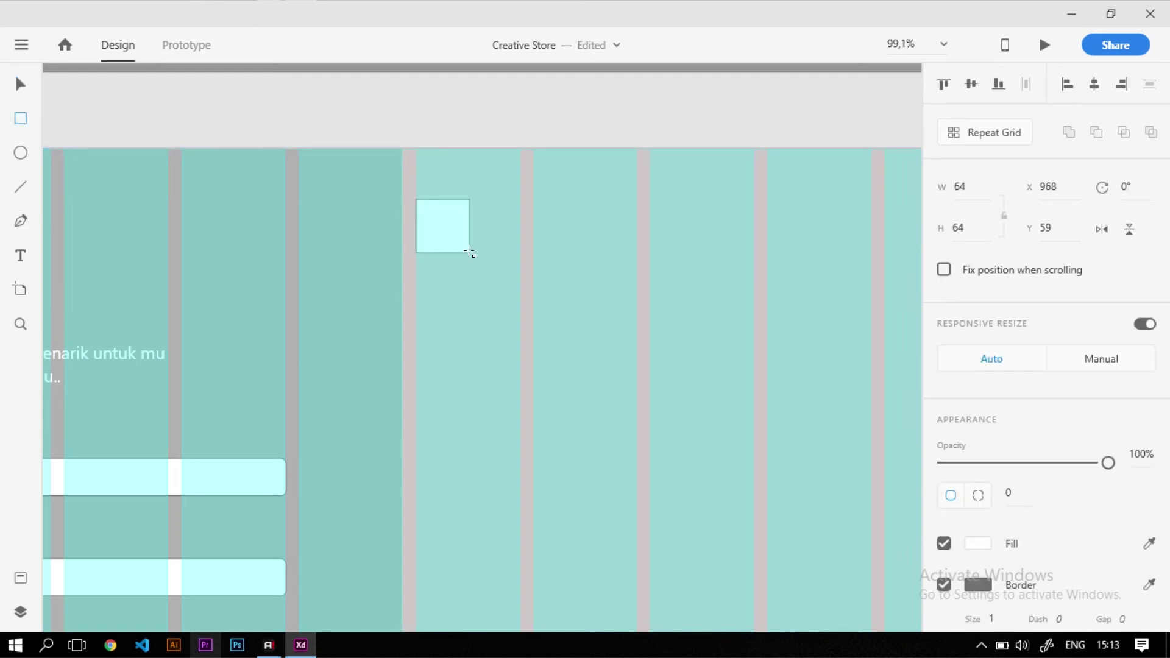
{"action": "left_click", "coordinate": [18, 88]}
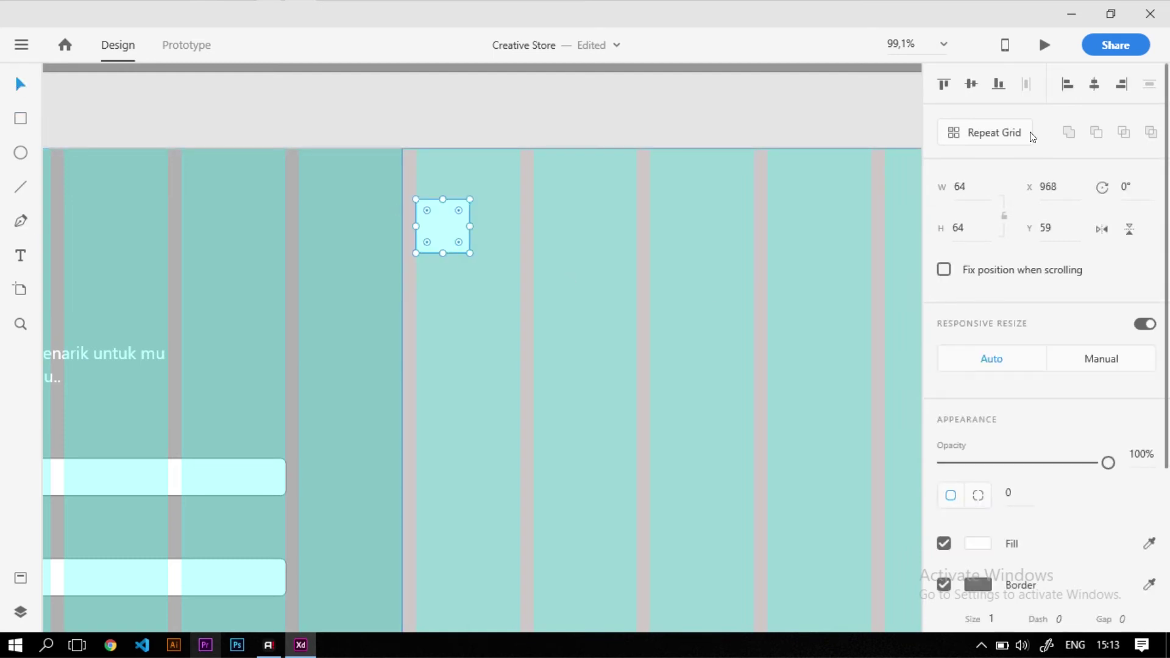
Set the new square's width and height to 50 each
{"action": "left_click", "coordinate": [971, 187]}
{"action": "type", "text": "50"}
{"action": "key", "text": "Tab"}
{"action": "type", "text": "50"}
{"action": "key", "text": "Return"}
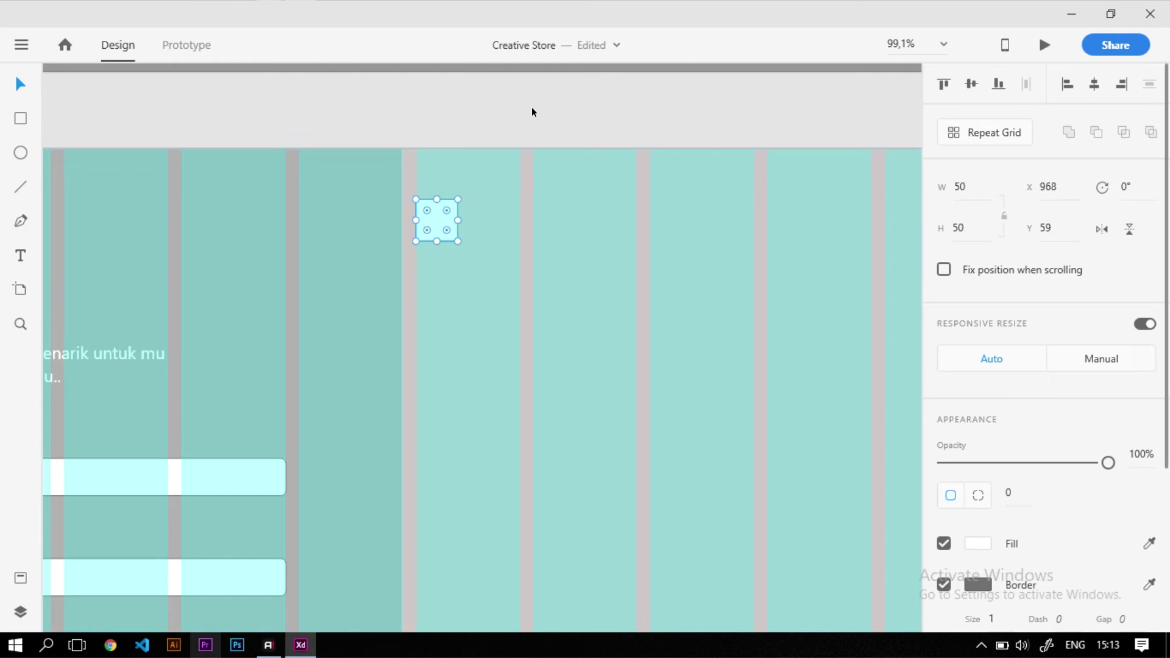
Add the text "CREATIVE STORE" to the right of the square on the right panel
{"action": "scroll", "coordinate": [458, 195], "scroll_direction": "up", "scroll_amount": 5}
{"action": "left_click", "coordinate": [380, 287]}
{"action": "left_click", "coordinate": [20, 255]}
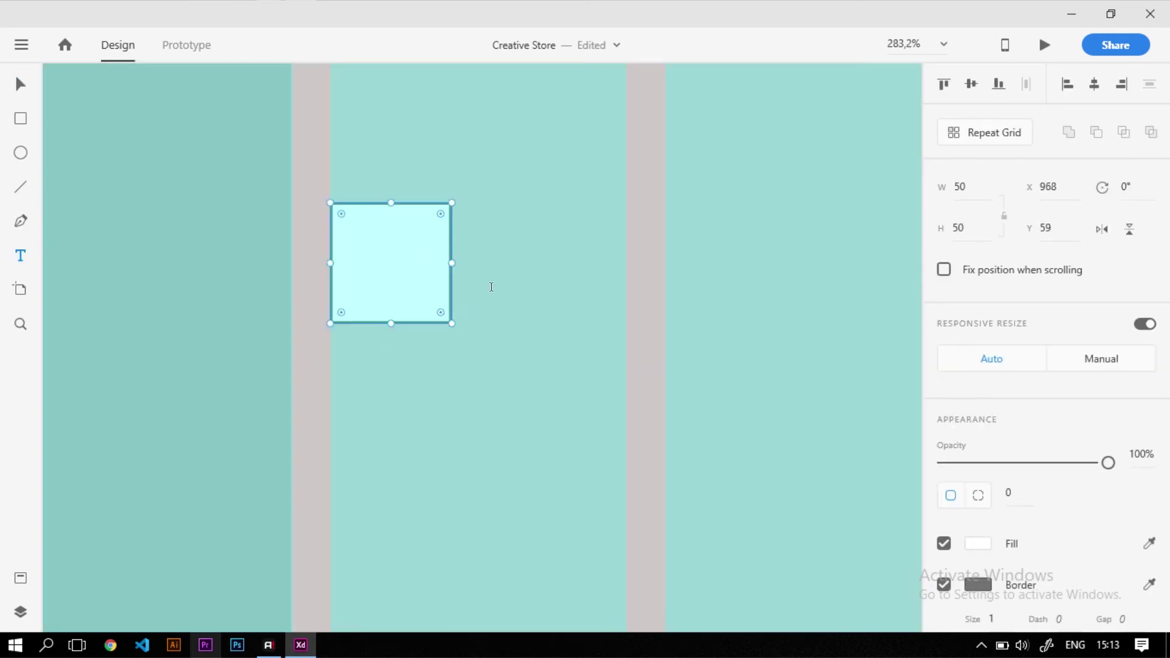
{"action": "left_click", "coordinate": [498, 250]}
{"action": "type", "text": "CREATUI="}
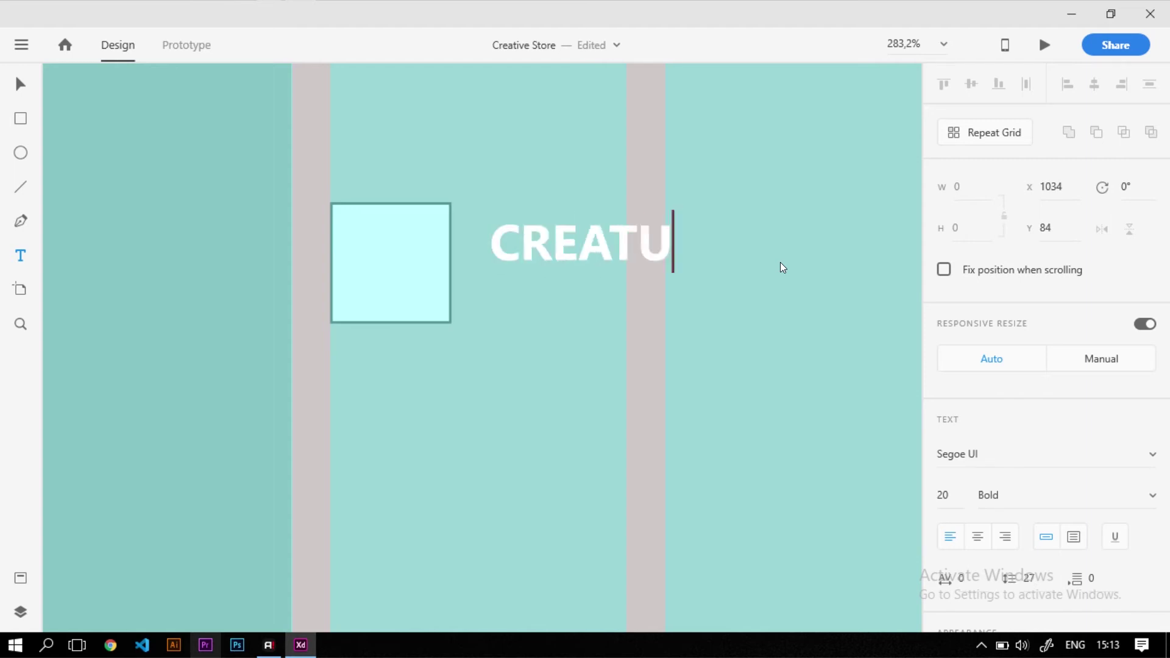
{"action": "key", "text": "BackSpace"}
{"action": "key", "text": "BackSpace"}
{"action": "key", "text": "BackSpace"}
{"action": "type", "text": "IVE "}
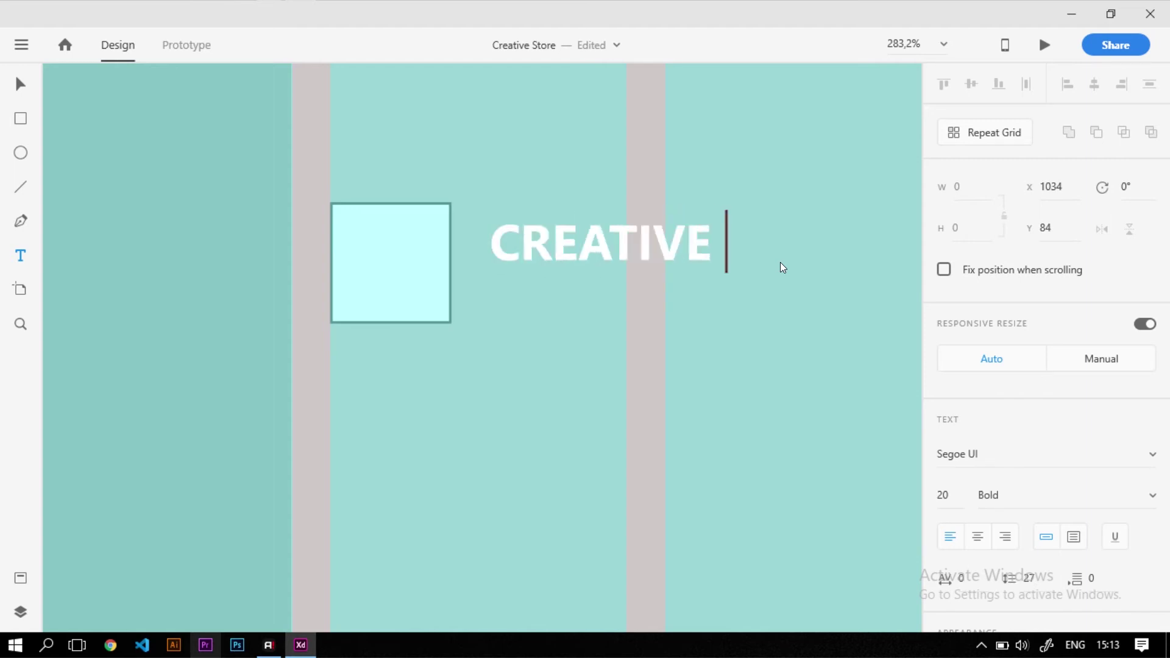
{"action": "type", "text": "STORE"}
{"action": "key", "text": "Escape"}
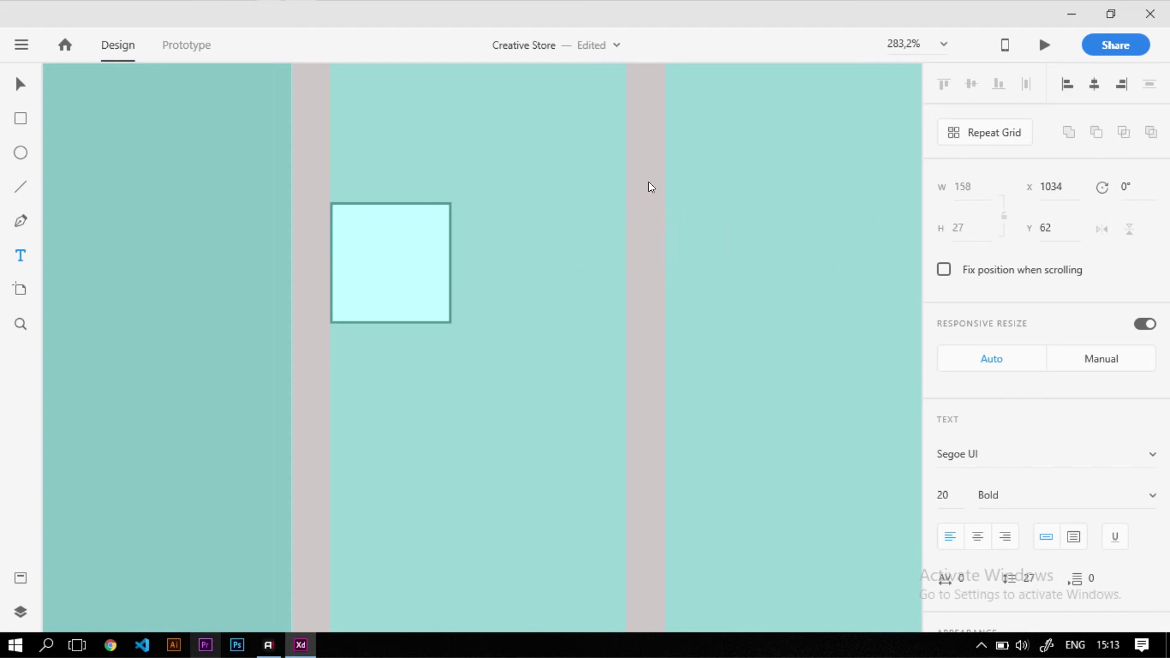
Move the "CREATIVE STORE" text down to about Y 71 so it lines up with the square's middle
{"action": "left_click", "coordinate": [19, 83]}
{"action": "left_click_drag", "start_coordinate": [539, 258], "coordinate": [539, 270]}
{"action": "scroll", "coordinate": [357, 247], "scroll_direction": "down", "scroll_amount": 3}
{"action": "scroll", "coordinate": [357, 247], "scroll_direction": "down", "scroll_amount": 3}
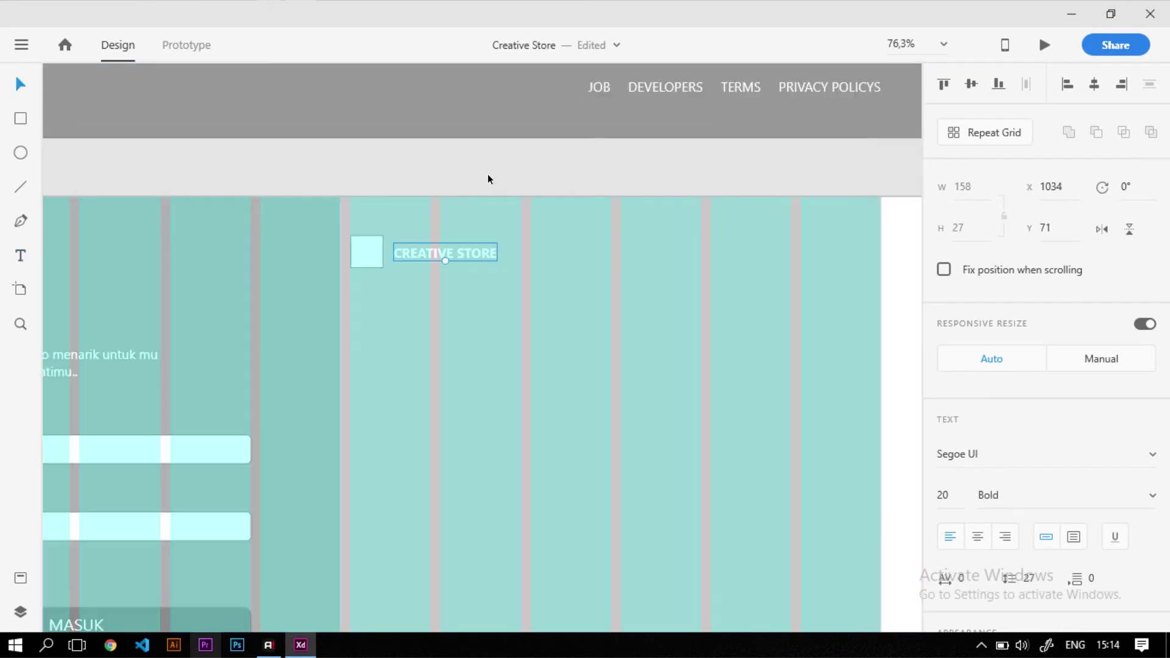
Move the logo square and the "CREATIVE STORE" text together slightly down
{"action": "left_click", "coordinate": [488, 173]}
{"action": "left_click", "coordinate": [377, 244]}
{"action": "left_click", "coordinate": [413, 256], "text": "shift"}
{"action": "left_click_drag", "start_coordinate": [422, 253], "coordinate": [422, 260]}
{"action": "scroll", "coordinate": [410, 260], "scroll_direction": "down", "scroll_amount": 5}
{"action": "left_click", "coordinate": [636, 292]}
Shift the logo square and the "CREATIVE STORE" text further right and down, away from the right panel's edges
{"action": "scroll", "coordinate": [469, 391], "scroll_direction": "up", "scroll_amount": 6}
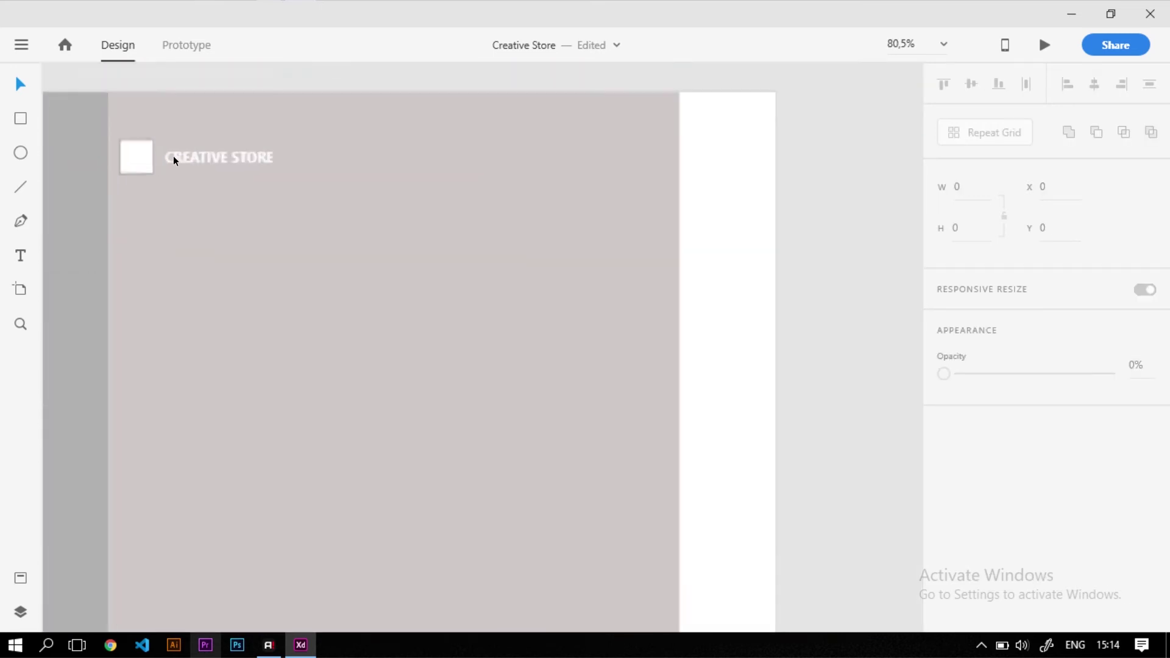
{"action": "left_click", "coordinate": [116, 163]}
{"action": "left_click", "coordinate": [190, 160], "text": "shift"}
{"action": "mouse_move", "coordinate": [190, 160]}
{"action": "left_mouse_down"}
{"action": "mouse_move", "coordinate": [300, 167]}
{"action": "mouse_move", "coordinate": [206, 170]}
{"action": "left_mouse_up"}
{"action": "scroll", "coordinate": [279, 205], "scroll_direction": "down", "scroll_amount": 5}
{"action": "left_click", "coordinate": [625, 240]}
{"action": "scroll", "coordinate": [292, 347], "scroll_direction": "up", "scroll_amount": 2}
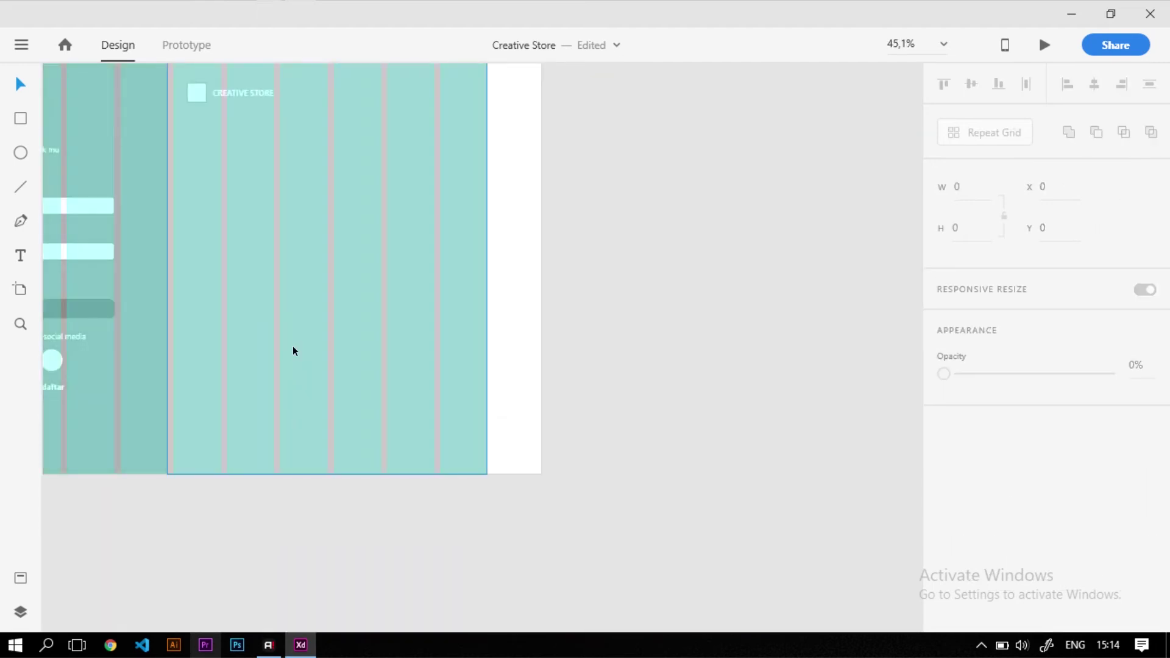
Move the logo square and the "CREATIVE STORE" text up to about X 1004, Y 45
{"action": "scroll", "coordinate": [293, 347], "scroll_direction": "down", "scroll_amount": 1}
{"action": "scroll", "coordinate": [230, 225], "scroll_direction": "up", "scroll_amount": 4}
{"action": "left_click", "coordinate": [176, 243]}
{"action": "left_click", "coordinate": [223, 247], "text": "shift"}
{"action": "left_click_drag", "start_coordinate": [223, 247], "coordinate": [223, 225]}
{"action": "scroll", "coordinate": [223, 225], "scroll_direction": "down", "scroll_amount": 2}
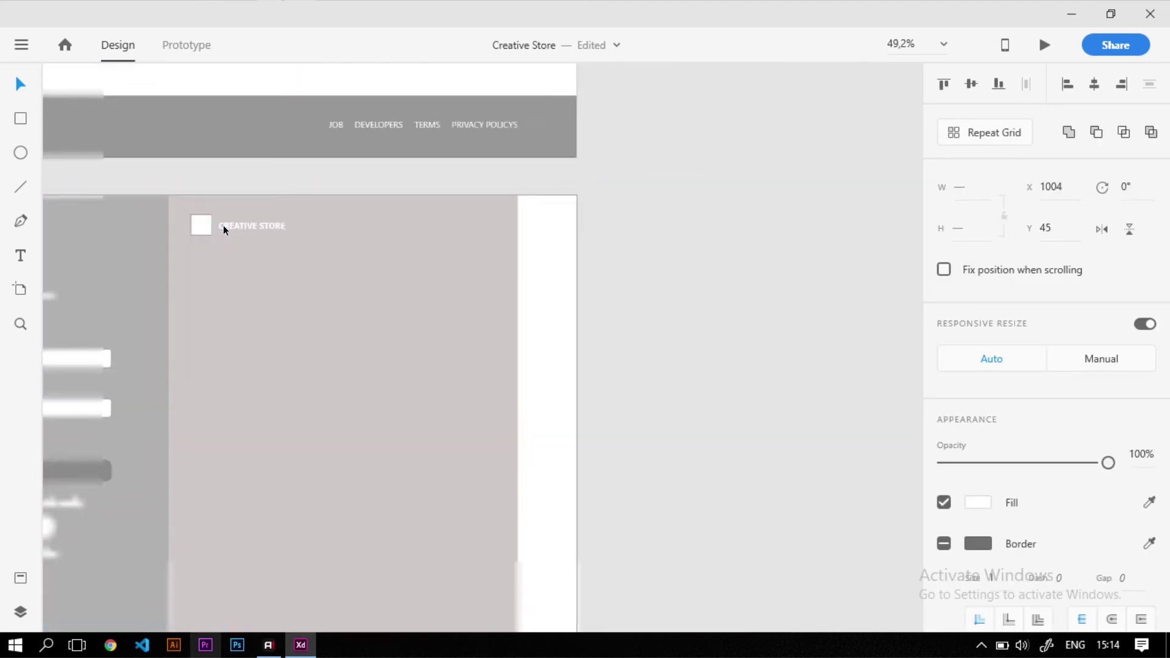
Show the layout grid and draw a small square about 49 px wide at the inner edge of the right panel, around Y 600
{"action": "scroll", "coordinate": [223, 225], "scroll_direction": "down", "scroll_amount": 1}
{"action": "scroll", "coordinate": [258, 373], "scroll_direction": "up", "scroll_amount": 2}
{"action": "key", "text": "ctrl+shift+'"}
{"action": "left_click", "coordinate": [21, 124]}
{"action": "left_click_drag", "start_coordinate": [143, 399], "coordinate": [167, 422]}
{"action": "left_click", "coordinate": [20, 87]}
{"action": "scroll", "coordinate": [144, 419], "scroll_direction": "up", "scroll_amount": 3}
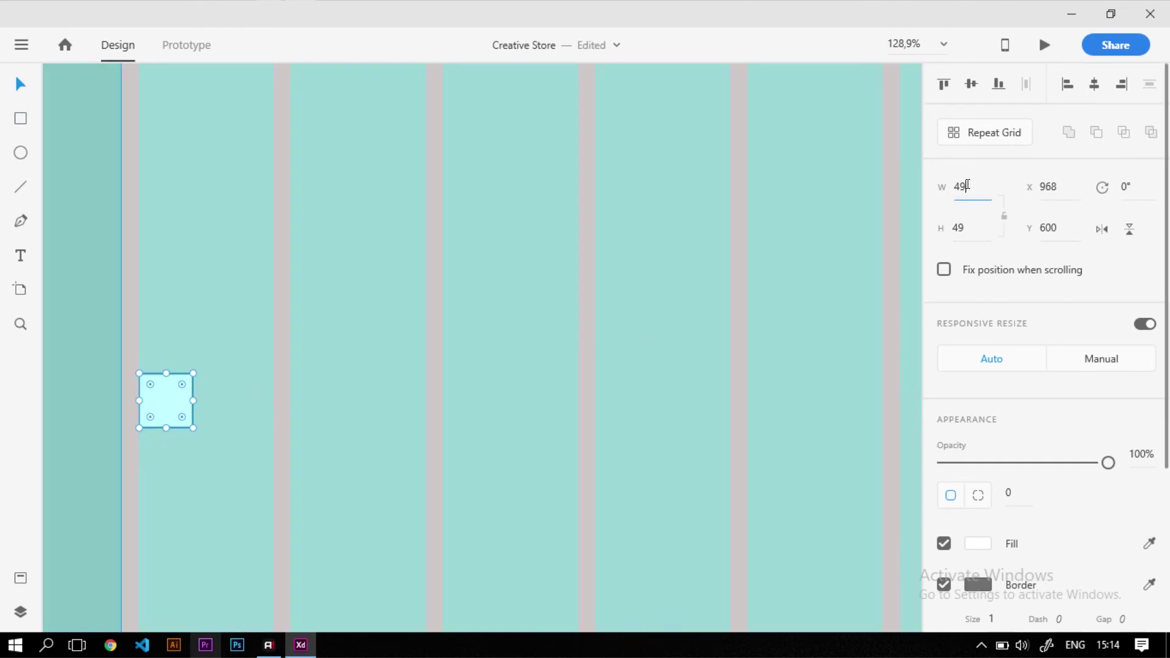
Set the new square's width and height to 40
{"action": "type", "text": "40"}
{"action": "key", "text": "Tab"}
{"action": "type", "text": "40"}
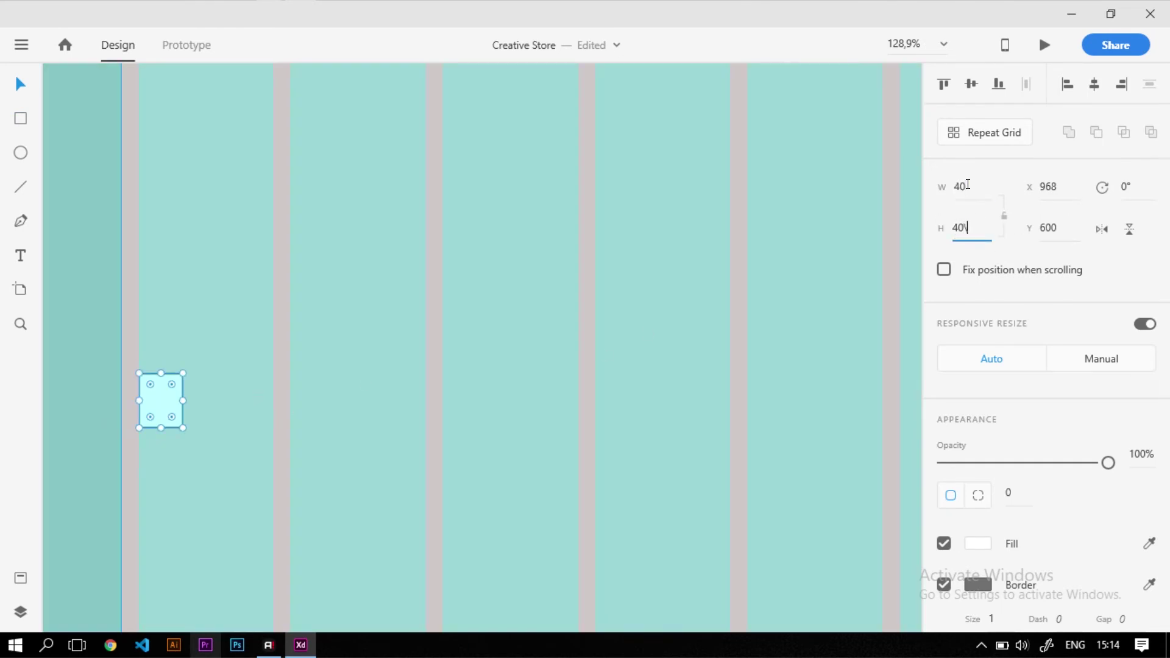
{"action": "key", "text": "Return"}
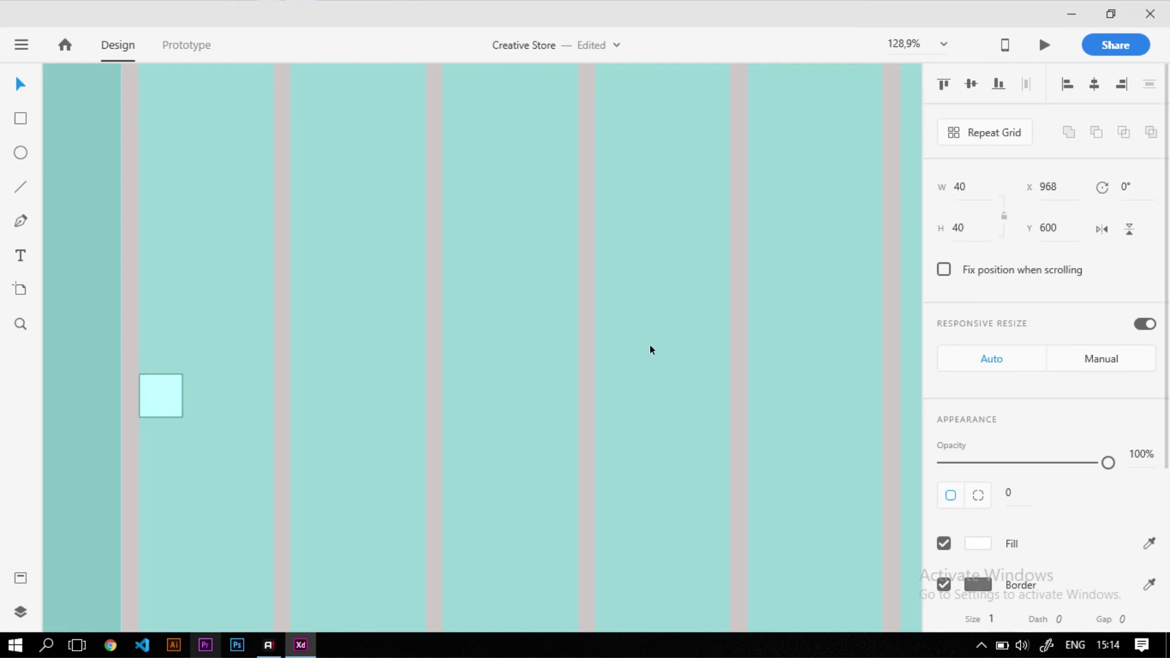
Place one 40 px square near each side of the right panel at Y 600 by duplicating the existing square
{"action": "scroll", "coordinate": [650, 345], "scroll_direction": "down", "scroll_amount": 3}
{"action": "scroll", "coordinate": [317, 376], "scroll_direction": "down", "scroll_amount": 1}
{"action": "left_click_drag", "start_coordinate": [284, 394], "coordinate": [640, 385]}
Align both small squares vertically to the middle of the right panel
{"action": "left_click", "coordinate": [296, 386], "text": "shift"}
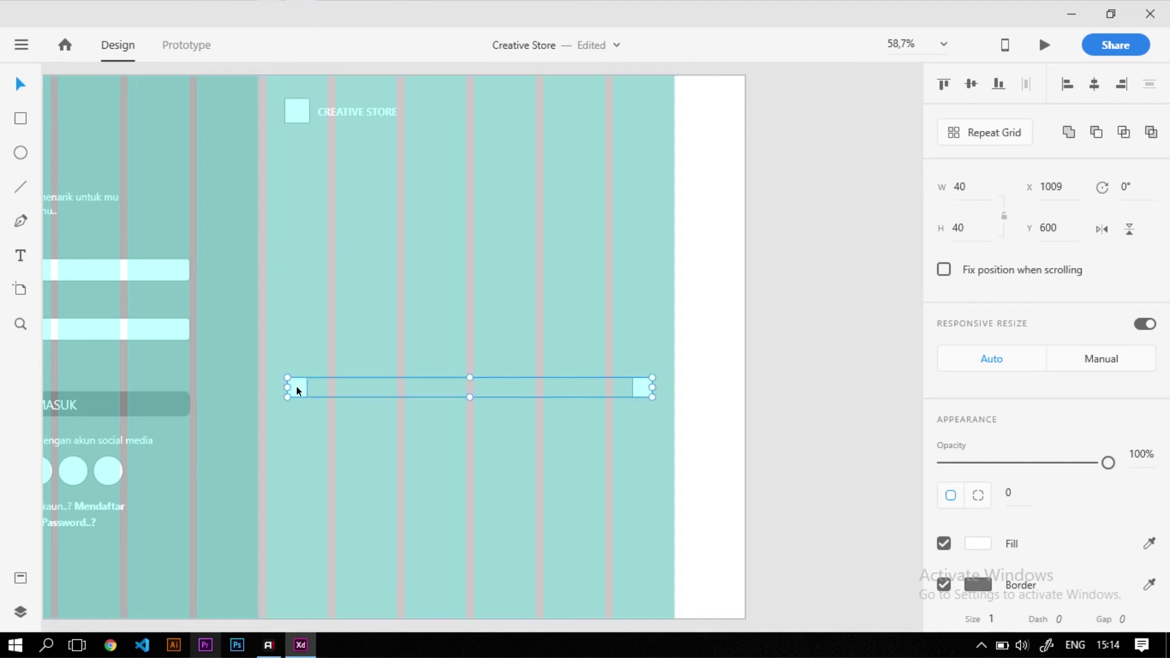
{"action": "left_click", "coordinate": [402, 295], "text": "shift"}
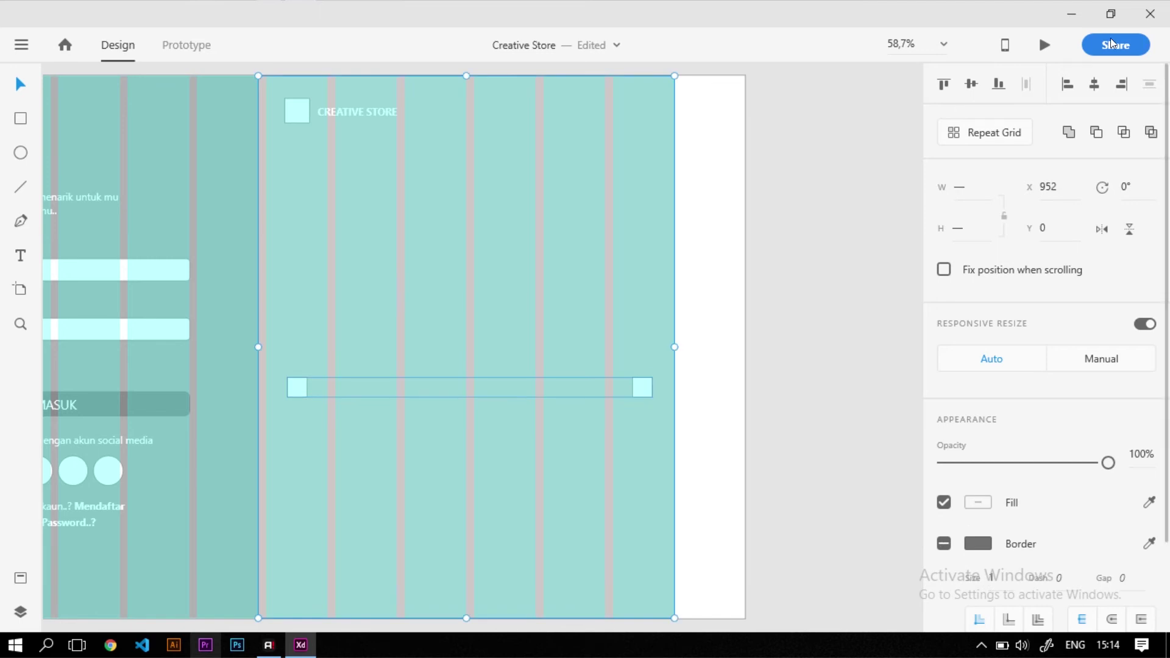
{"action": "left_click", "coordinate": [972, 84]}
{"action": "key", "text": "Escape"}
{"action": "scroll", "coordinate": [315, 337], "scroll_direction": "down", "scroll_amount": 3}
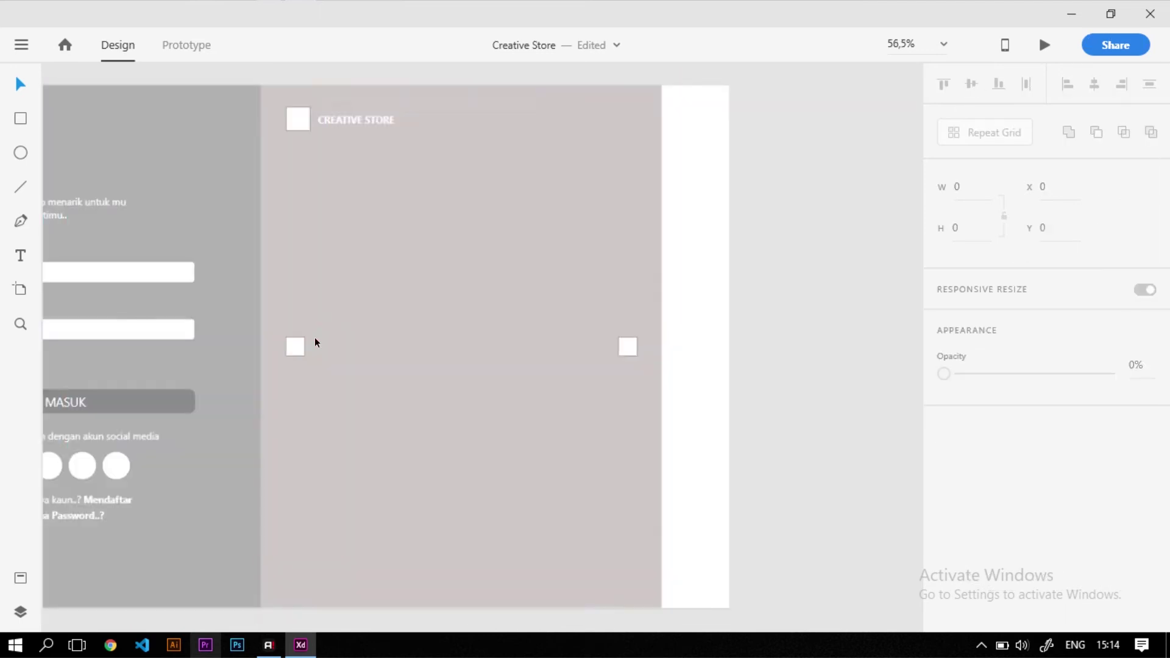
Draw a rectangle about 536 by 73 px near the bottom of the right panel, spanning four grid columns
{"action": "scroll", "coordinate": [415, 473], "scroll_direction": "up", "scroll_amount": 3}
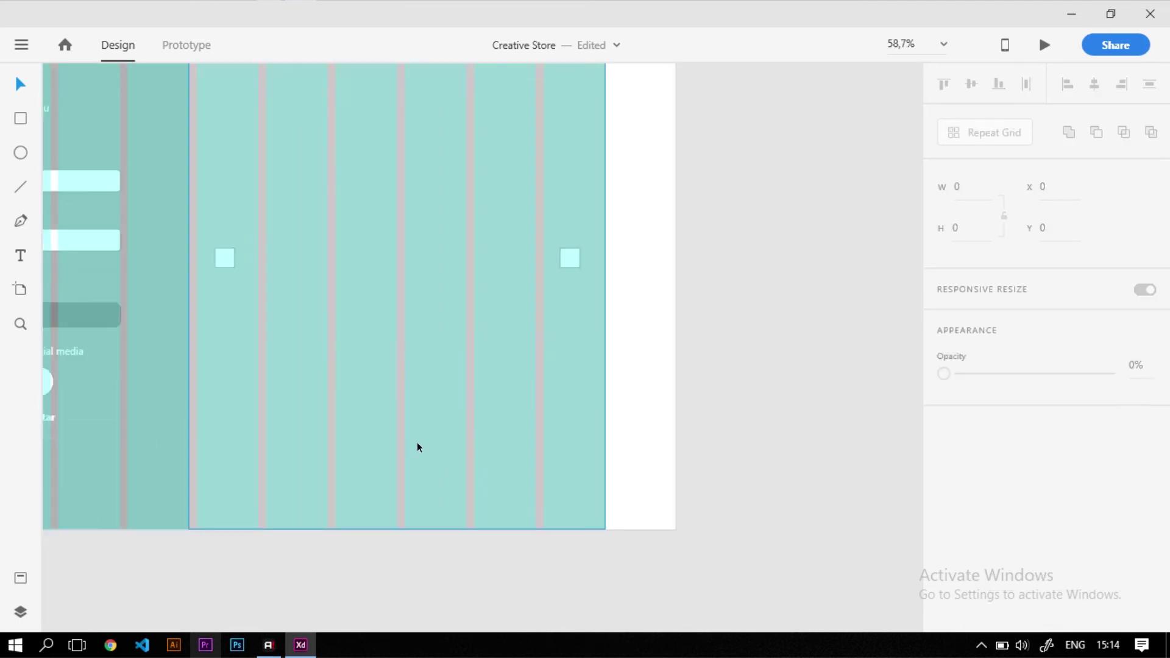
{"action": "left_click", "coordinate": [22, 116]}
{"action": "left_click_drag", "start_coordinate": [267, 477], "coordinate": [536, 514]}
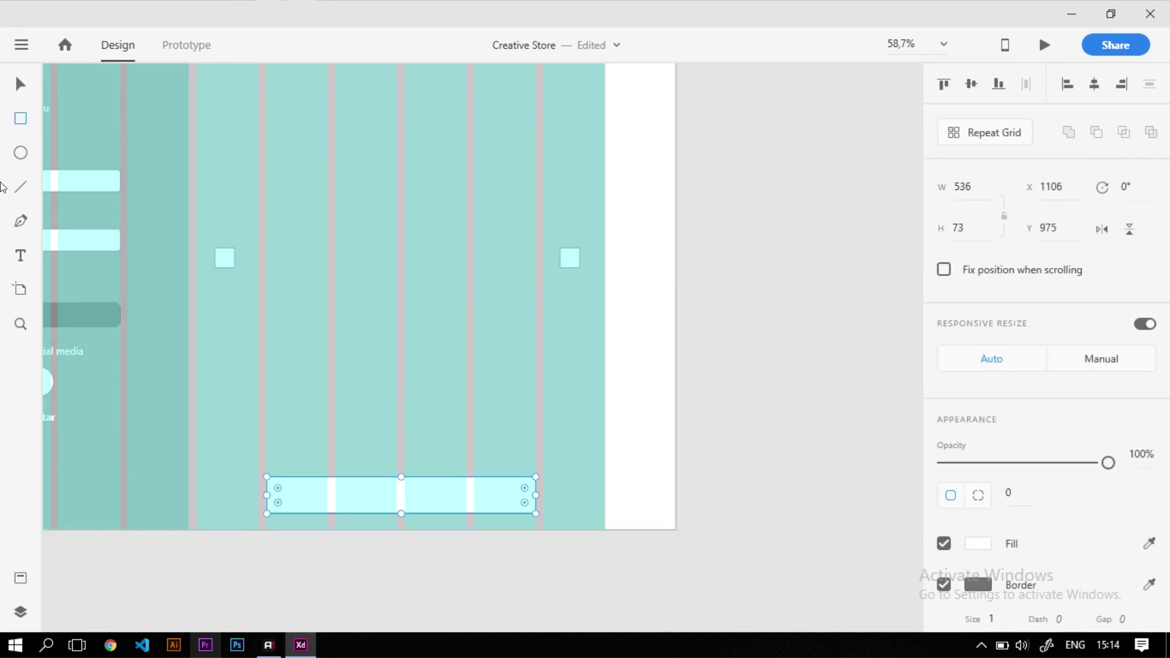
{"action": "key", "text": "v"}
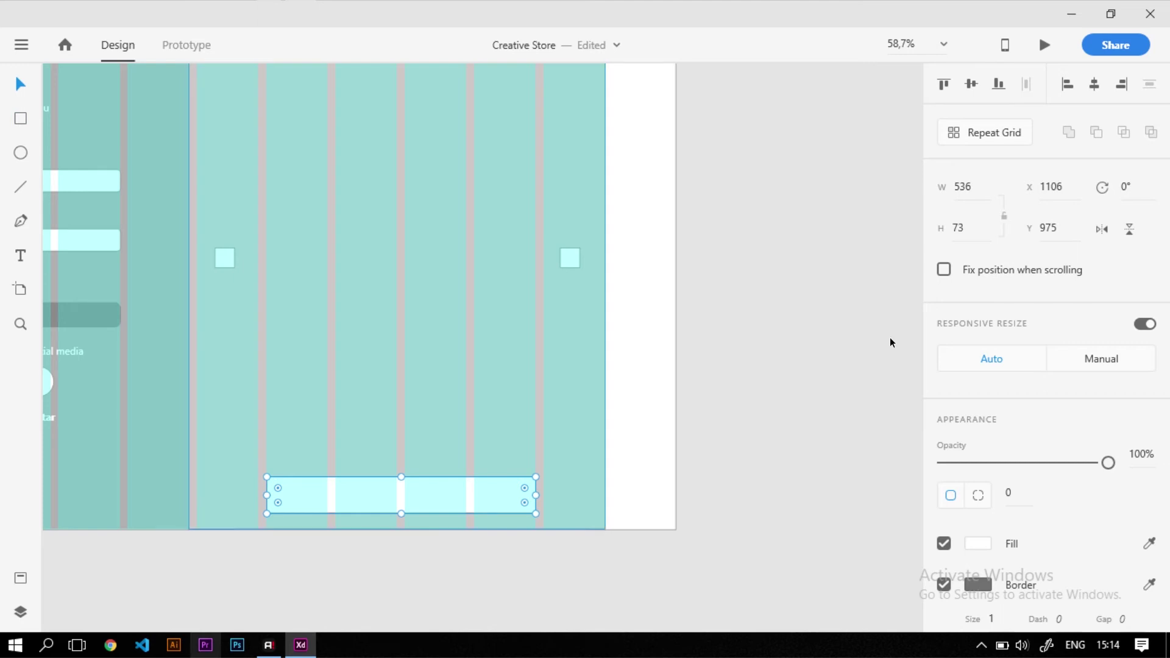
Set the height of the bottom rectangle in the right panel to 50
{"action": "scroll", "coordinate": [276, 507], "scroll_direction": "up", "scroll_amount": 5}
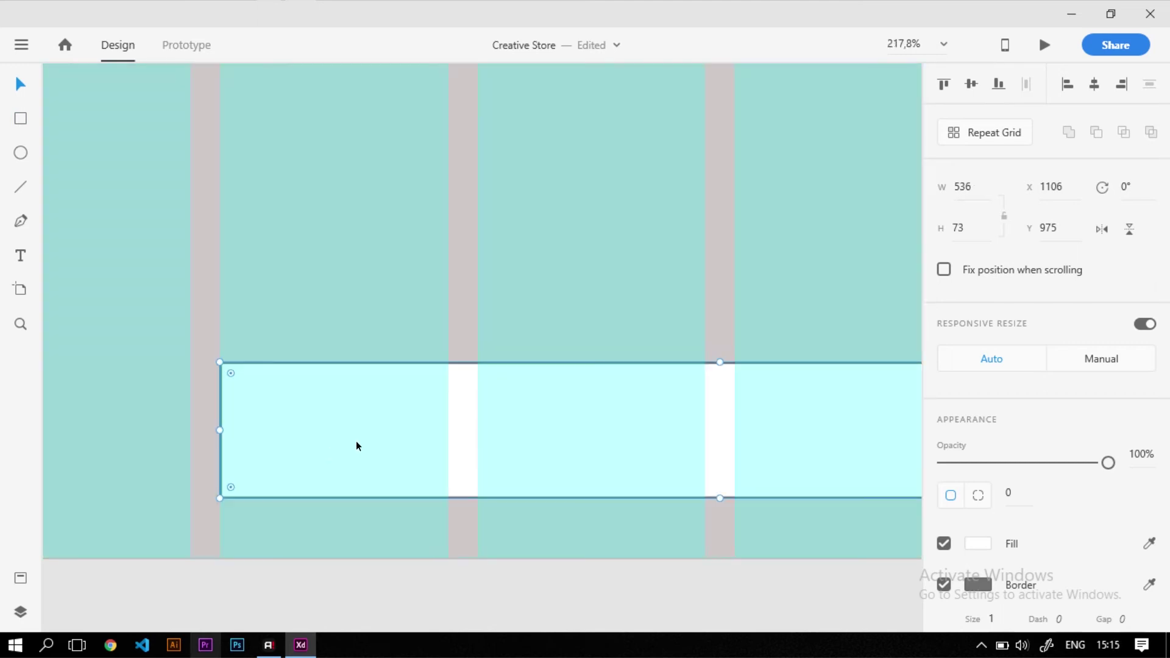
{"action": "scroll", "coordinate": [275, 437], "scroll_direction": "down", "scroll_amount": 3}
{"action": "scroll", "coordinate": [584, 383], "scroll_direction": "up", "scroll_amount": 5}
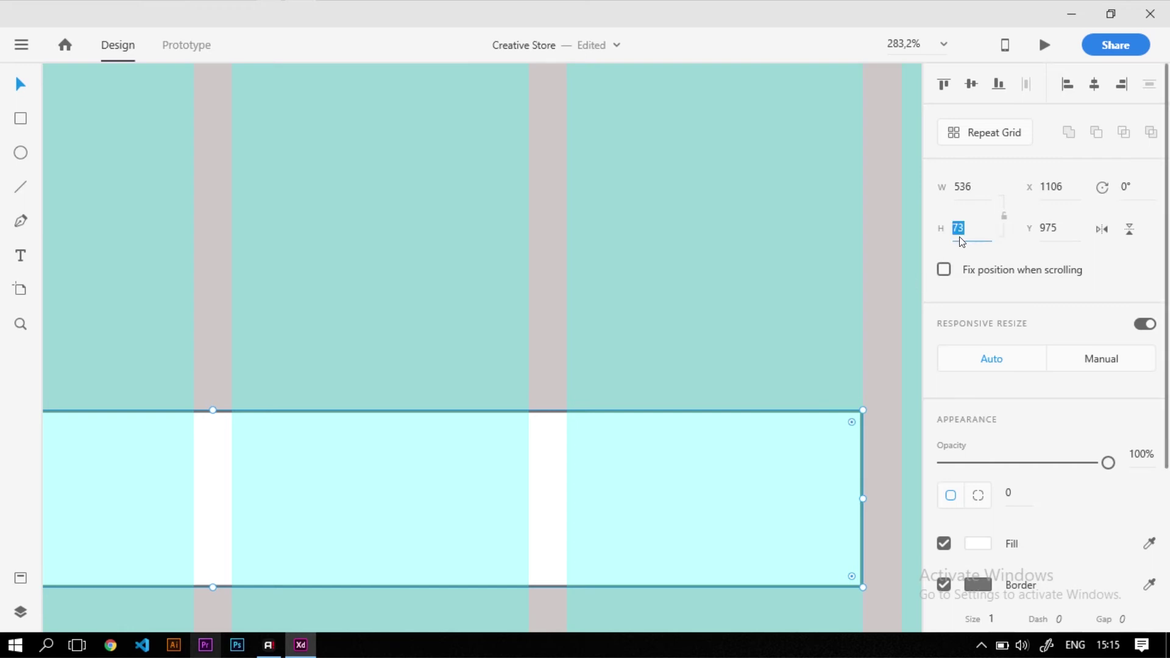
{"action": "type", "text": "50"}
{"action": "key", "text": "Return"}
Round the corners of the bottom rectangle to a radius of about 11
{"action": "scroll", "coordinate": [407, 422], "scroll_direction": "down", "scroll_amount": 4}
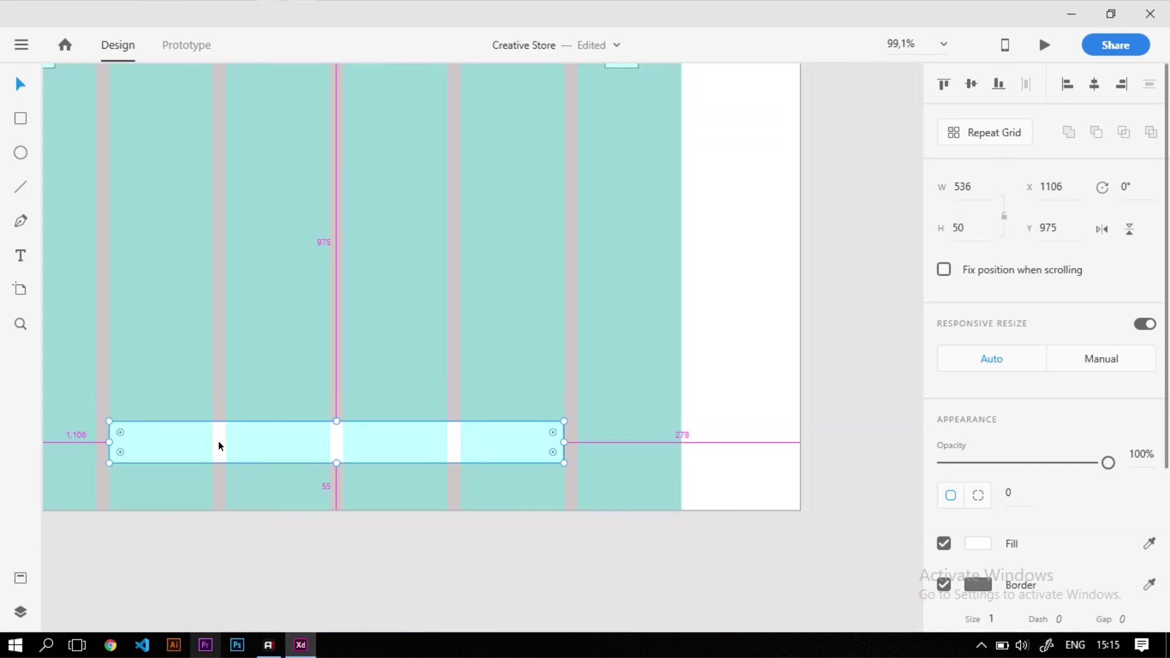
{"action": "scroll", "coordinate": [139, 445], "scroll_direction": "up", "scroll_amount": 5}
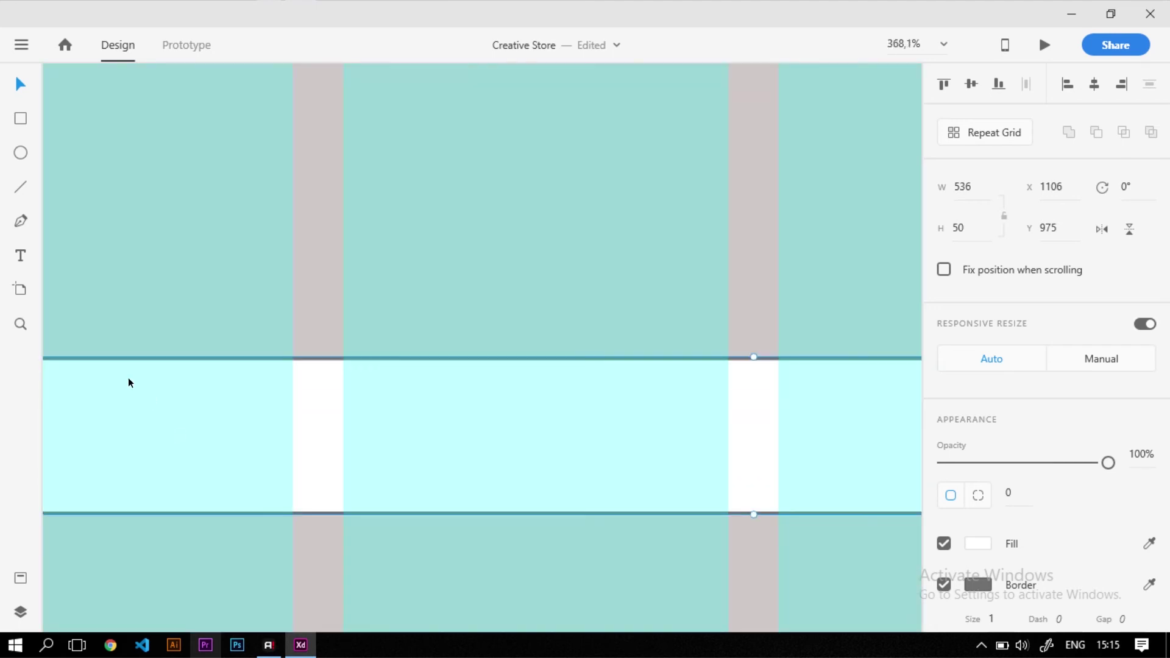
{"action": "scroll", "coordinate": [128, 383], "scroll_direction": "down", "scroll_amount": 2}
{"action": "scroll", "coordinate": [632, 379], "scroll_direction": "down", "scroll_amount": 2}
{"action": "scroll", "coordinate": [495, 397], "scroll_direction": "up", "scroll_amount": 1}
{"action": "left_click_drag", "start_coordinate": [425, 345], "coordinate": [434, 349]}
{"action": "scroll", "coordinate": [426, 382], "scroll_direction": "down", "scroll_amount": 5}
{"action": "scroll", "coordinate": [557, 365], "scroll_direction": "up", "scroll_amount": 2}
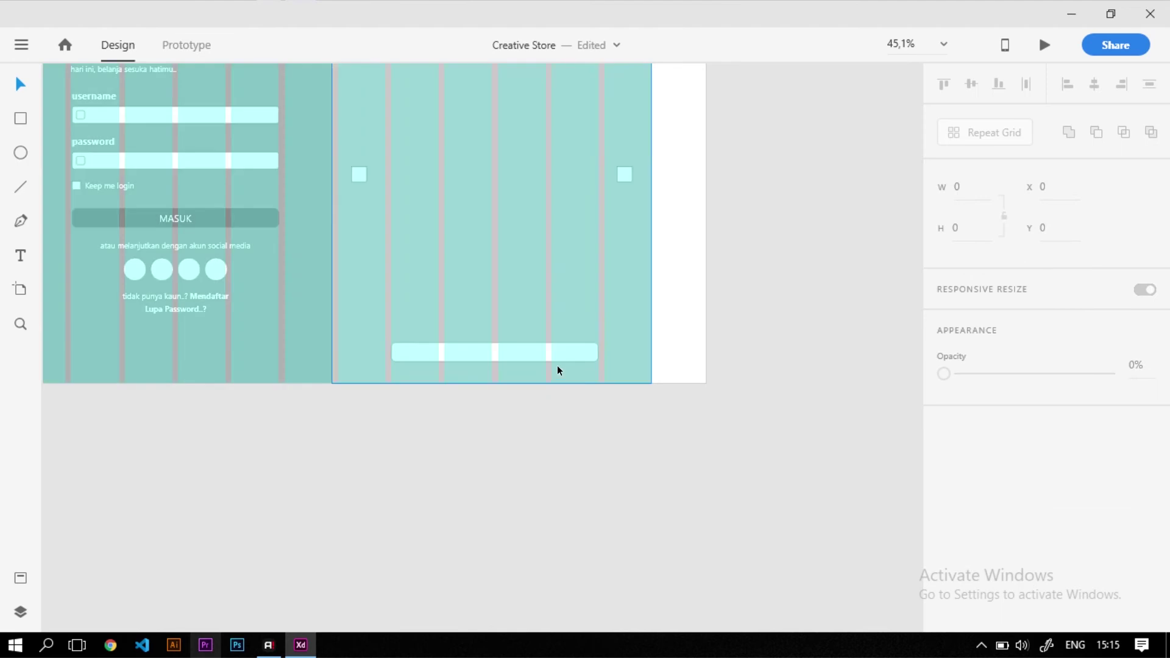
Add the text "GET STARTED" just above the rounded rectangle in the right panel
{"action": "scroll", "coordinate": [567, 345], "scroll_direction": "up", "scroll_amount": 4}
{"action": "scroll", "coordinate": [554, 360], "scroll_direction": "down", "scroll_amount": 1}
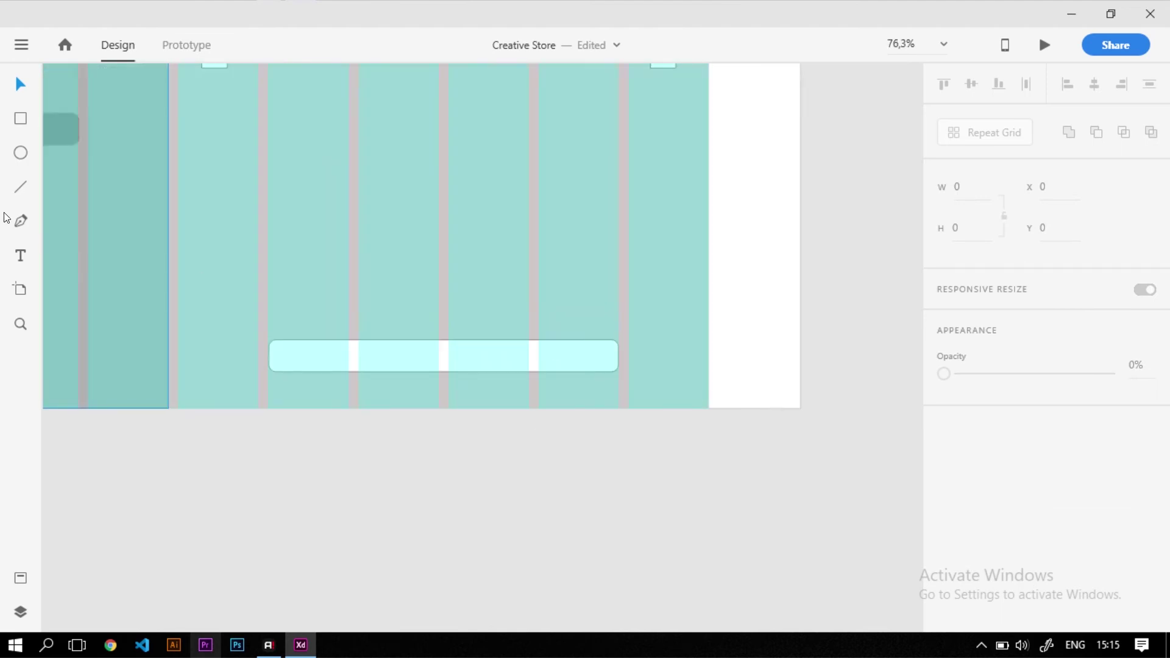
{"action": "left_click", "coordinate": [21, 256]}
{"action": "left_click", "coordinate": [360, 314]}
{"action": "type", "text": "get"}
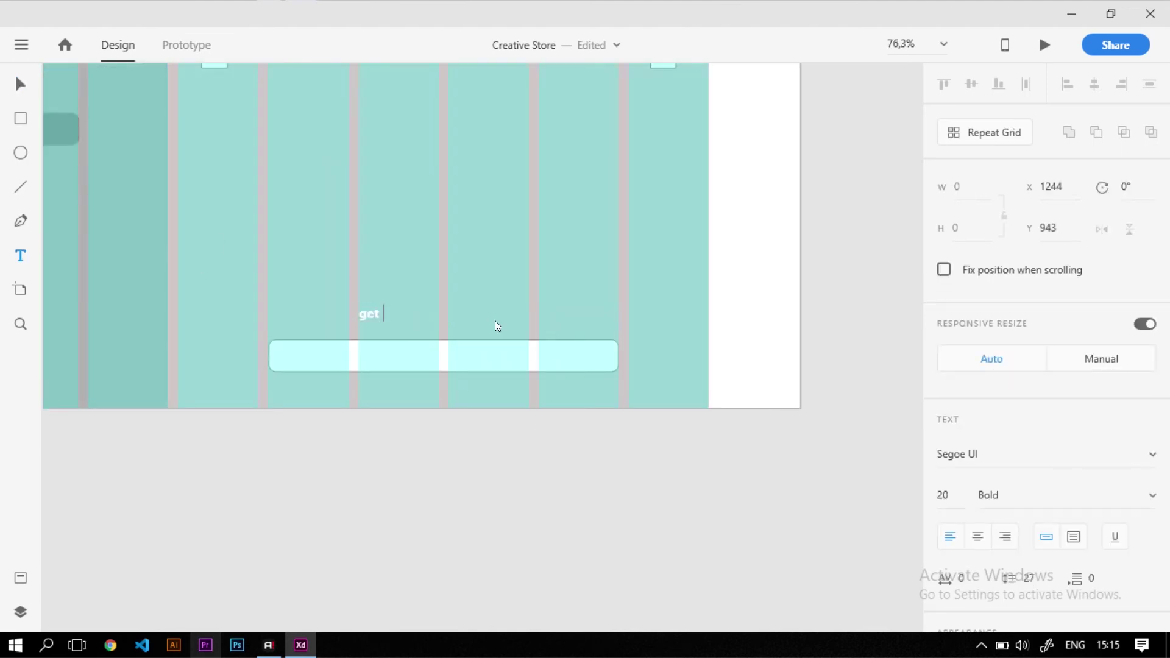
{"action": "key", "text": "ctrl+a"}
{"action": "type", "text": "GET STARTED"}
{"action": "key", "text": "Escape"}
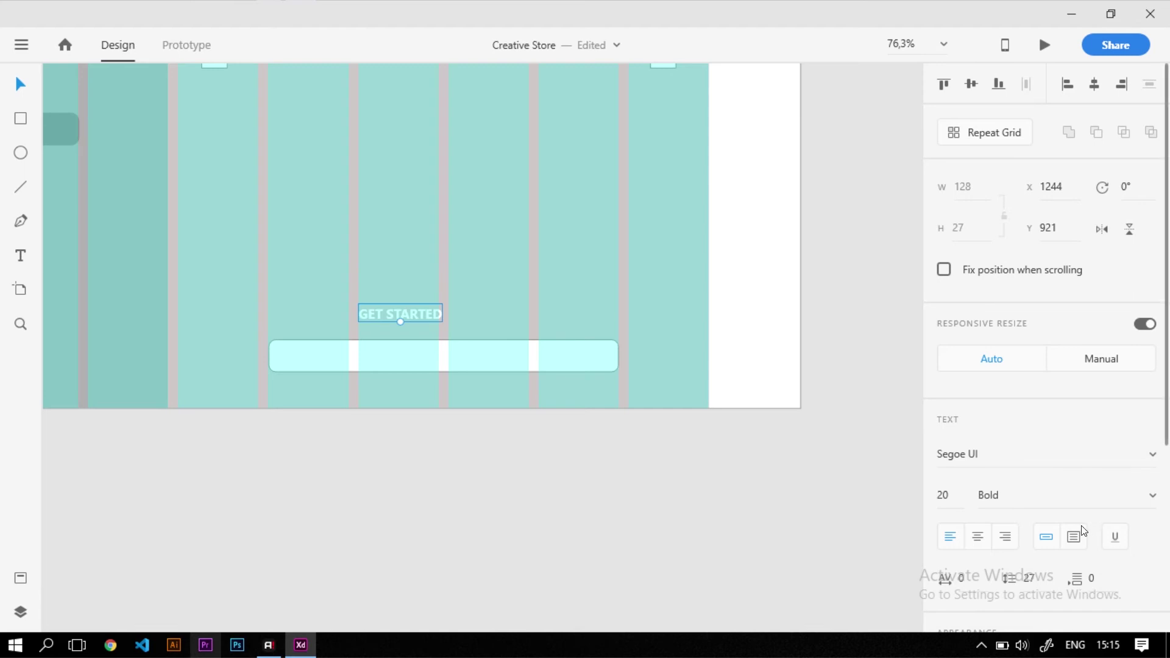
Set the "GET STARTED" text to size 25 and change its fill to grey
{"action": "key", "text": "BackSpace"}
{"action": "type", "text": "5"}
{"action": "key", "text": "Return"}
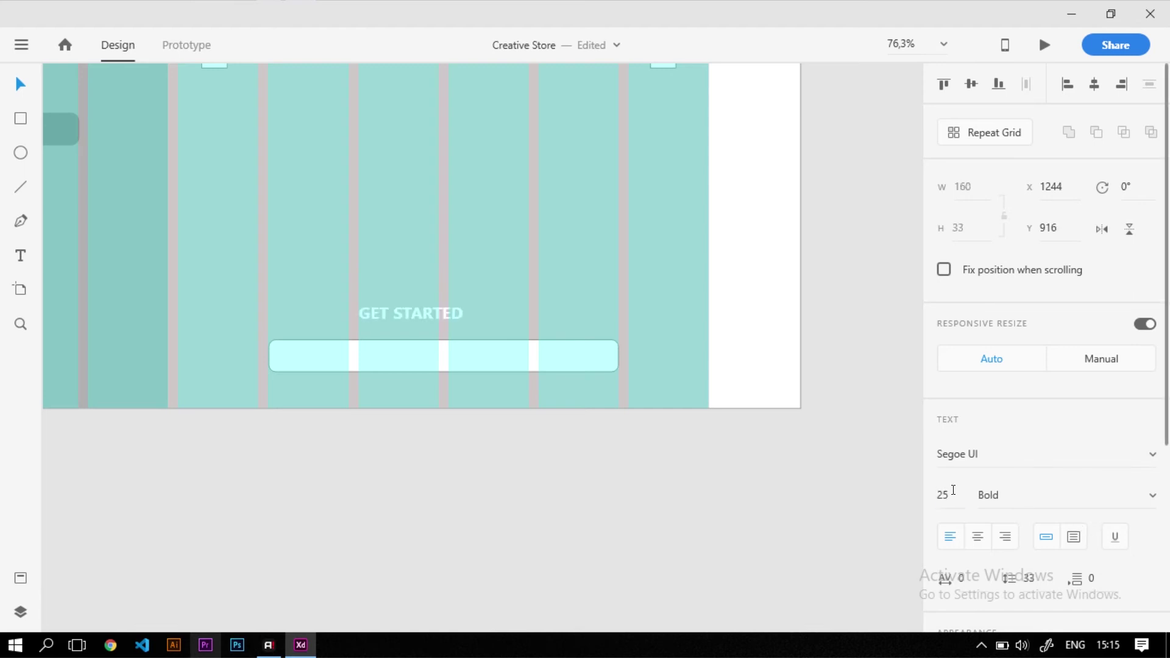
{"action": "scroll", "coordinate": [953, 490], "scroll_direction": "down", "scroll_amount": 4}
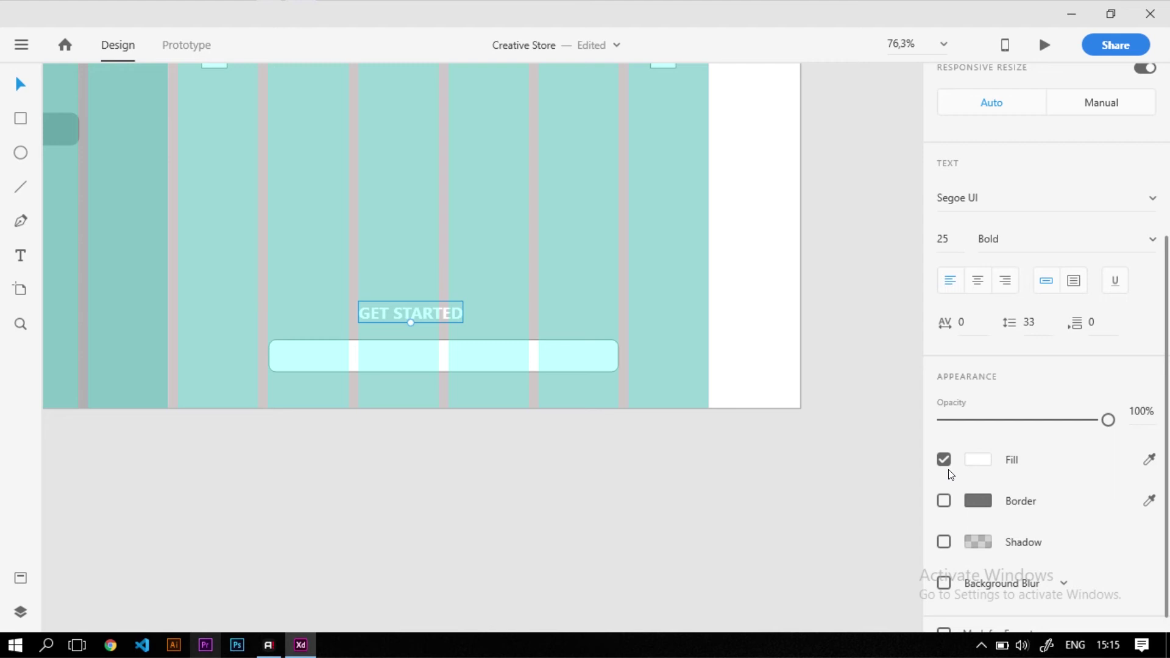
{"action": "left_click", "coordinate": [979, 460]}
{"action": "left_click_drag", "start_coordinate": [731, 425], "coordinate": [709, 418]}
{"action": "left_click", "coordinate": [604, 422]}
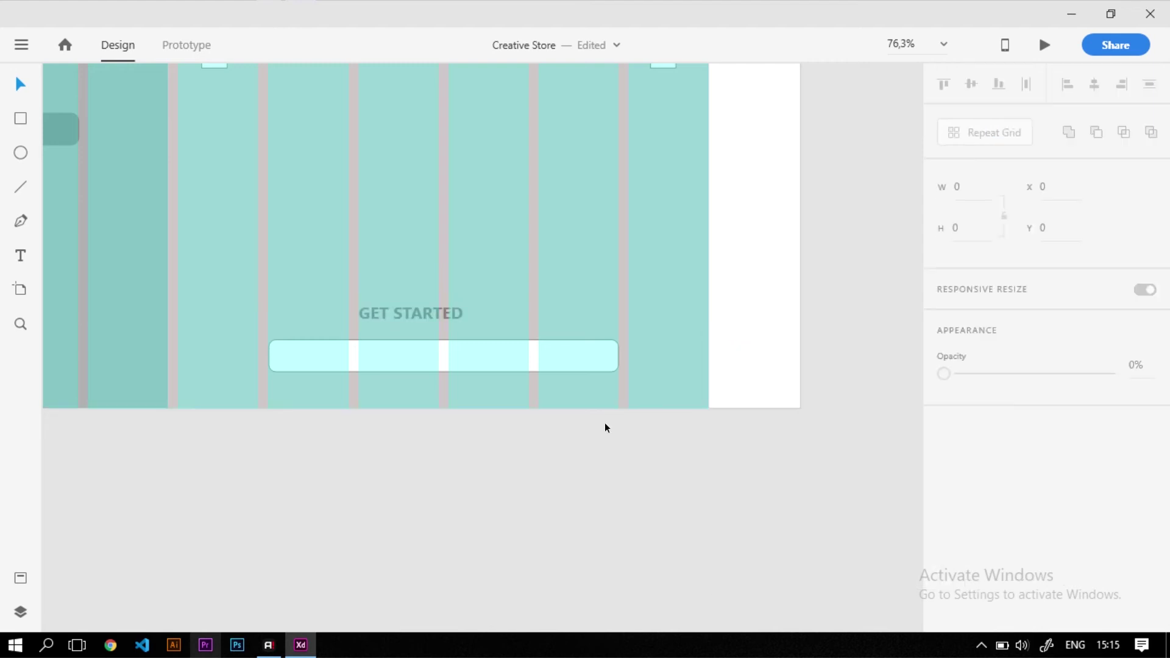
Centre the "GET STARTED" text horizontally and vertically on the rounded rectangle
{"action": "left_click", "coordinate": [399, 310]}
{"action": "left_click", "coordinate": [444, 361], "text": "shift"}
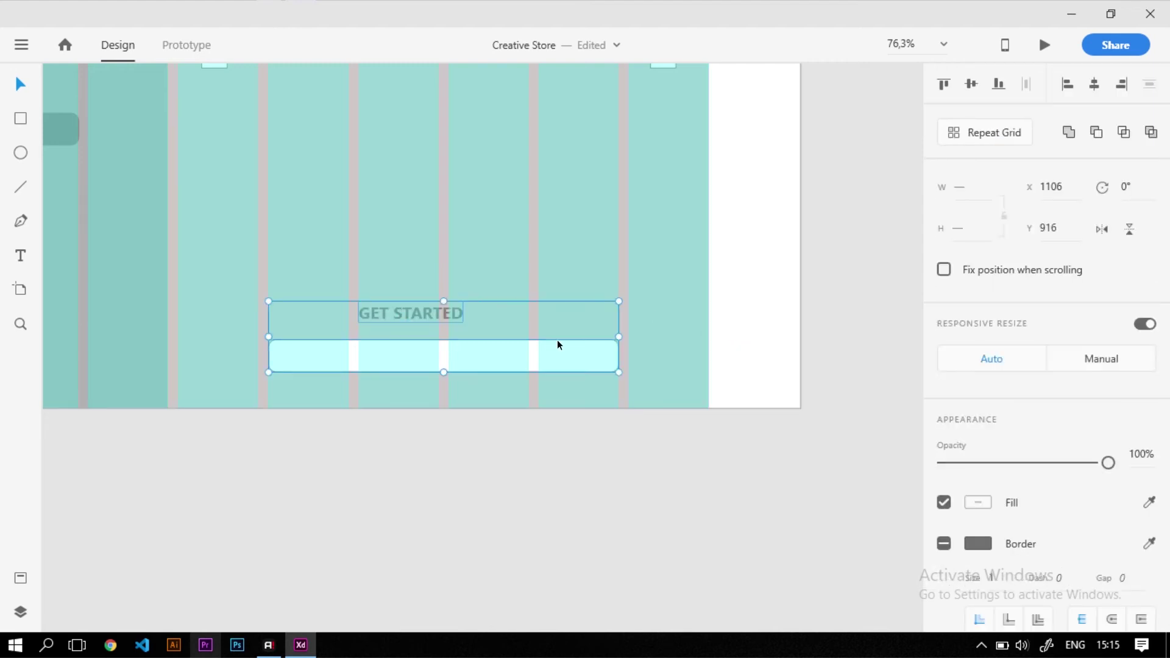
{"action": "left_click", "coordinate": [972, 84]}
{"action": "left_click", "coordinate": [1094, 84]}
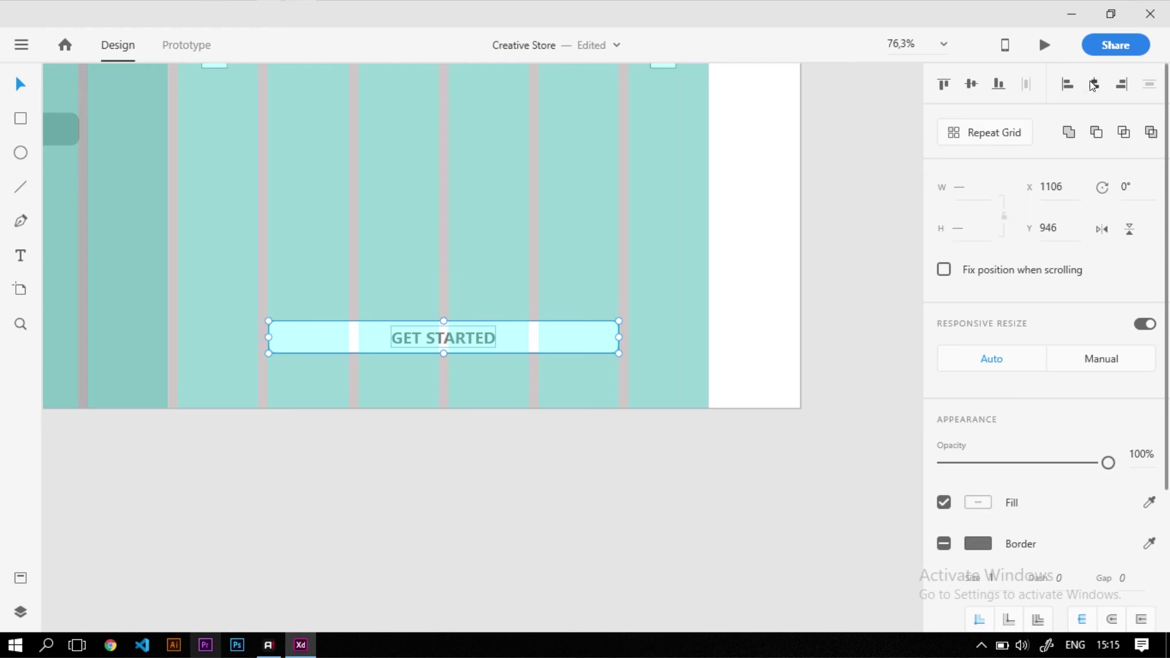
{"action": "left_click", "coordinate": [678, 467]}
Narrow the rounded rectangle behind the "GET STARTED" text from both ends
{"action": "scroll", "coordinate": [542, 478], "scroll_direction": "down", "scroll_amount": 6}
{"action": "scroll", "coordinate": [728, 409], "scroll_direction": "up", "scroll_amount": 1}
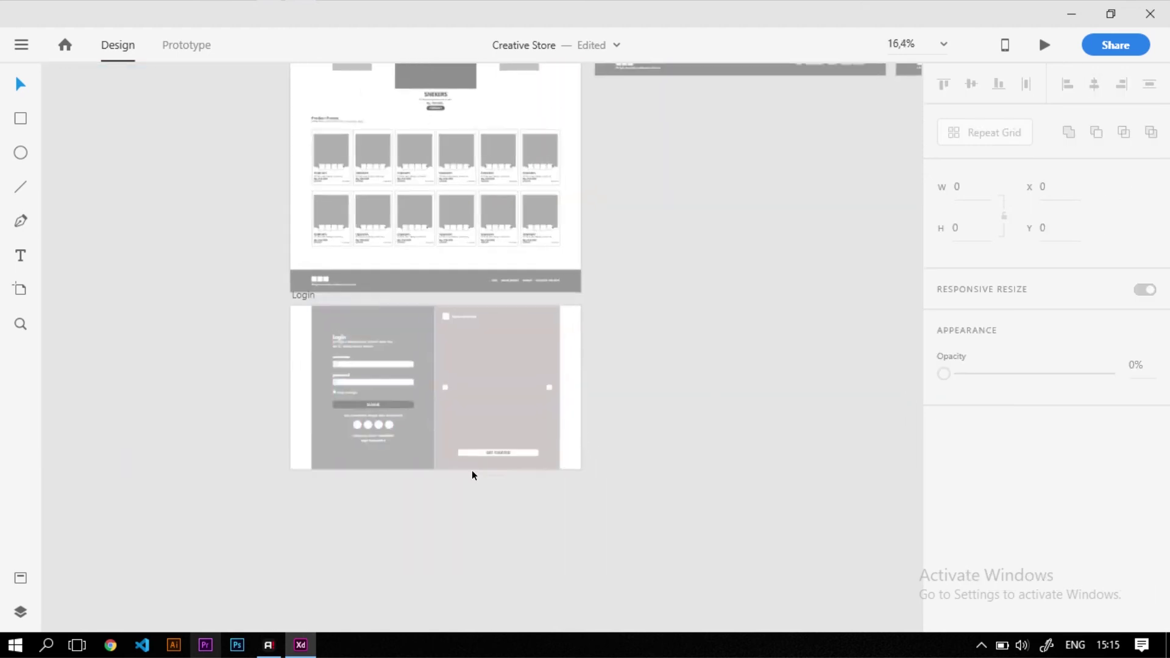
{"action": "scroll", "coordinate": [519, 449], "scroll_direction": "up", "scroll_amount": 3}
{"action": "scroll", "coordinate": [525, 457], "scroll_direction": "up", "scroll_amount": 3}
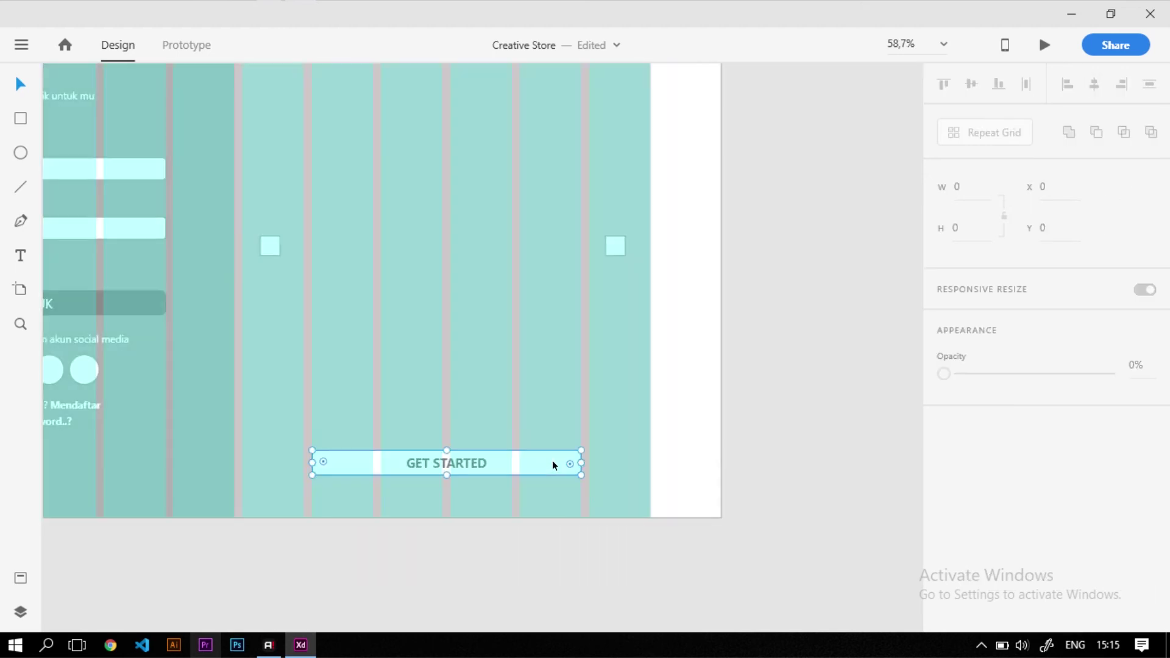
{"action": "left_click", "coordinate": [553, 463]}
{"action": "scroll", "coordinate": [552, 459], "scroll_direction": "up", "scroll_amount": 2}
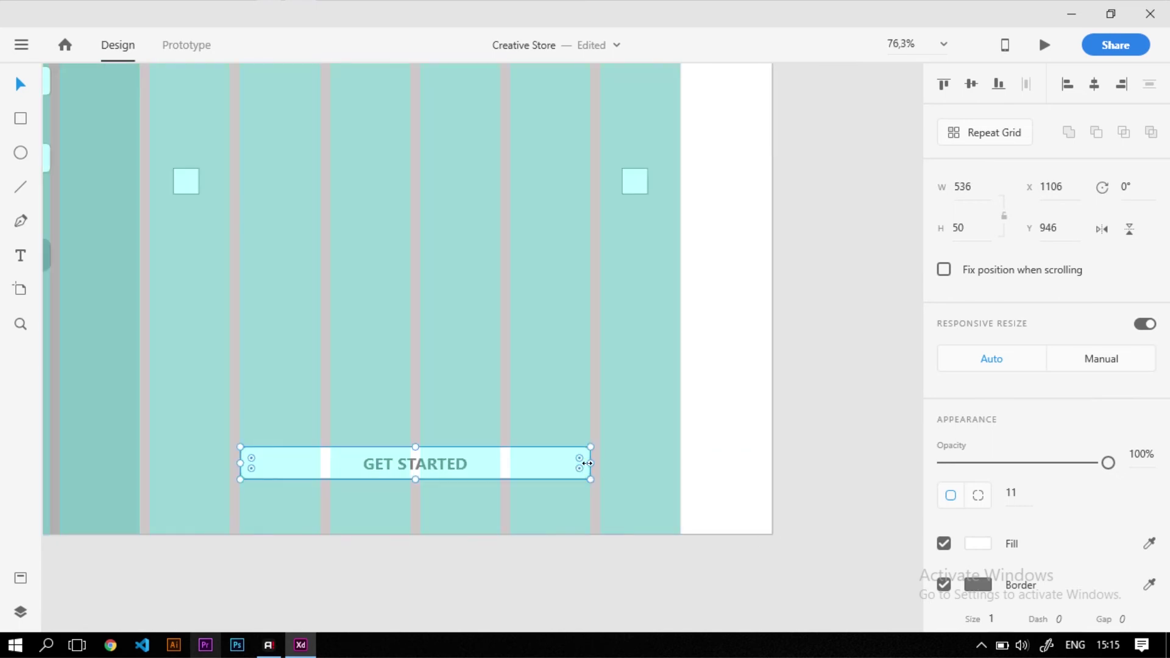
{"action": "left_click_drag", "start_coordinate": [587, 462], "coordinate": [551, 462]}
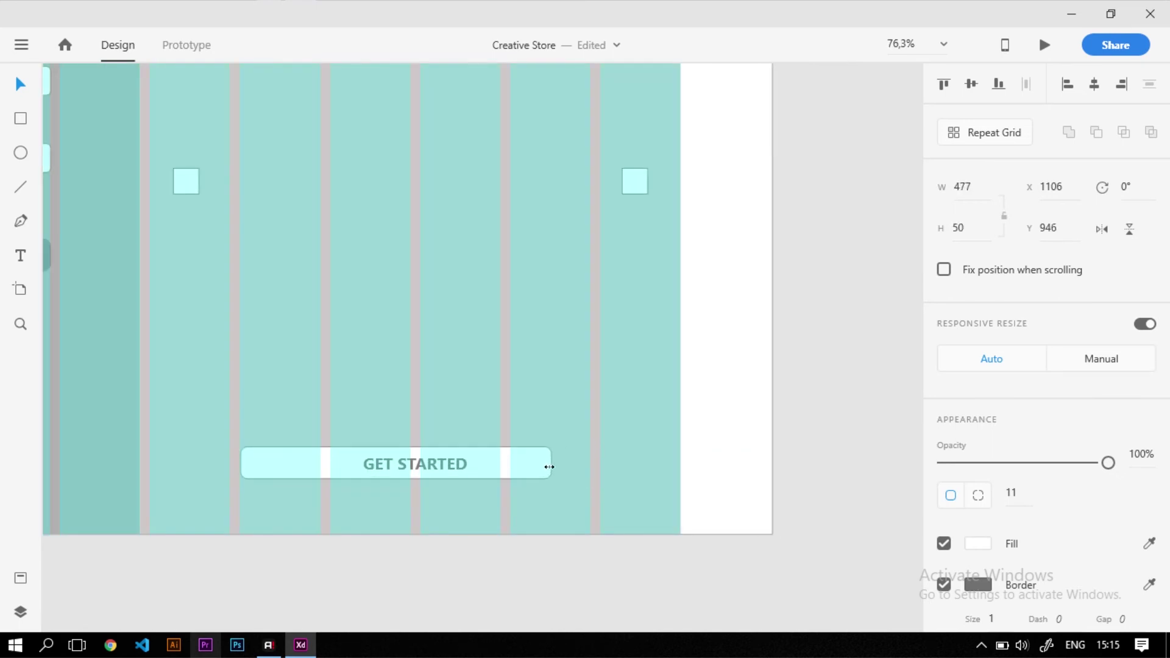
{"action": "left_click_drag", "start_coordinate": [243, 462], "coordinate": [264, 463]}
Group the "GET STARTED" text with its rectangle and centre the group horizontally in the right panel
{"action": "scroll", "coordinate": [524, 448], "scroll_direction": "down", "scroll_amount": 5}
{"action": "scroll", "coordinate": [497, 476], "scroll_direction": "up", "scroll_amount": 5}
{"action": "left_click_drag", "start_coordinate": [582, 561], "coordinate": [390, 410]}
{"action": "key", "text": "ctrl+g"}
{"action": "left_click", "coordinate": [594, 368], "text": "shift"}
{"action": "left_click", "coordinate": [1089, 80]}
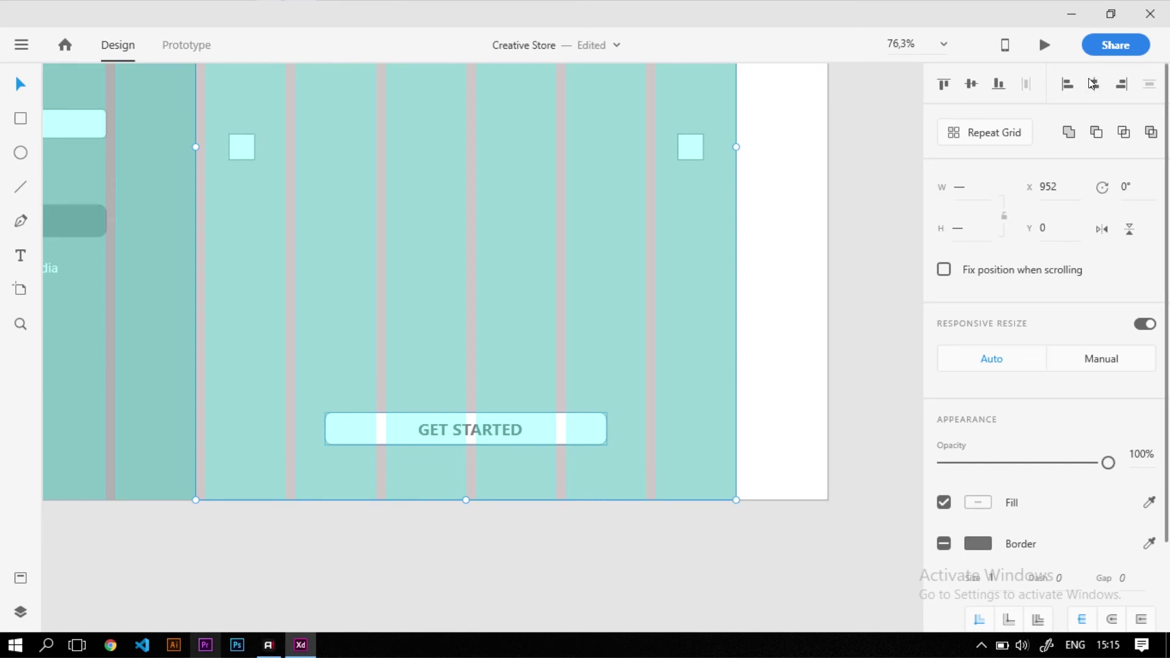
{"action": "left_click", "coordinate": [883, 307]}
Turn off the layout grid of the Login artboard
{"action": "scroll", "coordinate": [698, 433], "scroll_direction": "down", "scroll_amount": 5}
{"action": "scroll", "coordinate": [612, 357], "scroll_direction": "up", "scroll_amount": 3}
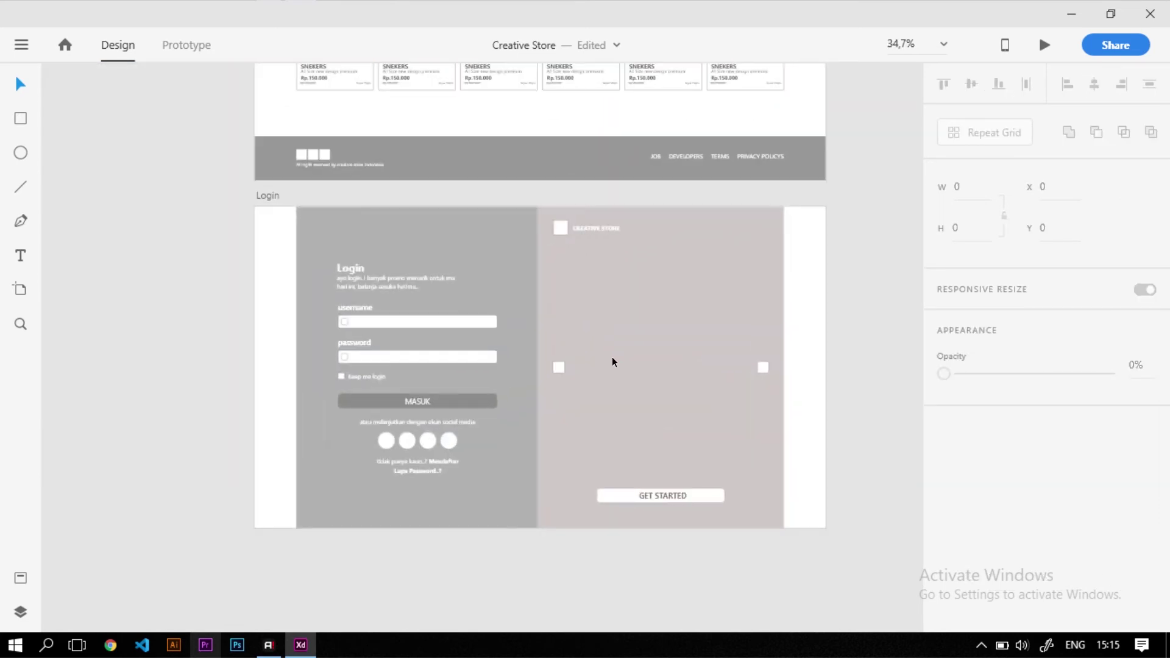
{"action": "left_click", "coordinate": [815, 451]}
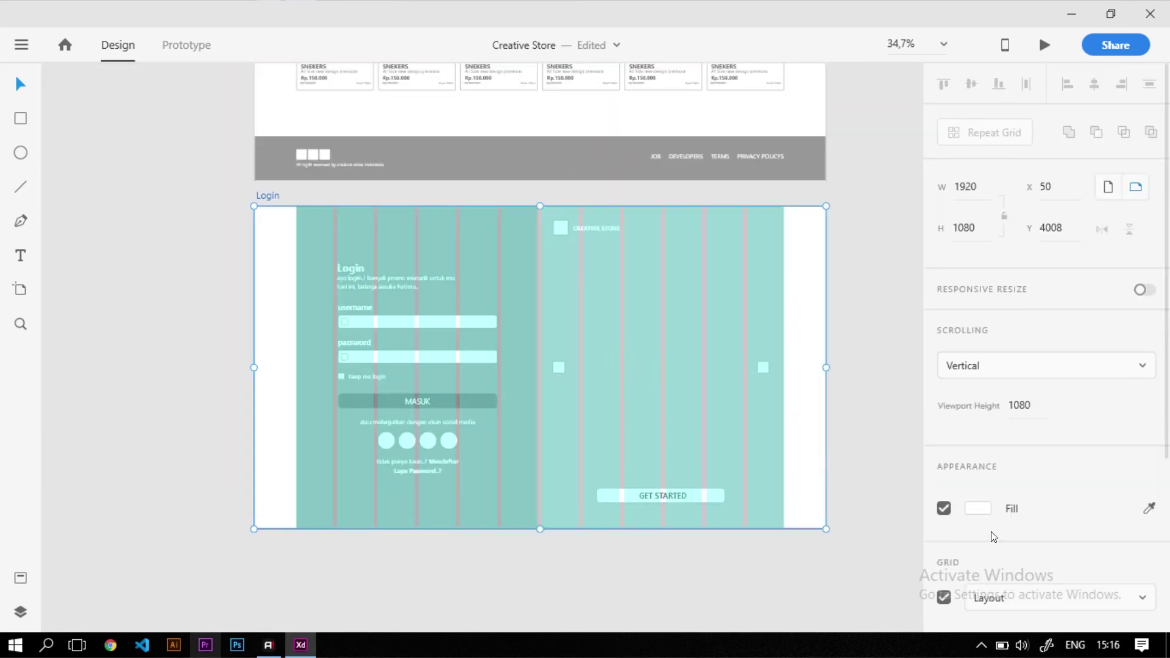
{"action": "scroll", "coordinate": [951, 567], "scroll_direction": "down", "scroll_amount": 3}
{"action": "left_click", "coordinate": [945, 358]}
{"action": "left_click", "coordinate": [803, 521]}
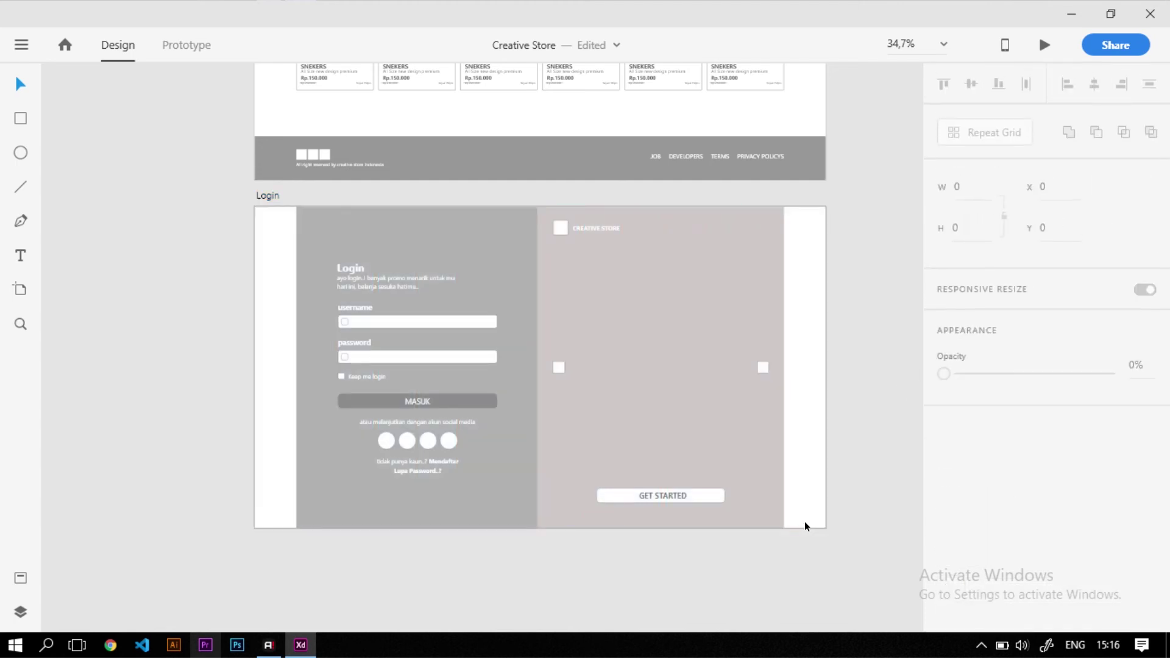
Duplicate the Login artboard with all its content
{"action": "scroll", "coordinate": [639, 416], "scroll_direction": "up", "scroll_amount": 1}
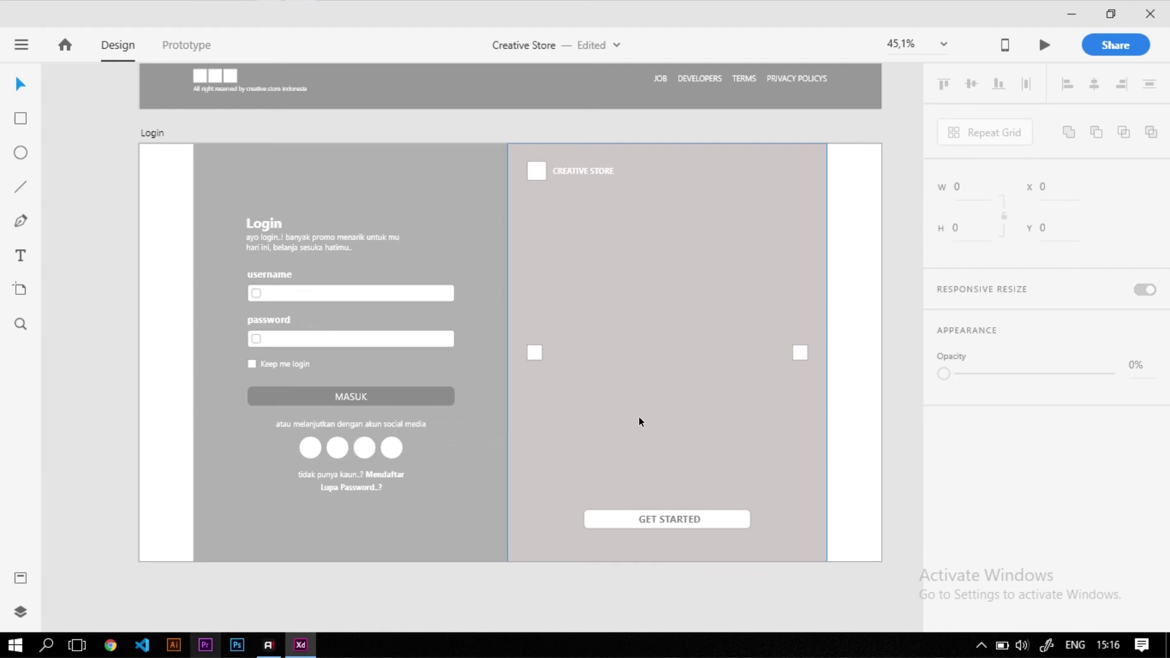
{"action": "scroll", "coordinate": [639, 415], "scroll_direction": "down", "scroll_amount": 2}
{"action": "scroll", "coordinate": [769, 232], "scroll_direction": "up", "scroll_amount": 1}
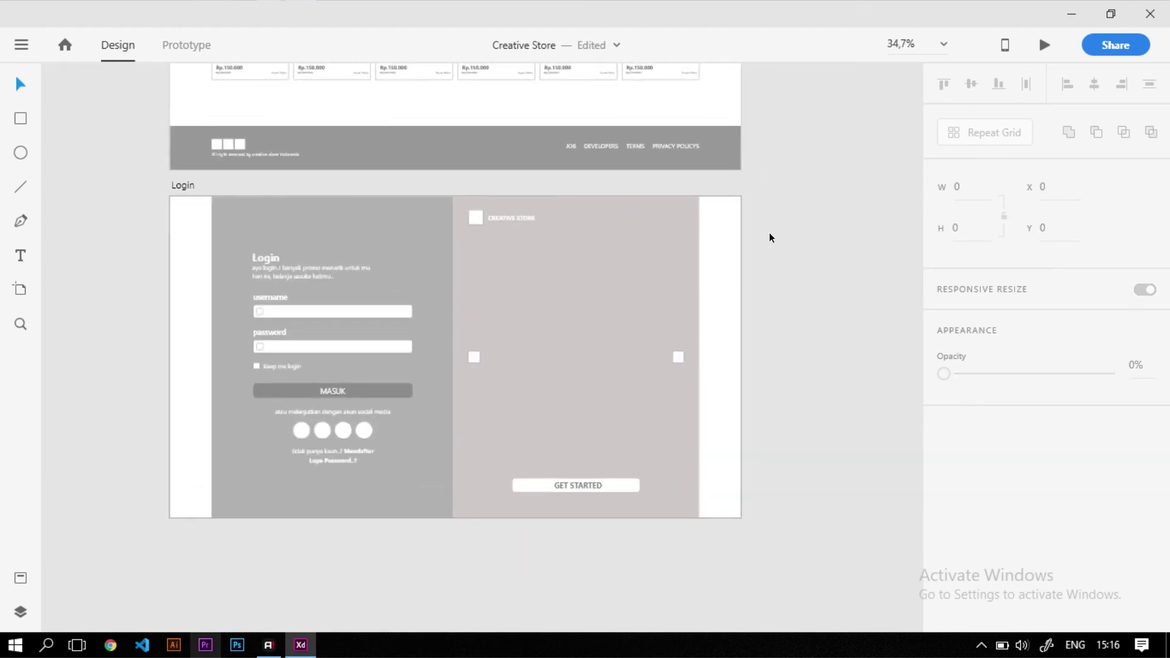
{"action": "left_click", "coordinate": [721, 275]}
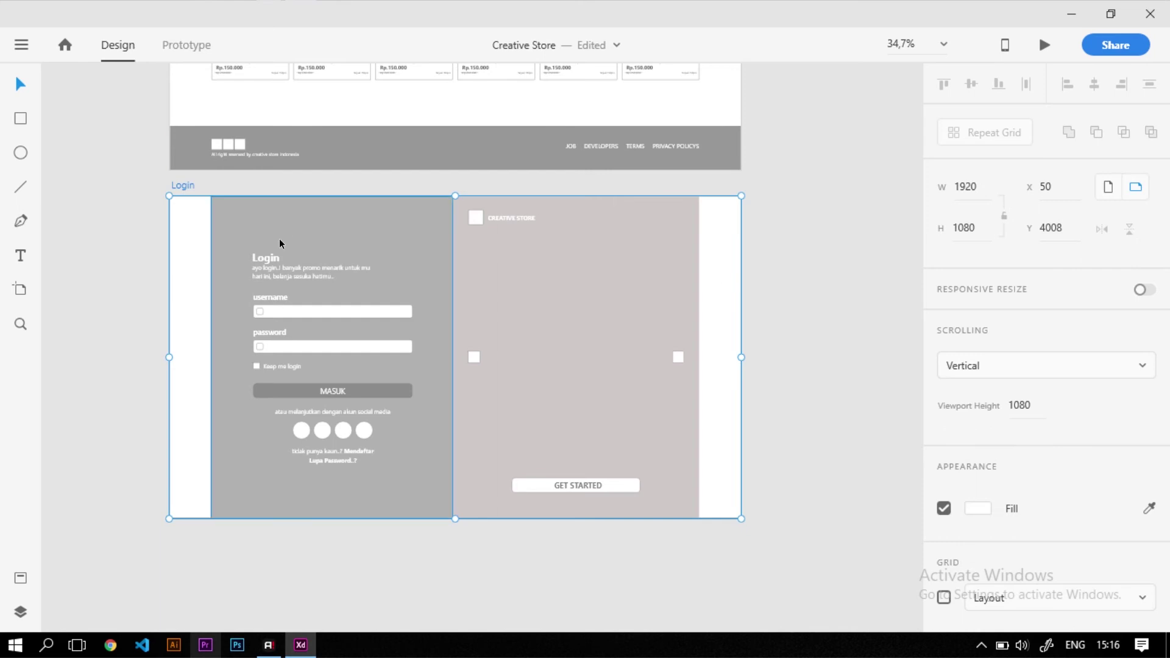
{"action": "left_click", "coordinate": [20, 612]}
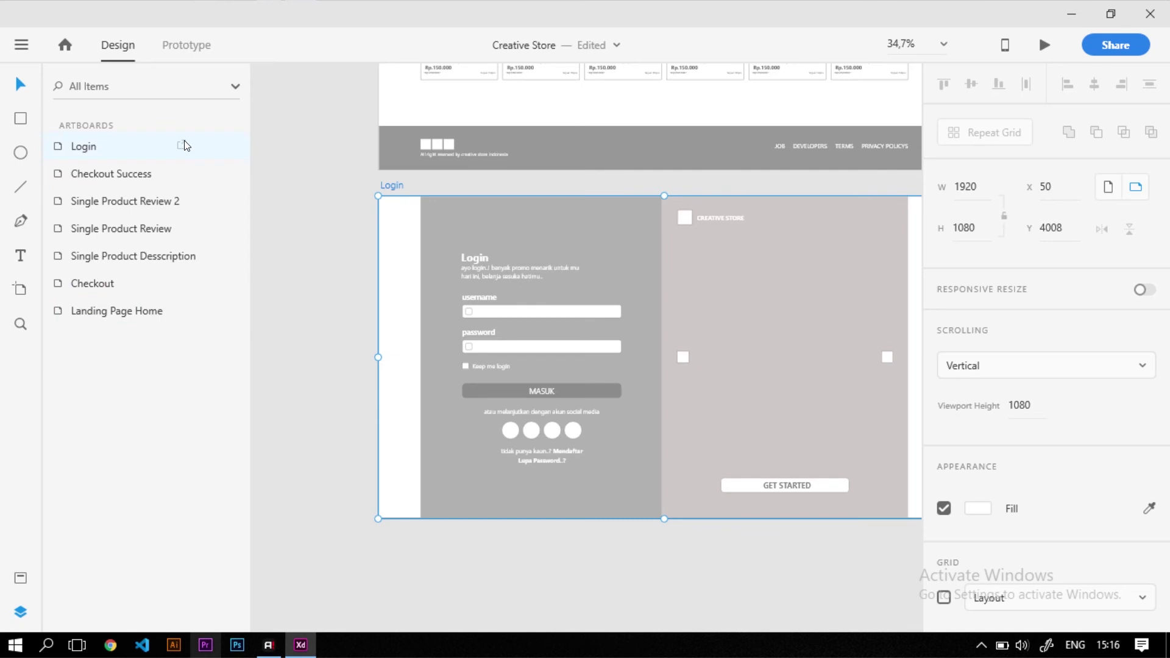
{"action": "key", "text": "ctrl+d"}
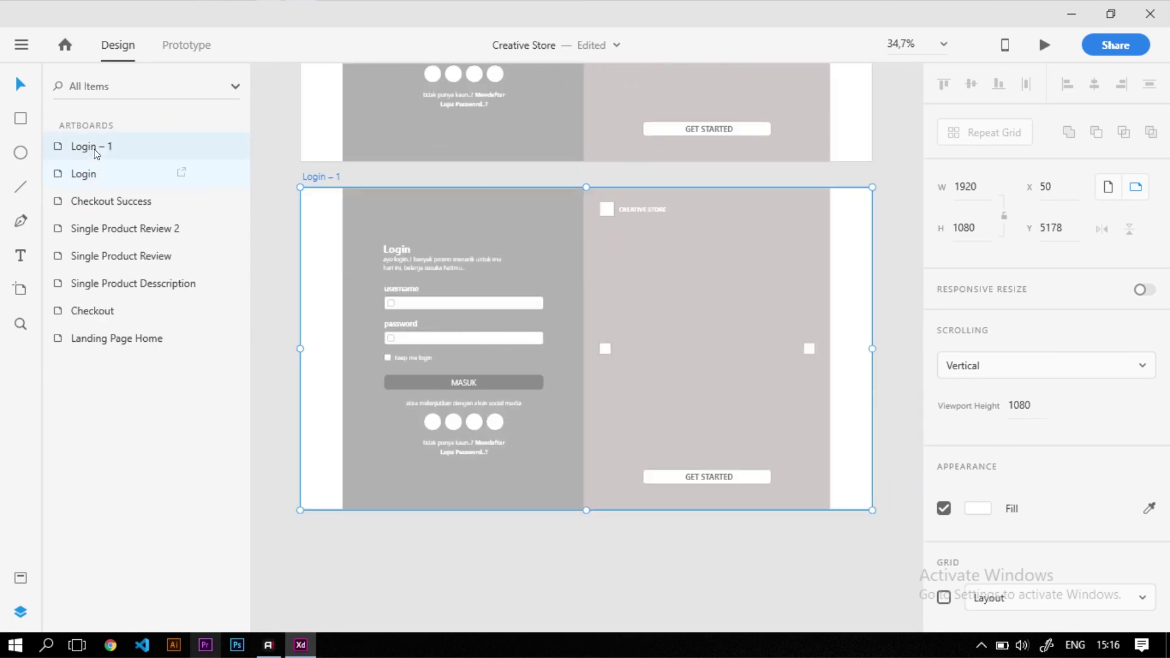
Rename the duplicated Login artboard to "Register"
{"action": "scroll", "coordinate": [398, 386], "scroll_direction": "down", "scroll_amount": 3}
{"action": "scroll", "coordinate": [388, 155], "scroll_direction": "up", "scroll_amount": 3}
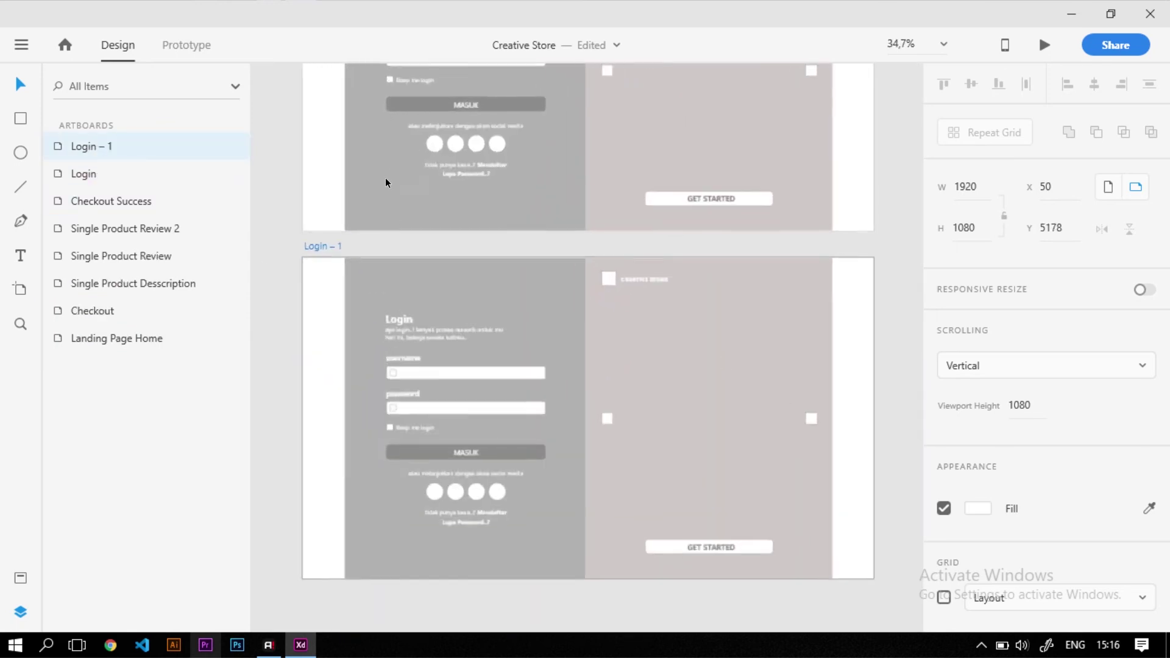
{"action": "left_click_drag", "start_coordinate": [374, 195], "coordinate": [401, 290]}
{"action": "left_click", "coordinate": [322, 352]}
{"action": "scroll", "coordinate": [351, 296], "scroll_direction": "up", "scroll_amount": 5}
{"action": "double_click", "coordinate": [273, 313]}
{"action": "key", "text": "BackSpace"}
{"action": "type", "text": "rEGISTER"}
{"action": "key", "text": "Return"}
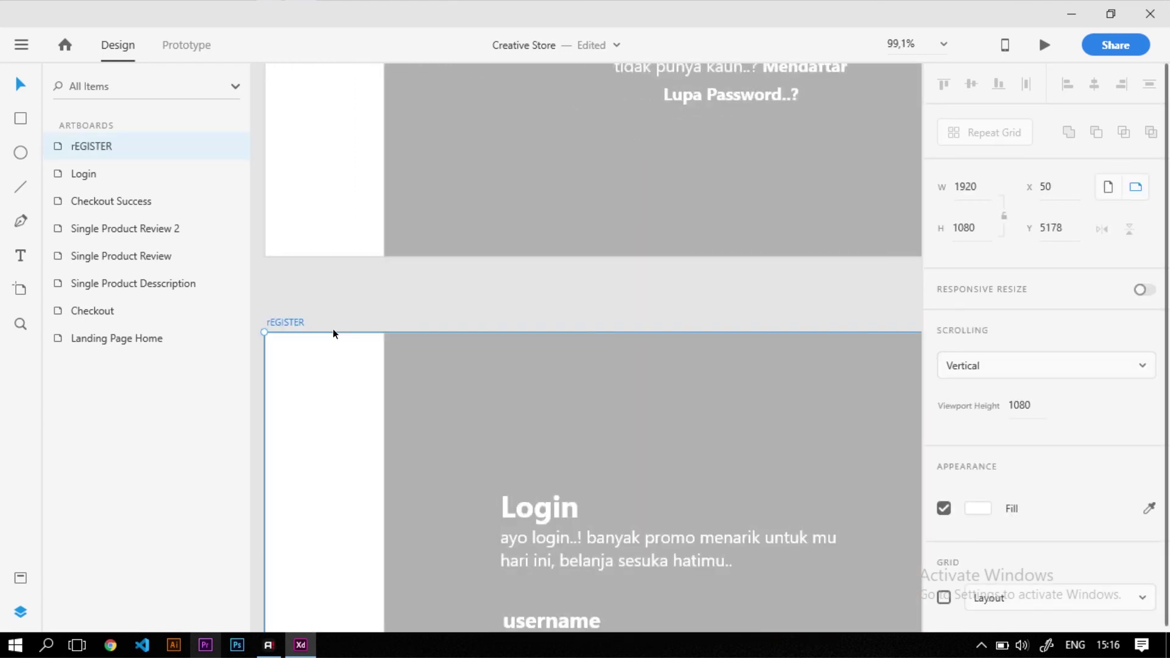
{"action": "double_click", "coordinate": [290, 323]}
{"action": "type", "text": "Register"}
{"action": "key", "text": "Return"}
{"action": "left_click", "coordinate": [349, 309]}
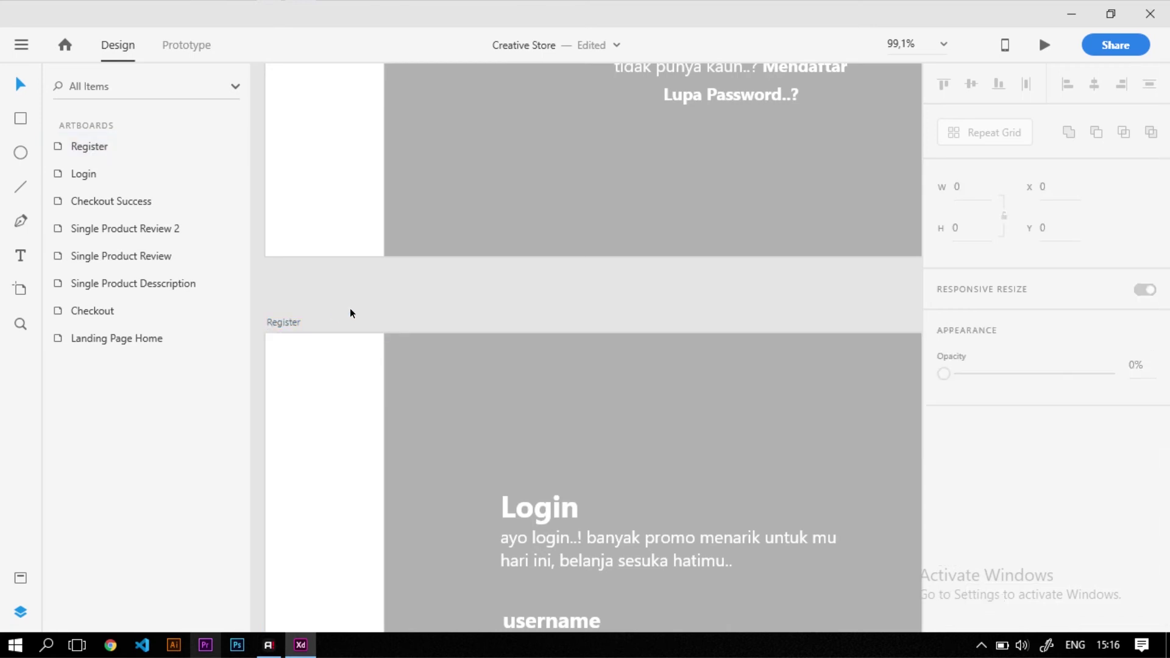
Move the GET STARTED panel with its contents out of the Register artboard onto the pasteboard beside it
{"action": "scroll", "coordinate": [411, 284], "scroll_direction": "down", "scroll_amount": 5}
{"action": "scroll", "coordinate": [651, 380], "scroll_direction": "up", "scroll_amount": 3}
{"action": "left_click", "coordinate": [638, 333]}
{"action": "scroll", "coordinate": [562, 248], "scroll_direction": "down", "scroll_amount": 6}
{"action": "left_click_drag", "start_coordinate": [739, 435], "coordinate": [567, 246]}
{"action": "left_click_drag", "start_coordinate": [633, 323], "coordinate": [374, 324]}
{"action": "scroll", "coordinate": [486, 327], "scroll_direction": "up", "scroll_amount": 3}
Turn on the Register artboard's layout grid and move the login form panel into the artboard's right half at X 960
{"action": "left_click_drag", "start_coordinate": [424, 179], "coordinate": [629, 476]}
{"action": "left_click", "coordinate": [722, 390]}
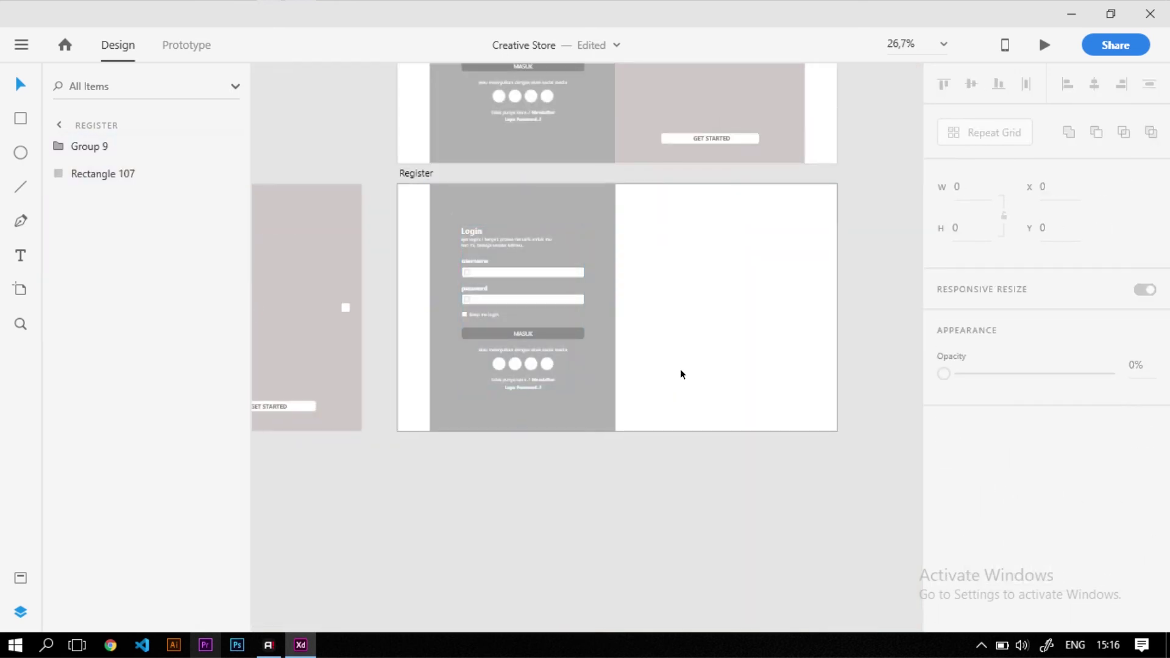
{"action": "left_click_drag", "start_coordinate": [416, 173], "coordinate": [441, 173]}
{"action": "left_click", "coordinate": [945, 599]}
{"action": "left_click_drag", "start_coordinate": [768, 553], "coordinate": [471, 228]}
{"action": "left_click_drag", "start_coordinate": [526, 269], "coordinate": [712, 295]}
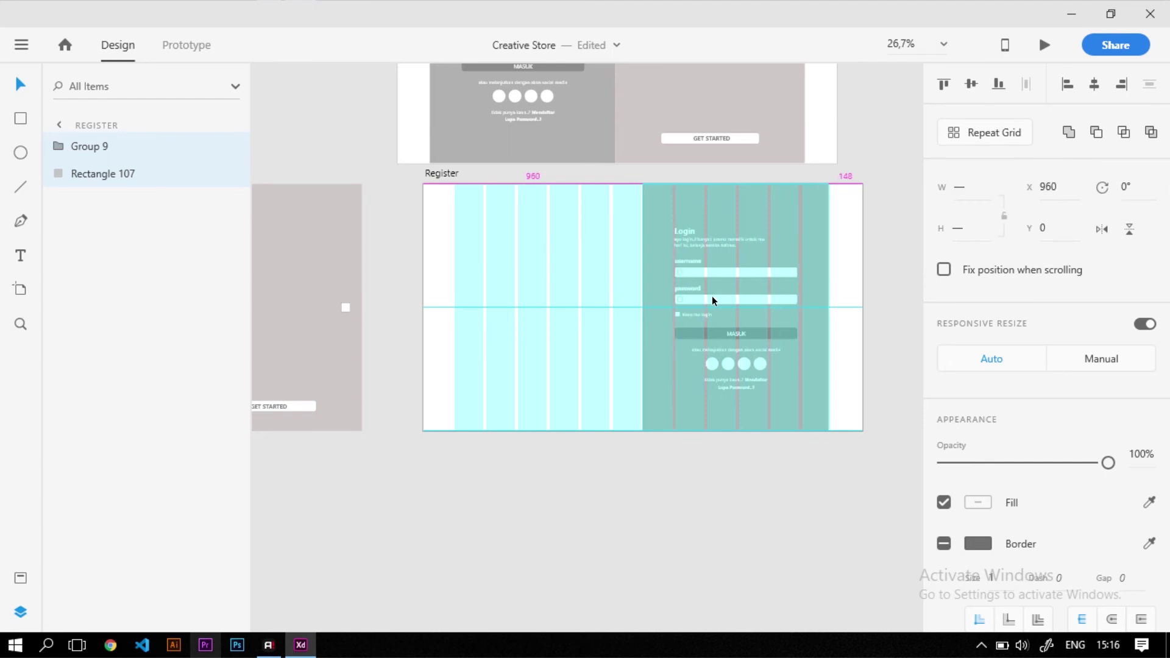
{"action": "left_click_drag", "start_coordinate": [712, 295], "coordinate": [712, 295]}
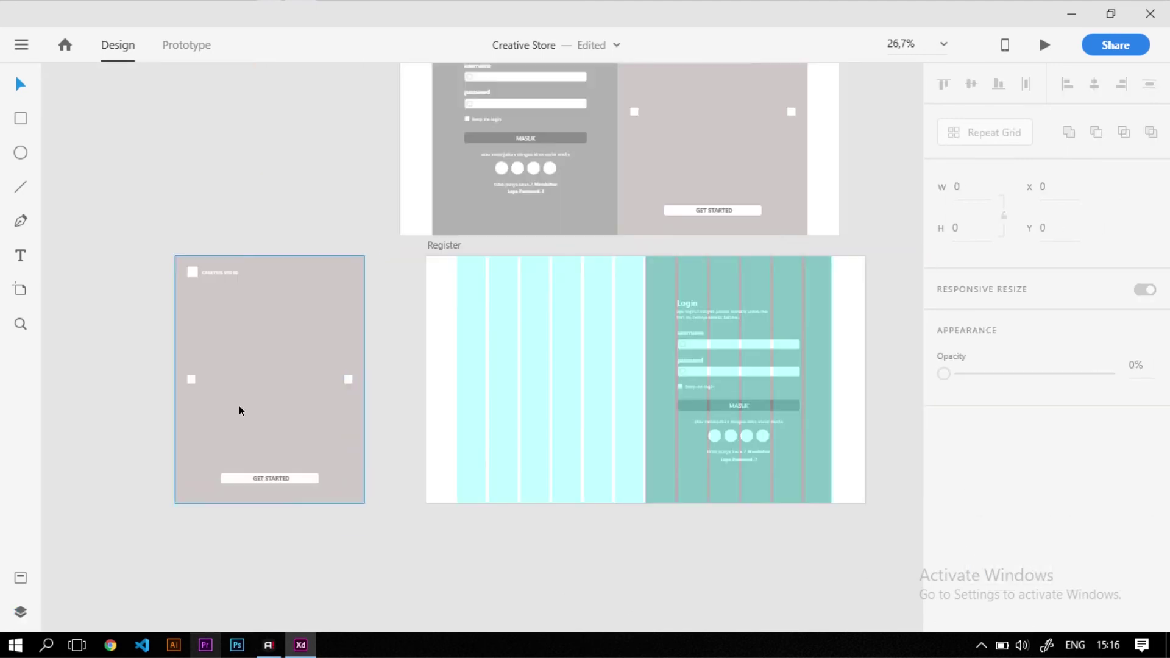
Place the GET STARTED panel with its contents in the Register artboard's left half at X 140
{"action": "scroll", "coordinate": [541, 408], "scroll_direction": "up", "scroll_amount": 5}
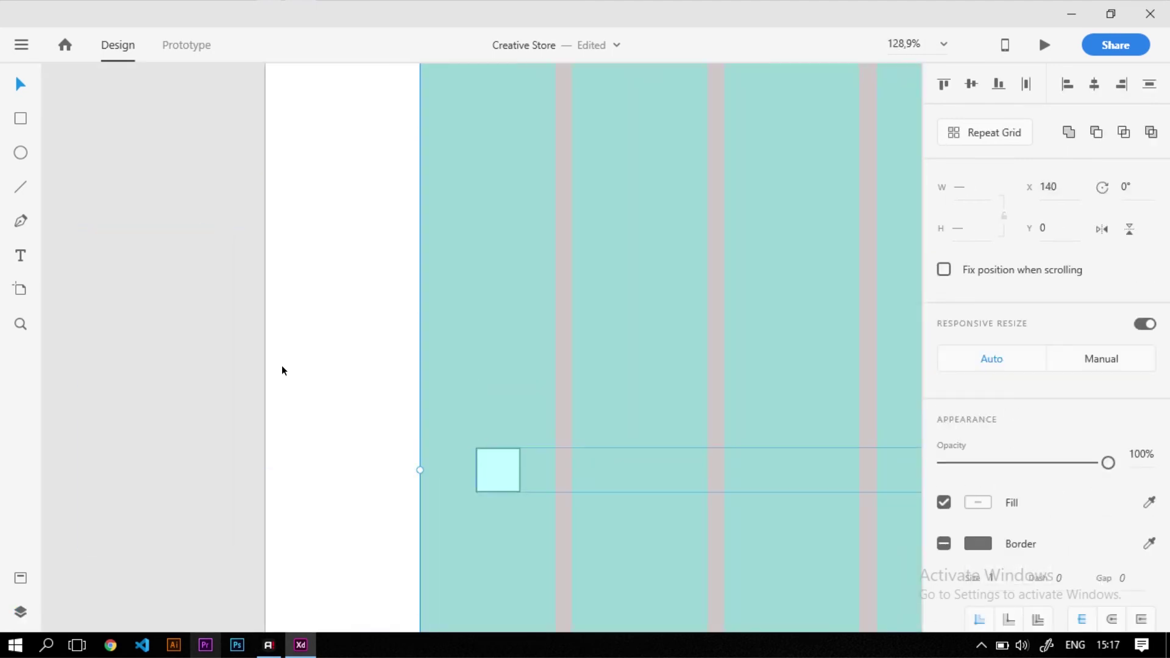
{"action": "scroll", "coordinate": [462, 383], "scroll_direction": "down", "scroll_amount": 5}
{"action": "scroll", "coordinate": [717, 335], "scroll_direction": "down", "scroll_amount": 1}
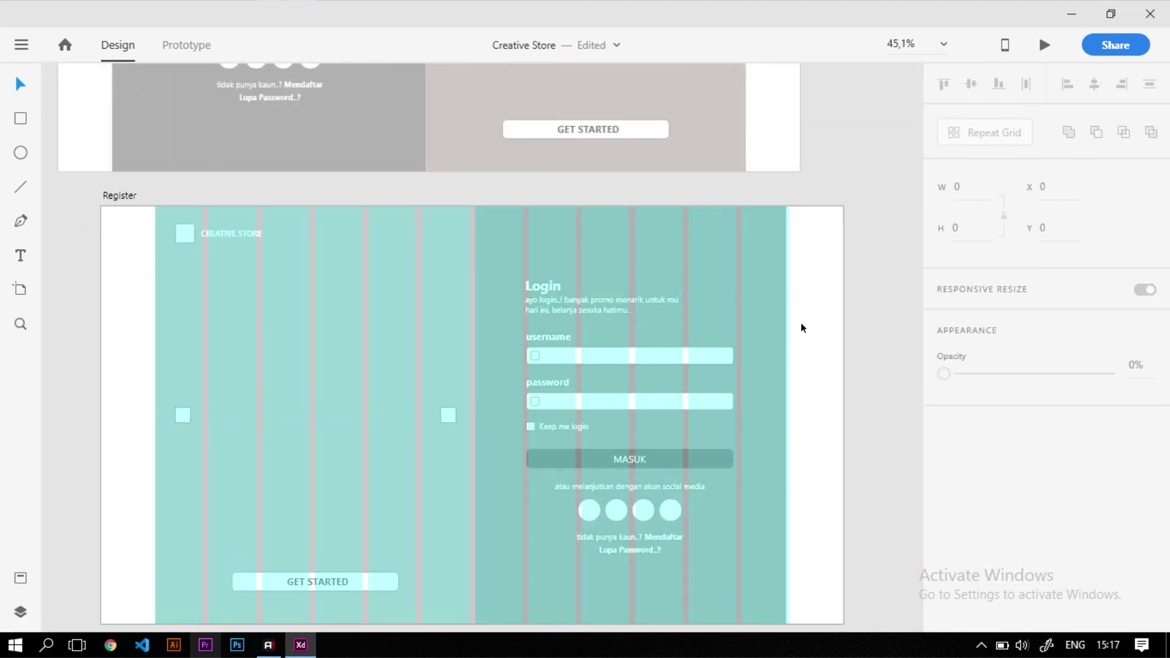
{"action": "left_click", "coordinate": [801, 328]}
Shift the login form panel slightly to the right so it starts at X 968
{"action": "scroll", "coordinate": [817, 290], "scroll_direction": "up", "scroll_amount": 2}
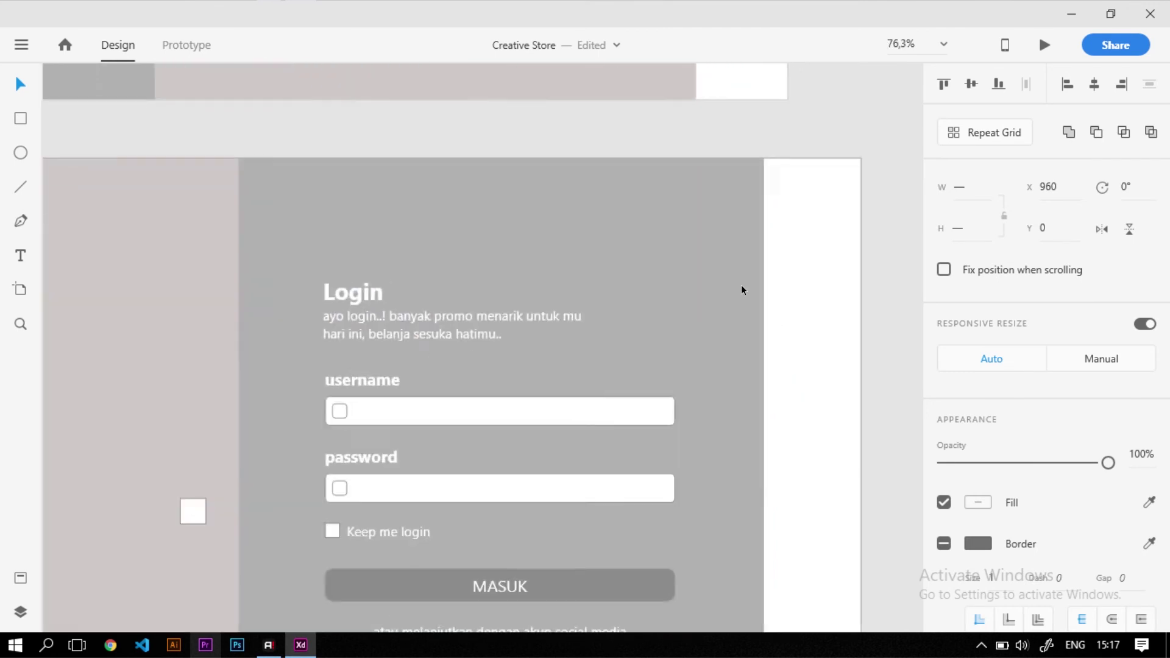
{"action": "left_click_drag", "start_coordinate": [715, 267], "coordinate": [726, 272]}
{"action": "left_click", "coordinate": [840, 303]}
{"action": "scroll", "coordinate": [614, 255], "scroll_direction": "down", "scroll_amount": 4}
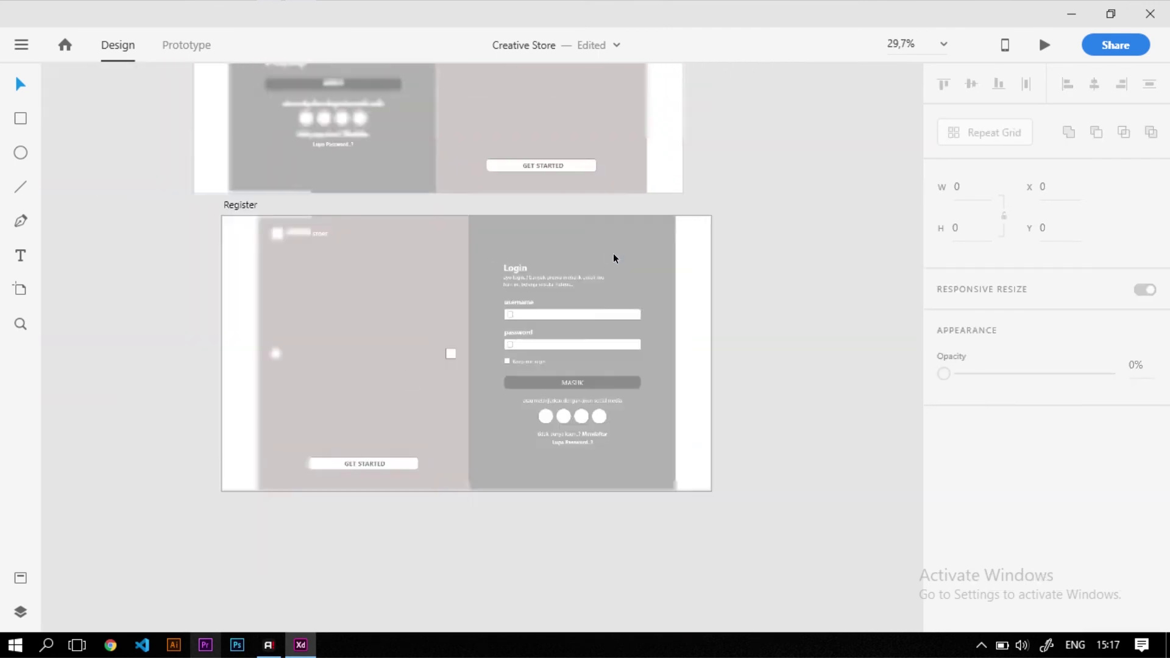
Change the form heading on the Register artboard to "Register"
{"action": "scroll", "coordinate": [613, 253], "scroll_direction": "up", "scroll_amount": 5}
{"action": "left_click", "coordinate": [447, 233]}
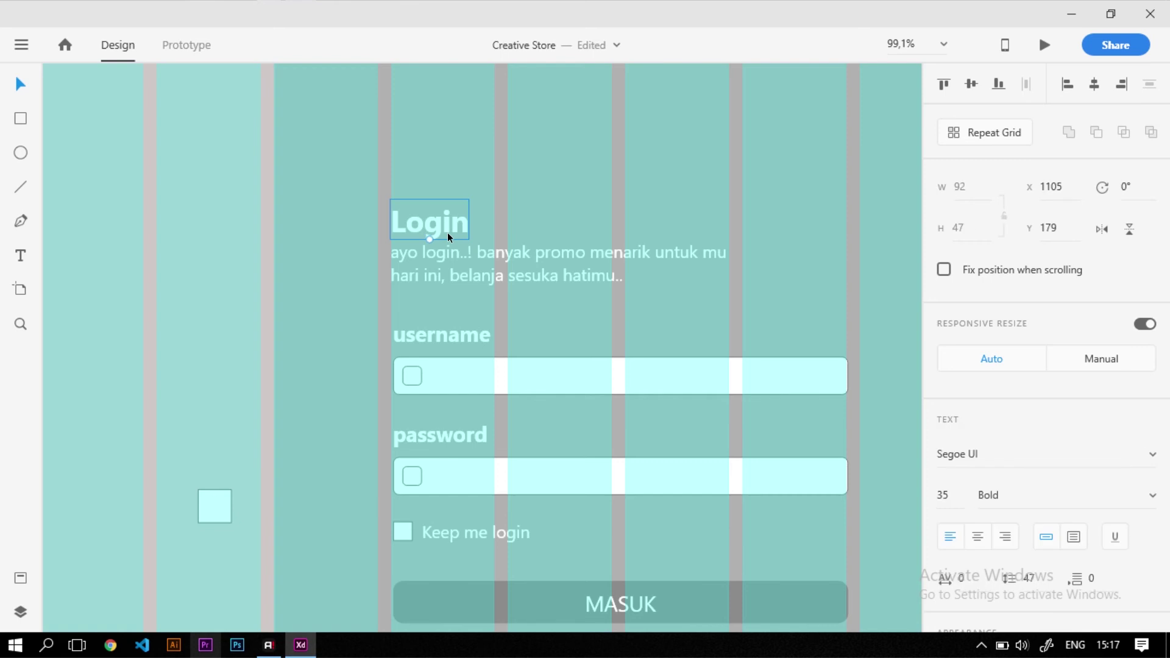
{"action": "double_click", "coordinate": [447, 232]}
{"action": "type", "text": "Register"}
Replace the description under the Register heading with "ayo mendaftar menjadi member"
{"action": "double_click", "coordinate": [484, 270]}
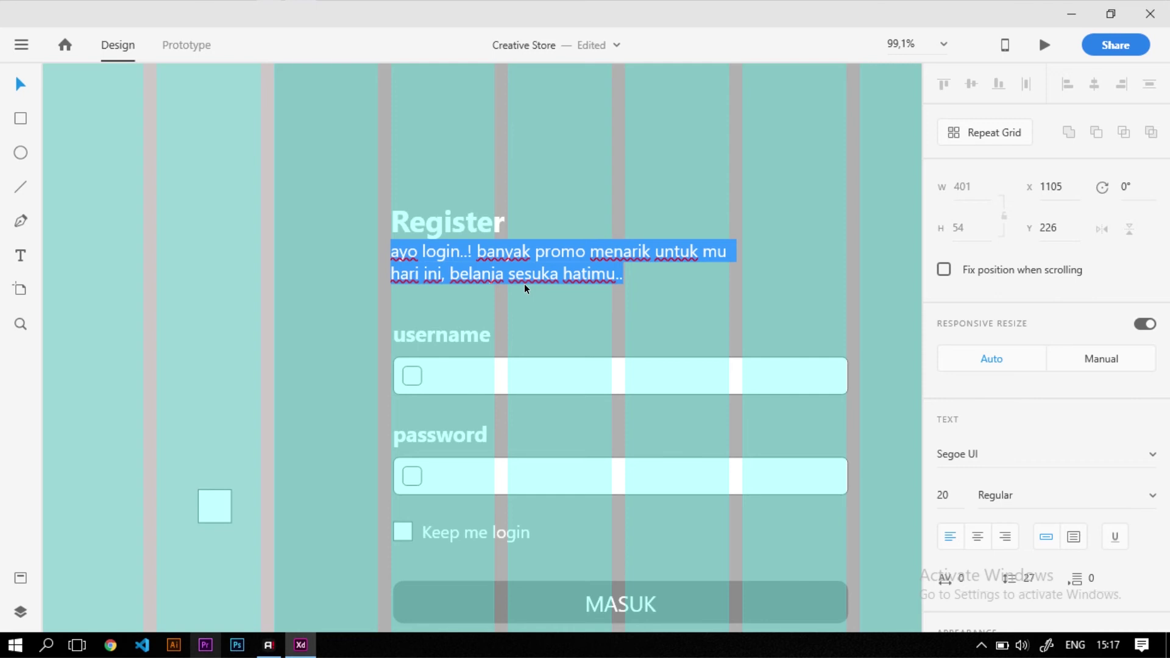
{"action": "type", "text": "ayo m"}
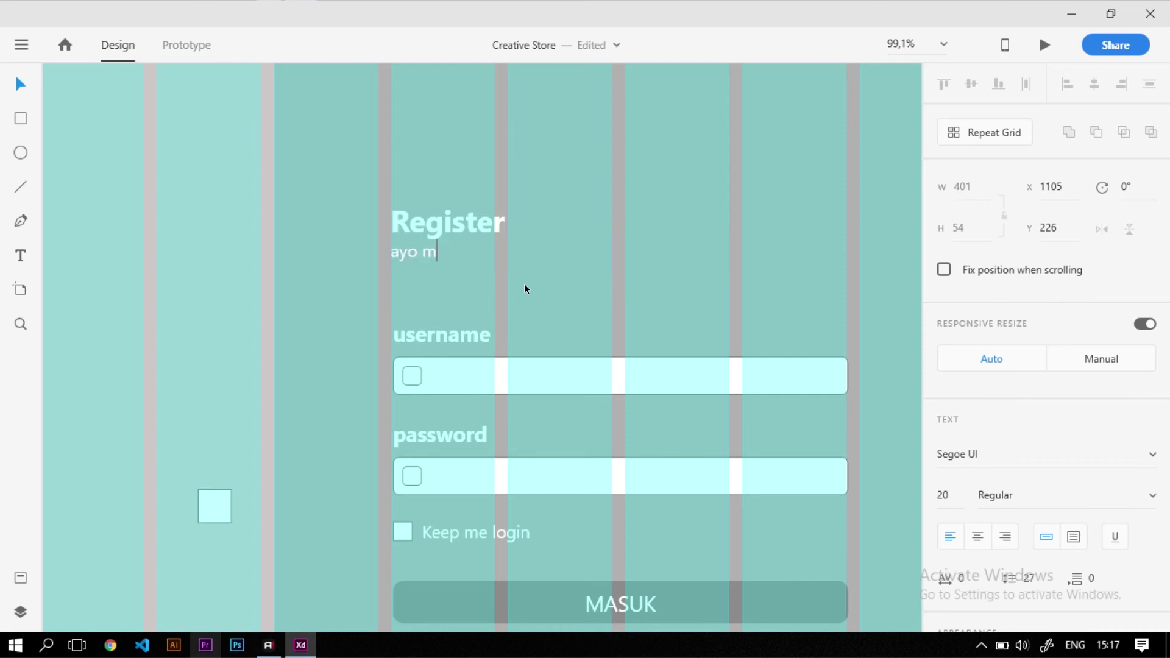
{"action": "type", "text": "endaftar menj"}
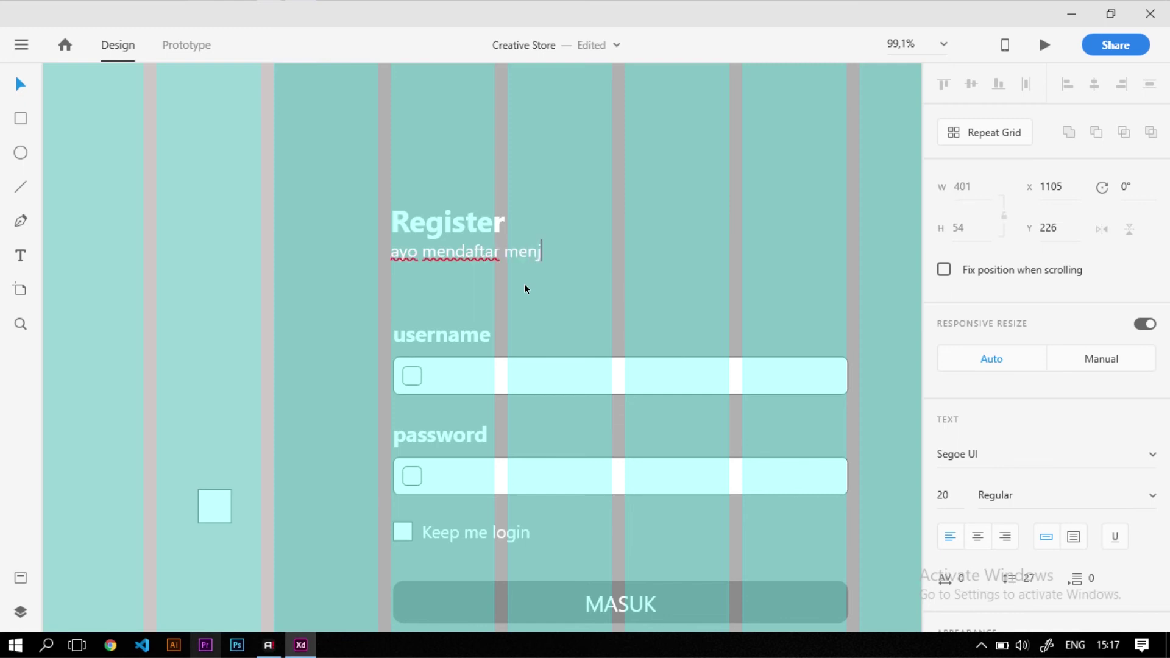
{"action": "type", "text": "adi member"}
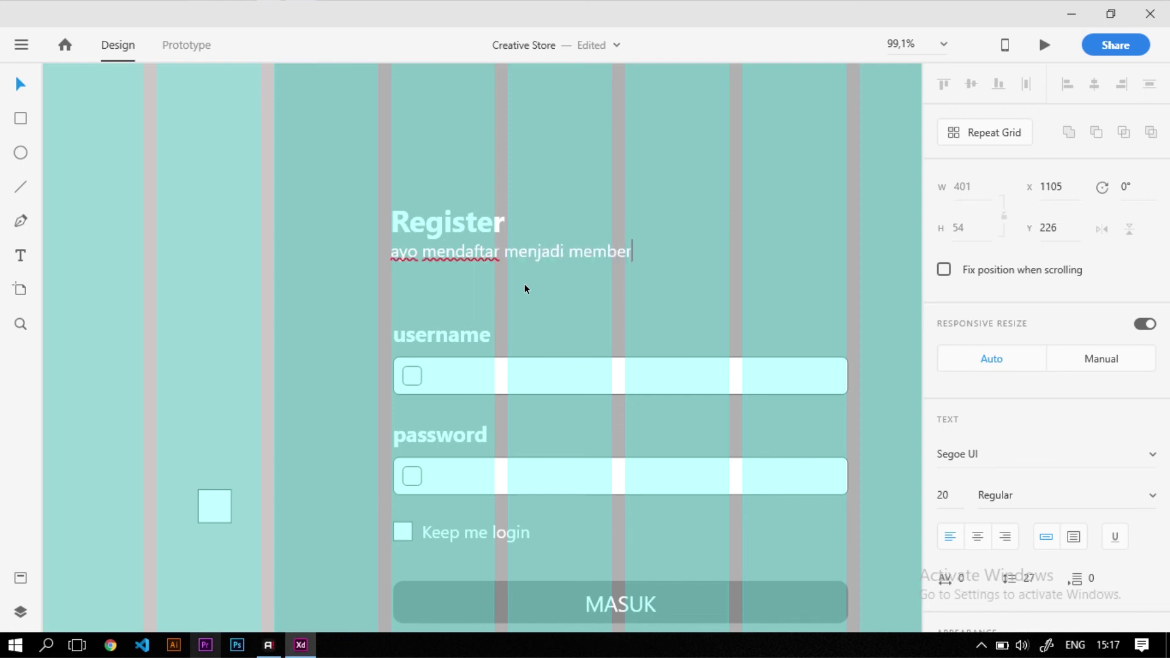
{"action": "key", "text": "Escape"}
Change the "password" field label on the Register form to "email"
{"action": "scroll", "coordinate": [258, 224], "scroll_direction": "down", "scroll_amount": 2}
{"action": "scroll", "coordinate": [259, 224], "scroll_direction": "right", "scroll_amount": 3}
{"action": "left_click", "coordinate": [258, 222]}
{"action": "left_click", "coordinate": [249, 323]}
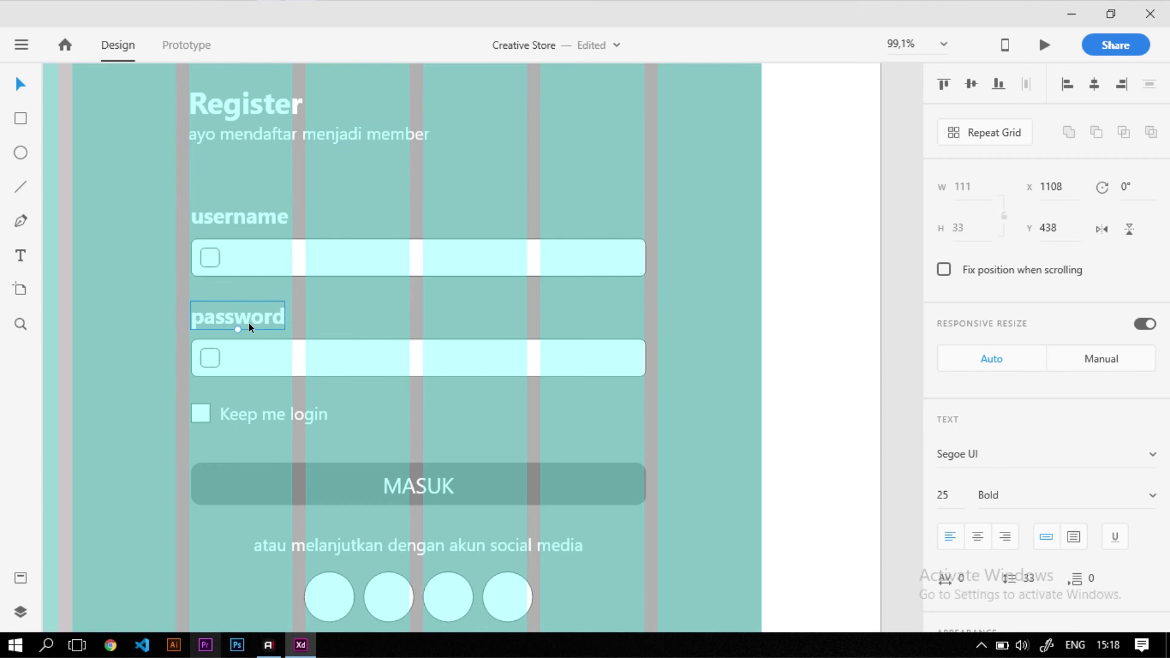
{"action": "double_click", "coordinate": [249, 323]}
{"action": "type", "text": "enail"}
{"action": "double_click", "coordinate": [249, 323]}
{"action": "type", "text": "ema"}
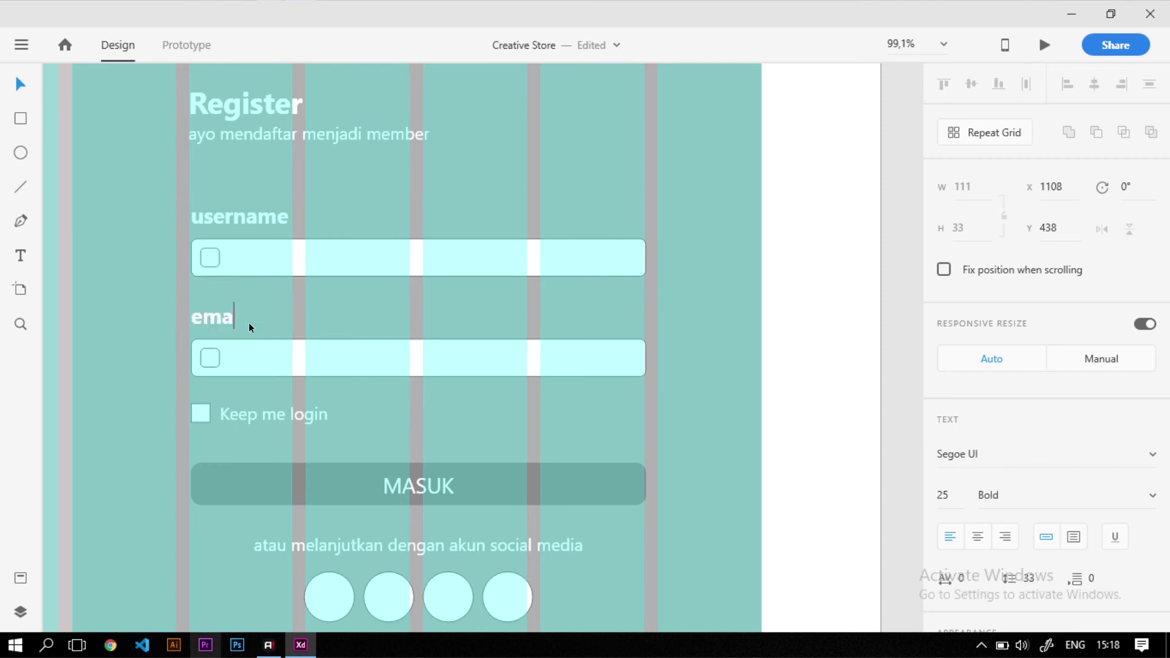
{"action": "key", "text": "Escape"}
Delete the "Keep me login" checkbox and its text from the Register form
{"action": "scroll", "coordinate": [213, 307], "scroll_direction": "down", "scroll_amount": 4}
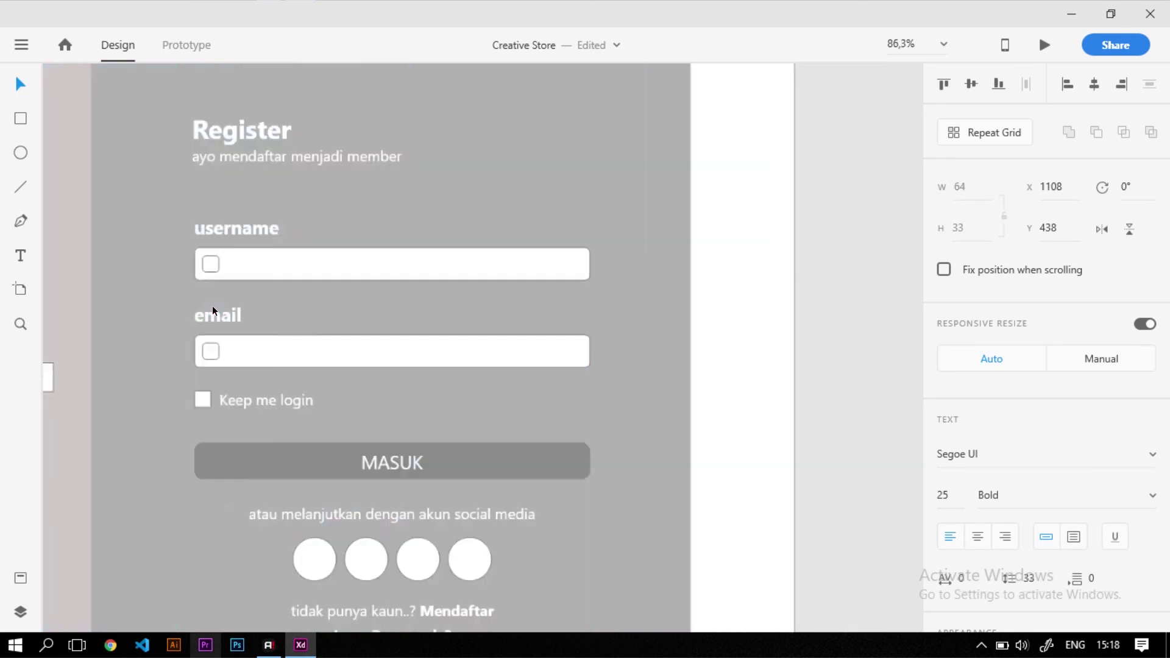
{"action": "left_click", "coordinate": [690, 382]}
{"action": "left_click", "coordinate": [192, 363]}
{"action": "left_click", "coordinate": [211, 372]}
{"action": "key", "text": "Delete"}
Delete the social media line, the four circles and the account and password links below the MASUK button
{"action": "scroll", "coordinate": [256, 362], "scroll_direction": "down", "scroll_amount": 2}
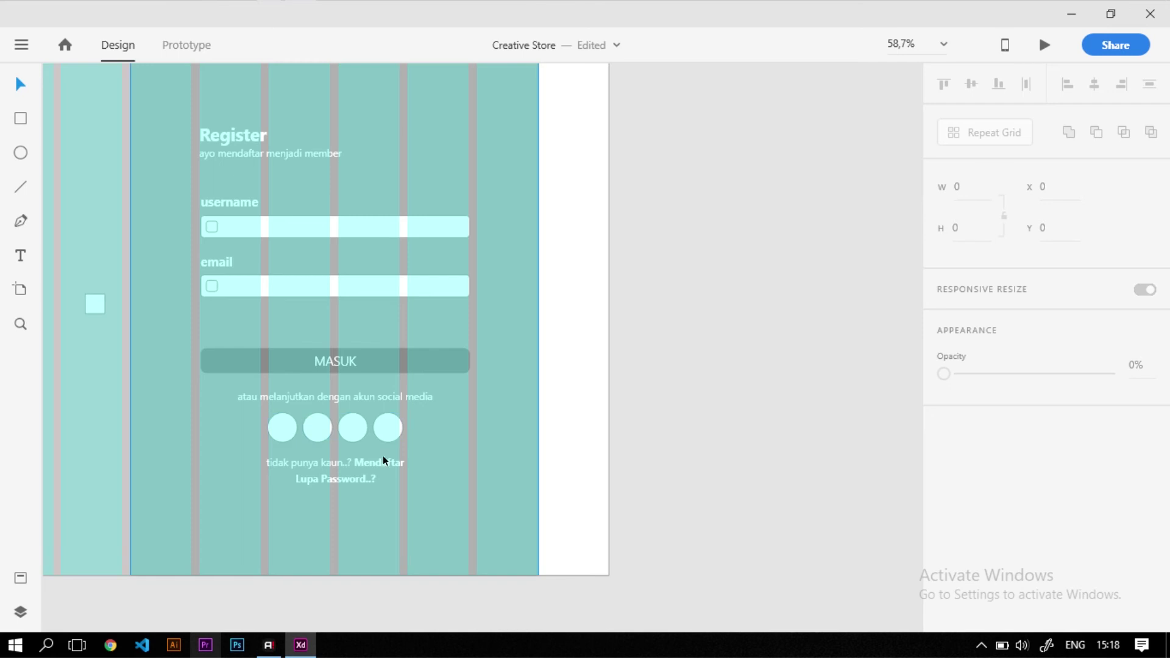
{"action": "left_click_drag", "start_coordinate": [736, 528], "coordinate": [265, 405]}
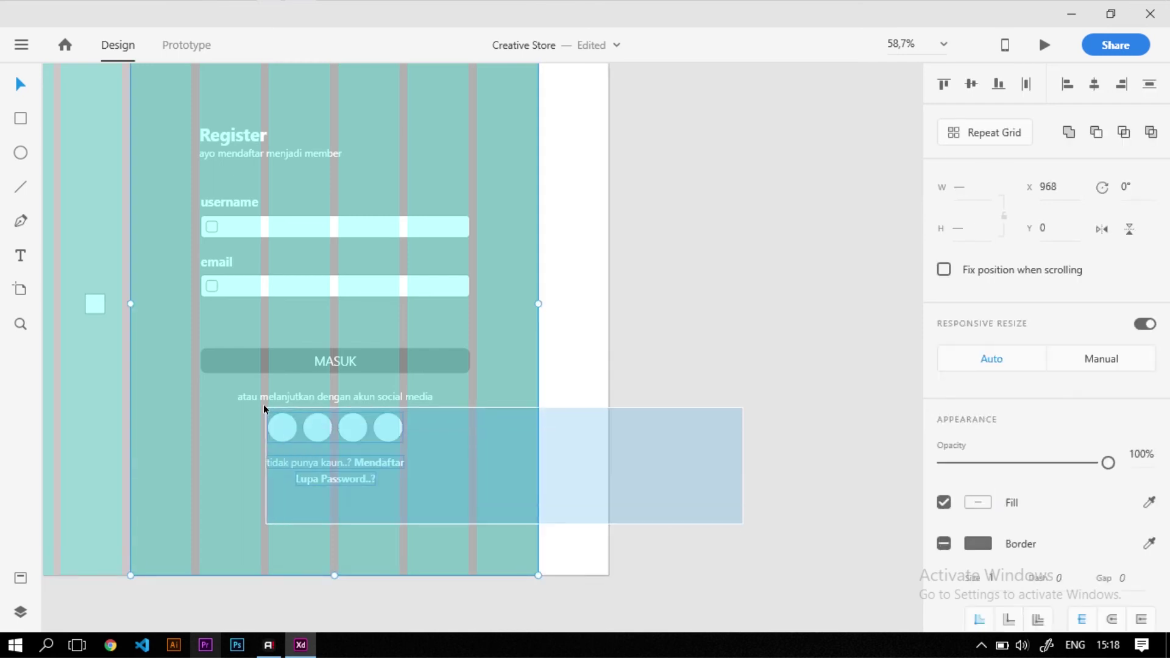
{"action": "key", "text": "Delete"}
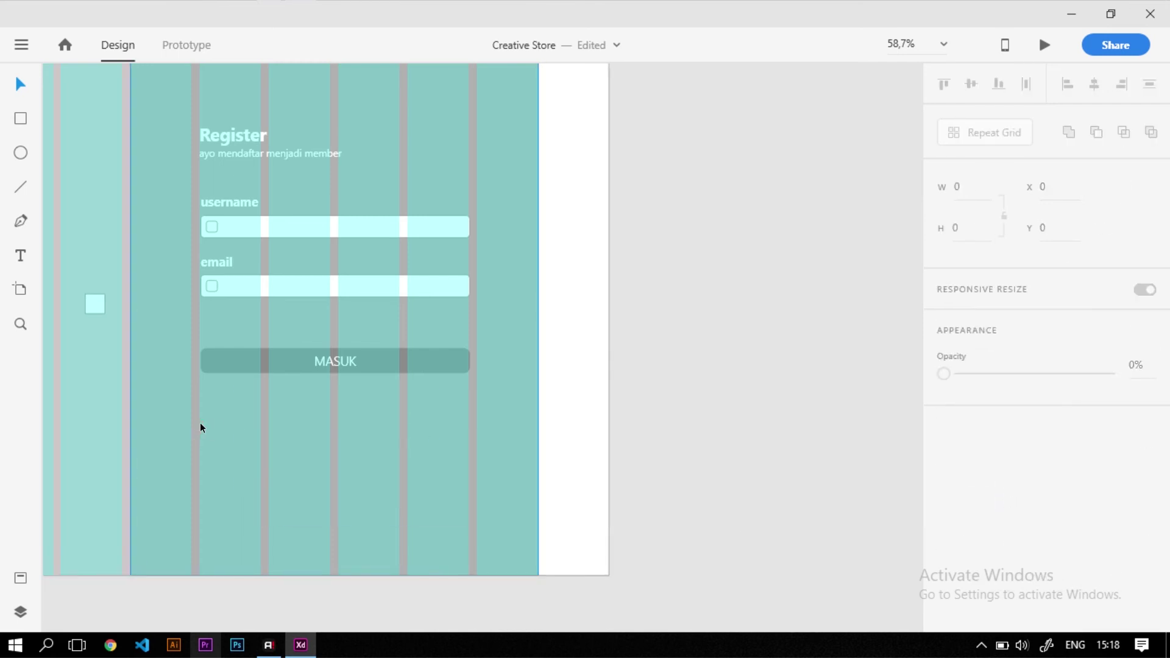
Move the MASUK button with its label down towards the lower end of the form panel
{"action": "left_click_drag", "start_coordinate": [710, 439], "coordinate": [272, 365]}
{"action": "left_click_drag", "start_coordinate": [434, 360], "coordinate": [396, 500]}
{"action": "left_click", "coordinate": [701, 434]}
Change the MASUK button's label to "DAFTAR"
{"action": "double_click", "coordinate": [338, 502]}
{"action": "left_click", "coordinate": [697, 433]}
{"action": "double_click", "coordinate": [384, 499]}
{"action": "type", "text": "Daftar"}
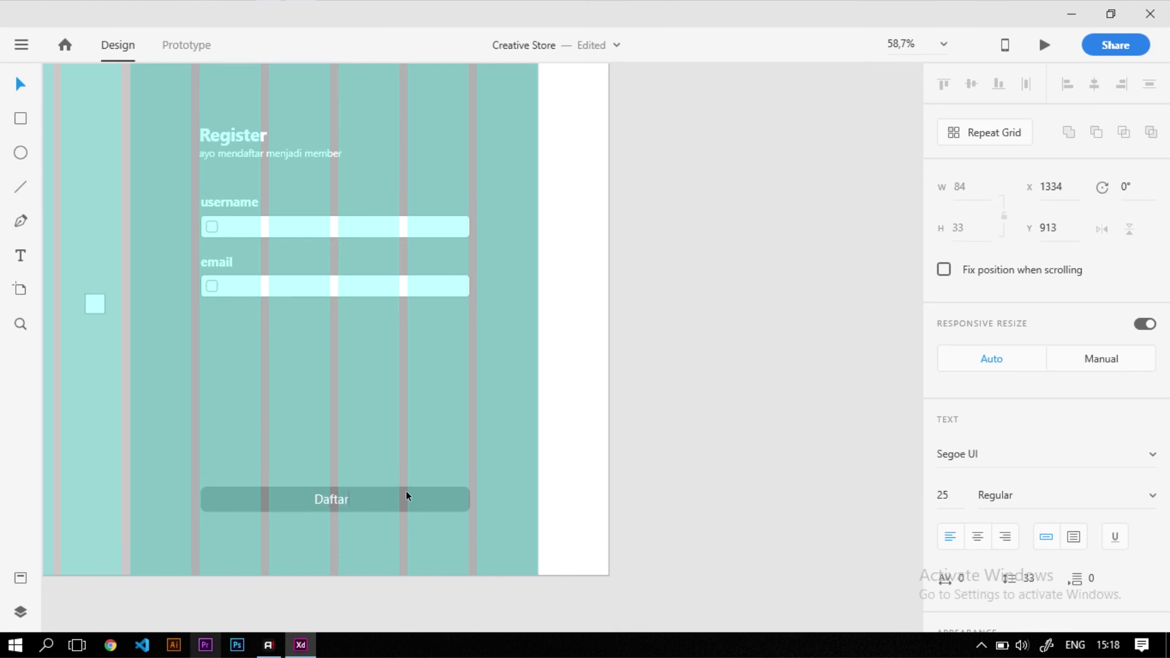
{"action": "key", "text": "ctrl+a"}
{"action": "type", "text": "DAFTAR"}
{"action": "key", "text": "Escape"}
Duplicate the email label with its input box and icon directly below, keeping the same spacing as between the fields above
{"action": "scroll", "coordinate": [279, 262], "scroll_direction": "up", "scroll_amount": 5}
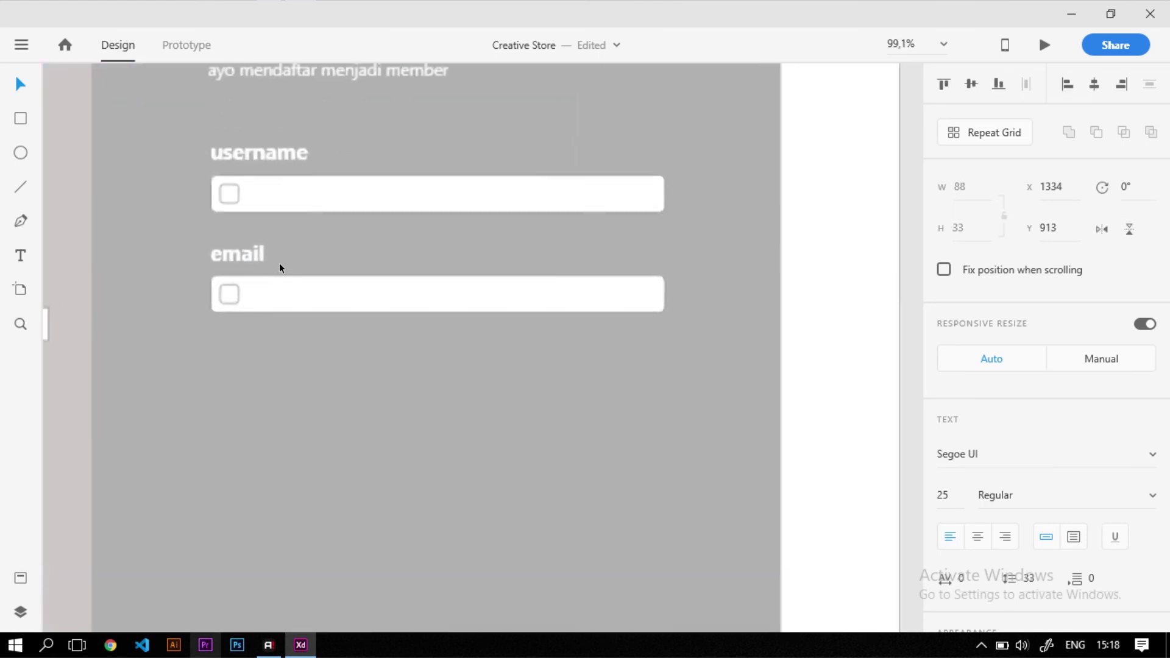
{"action": "left_click", "coordinate": [213, 308]}
{"action": "left_click", "coordinate": [235, 243], "text": "shift"}
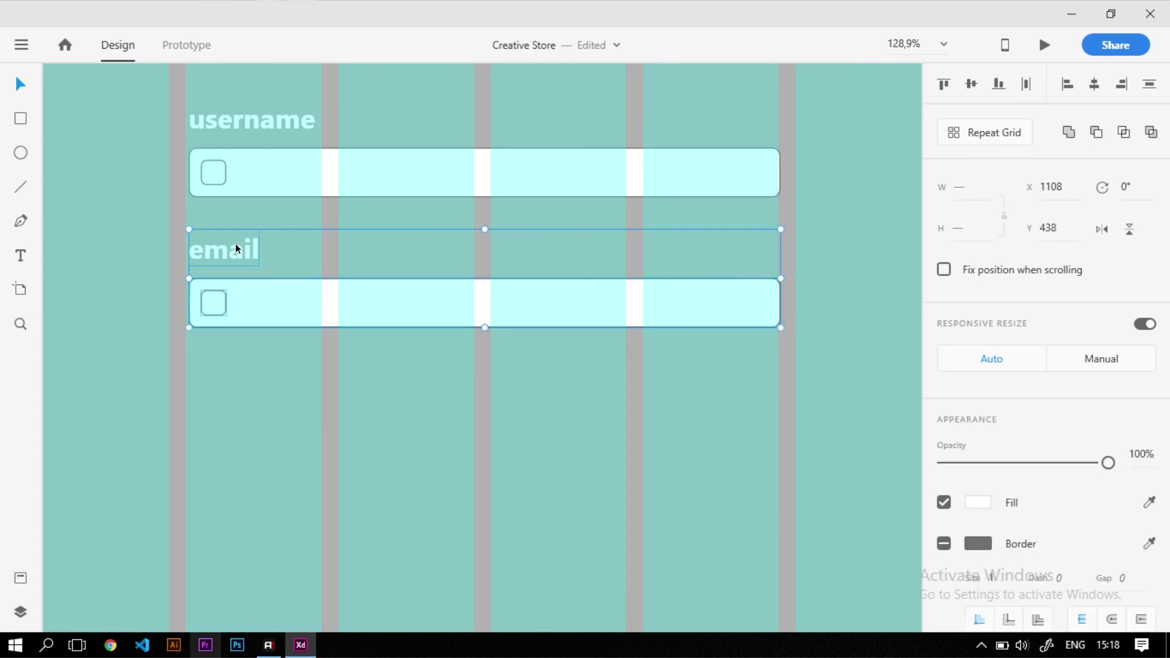
{"action": "left_click_drag", "start_coordinate": [236, 257], "coordinate": [235, 375], "text": "alt"}
Change the label of the third form field to "address"
{"action": "double_click", "coordinate": [201, 367]}
{"action": "double_click", "coordinate": [214, 377]}
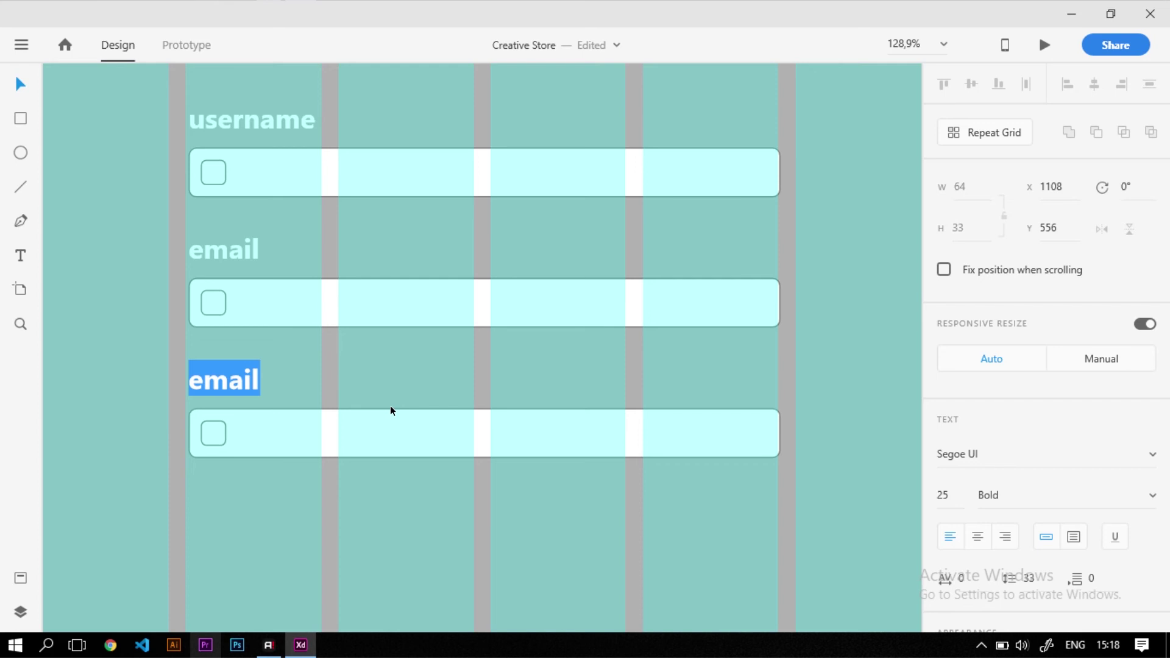
{"action": "type", "text": "ADDRESS"}
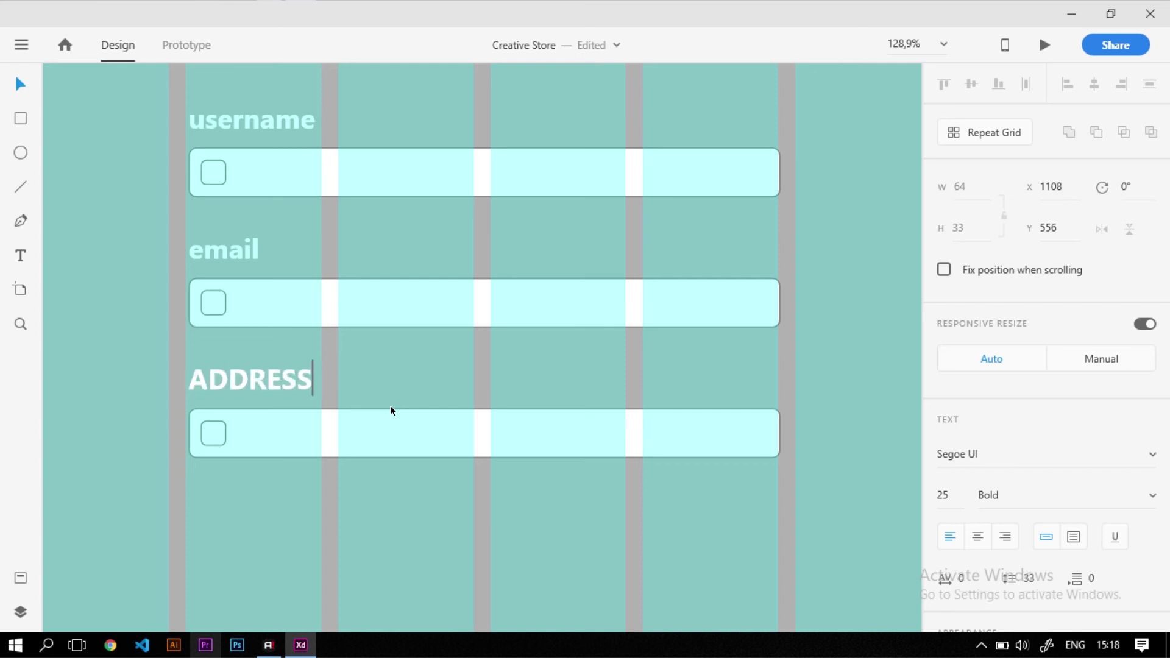
{"action": "key", "text": "ctrl+a"}
{"action": "type", "text": "A"}
{"action": "key", "text": "BackSpace"}
{"action": "type", "text": "a"}
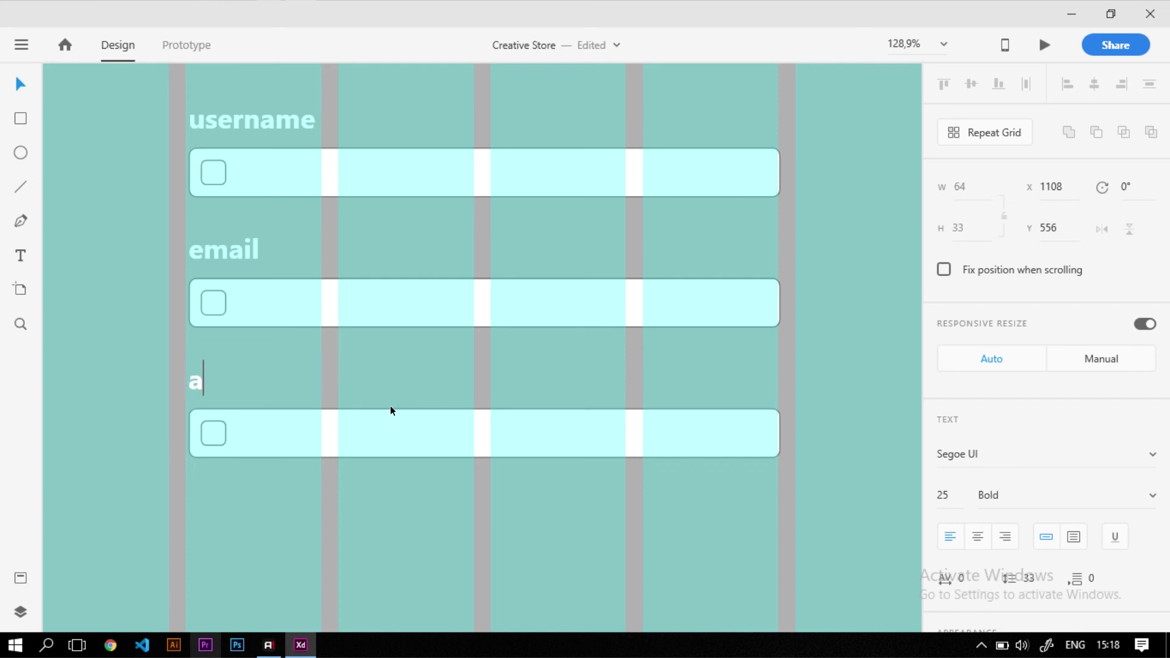
{"action": "type", "text": "ddress"}
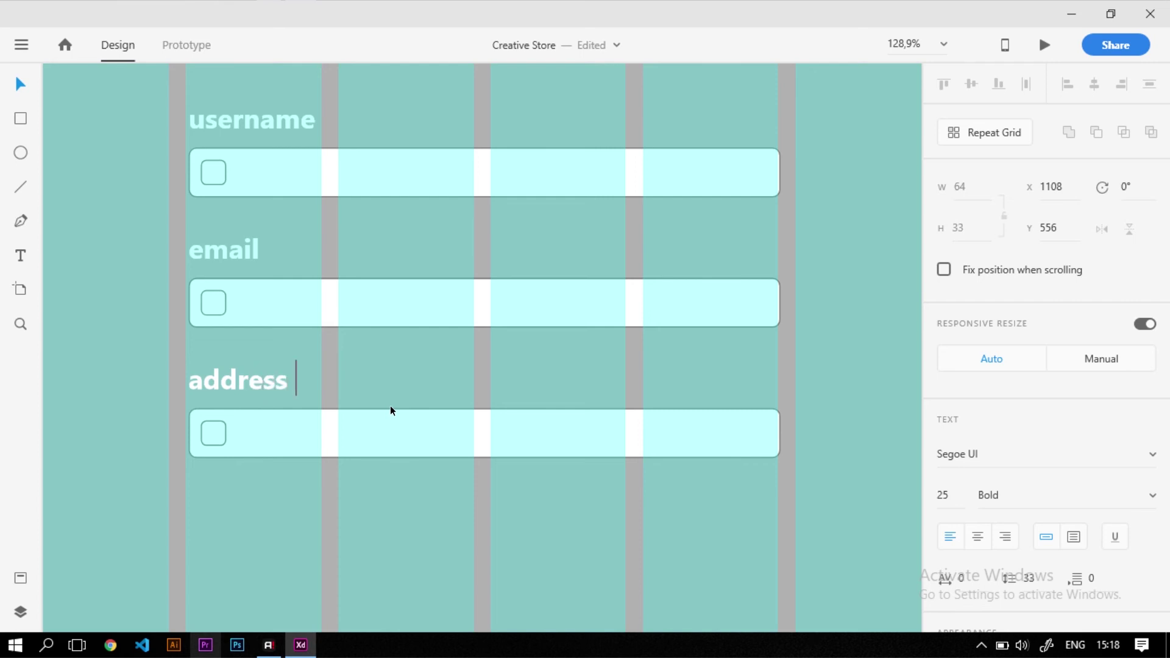
{"action": "key", "text": "Escape"}
Shorten the address input box from its right end so it spans three grid columns
{"action": "left_click", "coordinate": [715, 445]}
{"action": "left_click_drag", "start_coordinate": [780, 434], "coordinate": [625, 445]}
{"action": "left_click", "coordinate": [532, 470]}
Duplicate the address input box with its icon beside the original, starting at the fourth column at X 1520
{"action": "left_click", "coordinate": [222, 427]}
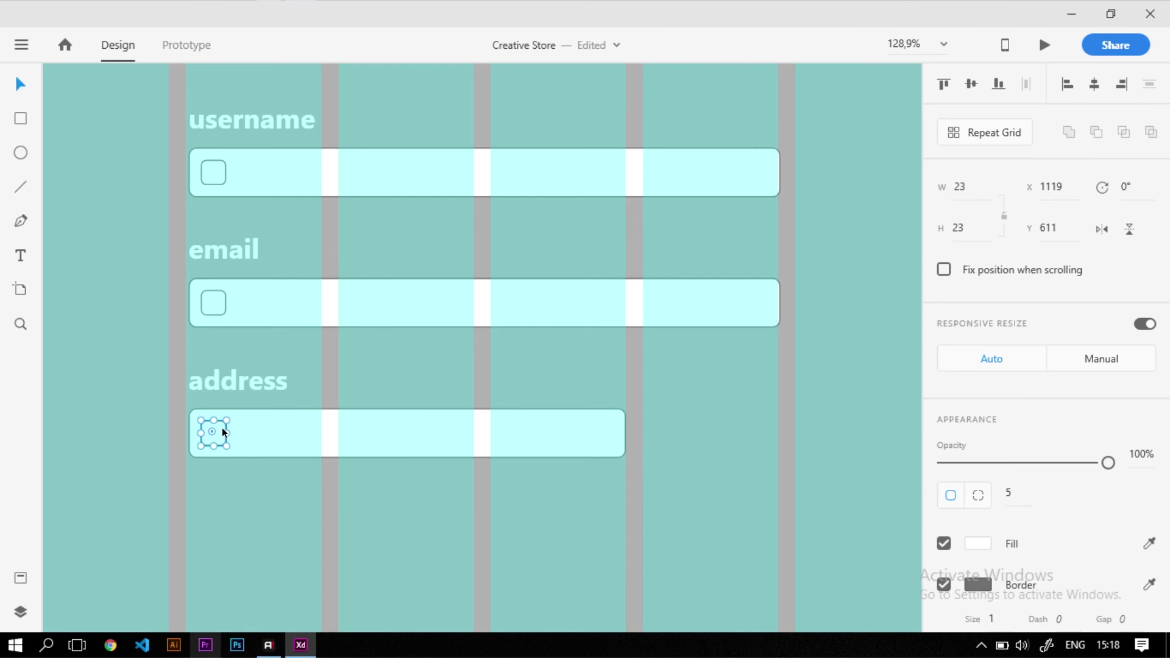
{"action": "left_click", "coordinate": [311, 433], "text": "shift"}
{"action": "left_click_drag", "start_coordinate": [311, 435], "coordinate": [764, 427]}
Narrow the copied input box to one grid column, ending in line with the fields above
{"action": "scroll", "coordinate": [524, 450], "scroll_direction": "down", "scroll_amount": 1}
{"action": "scroll", "coordinate": [674, 452], "scroll_direction": "down", "scroll_amount": 5}
{"action": "scroll", "coordinate": [684, 449], "scroll_direction": "up", "scroll_amount": 4}
{"action": "key", "text": "ctrl+shift+apostrophe"}
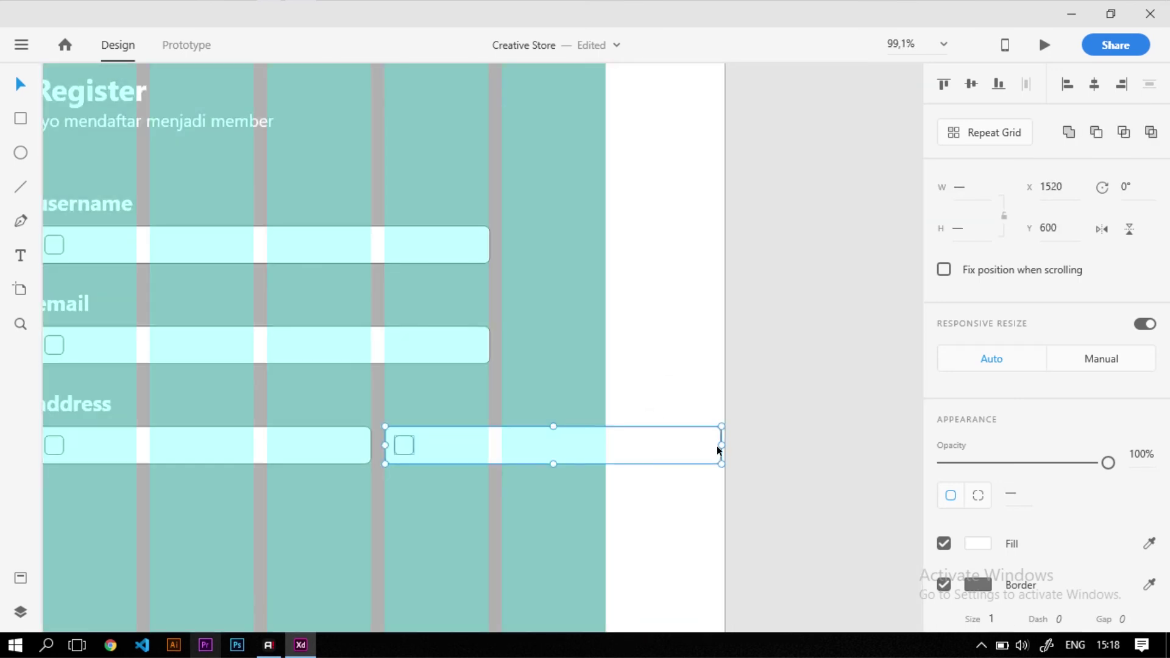
{"action": "left_click_drag", "start_coordinate": [718, 445], "coordinate": [486, 454]}
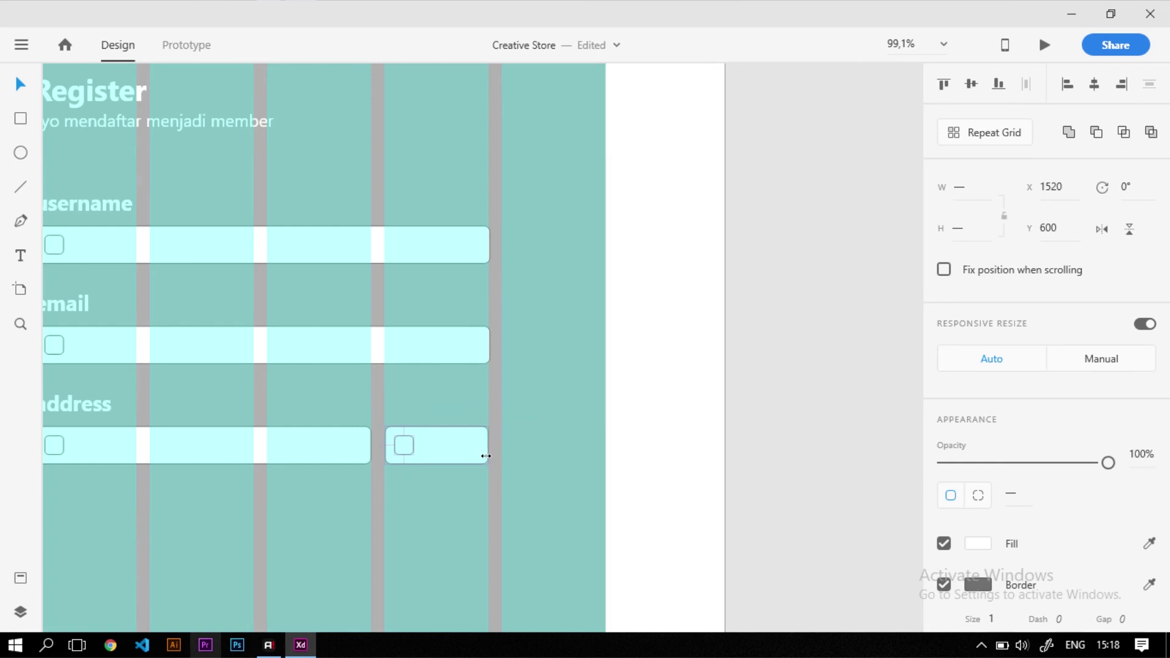
{"action": "key", "text": "Escape"}
Copy the address label above the narrow input box and change its text to "kode pos"
{"action": "scroll", "coordinate": [109, 404], "scroll_direction": "up", "scroll_amount": 2}
{"action": "left_click_drag", "start_coordinate": [89, 405], "coordinate": [540, 407]}
{"action": "double_click", "coordinate": [535, 404]}
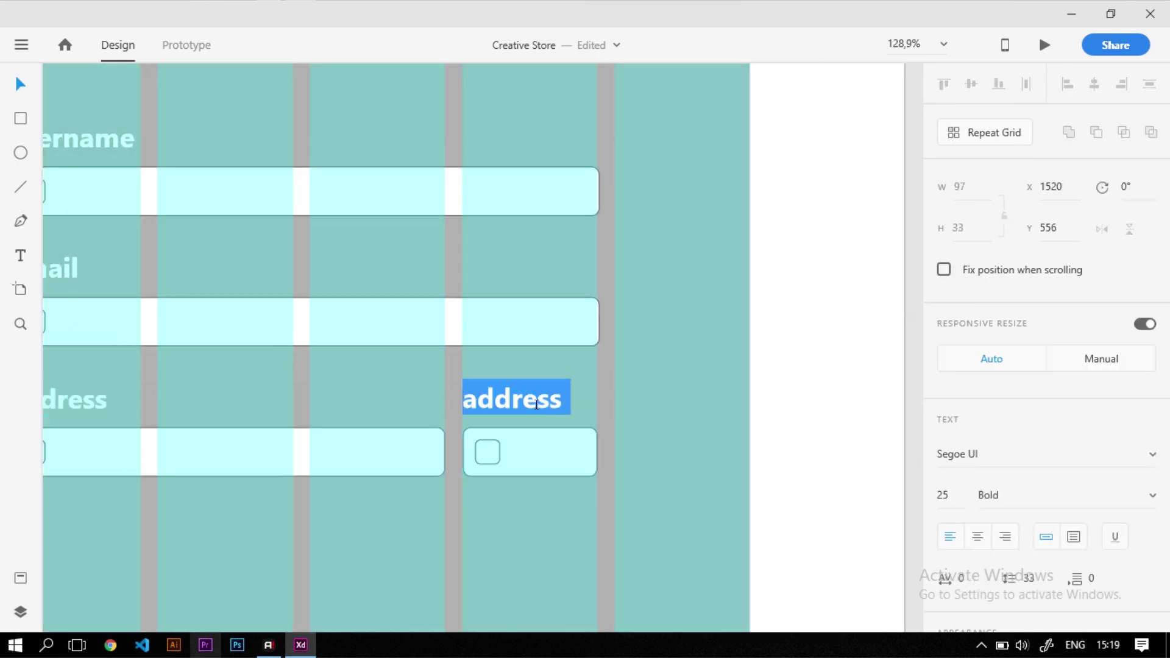
{"action": "type", "text": "JK"}
{"action": "key", "text": "BackSpace"}
{"action": "key", "text": "BackSpace"}
{"action": "type", "text": "kode poa"}
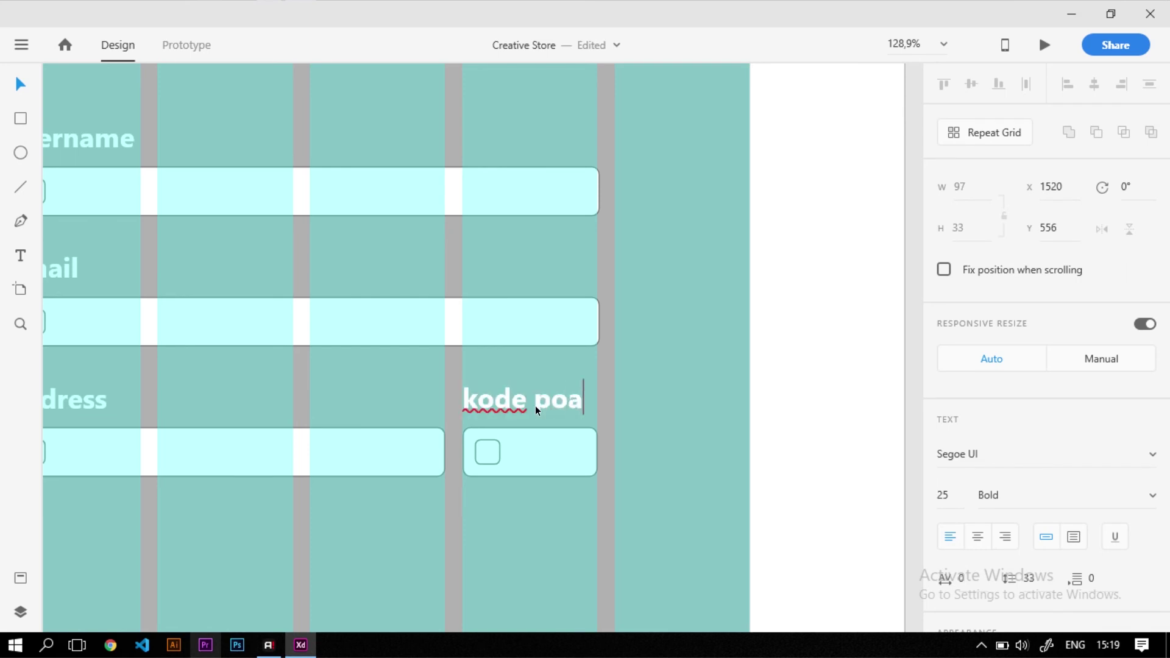
{"action": "key", "text": "BackSpace"}
{"action": "type", "text": "s"}
{"action": "key", "text": "Escape"}
Delete the small square icon inside the "kode pos" input box
{"action": "left_click", "coordinate": [510, 371]}
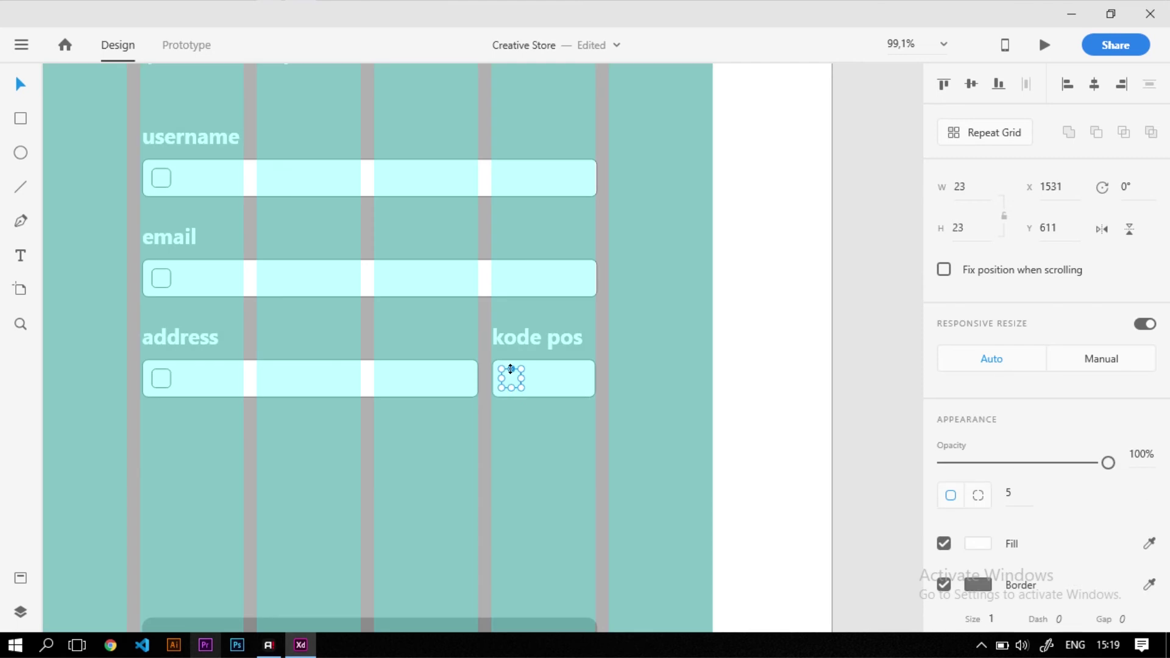
{"action": "key", "text": "Delete"}
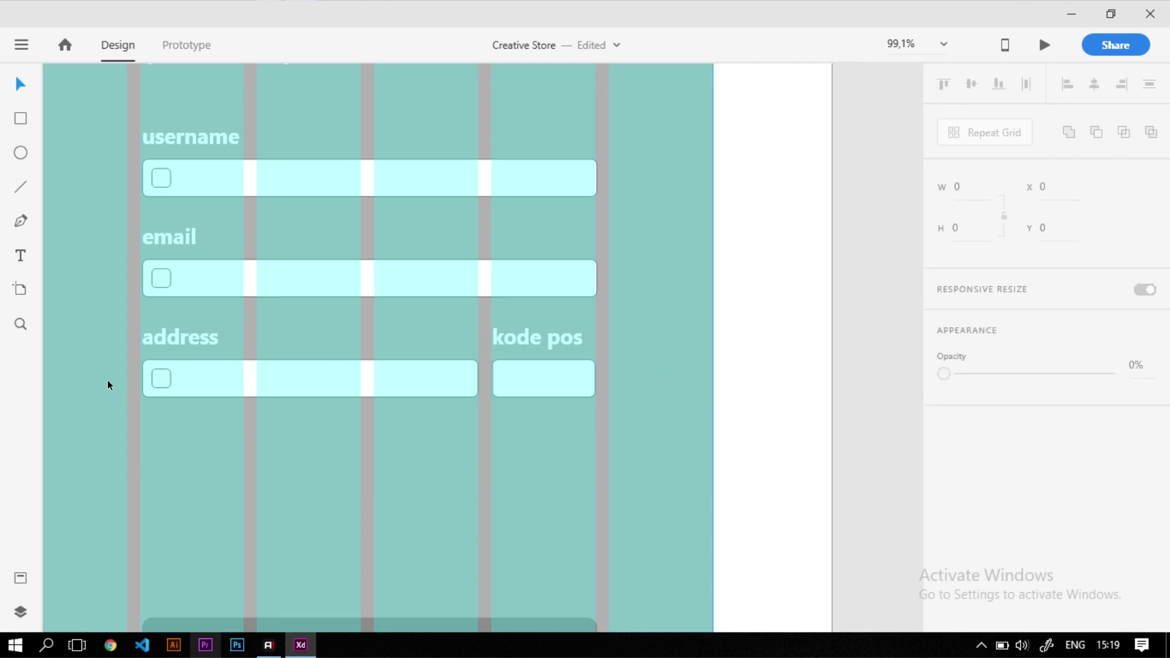
Duplicate the address label, input box and icon below the address row and change the copied label to "Password"
{"action": "scroll", "coordinate": [149, 360], "scroll_direction": "up", "scroll_amount": 1}
{"action": "scroll", "coordinate": [123, 293], "scroll_direction": "down", "scroll_amount": 3}
{"action": "scroll", "coordinate": [112, 343], "scroll_direction": "up", "scroll_amount": 3}
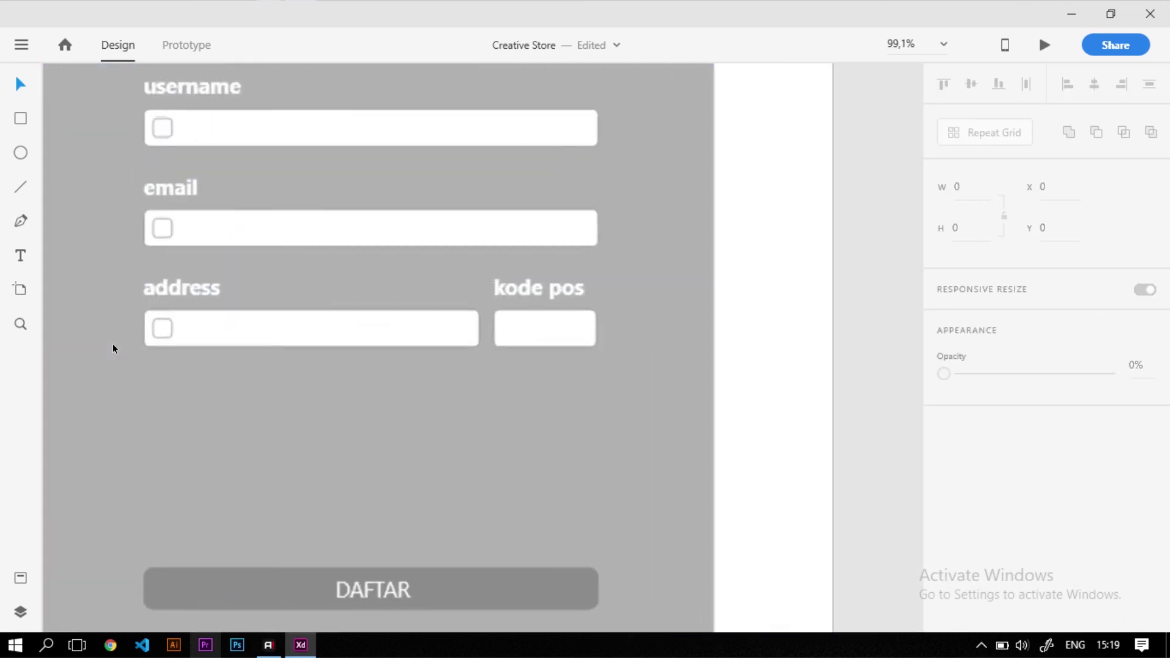
{"action": "left_click", "coordinate": [168, 323]}
{"action": "left_click", "coordinate": [187, 317], "text": "shift"}
{"action": "left_click", "coordinate": [195, 287], "text": "shift"}
{"action": "left_click_drag", "start_coordinate": [204, 288], "coordinate": [188, 382], "text": "alt"}
{"action": "double_click", "coordinate": [203, 385]}
{"action": "type", "text": "Password"}
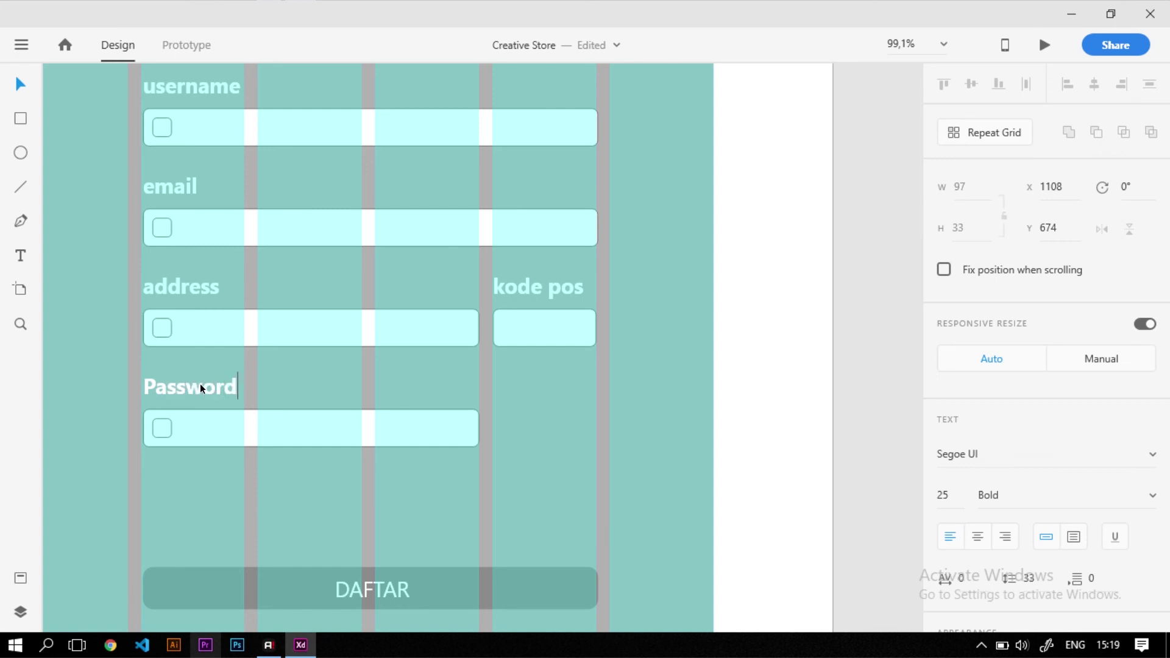
Narrow the Password box to two grid columns, 258 wide, and duplicate the whole field beside it at X 1382
{"action": "left_click", "coordinate": [366, 414]}
{"action": "left_click_drag", "start_coordinate": [479, 428], "coordinate": [353, 440]}
{"action": "left_click", "coordinate": [212, 425], "text": "shift"}
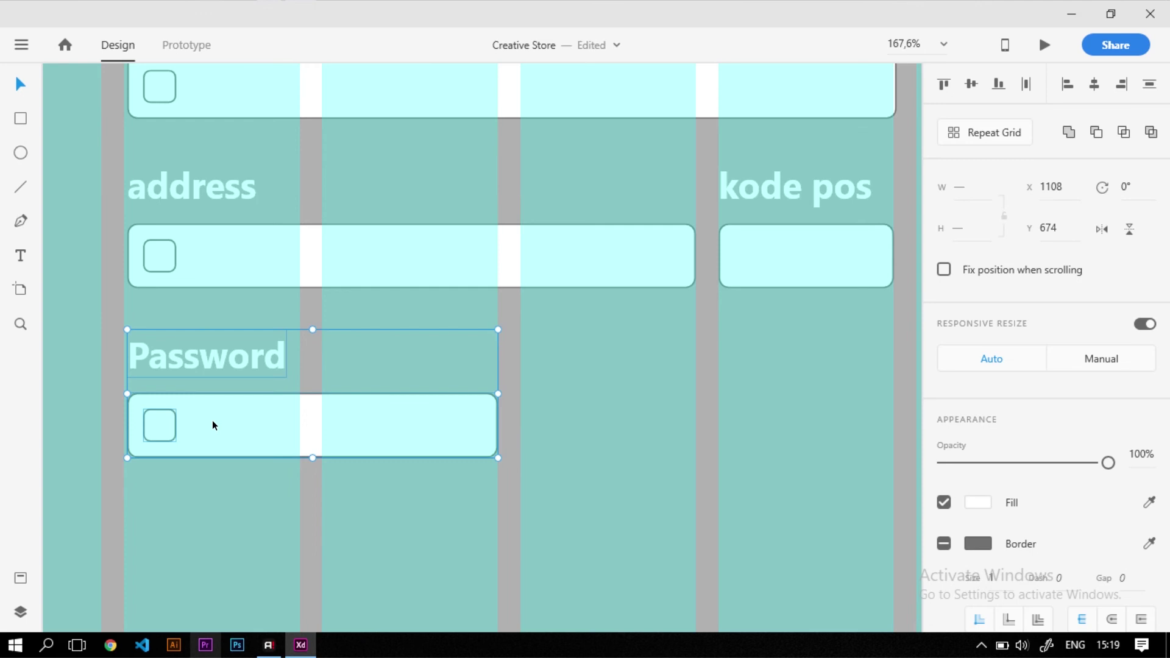
{"action": "left_click_drag", "start_coordinate": [199, 432], "coordinate": [586, 410]}
Change the label above the duplicated password field to "confirm"
{"action": "double_click", "coordinate": [584, 369]}
{"action": "double_click", "coordinate": [584, 370]}
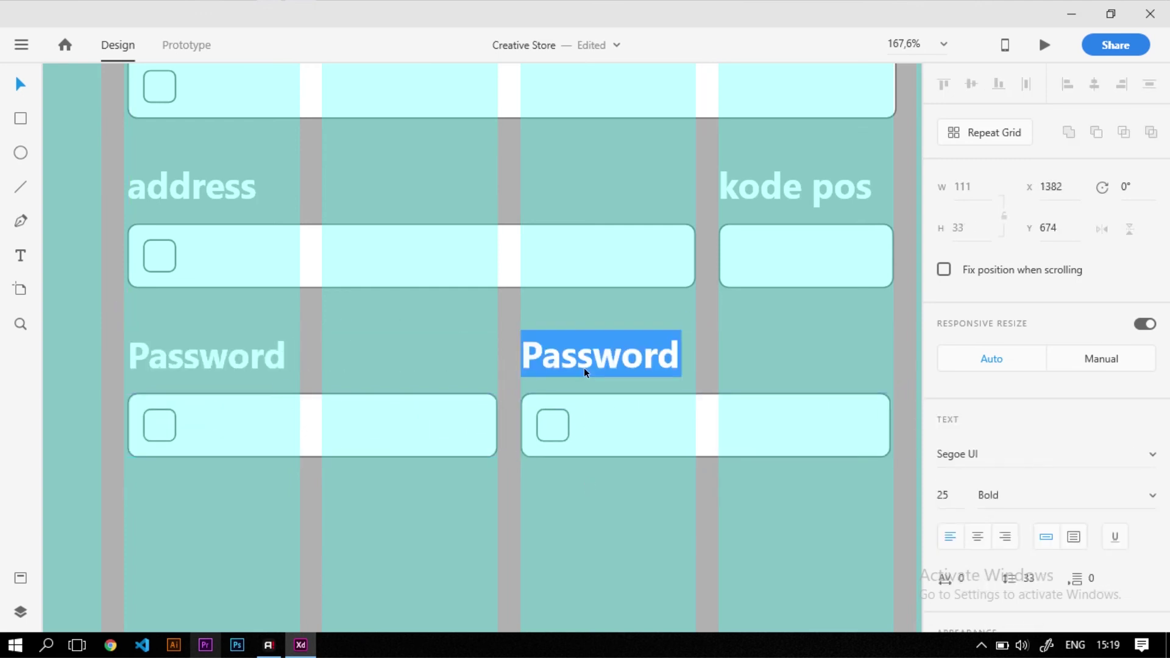
{"action": "type", "text": "confirm"}
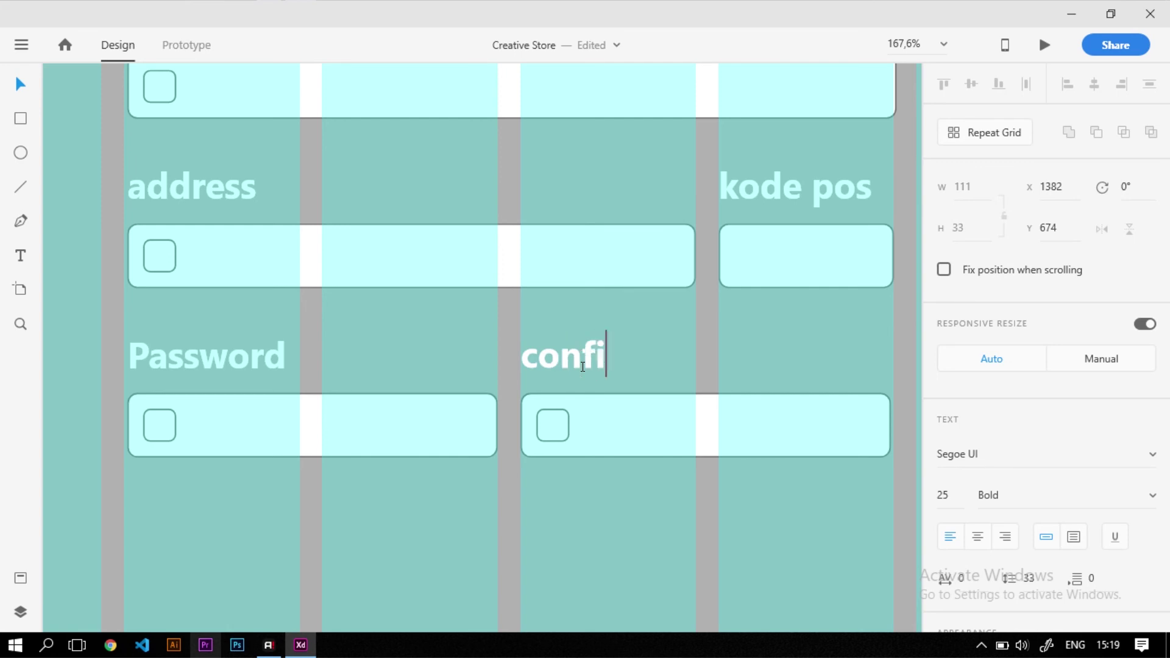
{"action": "key", "text": "Escape"}
Compare the size and position of the Password and confirm input boxes within the form
{"action": "scroll", "coordinate": [290, 305], "scroll_direction": "down", "scroll_amount": 8}
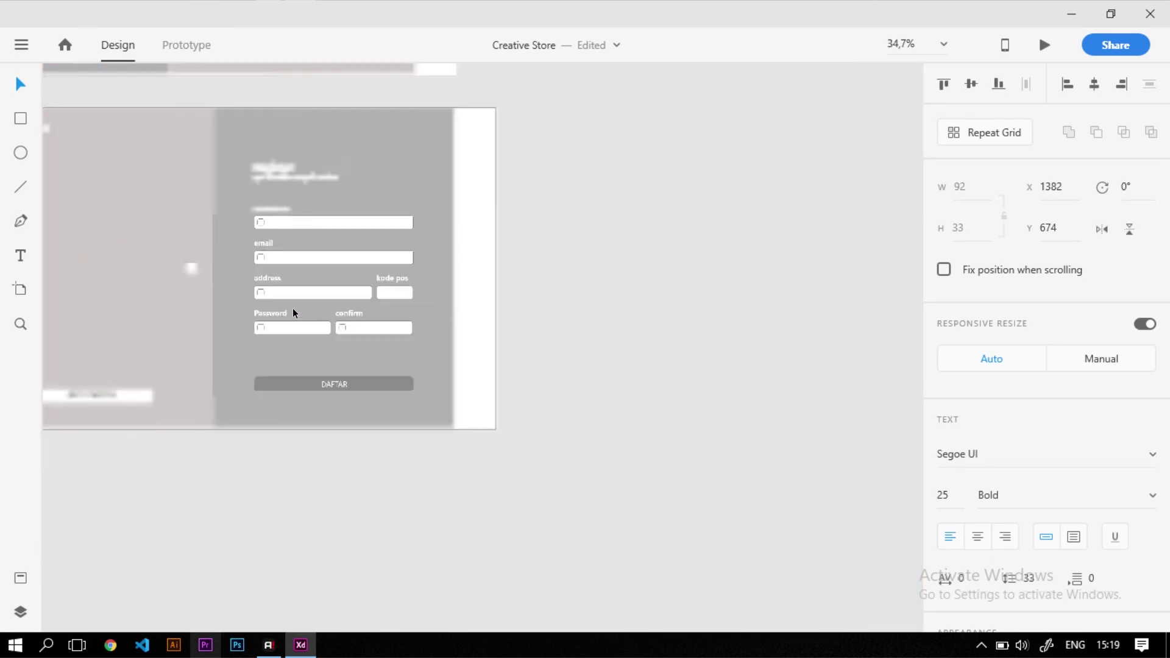
{"action": "scroll", "coordinate": [309, 396], "scroll_direction": "up", "scroll_amount": 5}
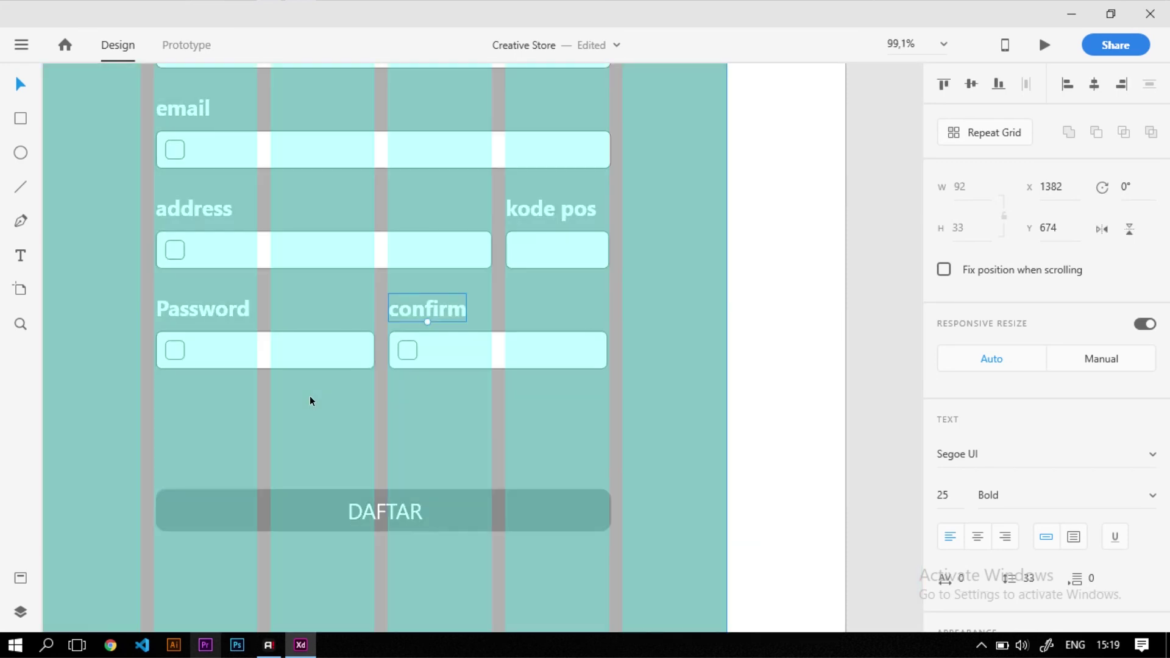
{"action": "scroll", "coordinate": [286, 378], "scroll_direction": "up", "scroll_amount": 2}
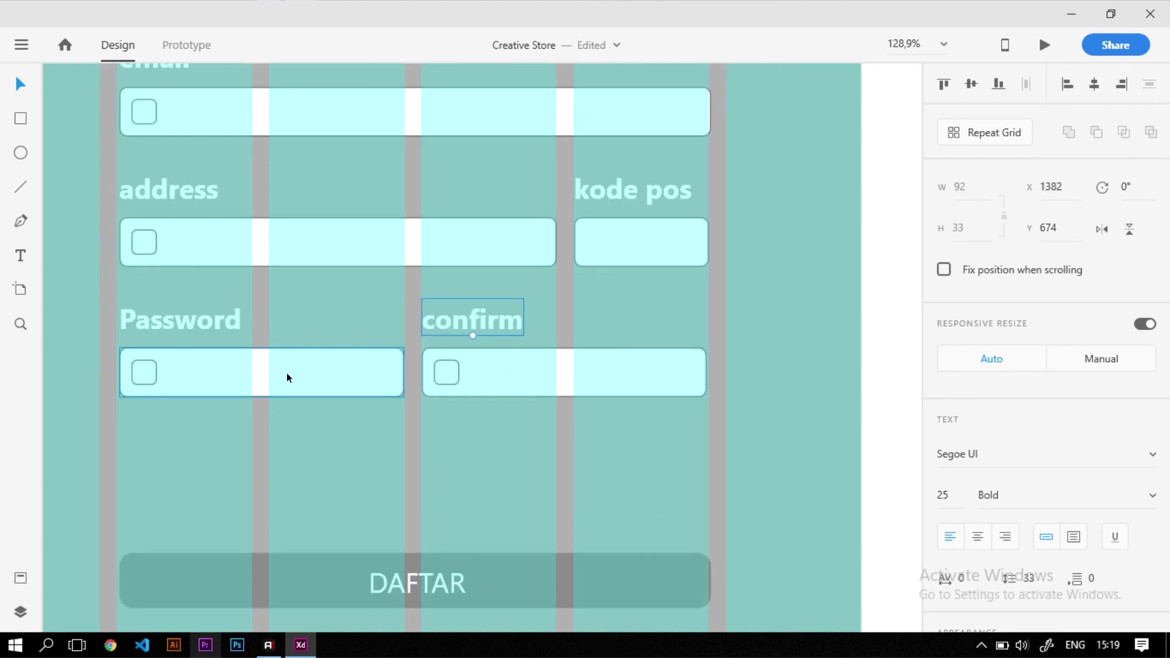
{"action": "left_click", "coordinate": [287, 372]}
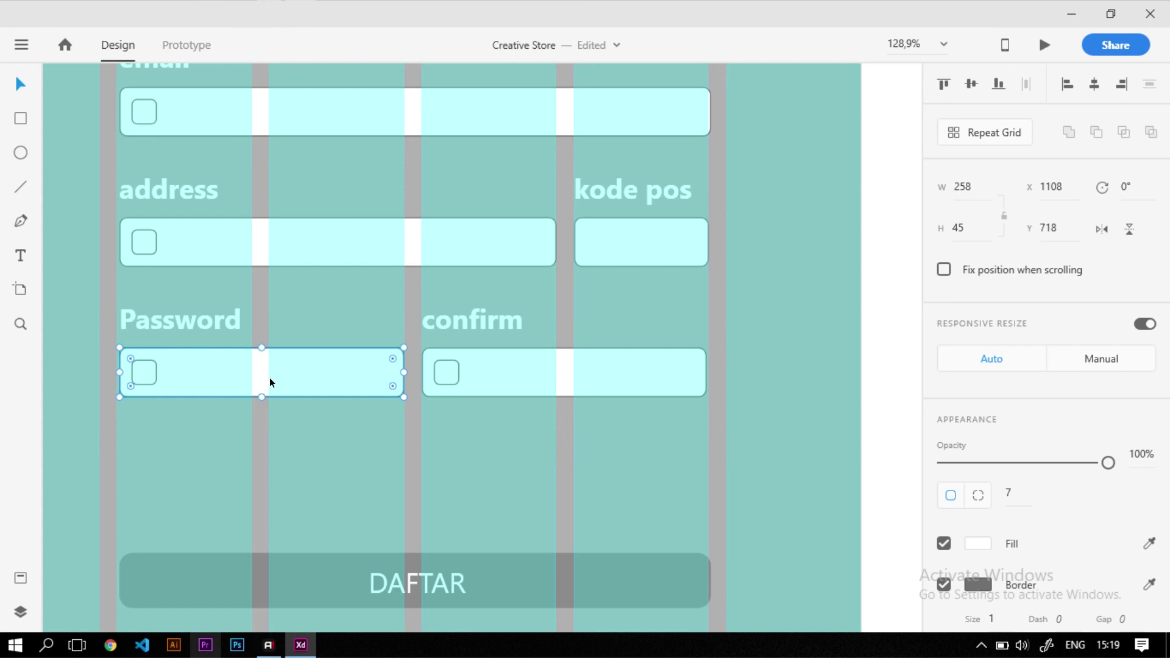
{"action": "left_click", "coordinate": [491, 394]}
{"action": "left_click", "coordinate": [530, 368]}
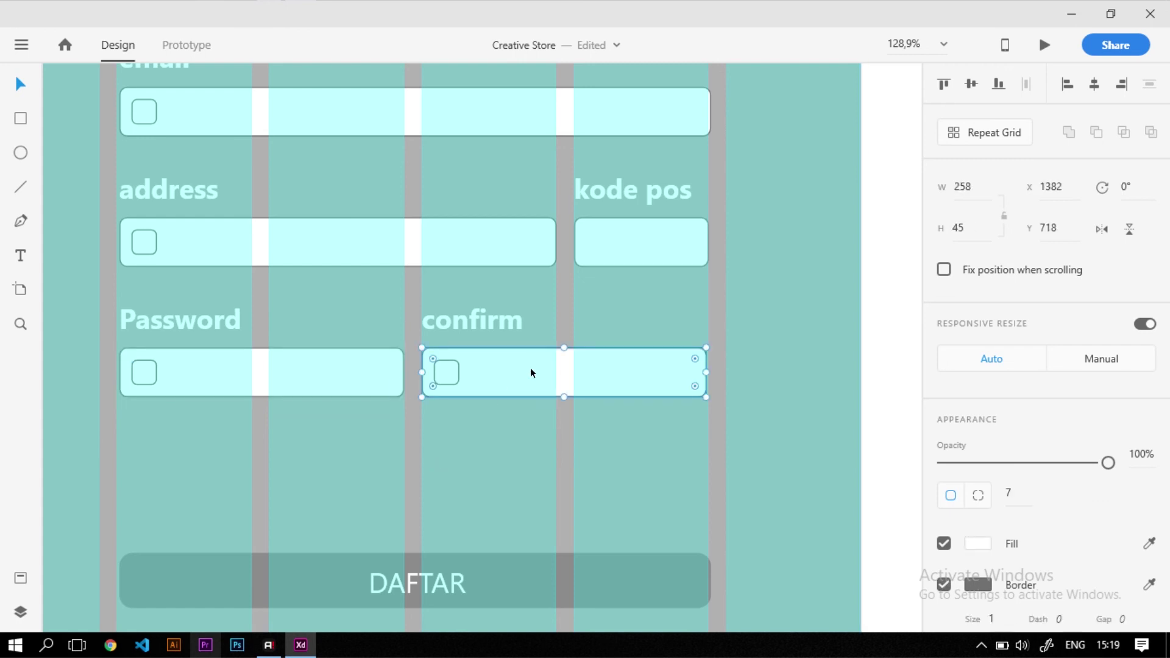
{"action": "left_click", "coordinate": [489, 425]}
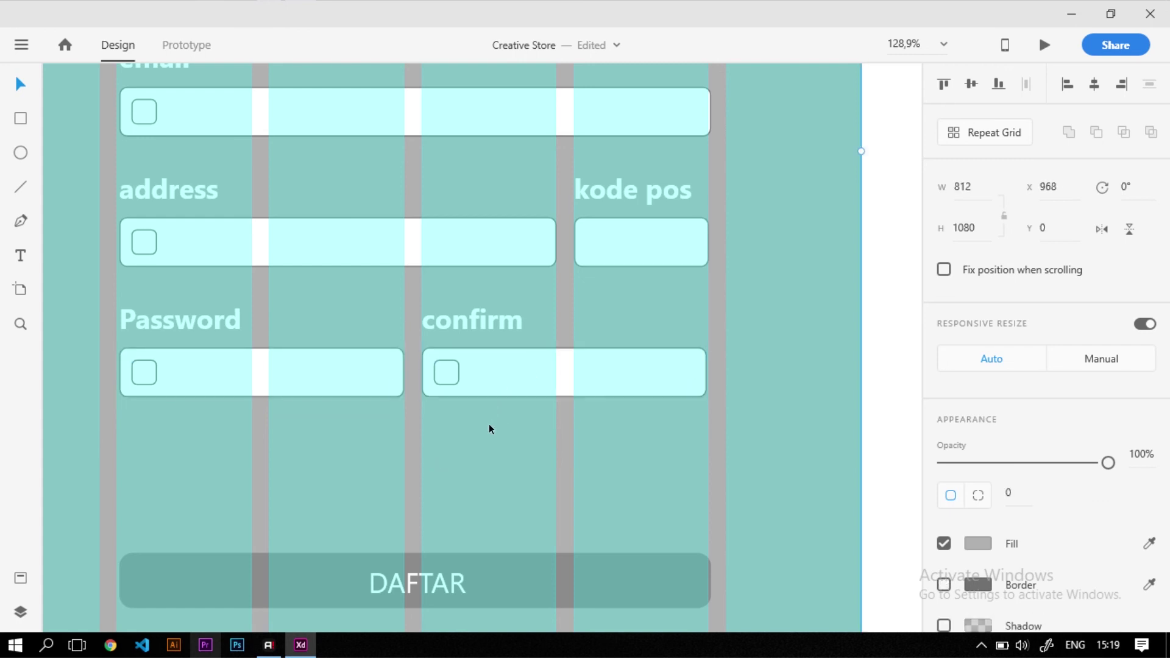
Ungroup the login form elements on the Login artboard
{"action": "scroll", "coordinate": [509, 404], "scroll_direction": "down", "scroll_amount": 6}
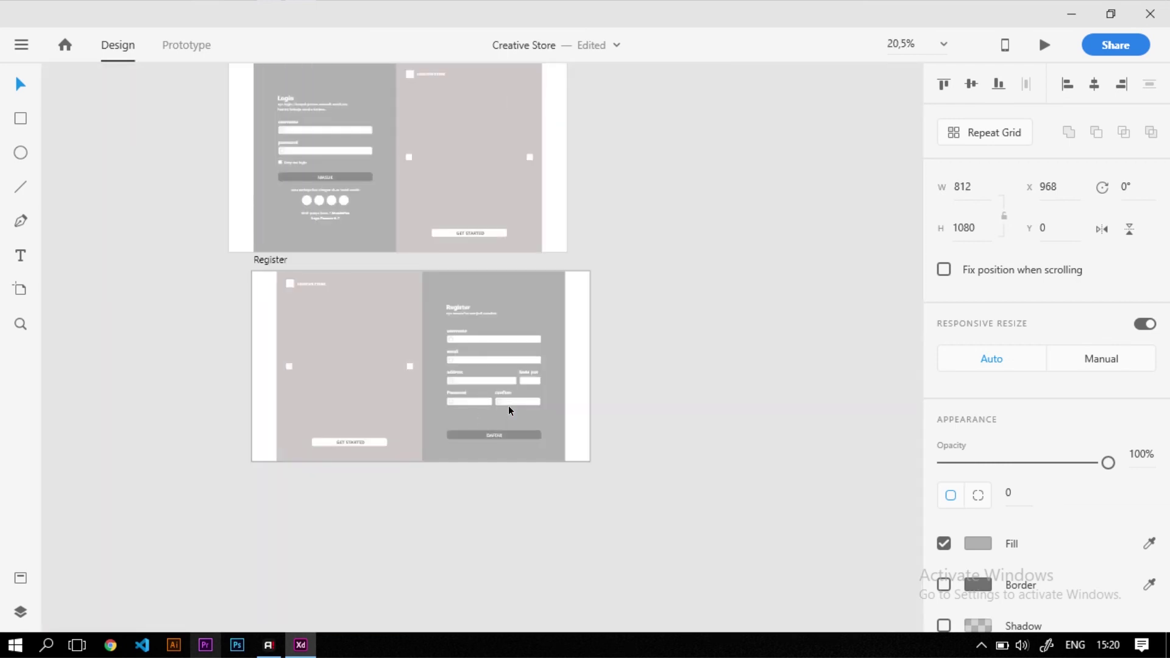
{"action": "scroll", "coordinate": [396, 402], "scroll_direction": "up", "scroll_amount": 2}
{"action": "left_click_drag", "start_coordinate": [462, 220], "coordinate": [389, 387]}
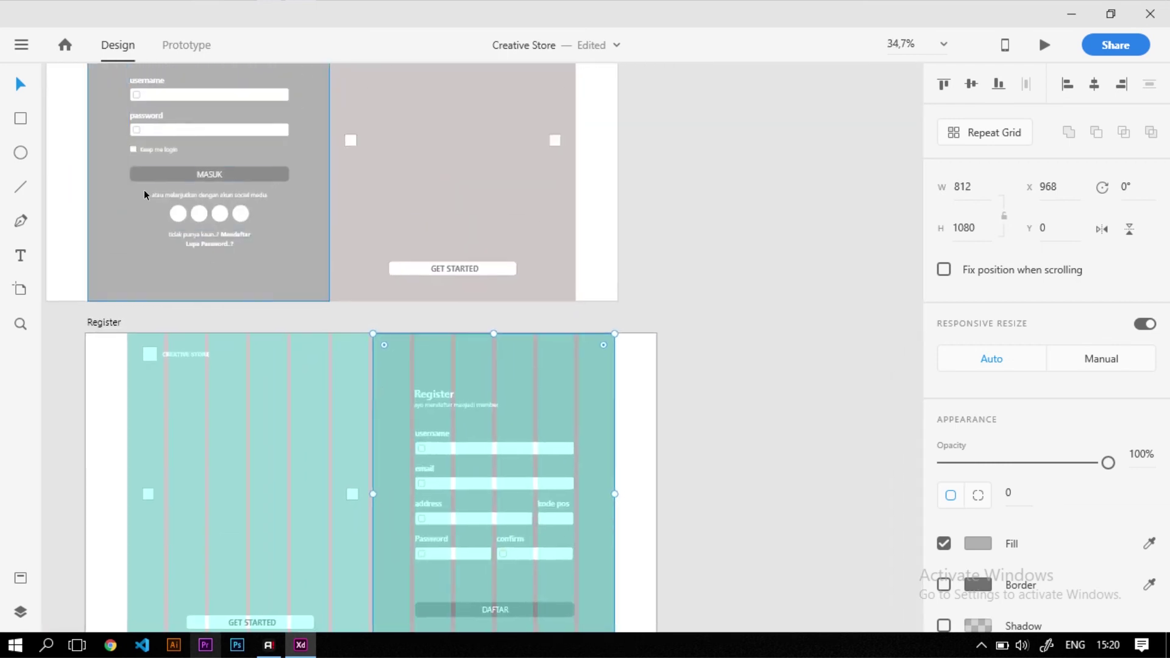
{"action": "left_click", "coordinate": [133, 149]}
{"action": "right_click", "coordinate": [139, 146]}
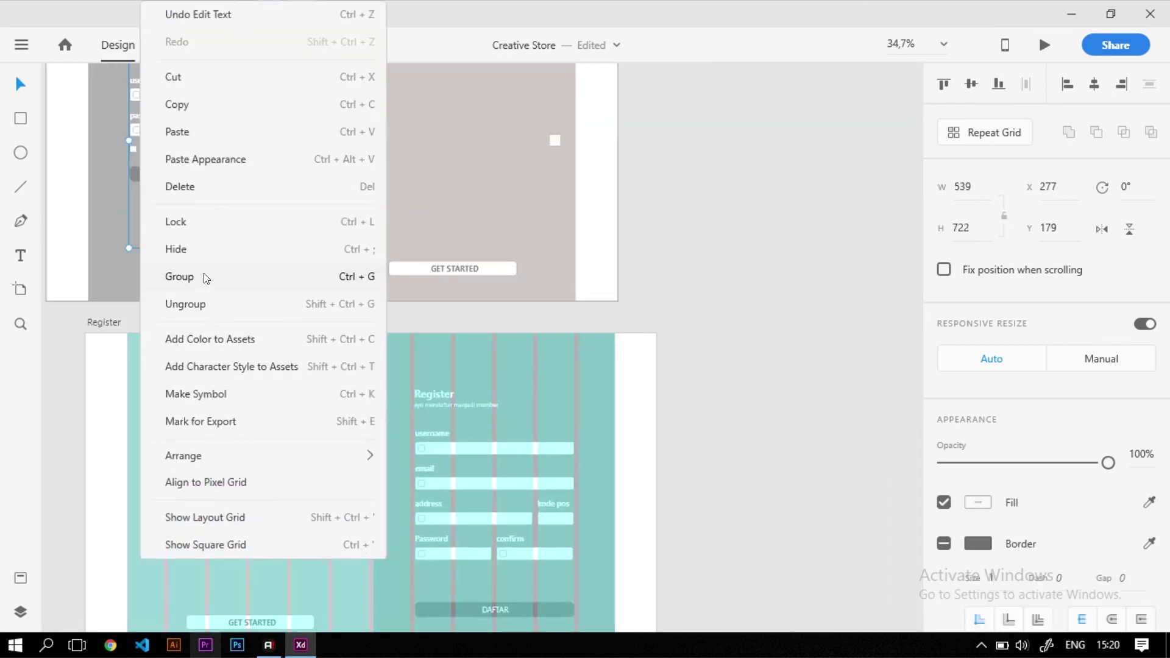
{"action": "left_click", "coordinate": [201, 310]}
{"action": "left_click", "coordinate": [894, 149]}
Copy the "Keep me login" checkbox and text from the Login artboard to below the Password box on the Register artboard
{"action": "left_click", "coordinate": [132, 150]}
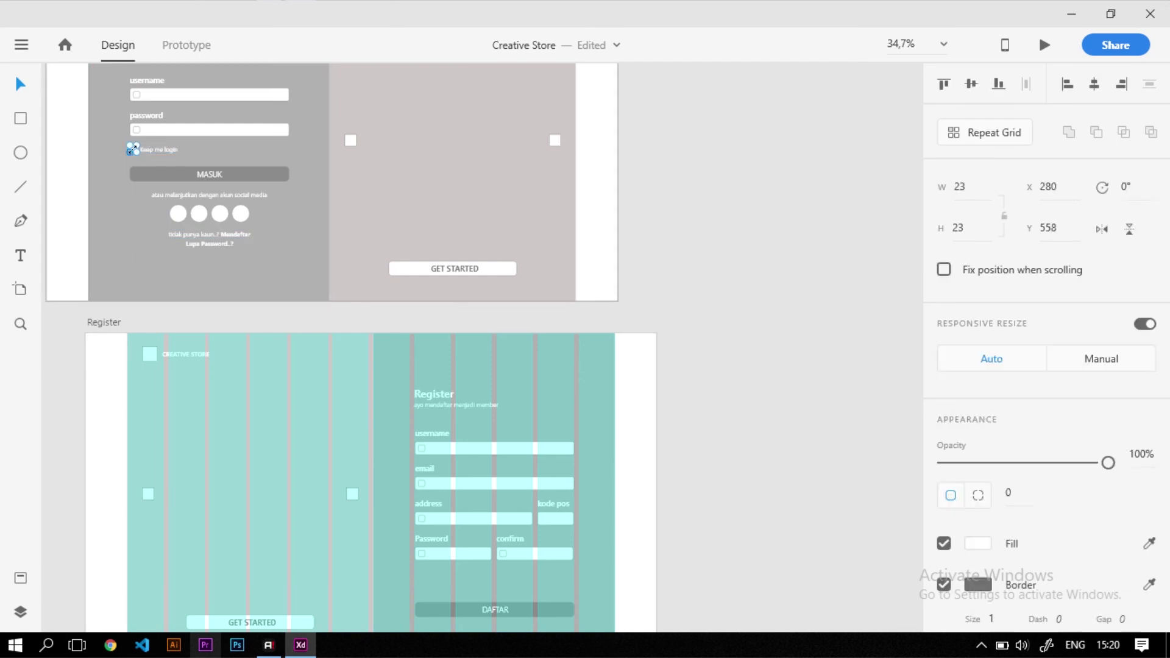
{"action": "left_click", "coordinate": [158, 149], "text": "shift"}
{"action": "left_click_drag", "start_coordinate": [161, 149], "coordinate": [444, 572]}
{"action": "scroll", "coordinate": [423, 597], "scroll_direction": "up", "scroll_amount": 5}
{"action": "left_click_drag", "start_coordinate": [409, 479], "coordinate": [445, 466]}
Replace the copied checkbox text with "dengan membuat akun, kamu menyetujui persyaratan layanan, dan segala kebijakan dari kami" on two lines
{"action": "double_click", "coordinate": [462, 473]}
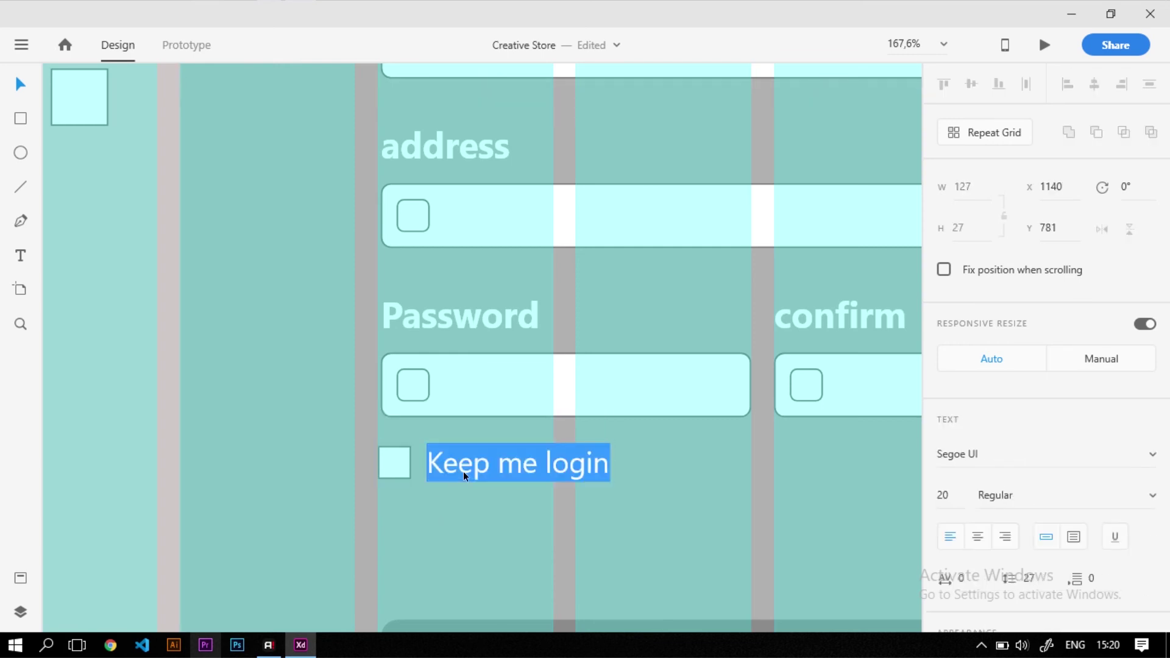
{"action": "type", "text": "dengan membuat akun, kam"}
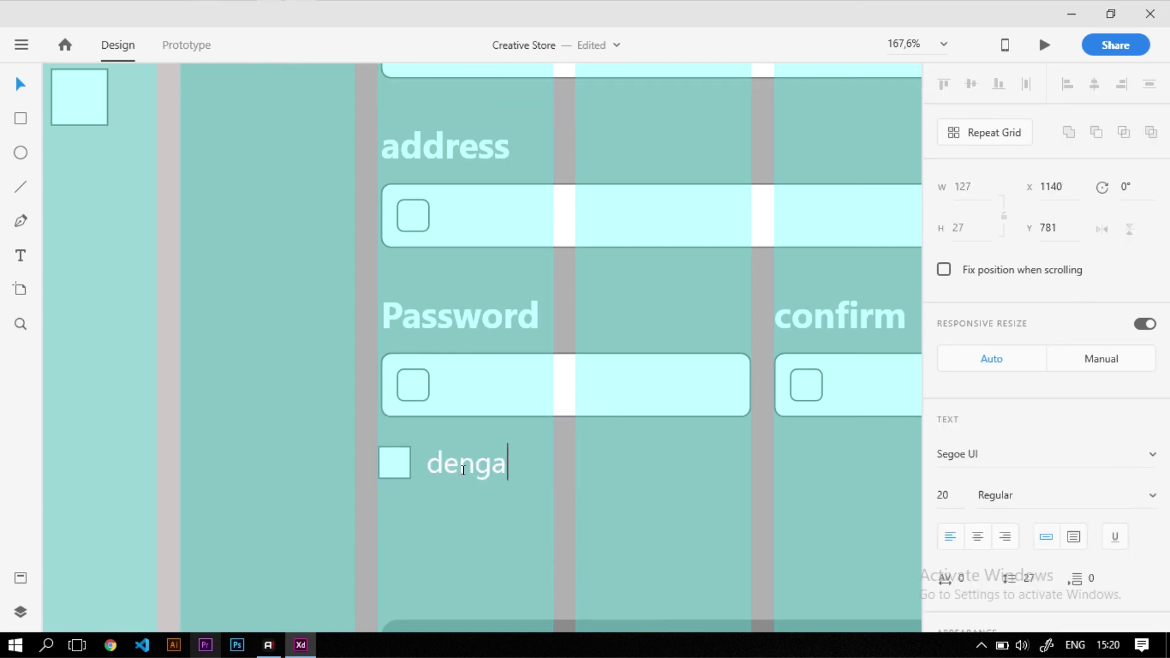
{"action": "key", "text": "BackSpace"}
{"action": "key", "text": "BackSpace"}
{"action": "key", "text": "BackSpace"}
{"action": "type", "text": "kamu menyetujui"}
{"action": "scroll", "coordinate": [486, 378], "scroll_direction": "down", "scroll_amount": 5}
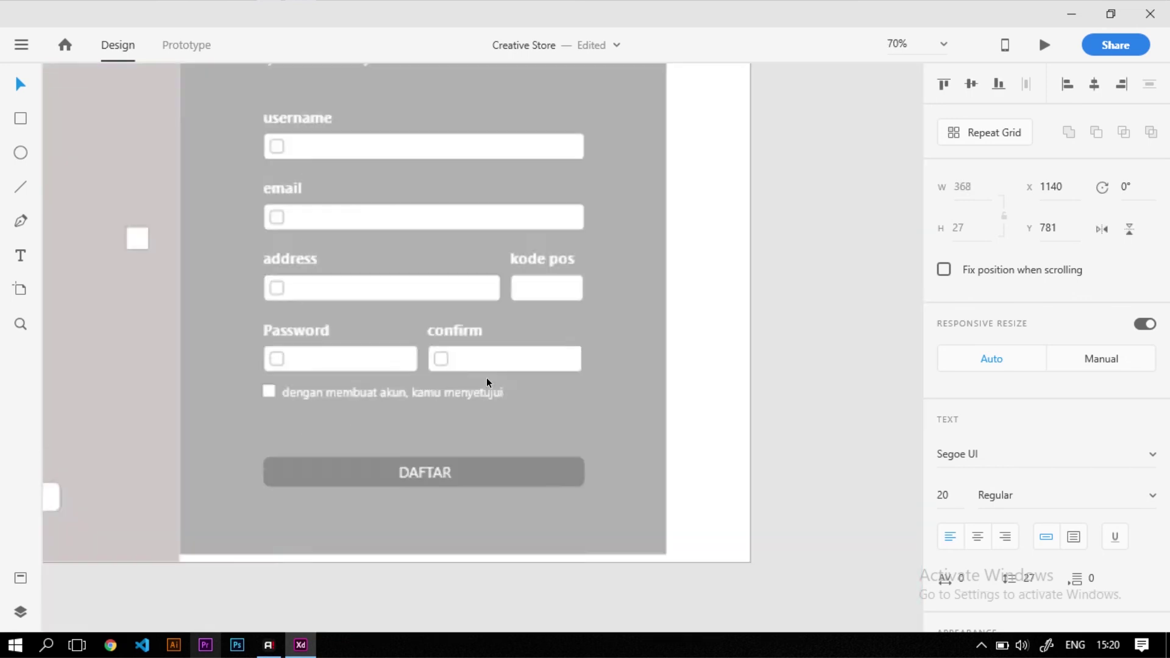
{"action": "scroll", "coordinate": [604, 404], "scroll_direction": "up", "scroll_amount": 2}
{"action": "type", "text": "persyaratan layanan, dan s"}
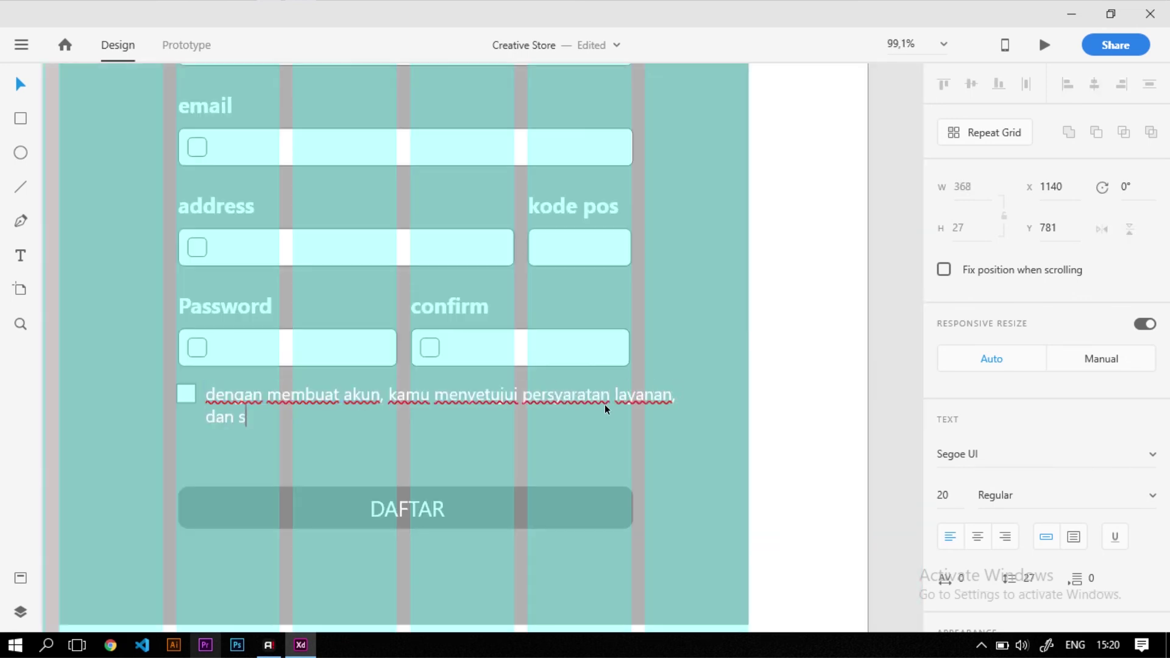
{"action": "type", "text": "egala kebijakan dari kami"}
Set the agreement text's font size to 15 and move it up level with its checkbox
{"action": "key", "text": "ctrl+a"}
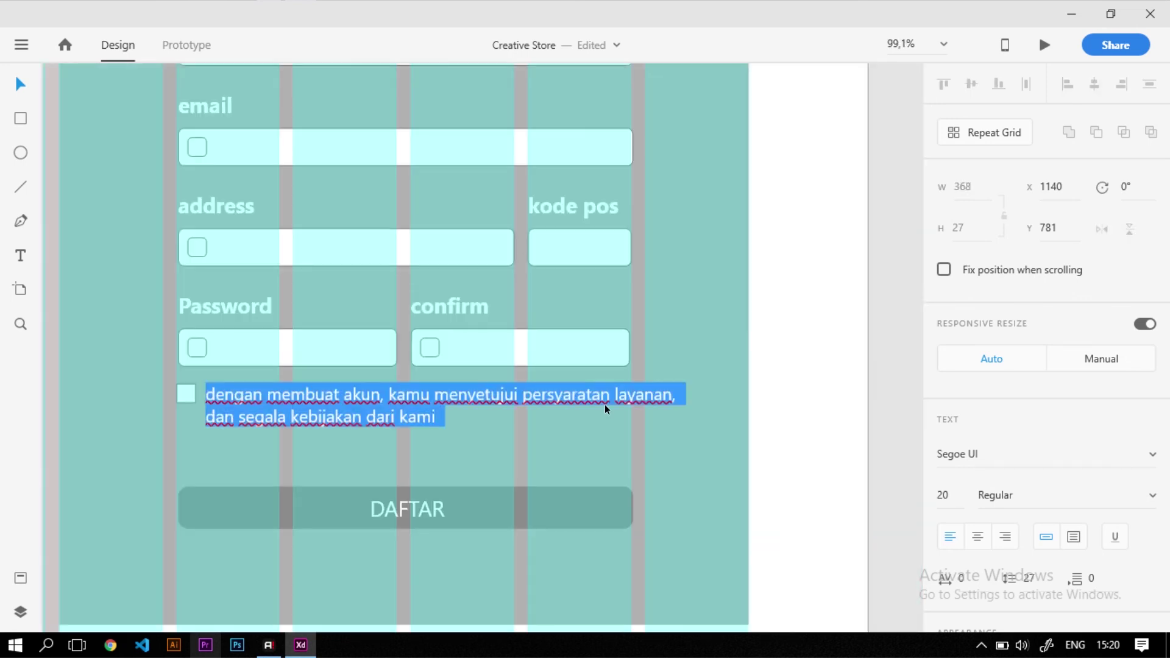
{"action": "type", "text": "15"}
{"action": "key", "text": "Return"}
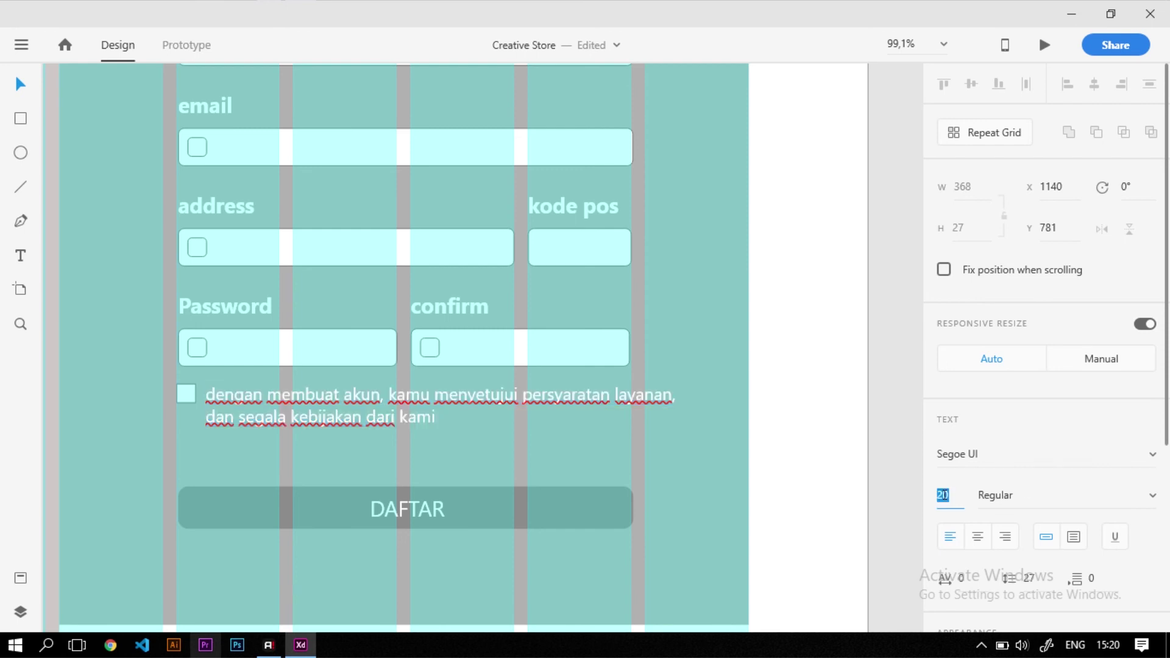
{"action": "key", "text": "Escape"}
{"action": "scroll", "coordinate": [217, 418], "scroll_direction": "up", "scroll_amount": 3}
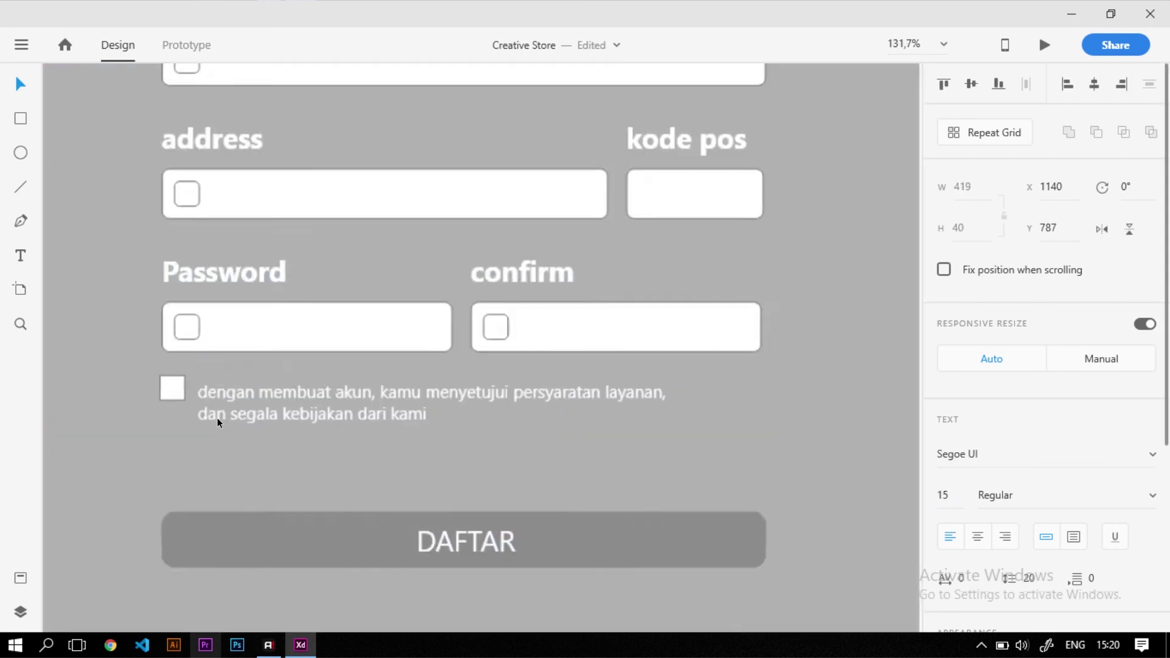
{"action": "left_click_drag", "start_coordinate": [218, 382], "coordinate": [224, 363]}
{"action": "scroll", "coordinate": [223, 422], "scroll_direction": "down", "scroll_amount": 3}
{"action": "scroll", "coordinate": [243, 407], "scroll_direction": "up", "scroll_amount": 2}
{"action": "left_click", "coordinate": [305, 434]}
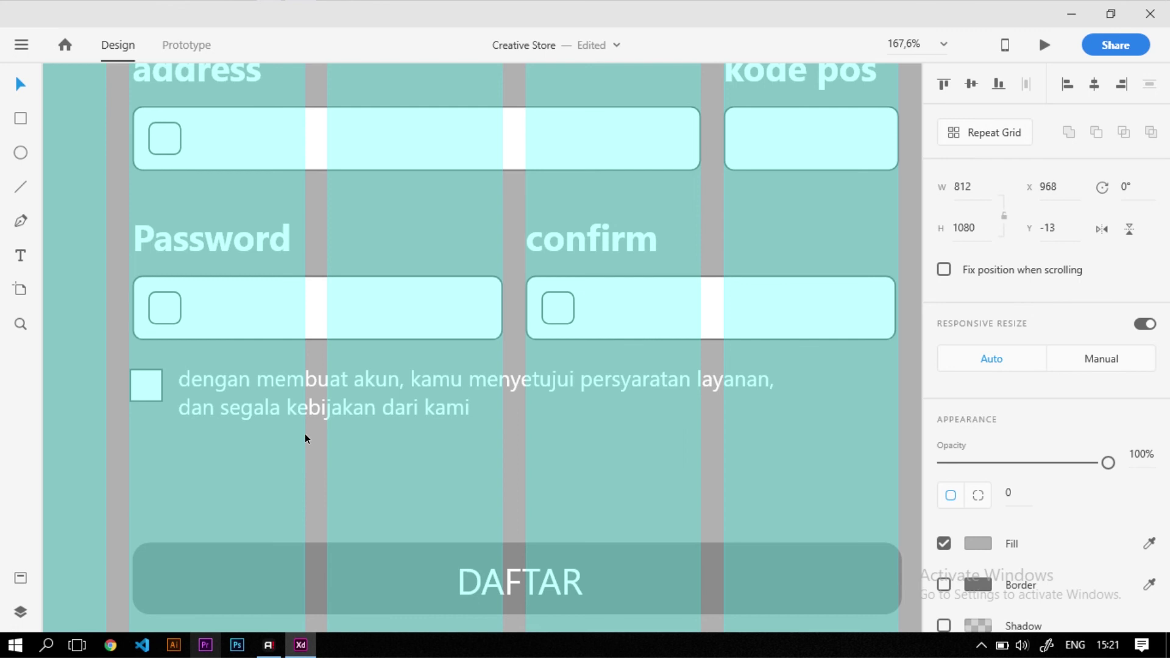
Move the DAFTAR button and its label up to sit just below the agreement text
{"action": "left_click", "coordinate": [478, 586]}
{"action": "left_click_drag", "start_coordinate": [324, 588], "coordinate": [277, 496]}
{"action": "left_click", "coordinate": [302, 551]}
{"action": "scroll", "coordinate": [354, 389], "scroll_direction": "down", "scroll_amount": 5}
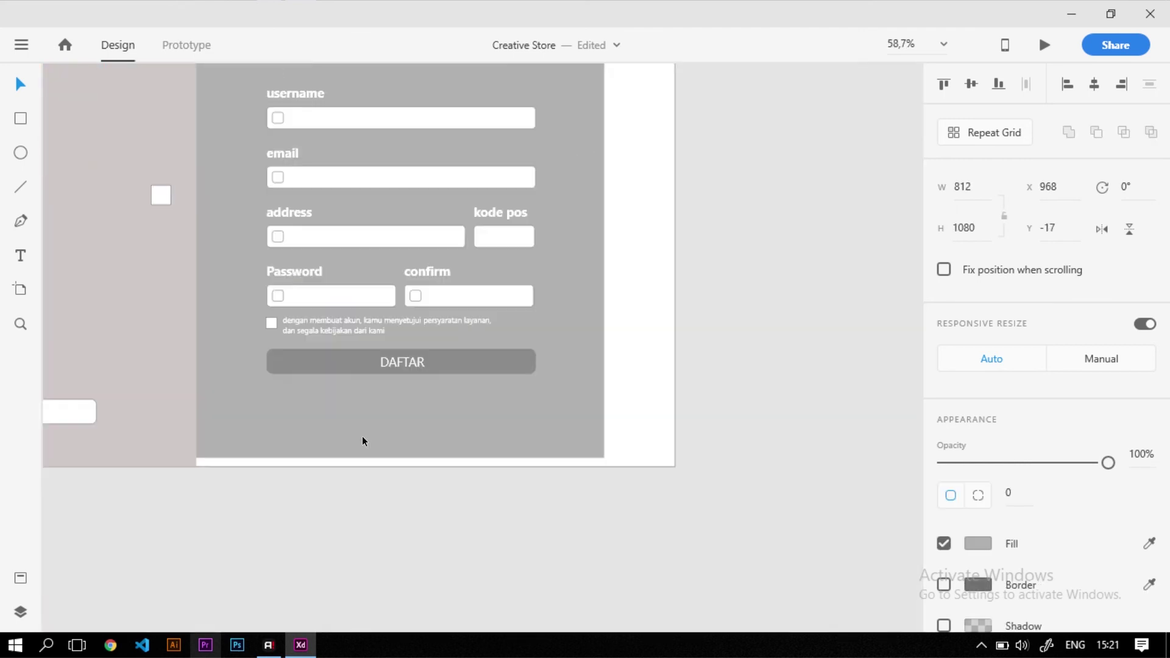
{"action": "scroll", "coordinate": [449, 418], "scroll_direction": "up", "scroll_amount": 3}
{"action": "scroll", "coordinate": [373, 340], "scroll_direction": "down", "scroll_amount": 5}
{"action": "scroll", "coordinate": [379, 332], "scroll_direction": "up", "scroll_amount": 3}
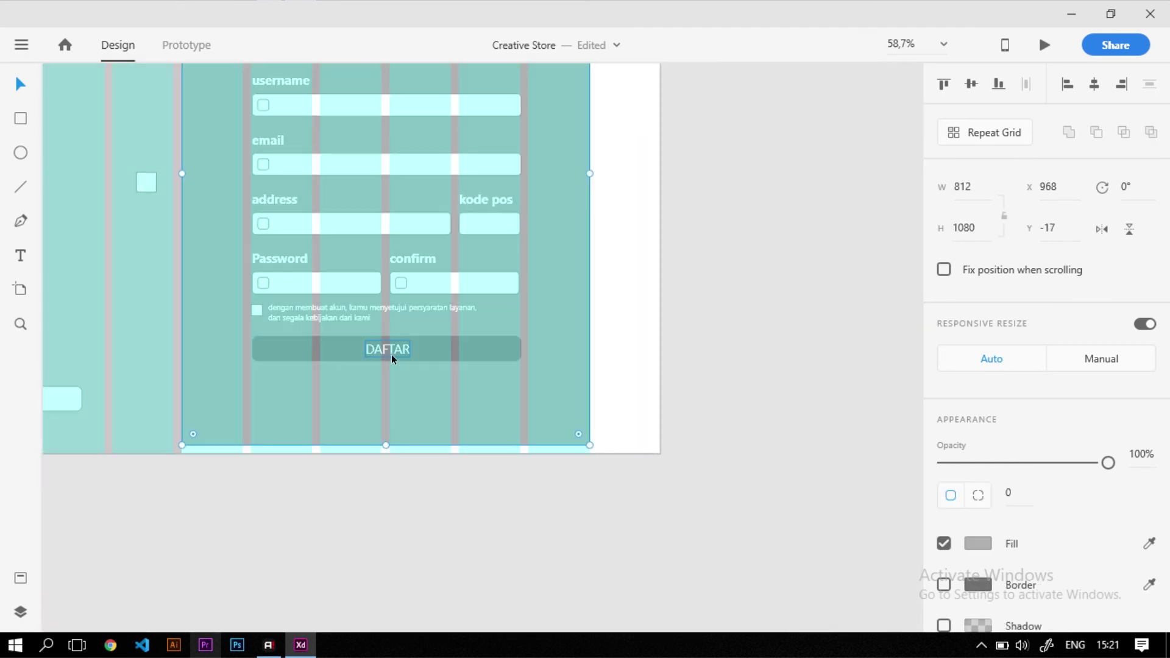
Move the dark grey form panel back to Y 0 and shift the whole registration form up within it
{"action": "double_click", "coordinate": [391, 353]}
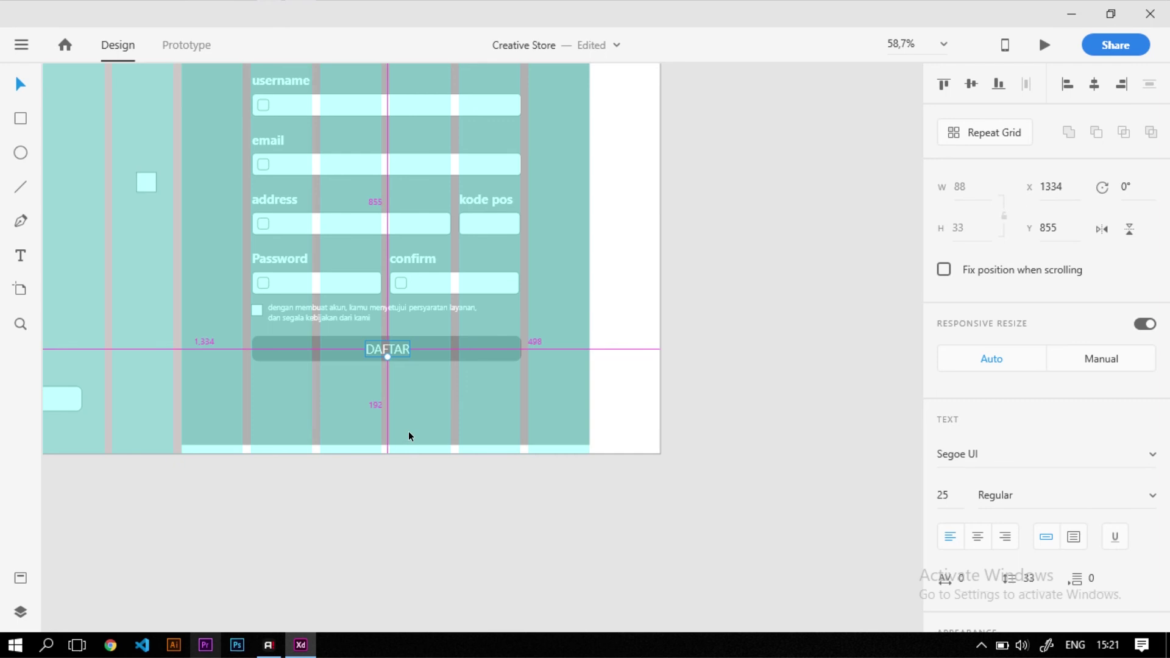
{"action": "scroll", "coordinate": [408, 430], "scroll_direction": "down", "scroll_amount": 3}
{"action": "scroll", "coordinate": [402, 378], "scroll_direction": "up", "scroll_amount": 1}
{"action": "left_click", "coordinate": [461, 439]}
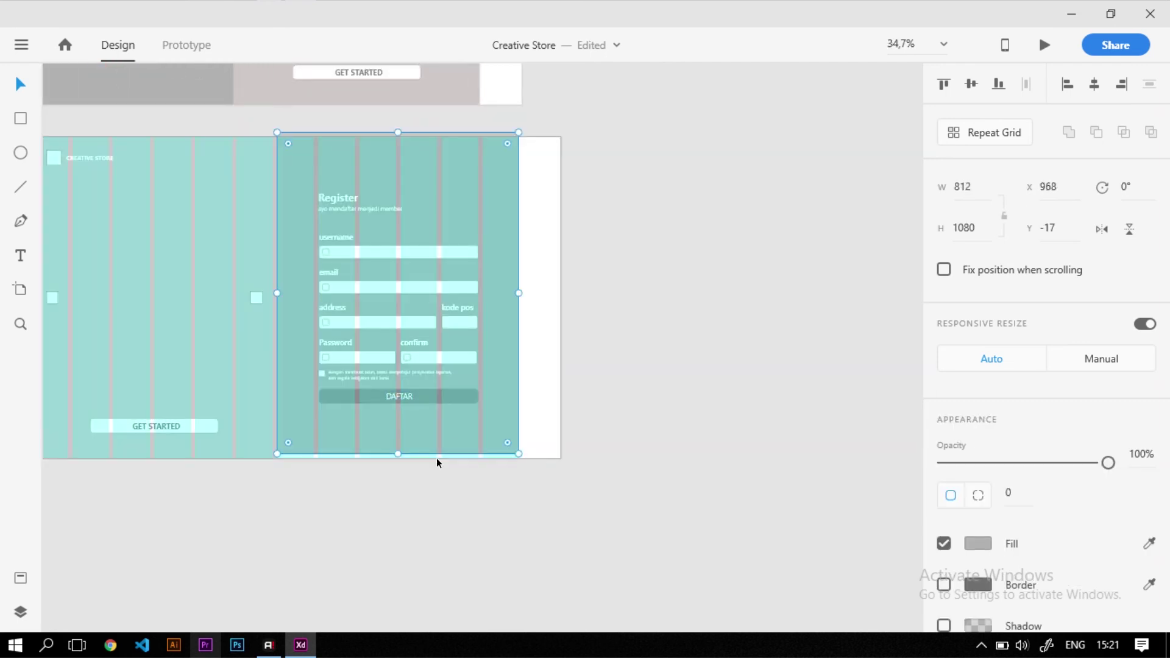
{"action": "left_click_drag", "start_coordinate": [455, 433], "coordinate": [455, 440]}
{"action": "left_click", "coordinate": [723, 392]}
{"action": "left_click_drag", "start_coordinate": [629, 412], "coordinate": [336, 160]}
{"action": "left_click", "coordinate": [594, 195]}
Duplicate the DAFTAR button with its label below the original, with the button at Y 850
{"action": "scroll", "coordinate": [411, 378], "scroll_direction": "up", "scroll_amount": 5}
{"action": "left_click", "coordinate": [423, 324]}
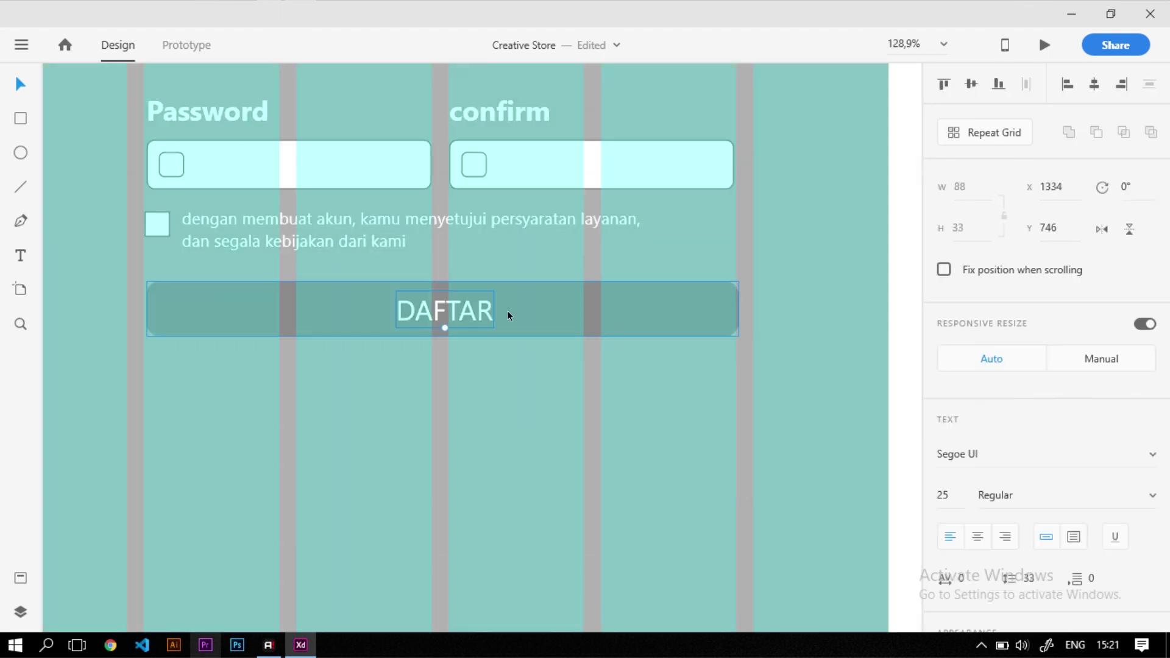
{"action": "left_click_drag", "start_coordinate": [477, 319], "coordinate": [509, 421]}
Change the duplicated button's label to "mendaftar dengan akun google"
{"action": "double_click", "coordinate": [474, 445]}
{"action": "double_click", "coordinate": [473, 445]}
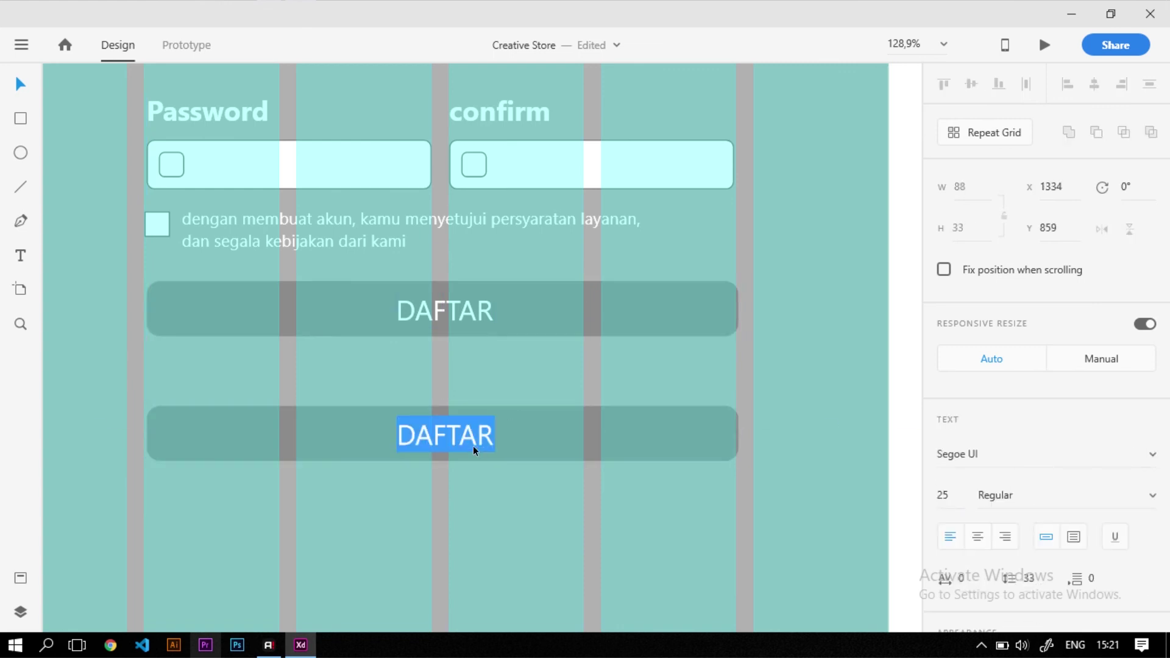
{"action": "type", "text": "Lan"}
{"action": "key", "text": "ctrl+a"}
{"action": "type", "text": "men"}
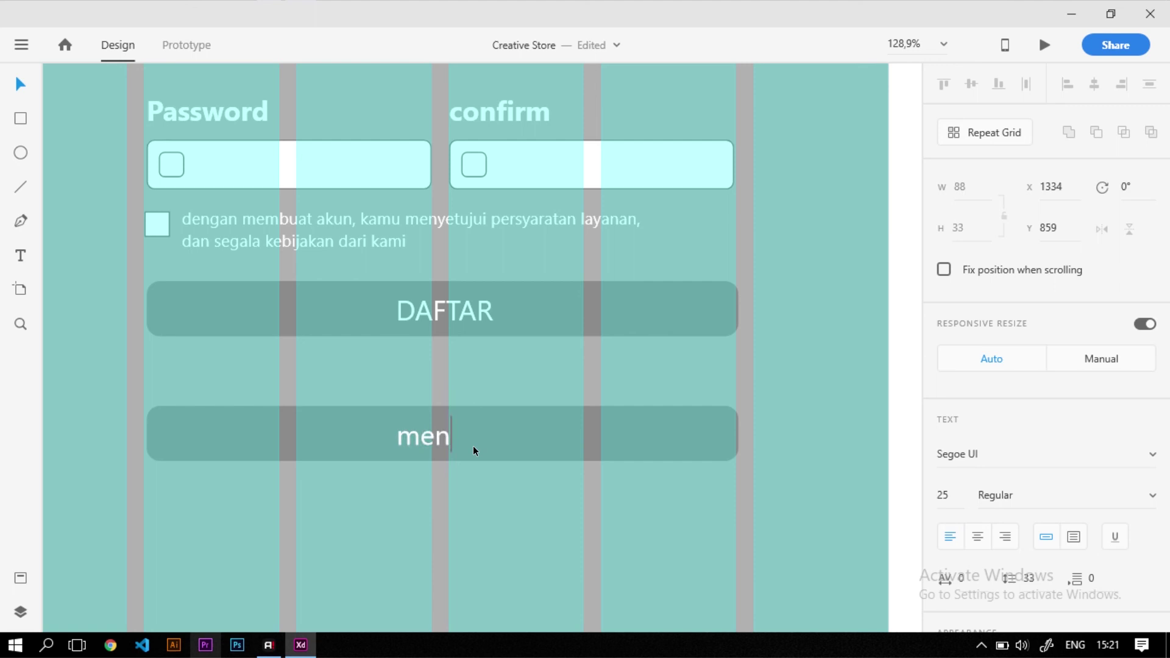
{"action": "type", "text": "daftar dengan akun goog"}
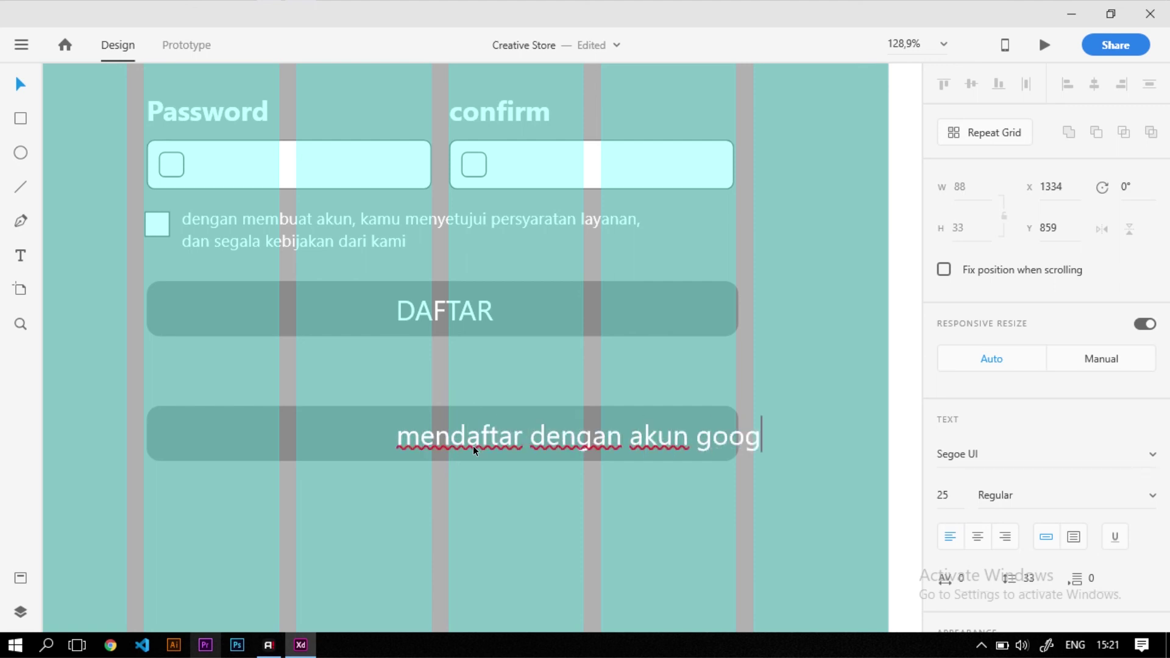
{"action": "key", "text": "Escape"}
Move the "mendaftar dengan akun google" label onto its button and centre it horizontally on the button
{"action": "left_click_drag", "start_coordinate": [708, 430], "coordinate": [598, 445]}
{"action": "left_click", "coordinate": [722, 436], "text": "shift"}
{"action": "left_click", "coordinate": [1094, 84]}
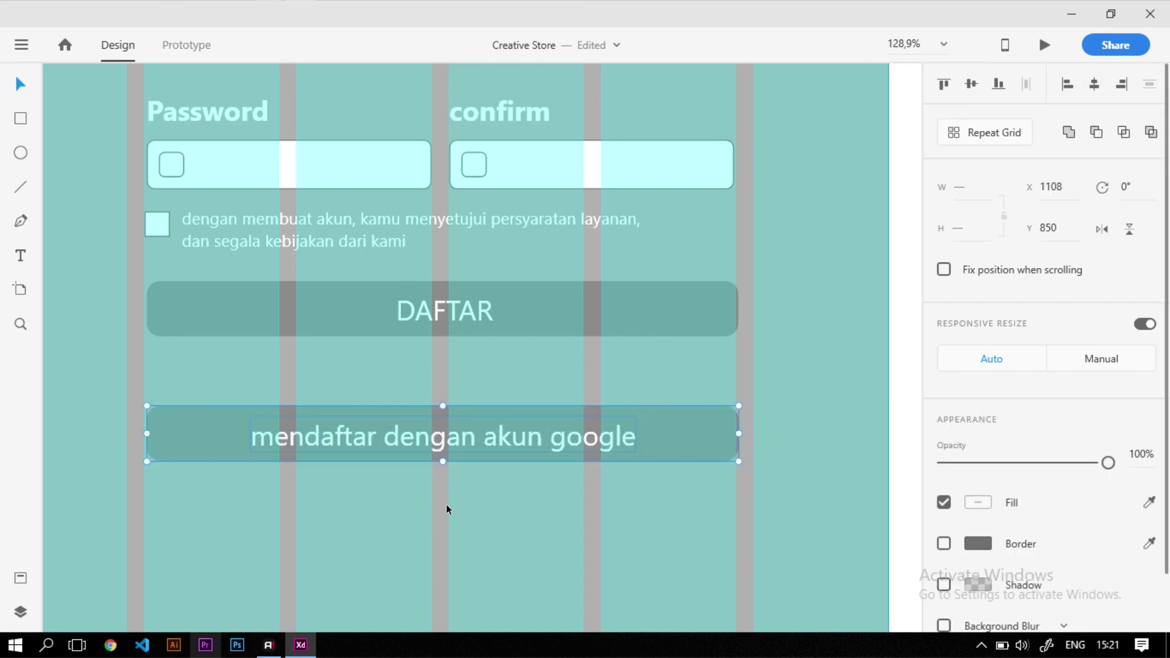
{"action": "left_click", "coordinate": [473, 524]}
{"action": "key", "text": "ctrl+0"}
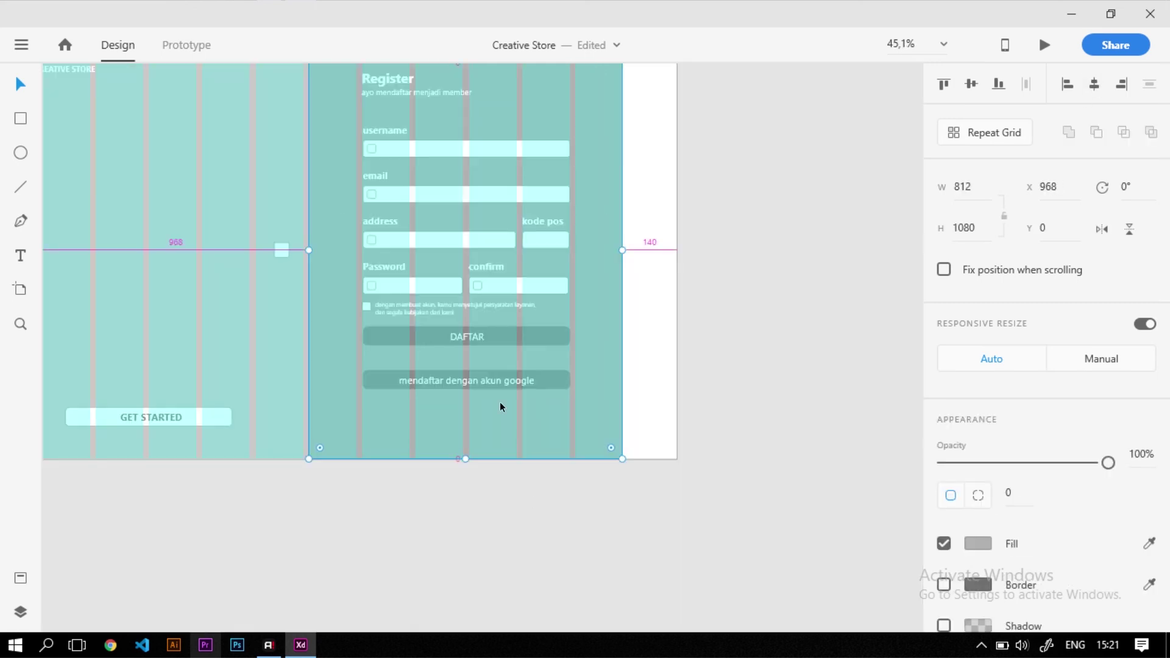
{"action": "scroll", "coordinate": [497, 405], "scroll_direction": "up", "scroll_amount": 3}
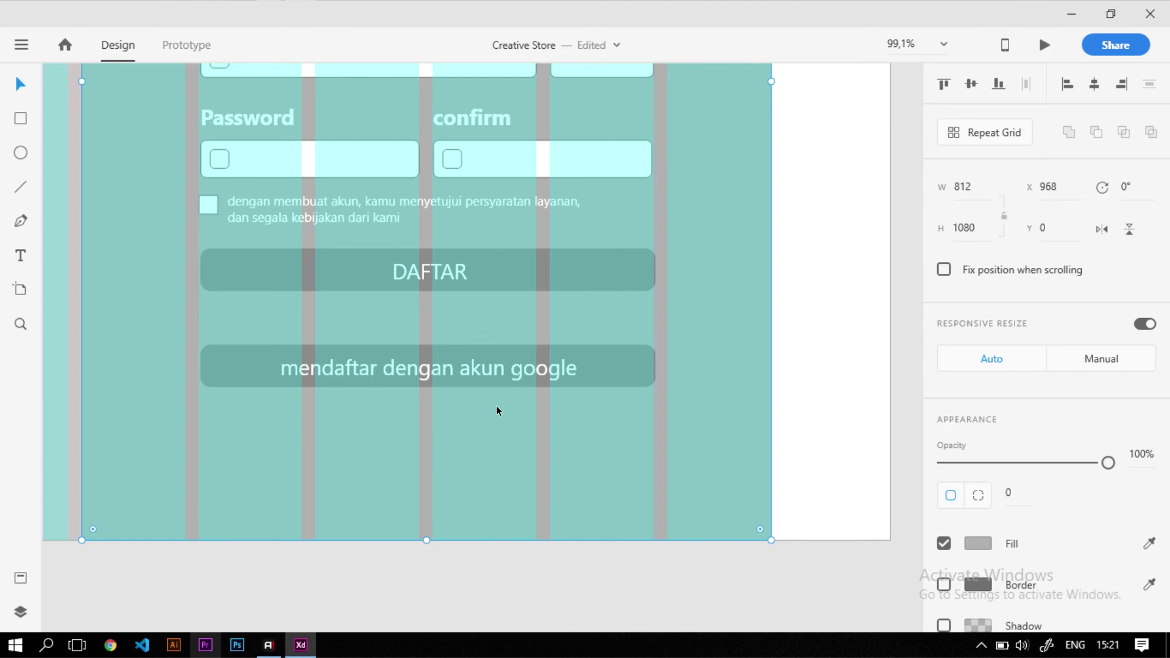
{"action": "scroll", "coordinate": [201, 381], "scroll_direction": "up", "scroll_amount": 4}
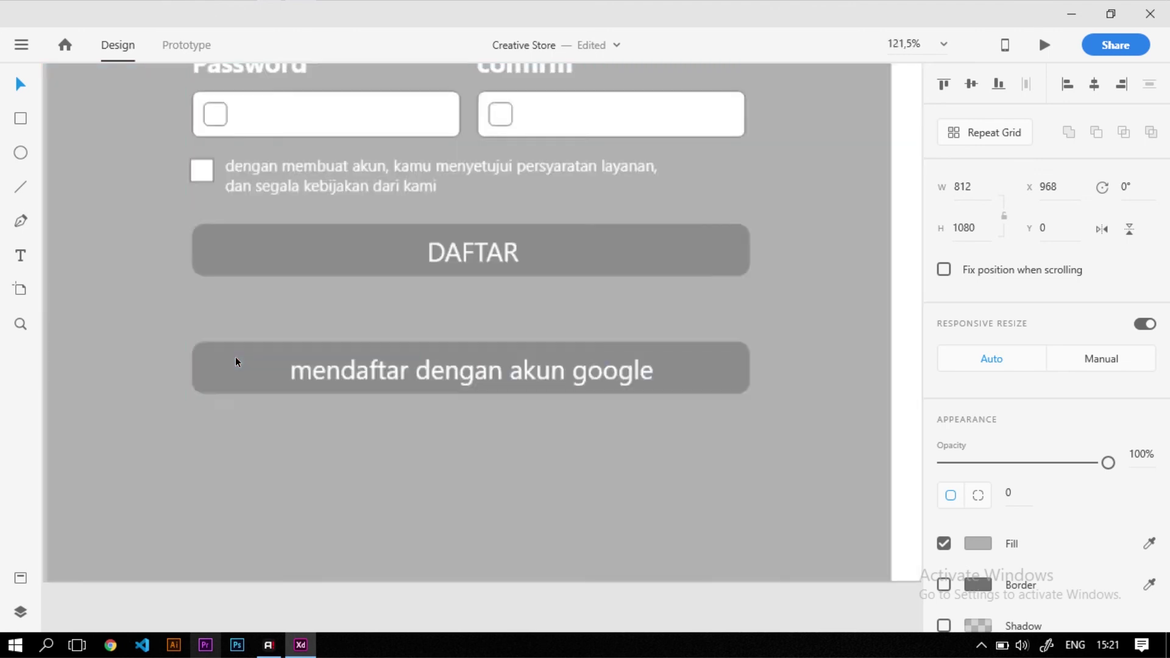
Draw a 29 by 29 circle near the start of the "mendaftar dengan akun google" button
{"action": "left_click", "coordinate": [218, 364]}
{"action": "scroll", "coordinate": [205, 365], "scroll_direction": "up", "scroll_amount": 2}
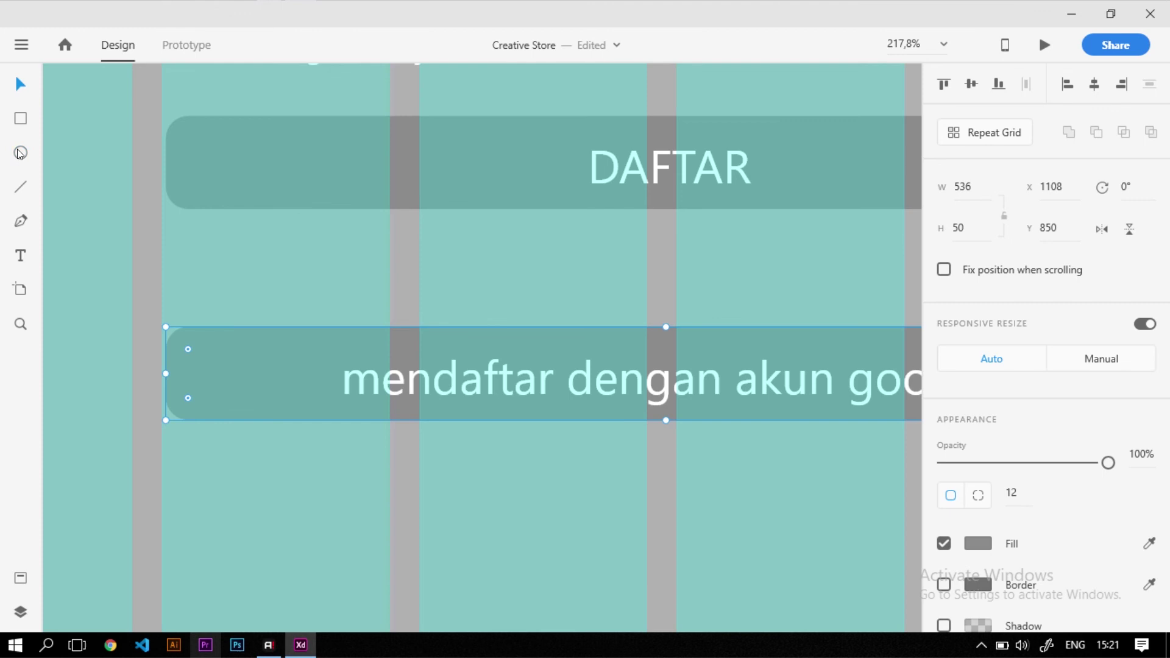
{"action": "left_click_drag", "start_coordinate": [203, 362], "coordinate": [257, 417]}
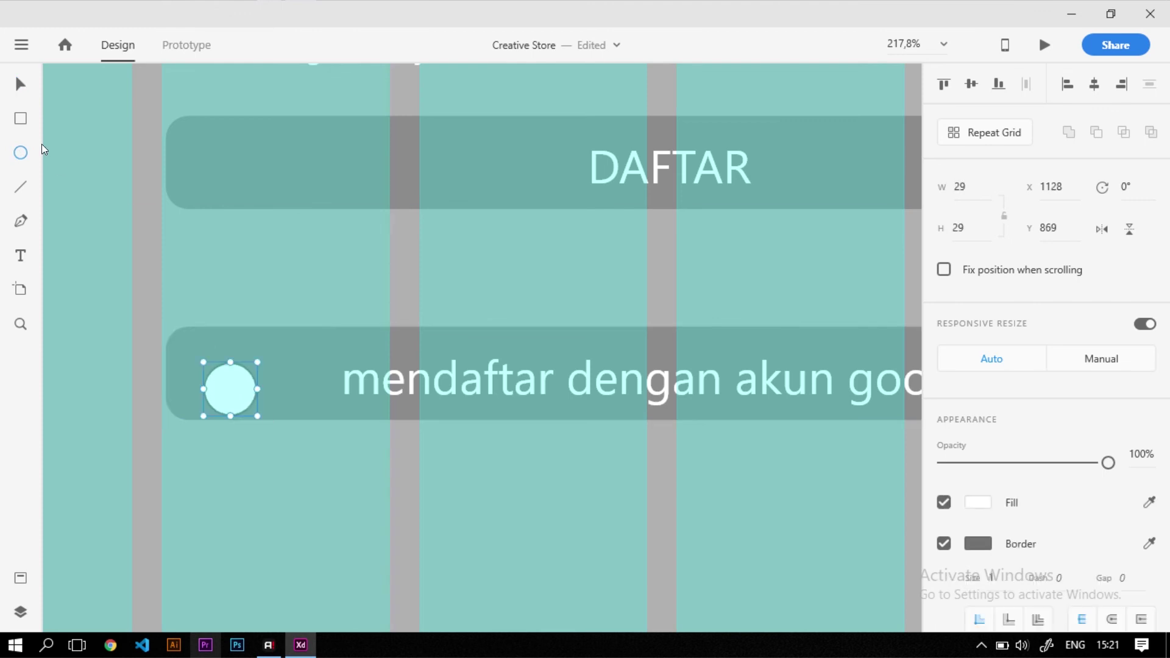
Centre the circle vertically on the Google sign-up button and remove the circle's border
{"action": "left_click", "coordinate": [22, 86]}
{"action": "left_click", "coordinate": [295, 346], "text": "shift"}
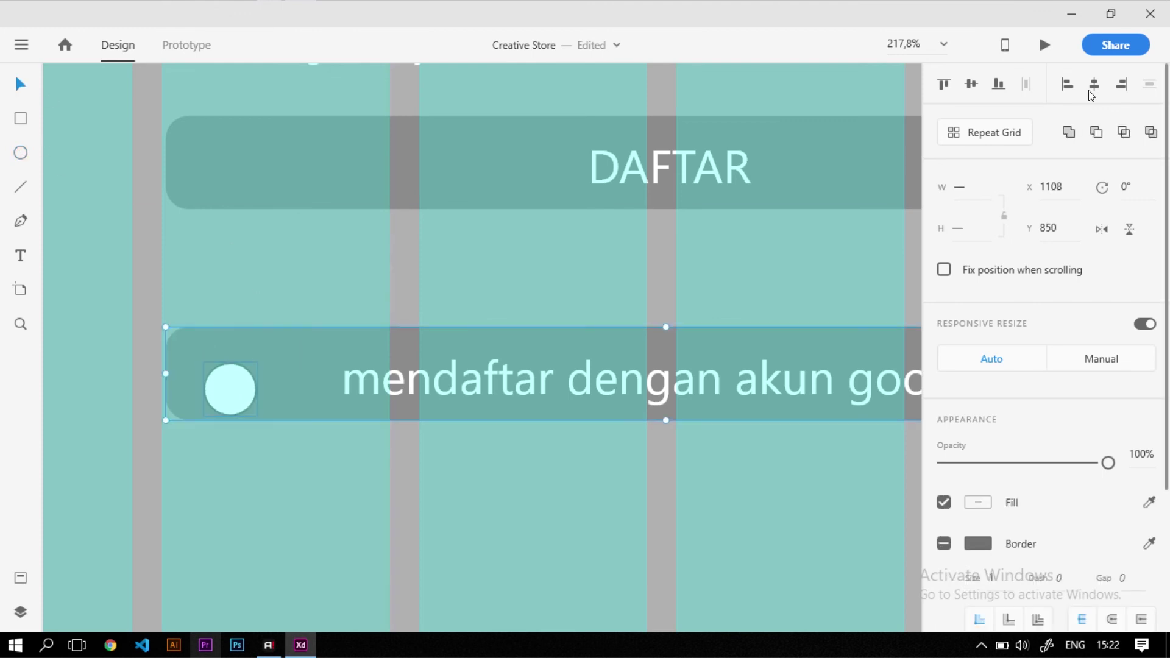
{"action": "left_click", "coordinate": [972, 84]}
{"action": "left_click", "coordinate": [455, 522]}
{"action": "left_click", "coordinate": [244, 384]}
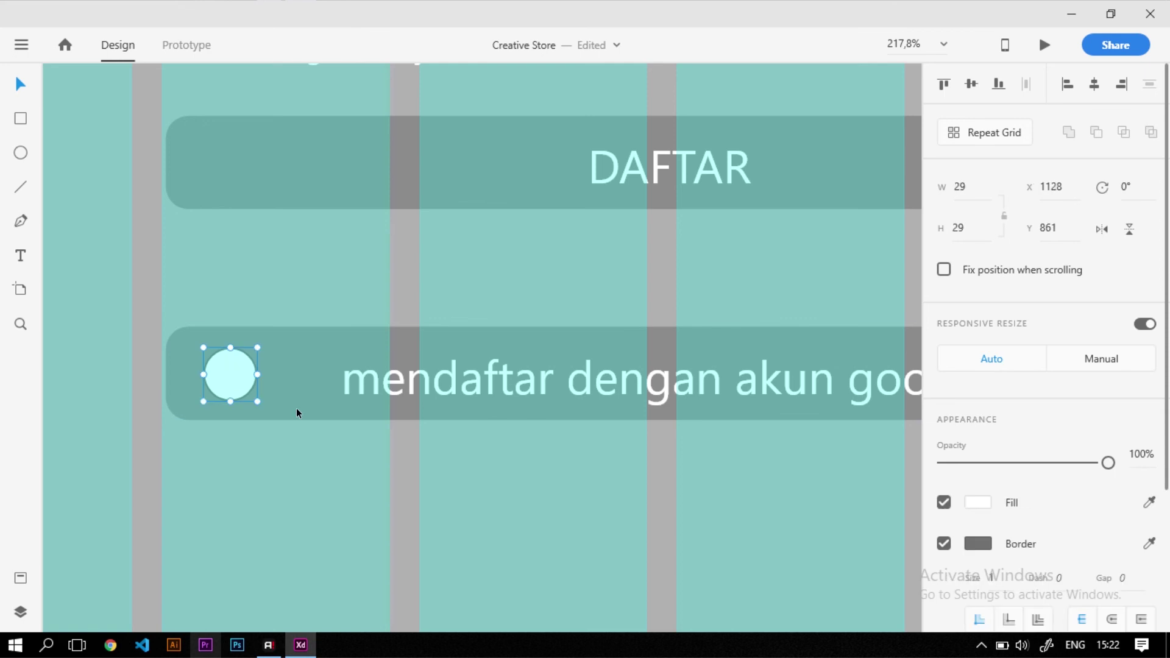
{"action": "left_click", "coordinate": [944, 543]}
{"action": "left_click", "coordinate": [530, 606]}
Duplicate the Google sign-up button with its circle and label twice below the original, spaced 80 px apart
{"action": "scroll", "coordinate": [251, 416], "scroll_direction": "down", "scroll_amount": 5}
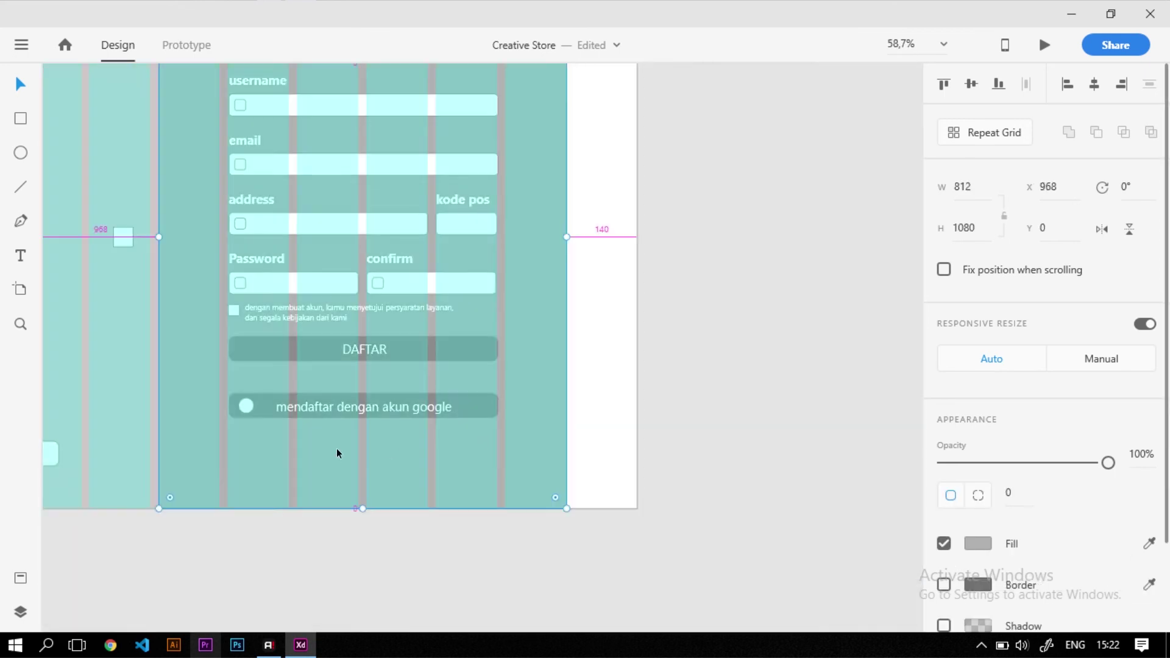
{"action": "scroll", "coordinate": [337, 451], "scroll_direction": "up", "scroll_amount": 2}
{"action": "left_click_drag", "start_coordinate": [849, 421], "coordinate": [218, 448]}
{"action": "key", "text": "ctrl+z"}
{"action": "left_click", "coordinate": [350, 400], "text": "shift"}
{"action": "left_click_drag", "start_coordinate": [336, 378], "coordinate": [371, 514]}
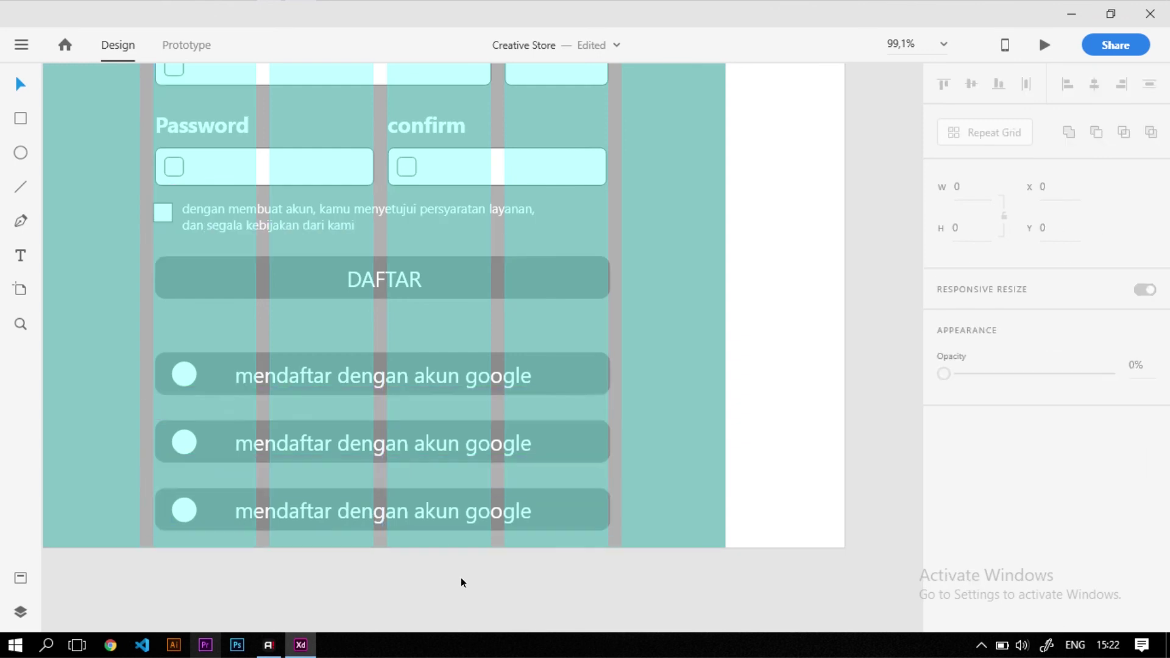
Change the second sign-up button's label to "mendaftar dengan akun facebook"
{"action": "double_click", "coordinate": [457, 448]}
{"action": "double_click", "coordinate": [439, 448]}
{"action": "left_click", "coordinate": [438, 451]}
{"action": "double_click", "coordinate": [507, 437]}
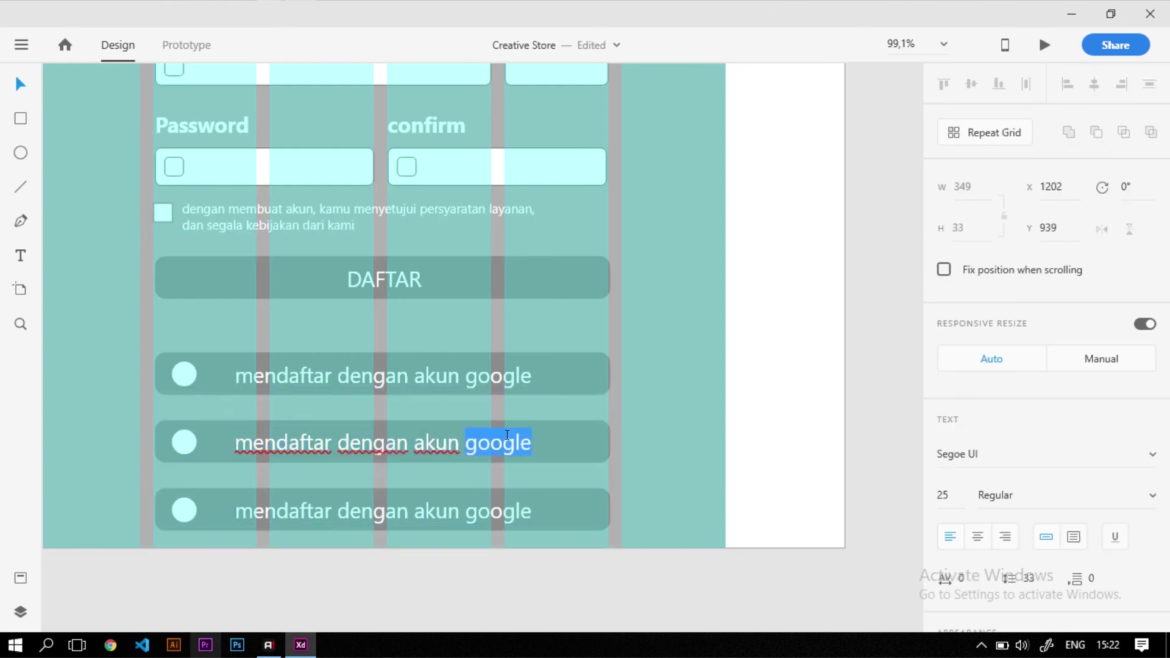
{"action": "type", "text": "faceb"}
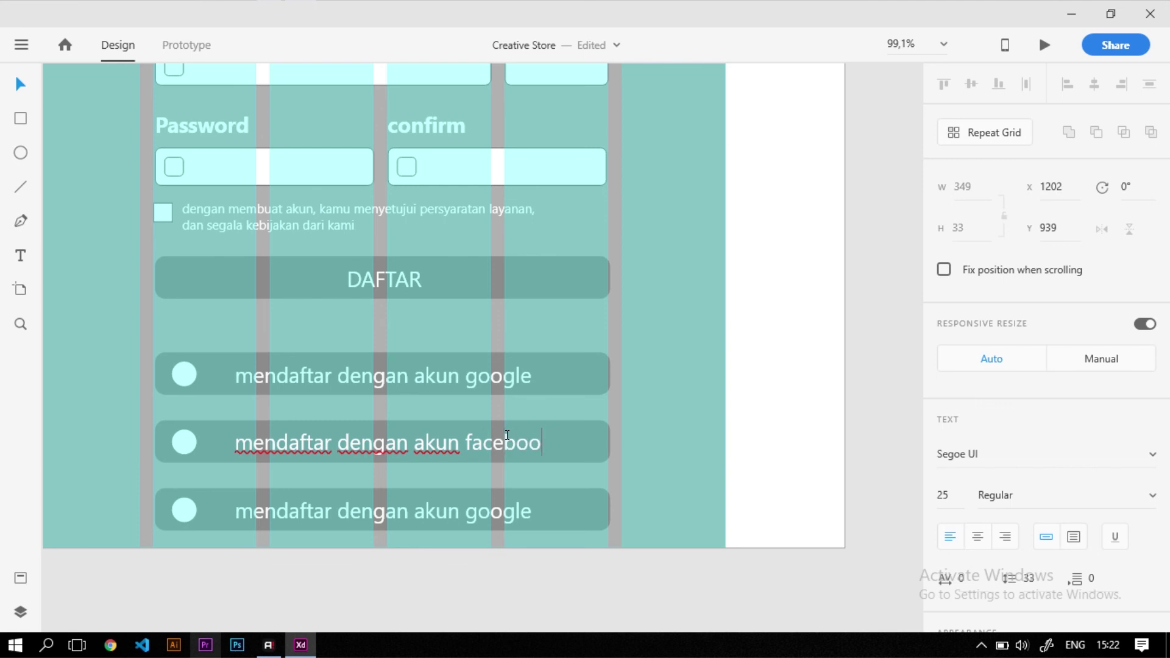
Change the third sign-up button's label to "mendaftar dengan akun twiter"
{"action": "left_click", "coordinate": [495, 520]}
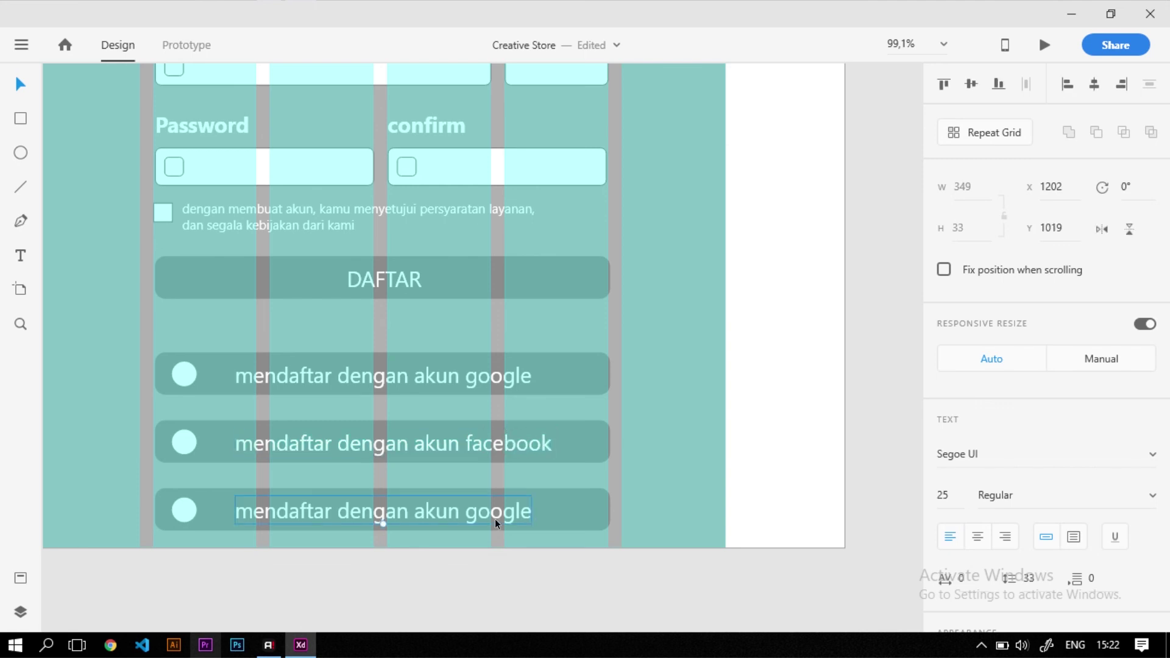
{"action": "double_click", "coordinate": [495, 518]}
{"action": "left_click", "coordinate": [500, 514]}
{"action": "double_click", "coordinate": [501, 512]}
{"action": "type", "text": "twiter"}
{"action": "key", "text": "Escape"}
Move the three social sign-up buttons together up to Y 834, closer to the DAFTAR button
{"action": "left_click_drag", "start_coordinate": [675, 598], "coordinate": [162, 373]}
{"action": "left_click_drag", "start_coordinate": [256, 372], "coordinate": [262, 364]}
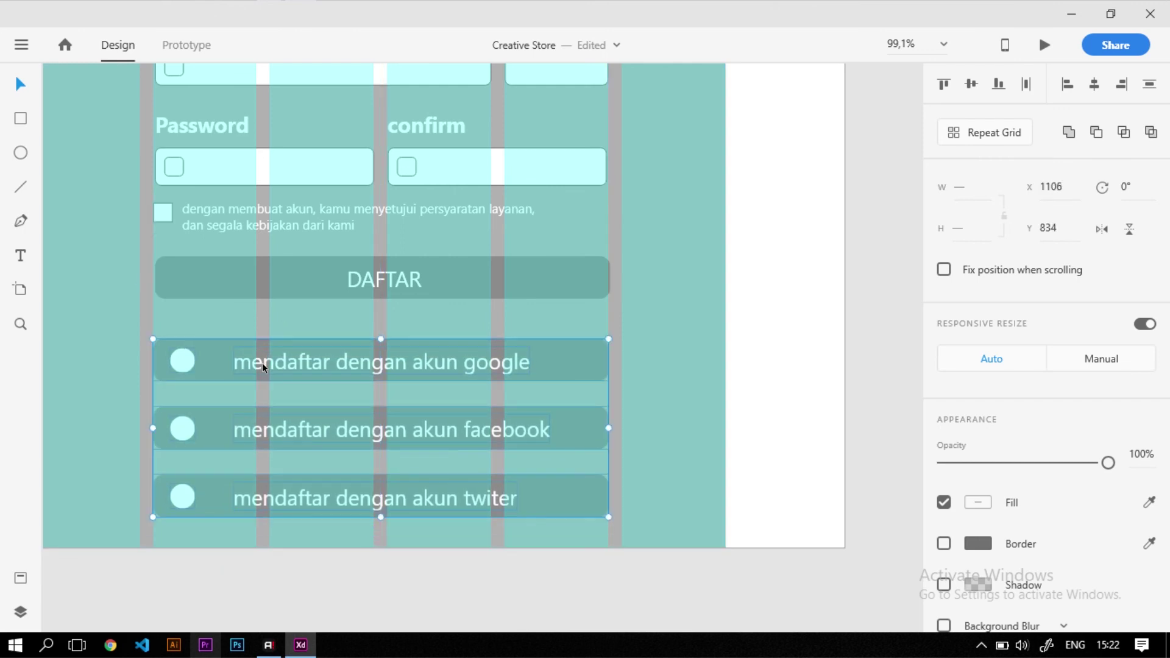
{"action": "scroll", "coordinate": [516, 491], "scroll_direction": "down", "scroll_amount": 3}
Draw a horizontal divider line about 243 px wide between the DAFTAR and Google buttons, and duplicate it beside itself, leaving a gap
{"action": "scroll", "coordinate": [481, 422], "scroll_direction": "up", "scroll_amount": 4}
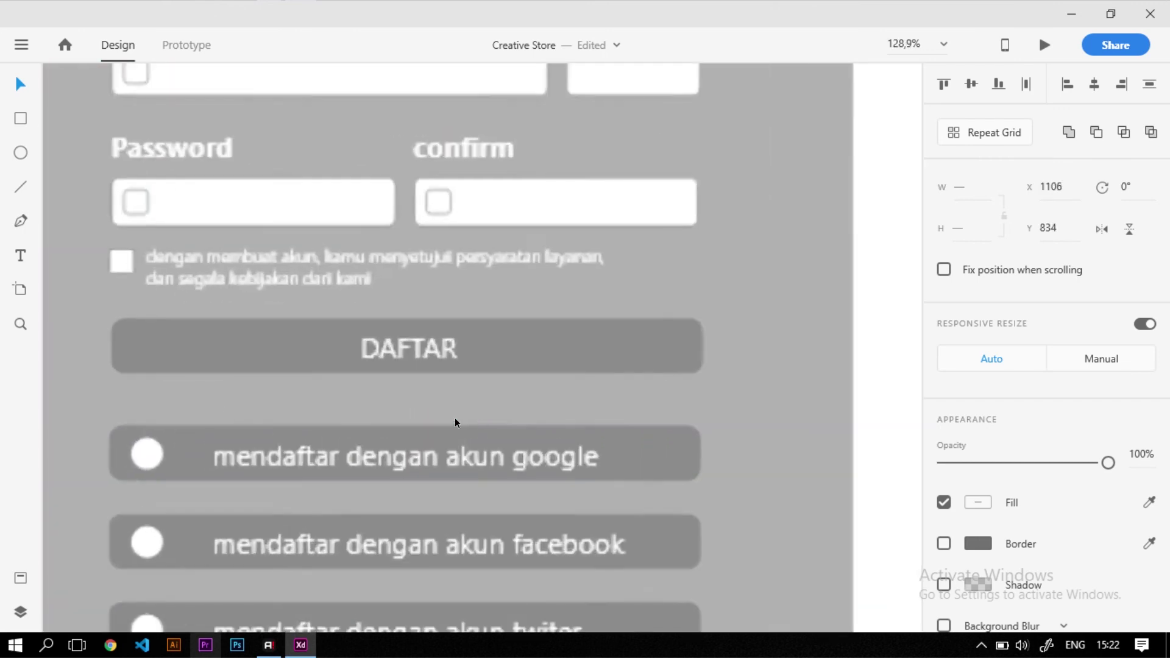
{"action": "left_click", "coordinate": [19, 187]}
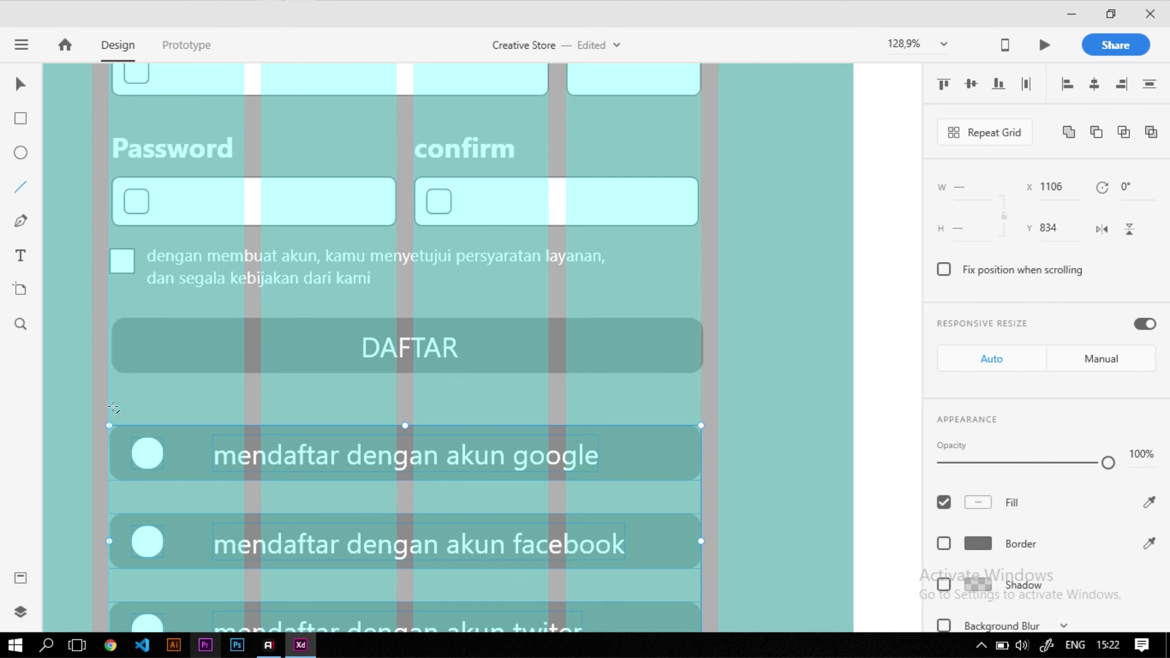
{"action": "left_click_drag", "start_coordinate": [111, 398], "coordinate": [360, 398]}
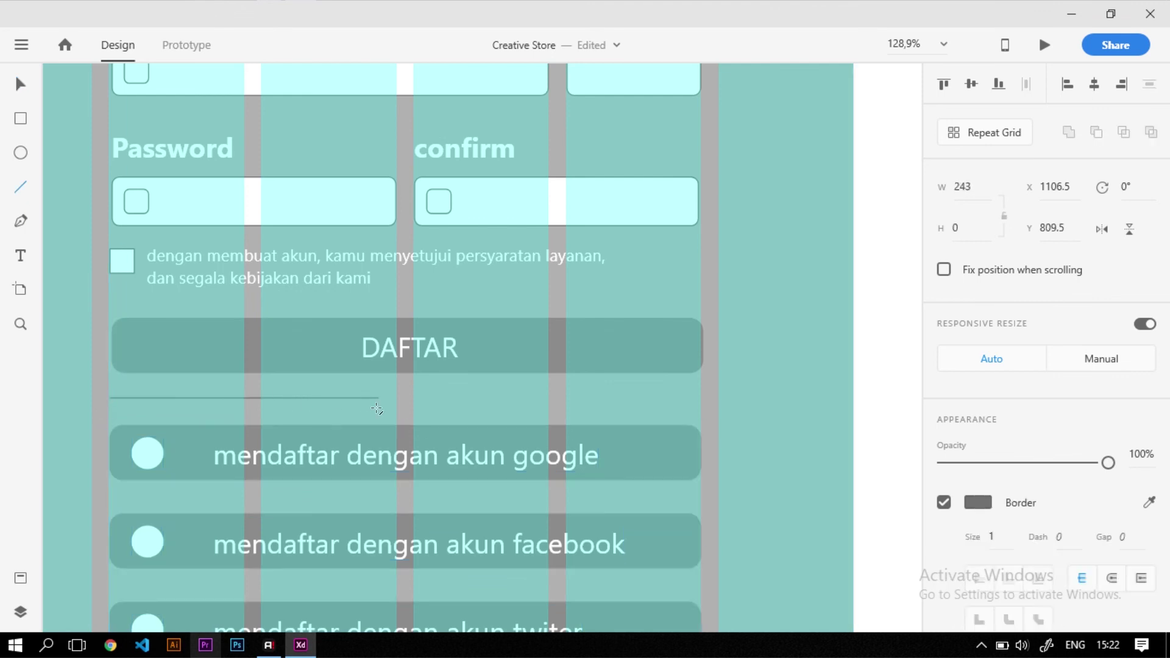
{"action": "left_click", "coordinate": [20, 84]}
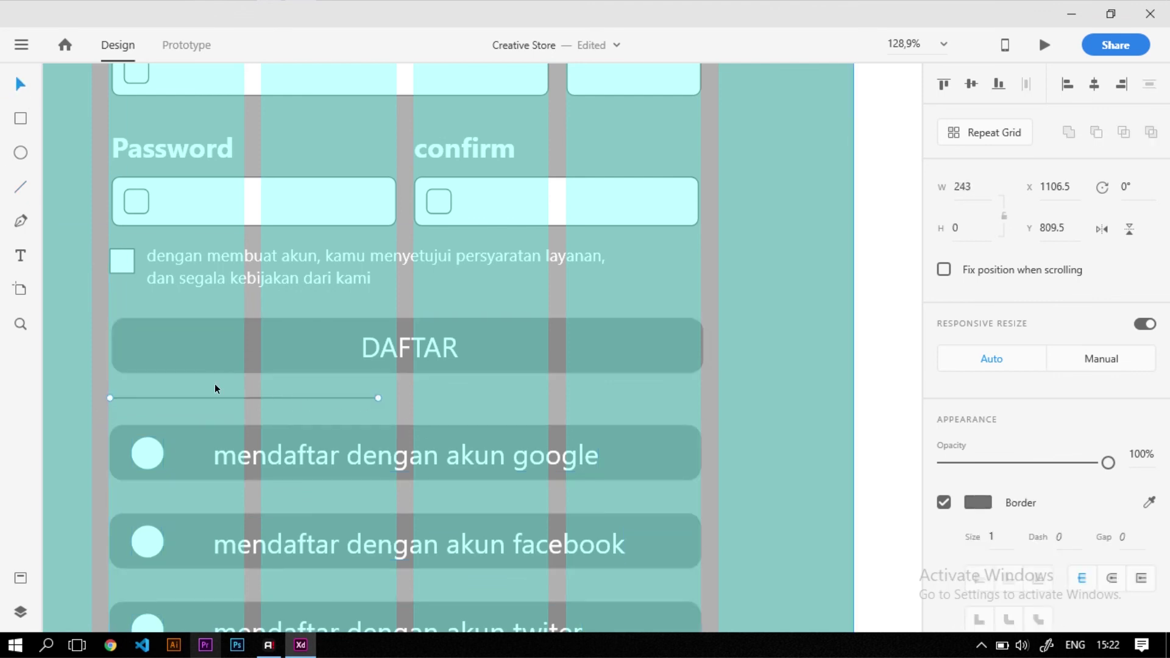
{"action": "left_click_drag", "start_coordinate": [214, 397], "coordinate": [537, 433]}
{"action": "left_click", "coordinate": [866, 368]}
Add the text "or" in the gap between the two divider lines and align it with them
{"action": "scroll", "coordinate": [359, 416], "scroll_direction": "up", "scroll_amount": 5}
{"action": "key", "text": "ctrl+shift+apostrophe"}
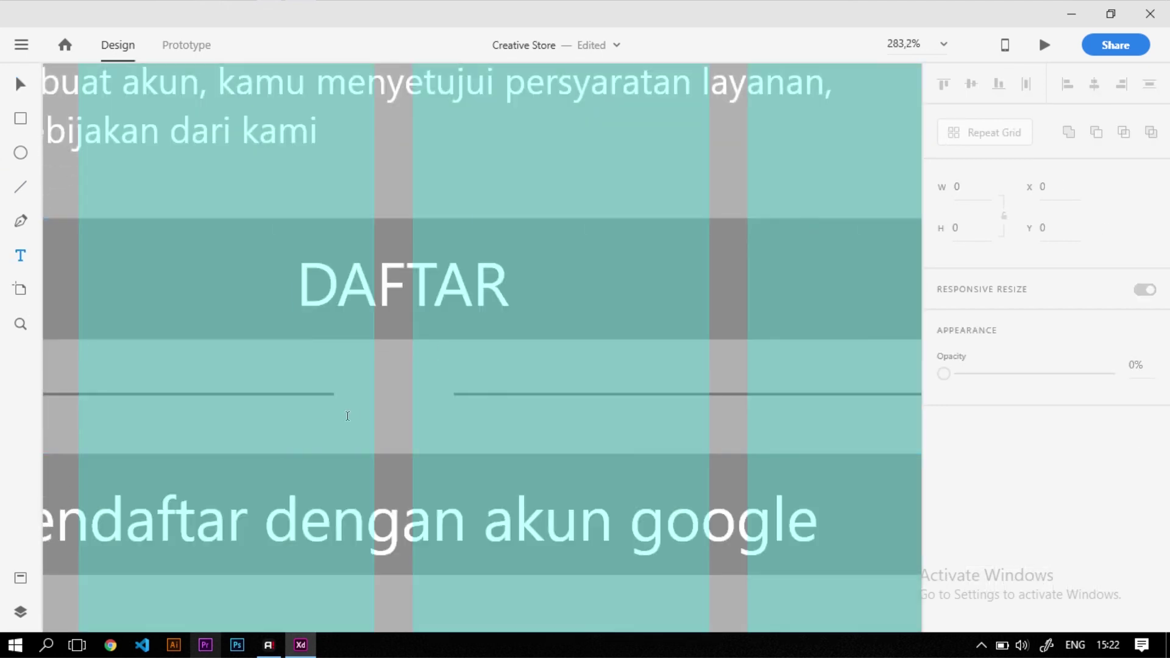
{"action": "left_click", "coordinate": [373, 383]}
{"action": "type", "text": "or"}
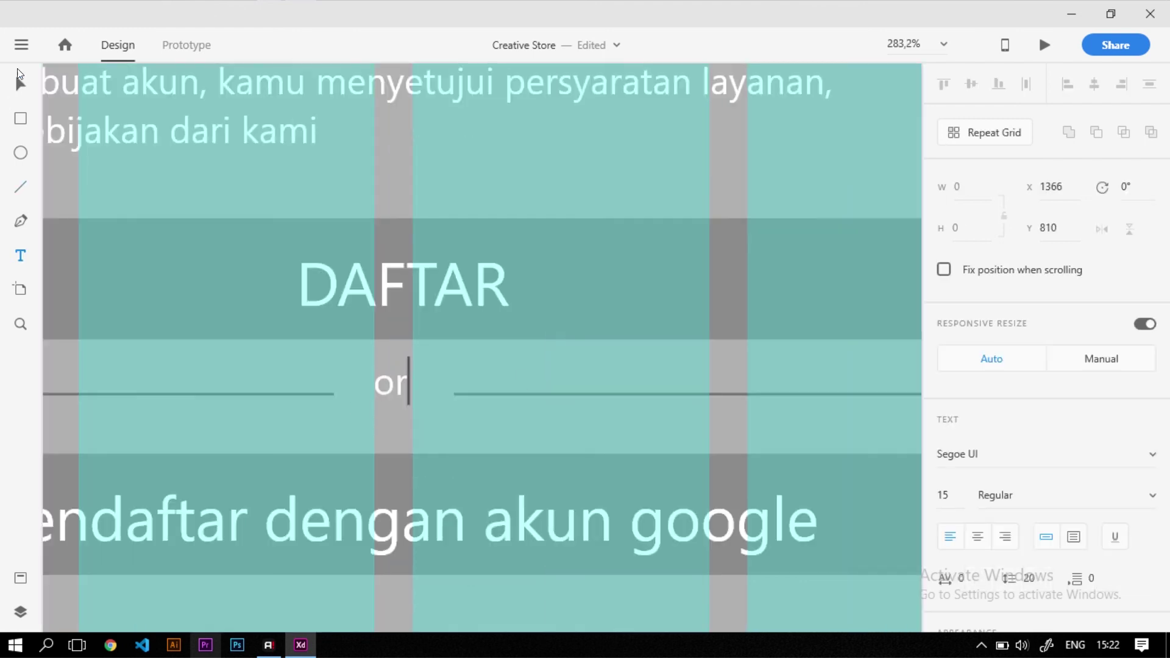
{"action": "left_click", "coordinate": [22, 88]}
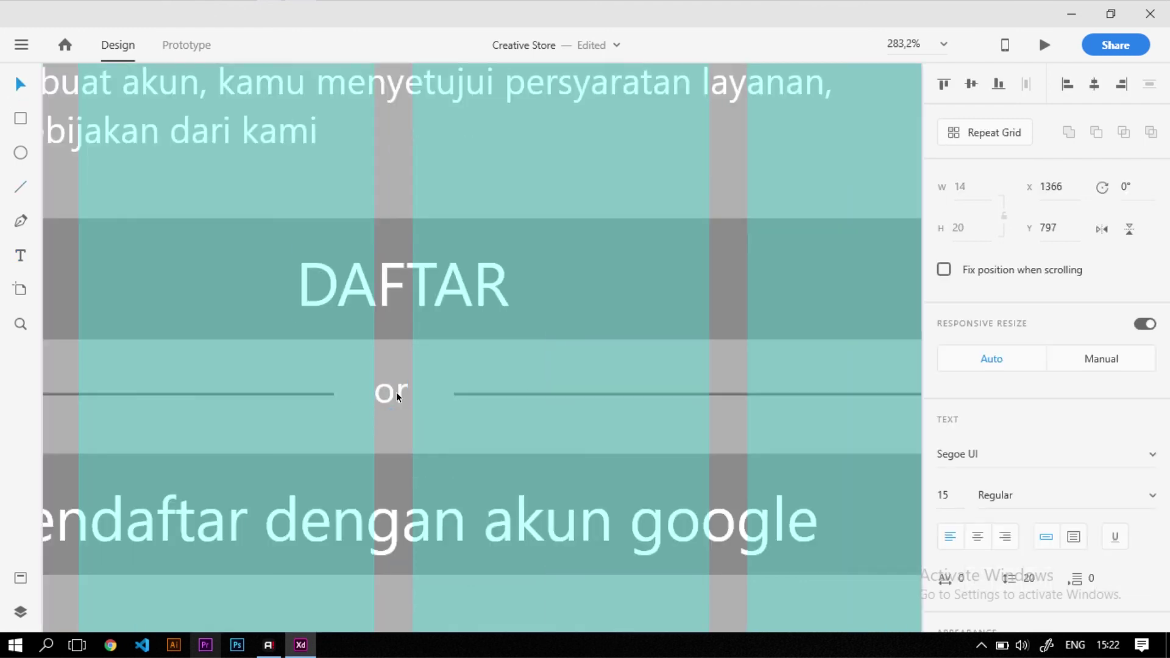
{"action": "key", "text": "ctrl+shift+apostrophe"}
Move the Register heading and its subtitle down to Y 126, just above the username label
{"action": "scroll", "coordinate": [373, 338], "scroll_direction": "down", "scroll_amount": 8}
{"action": "left_click", "coordinate": [798, 306]}
{"action": "scroll", "coordinate": [536, 382], "scroll_direction": "down", "scroll_amount": 7}
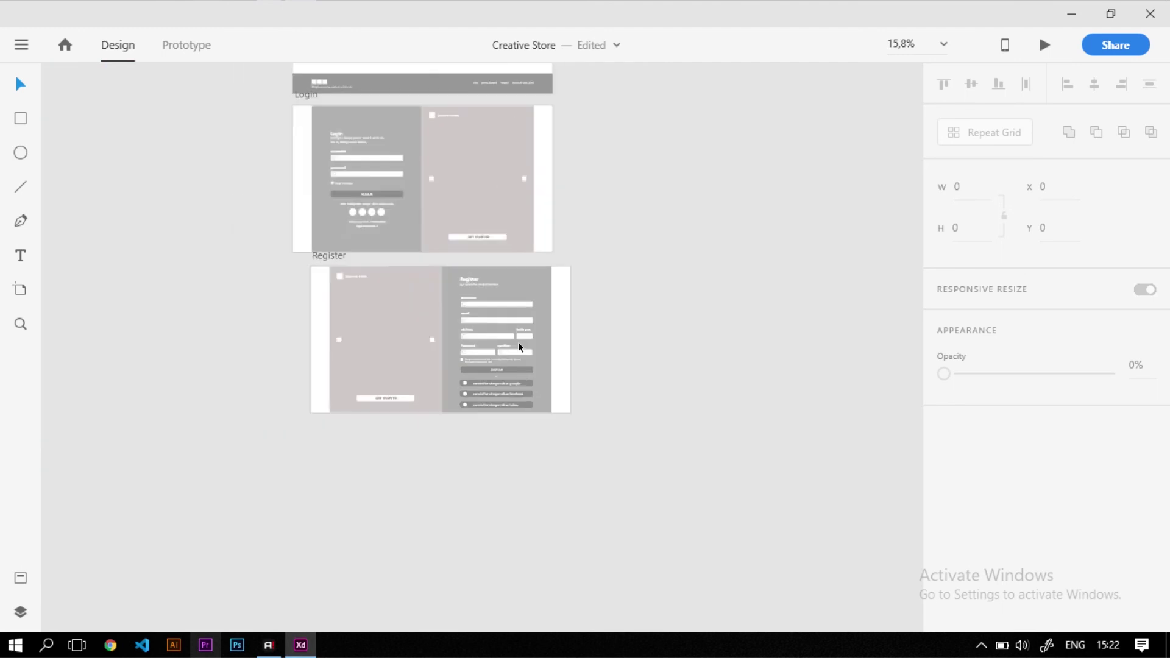
{"action": "scroll", "coordinate": [518, 345], "scroll_direction": "up", "scroll_amount": 8}
{"action": "left_click", "coordinate": [362, 206]}
{"action": "key", "text": "ctrl+shift+apostrophe"}
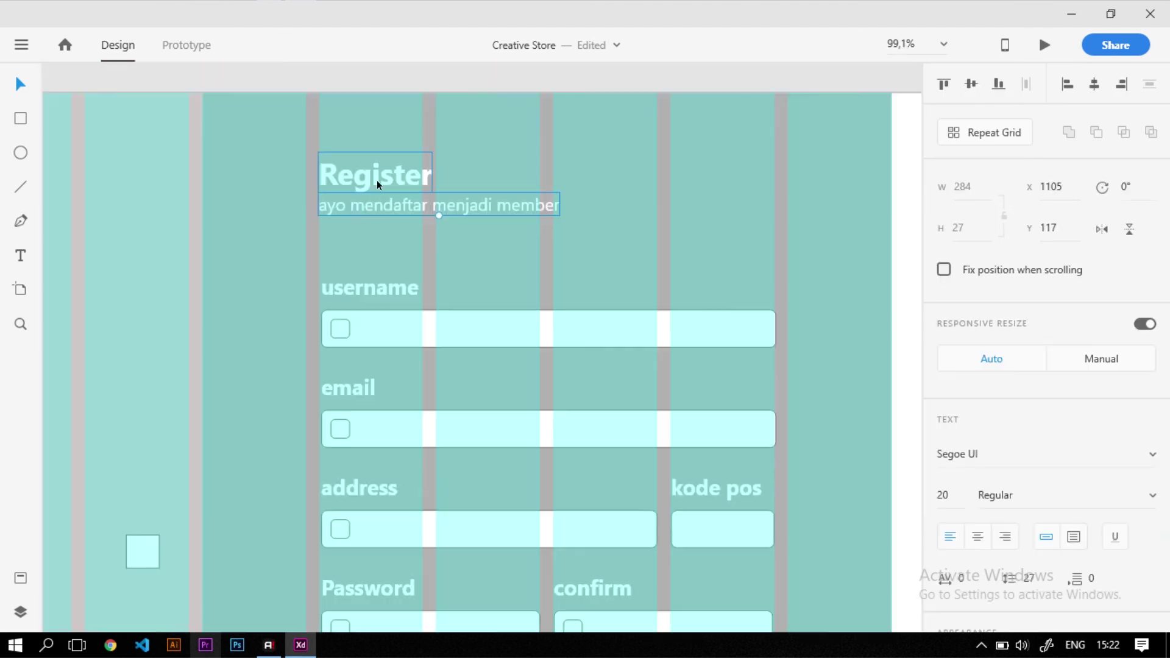
{"action": "left_click", "coordinate": [378, 177], "text": "shift"}
{"action": "left_click_drag", "start_coordinate": [386, 173], "coordinate": [382, 218]}
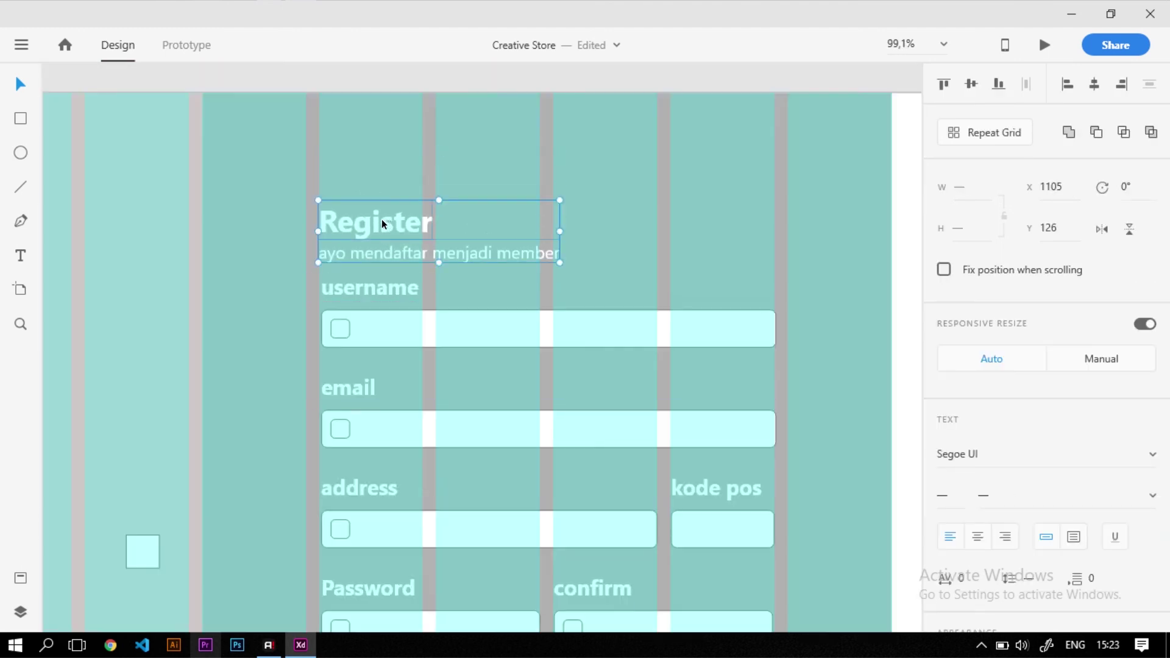
Group the whole registration form, from the Register heading down to the social sign-up buttons
{"action": "scroll", "coordinate": [396, 210], "scroll_direction": "down", "scroll_amount": 6}
{"action": "key", "text": "Escape"}
{"action": "scroll", "coordinate": [435, 317], "scroll_direction": "up", "scroll_amount": 2}
{"action": "left_click_drag", "start_coordinate": [661, 501], "coordinate": [307, 126]}
{"action": "key", "text": "ctrl+g"}
Centre the grouped registration form vertically within the dark grey panel
{"action": "scroll", "coordinate": [433, 155], "scroll_direction": "up", "scroll_amount": 3}
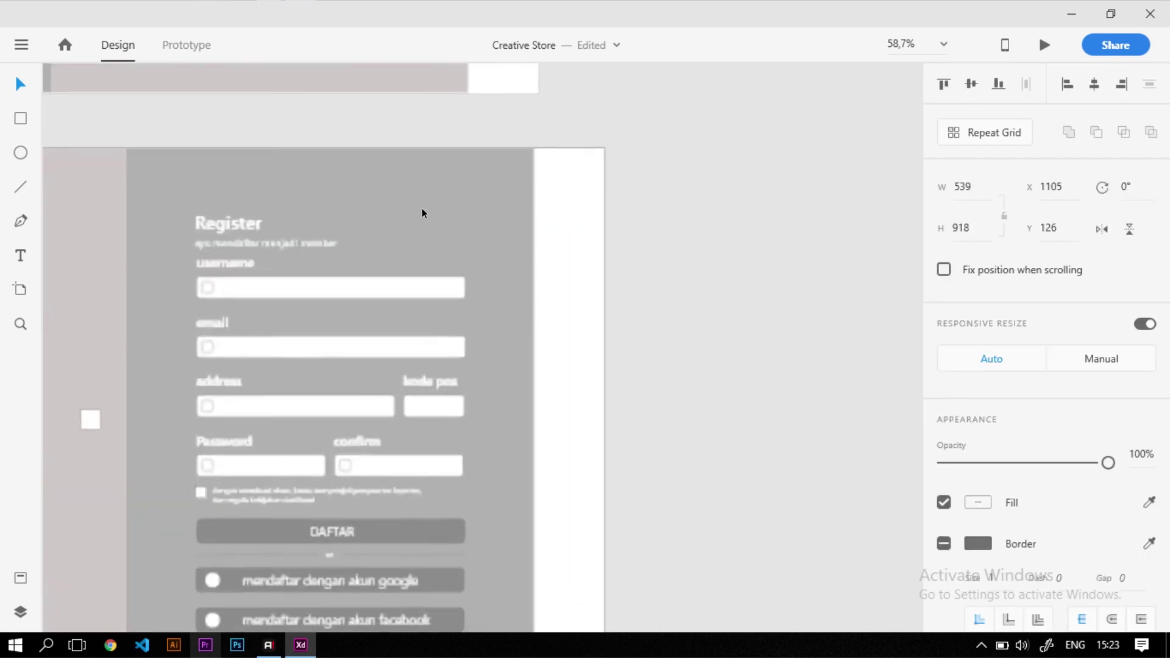
{"action": "left_click_drag", "start_coordinate": [225, 225], "coordinate": [224, 210]}
{"action": "left_click", "coordinate": [247, 170], "text": "shift"}
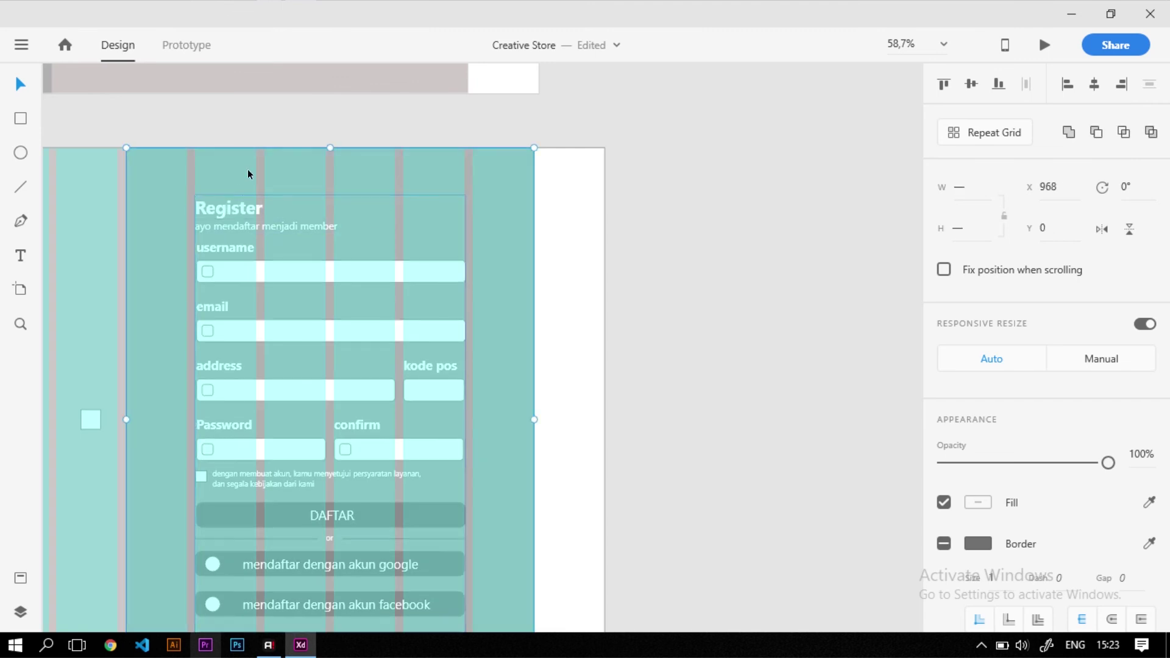
{"action": "left_click", "coordinate": [973, 83]}
{"action": "left_click", "coordinate": [570, 236]}
Turn off the layout grid on the Register artboard
{"action": "scroll", "coordinate": [571, 236], "scroll_direction": "down", "scroll_amount": 4}
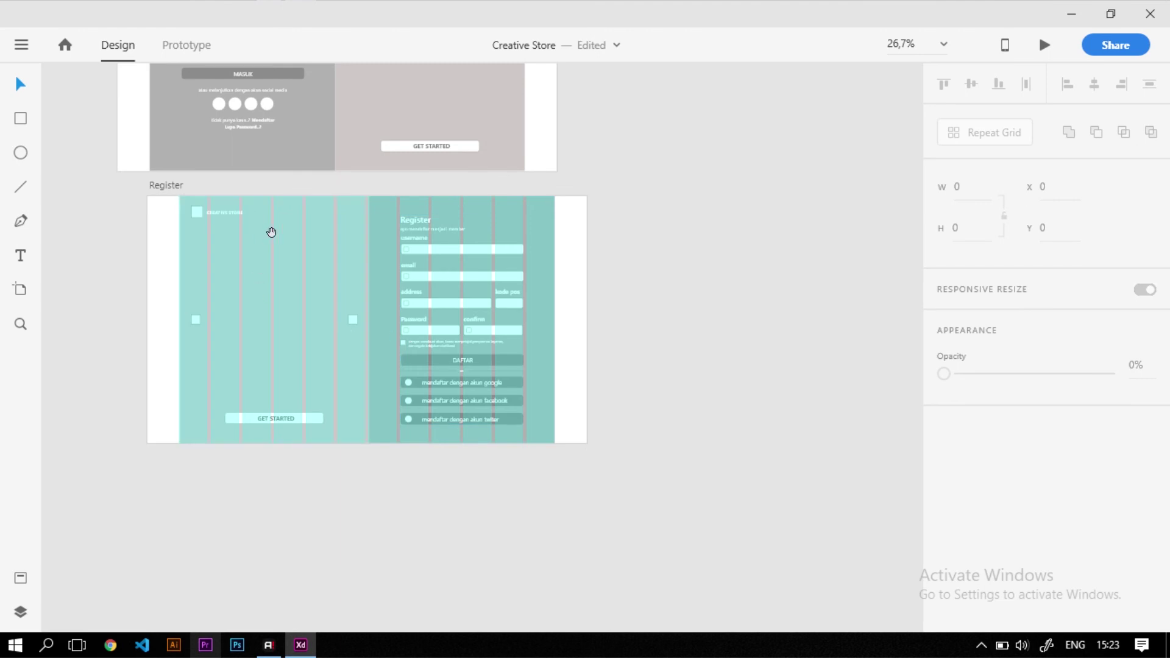
{"action": "left_click_drag", "start_coordinate": [272, 233], "coordinate": [284, 367]}
{"action": "left_click", "coordinate": [579, 393]}
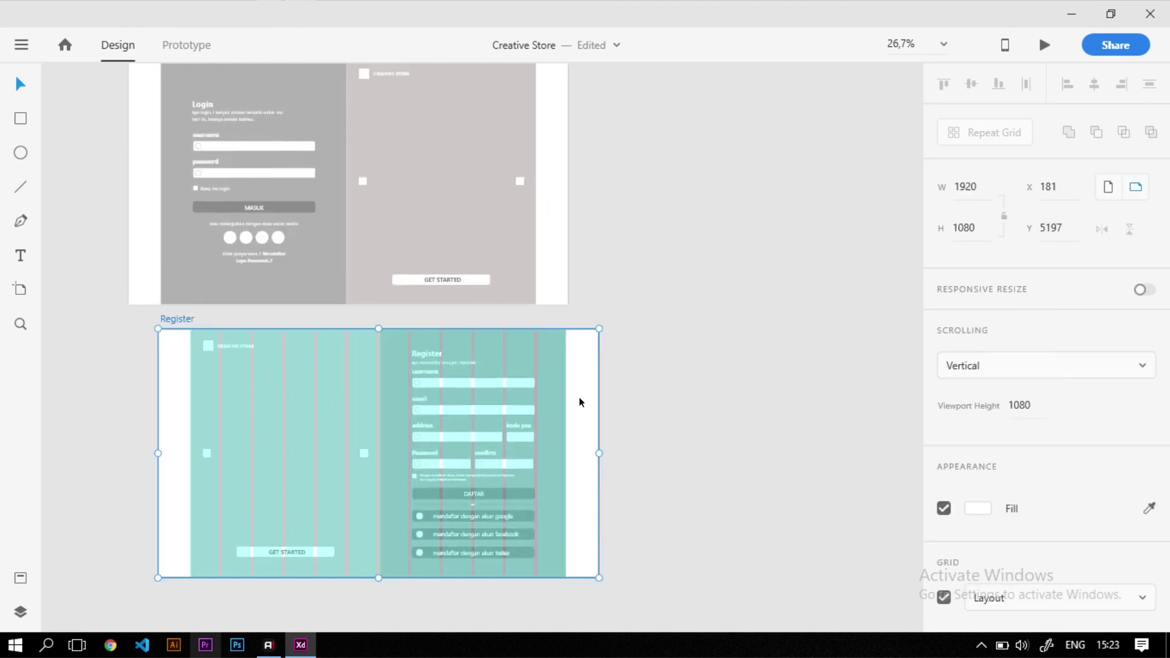
{"action": "left_click", "coordinate": [945, 597]}
{"action": "left_click", "coordinate": [788, 536]}
Review the finished Register page and compare it with the Login artboard above it
{"action": "scroll", "coordinate": [290, 528], "scroll_direction": "up", "scroll_amount": 4}
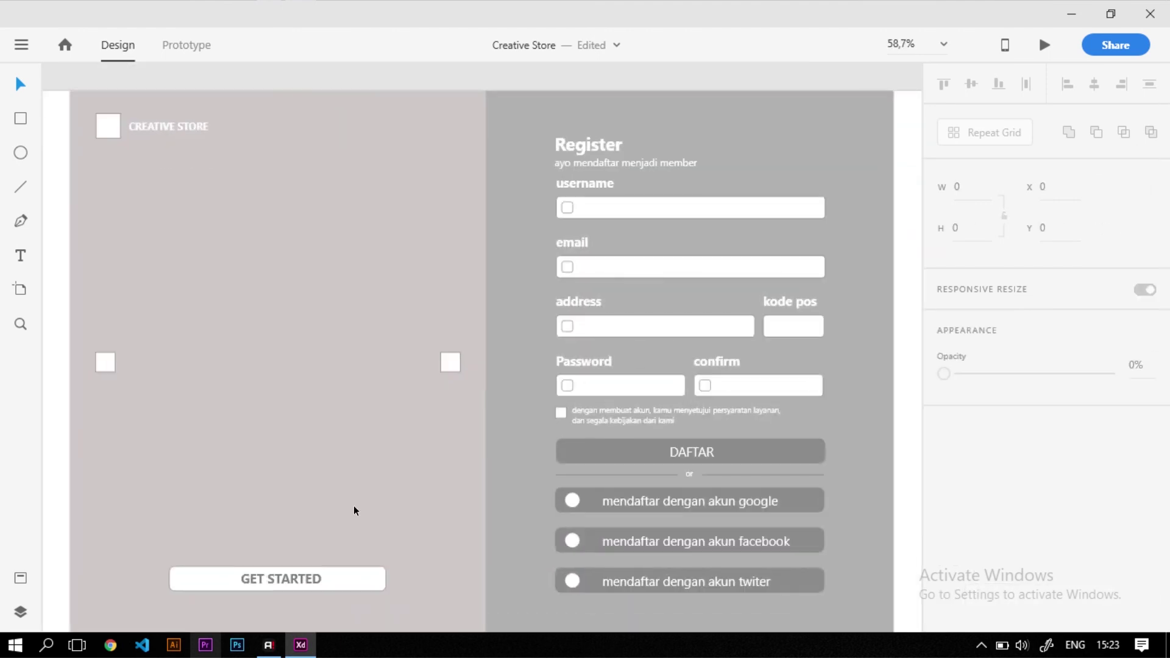
{"action": "scroll", "coordinate": [347, 412], "scroll_direction": "down", "scroll_amount": 2}
{"action": "left_click_drag", "start_coordinate": [443, 420], "coordinate": [475, 392]}
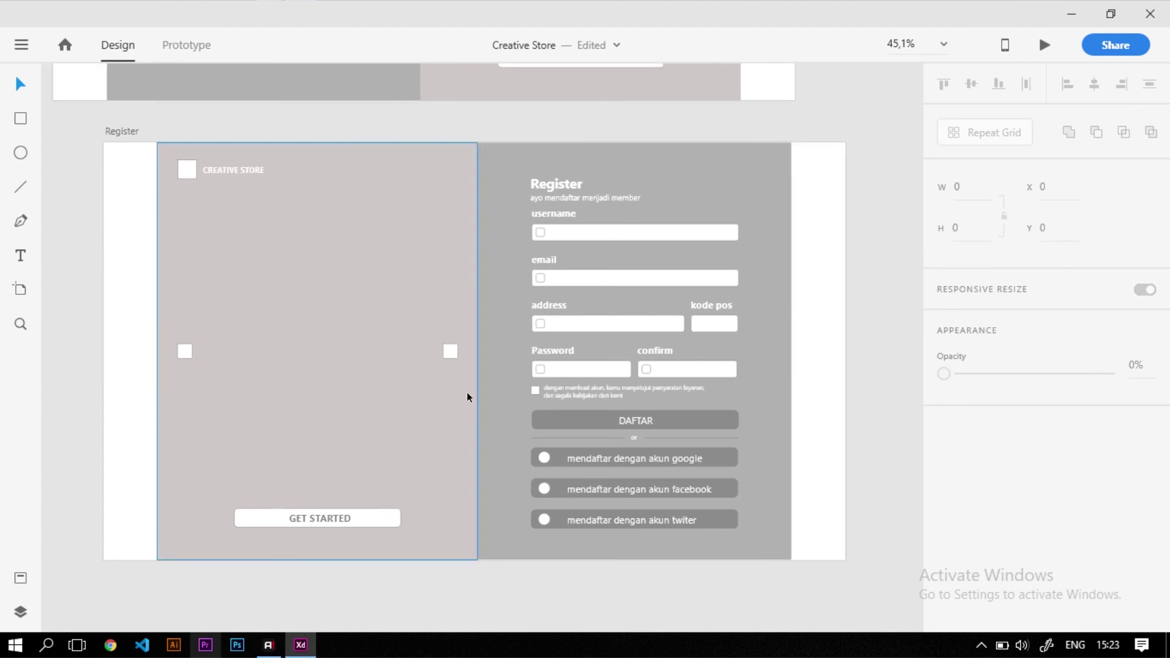
{"action": "scroll", "coordinate": [287, 506], "scroll_direction": "up", "scroll_amount": 1}
{"action": "scroll", "coordinate": [285, 499], "scroll_direction": "down", "scroll_amount": 2}
{"action": "scroll", "coordinate": [288, 492], "scroll_direction": "up", "scroll_amount": 4}
{"action": "scroll", "coordinate": [332, 454], "scroll_direction": "up", "scroll_amount": 1}
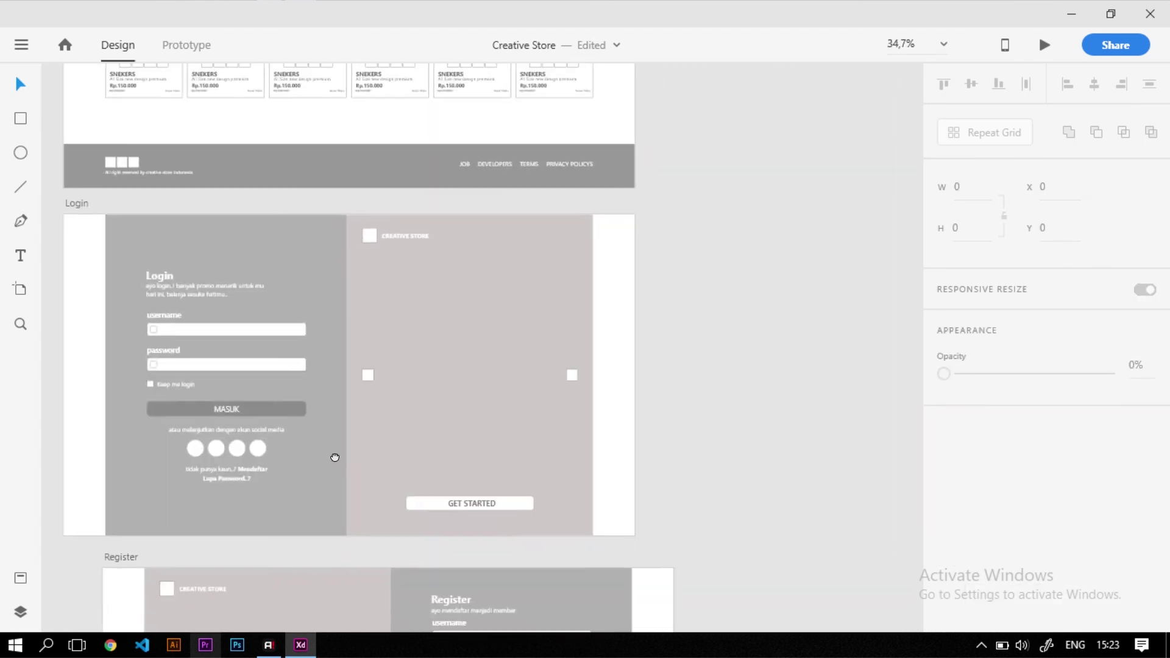
{"action": "left_click_drag", "start_coordinate": [331, 455], "coordinate": [331, 201]}
{"action": "scroll", "coordinate": [299, 358], "scroll_direction": "down", "scroll_amount": 1}
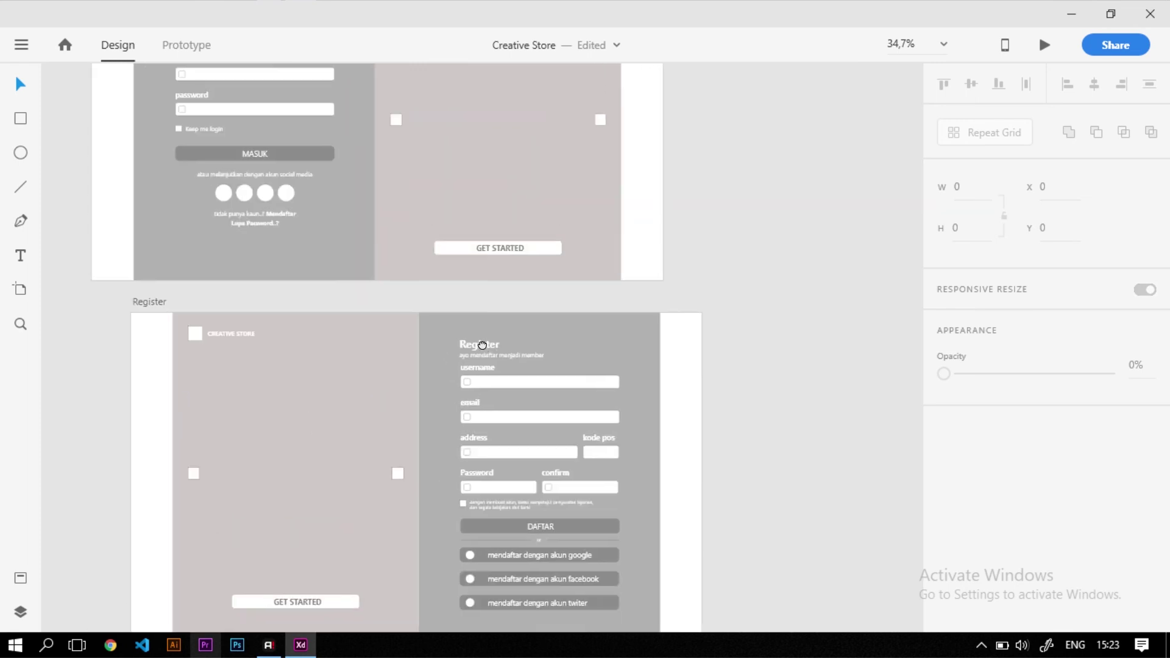
{"action": "scroll", "coordinate": [473, 395], "scroll_direction": "up", "scroll_amount": 2}
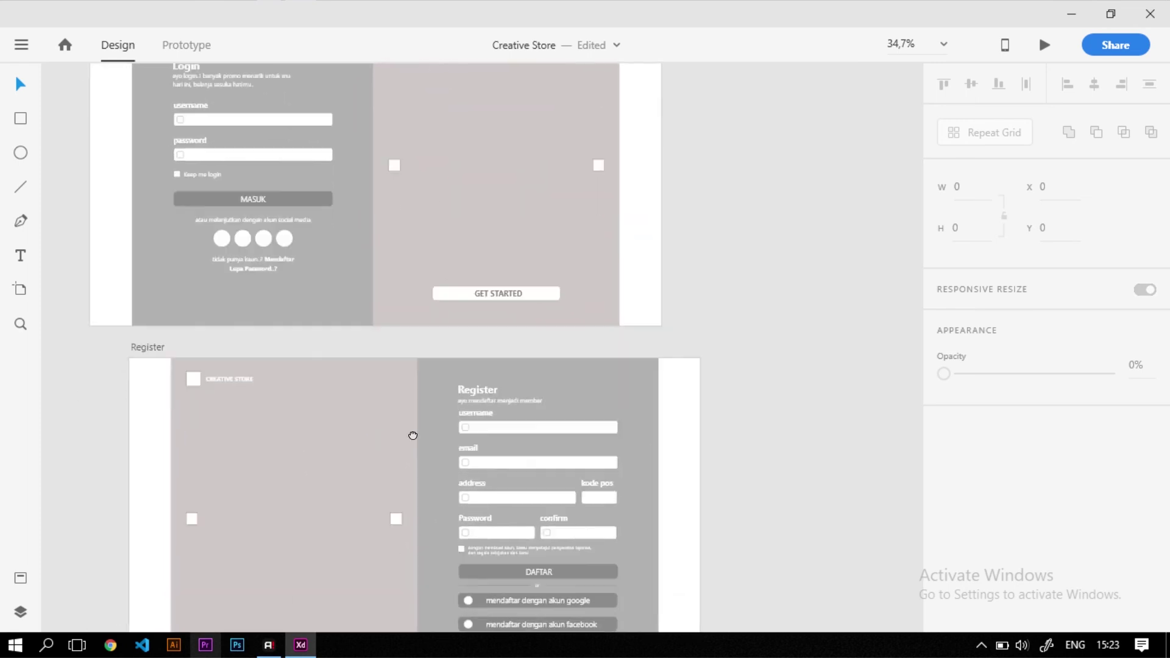
{"action": "left_click_drag", "start_coordinate": [598, 491], "coordinate": [556, 361]}
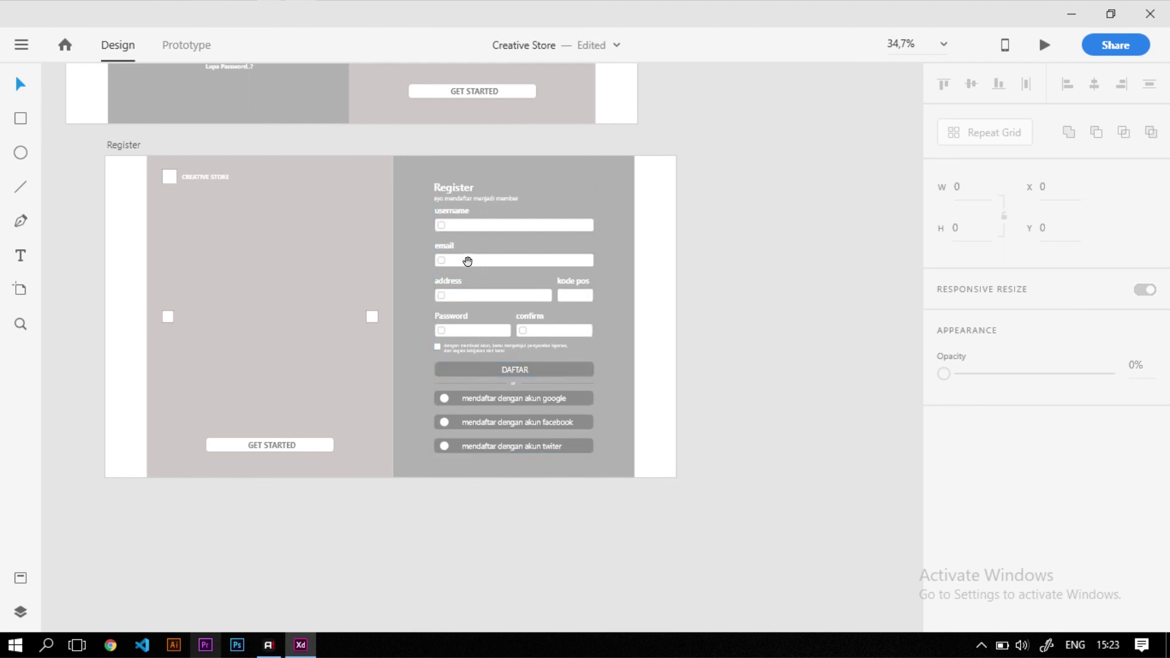
{"action": "left_click_drag", "start_coordinate": [468, 268], "coordinate": [412, 275]}
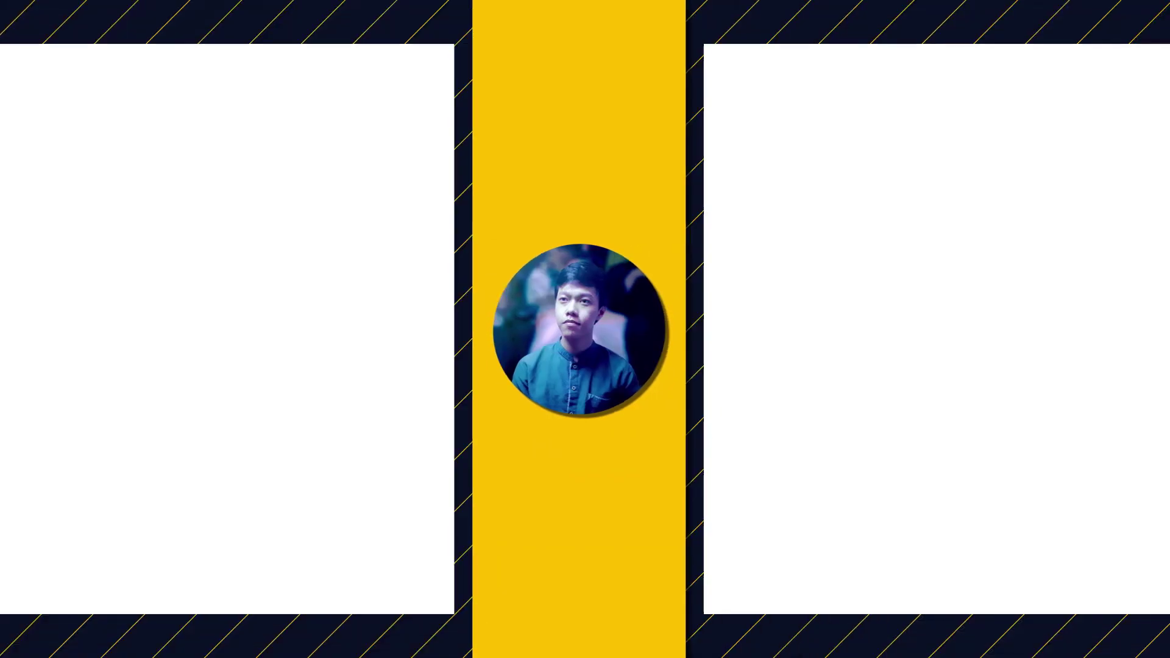